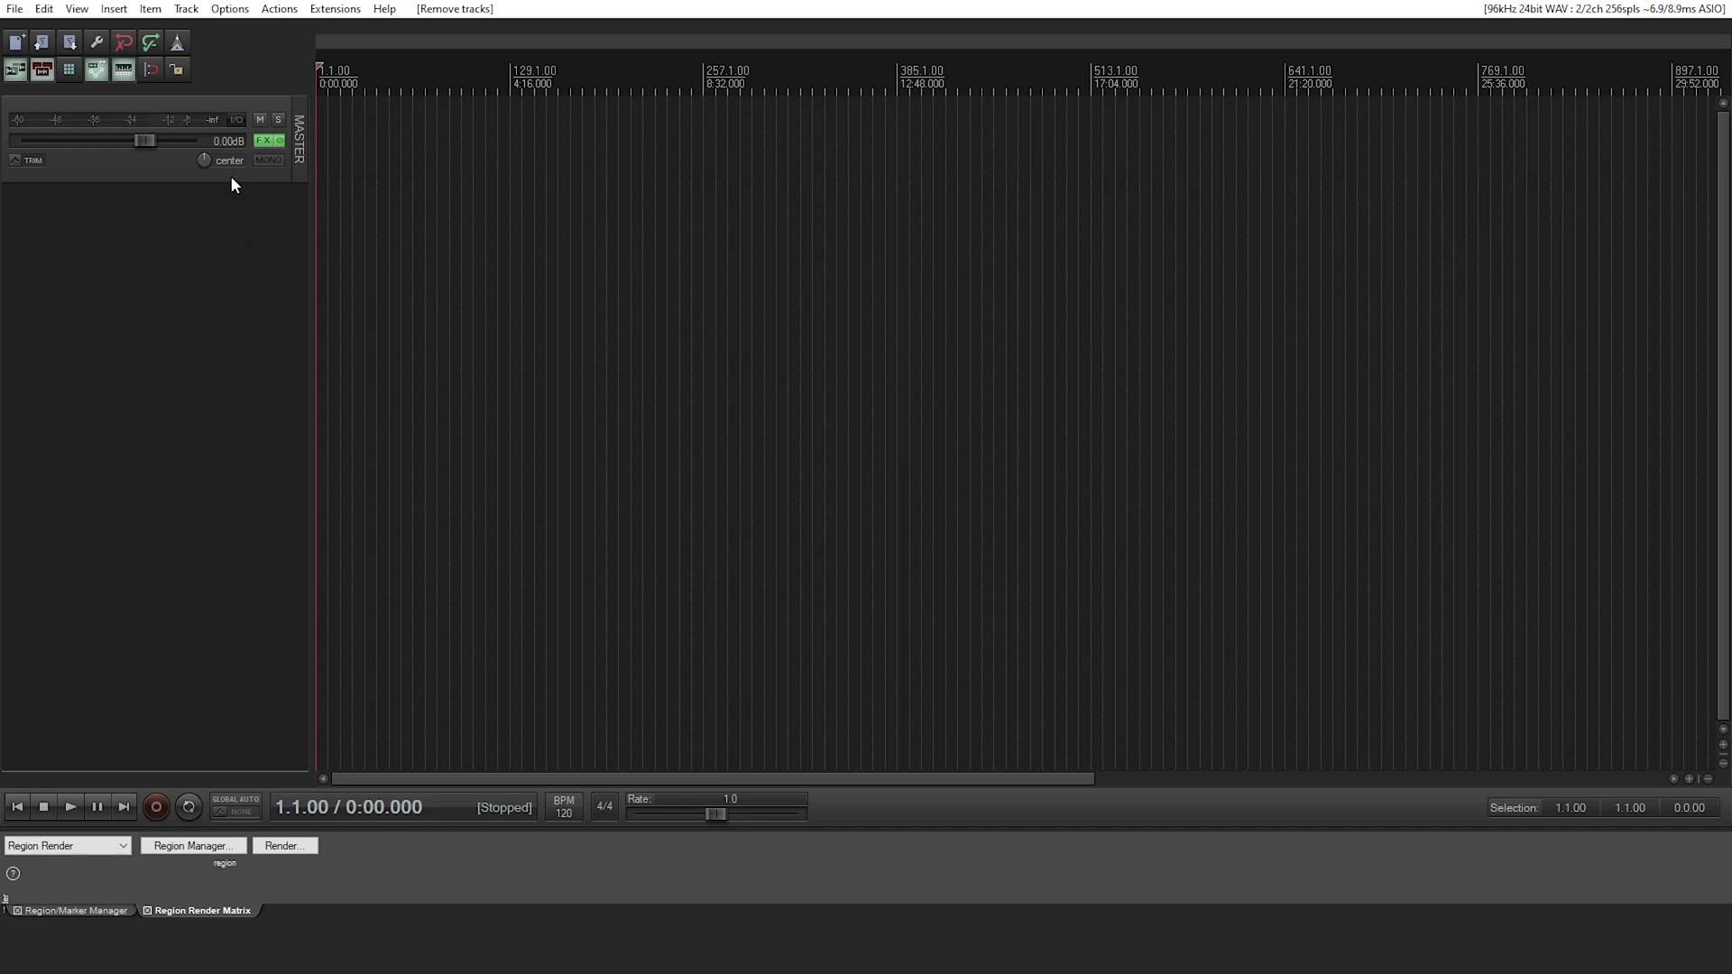
{"action": "left_click", "coordinate": [232, 11]}
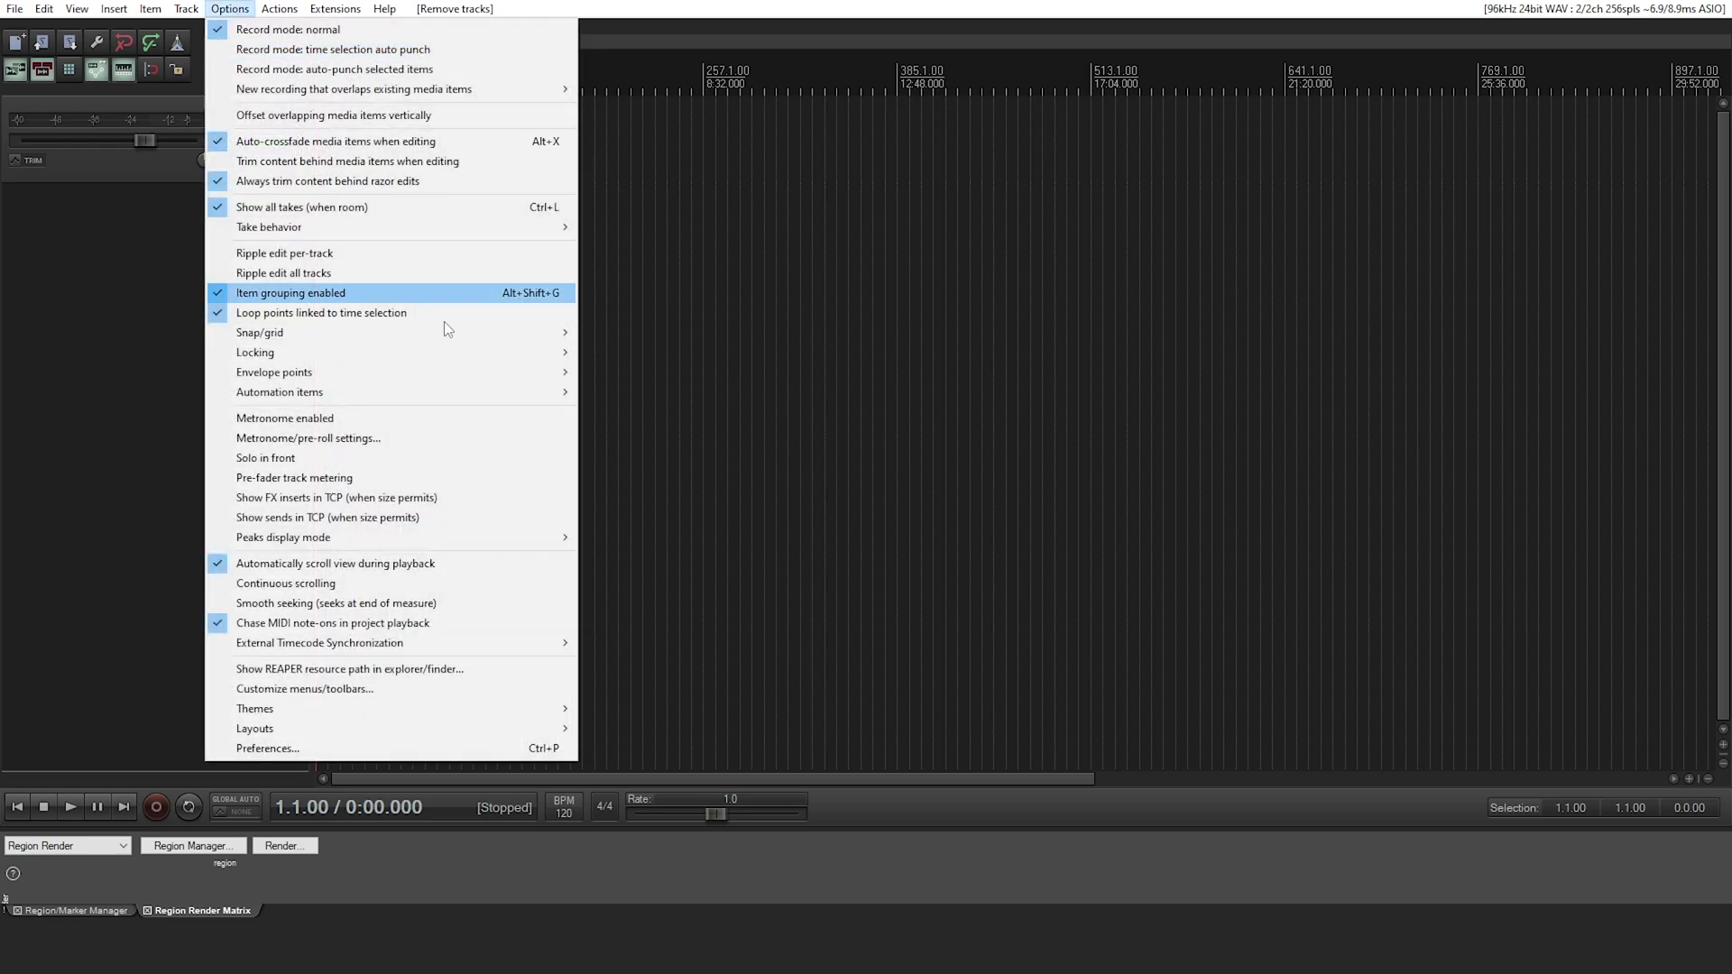
{"action": "mouse_move", "coordinate": [453, 704]}
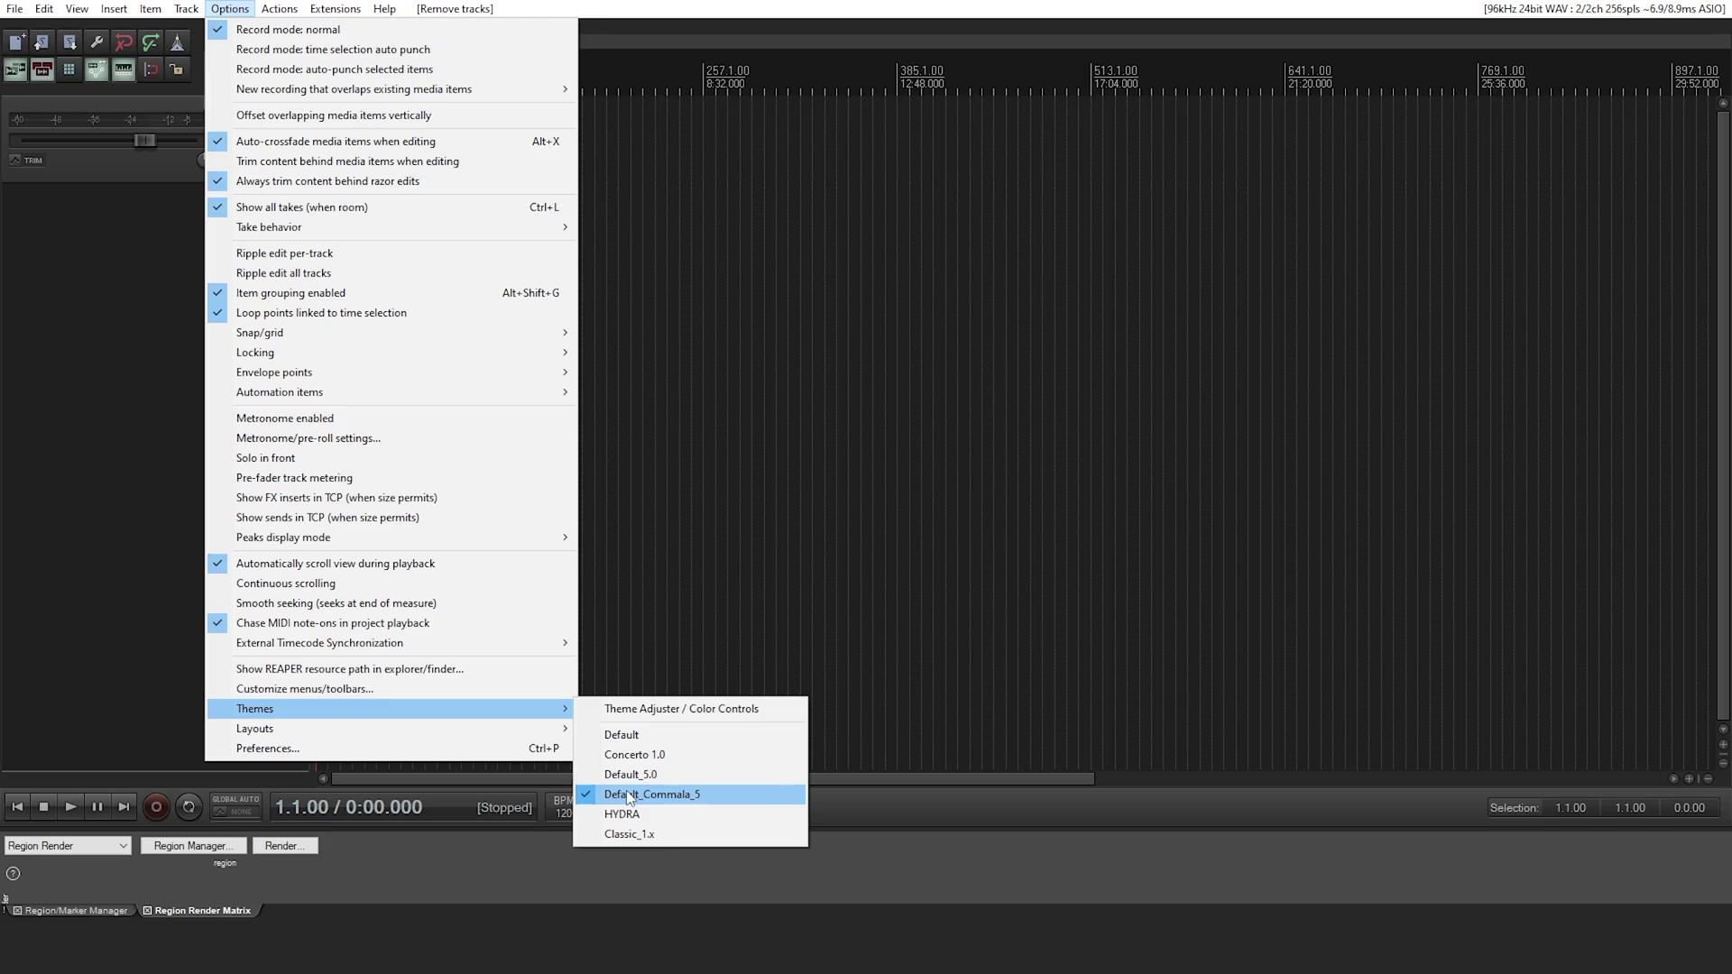
{"action": "mouse_move", "coordinate": [497, 722]}
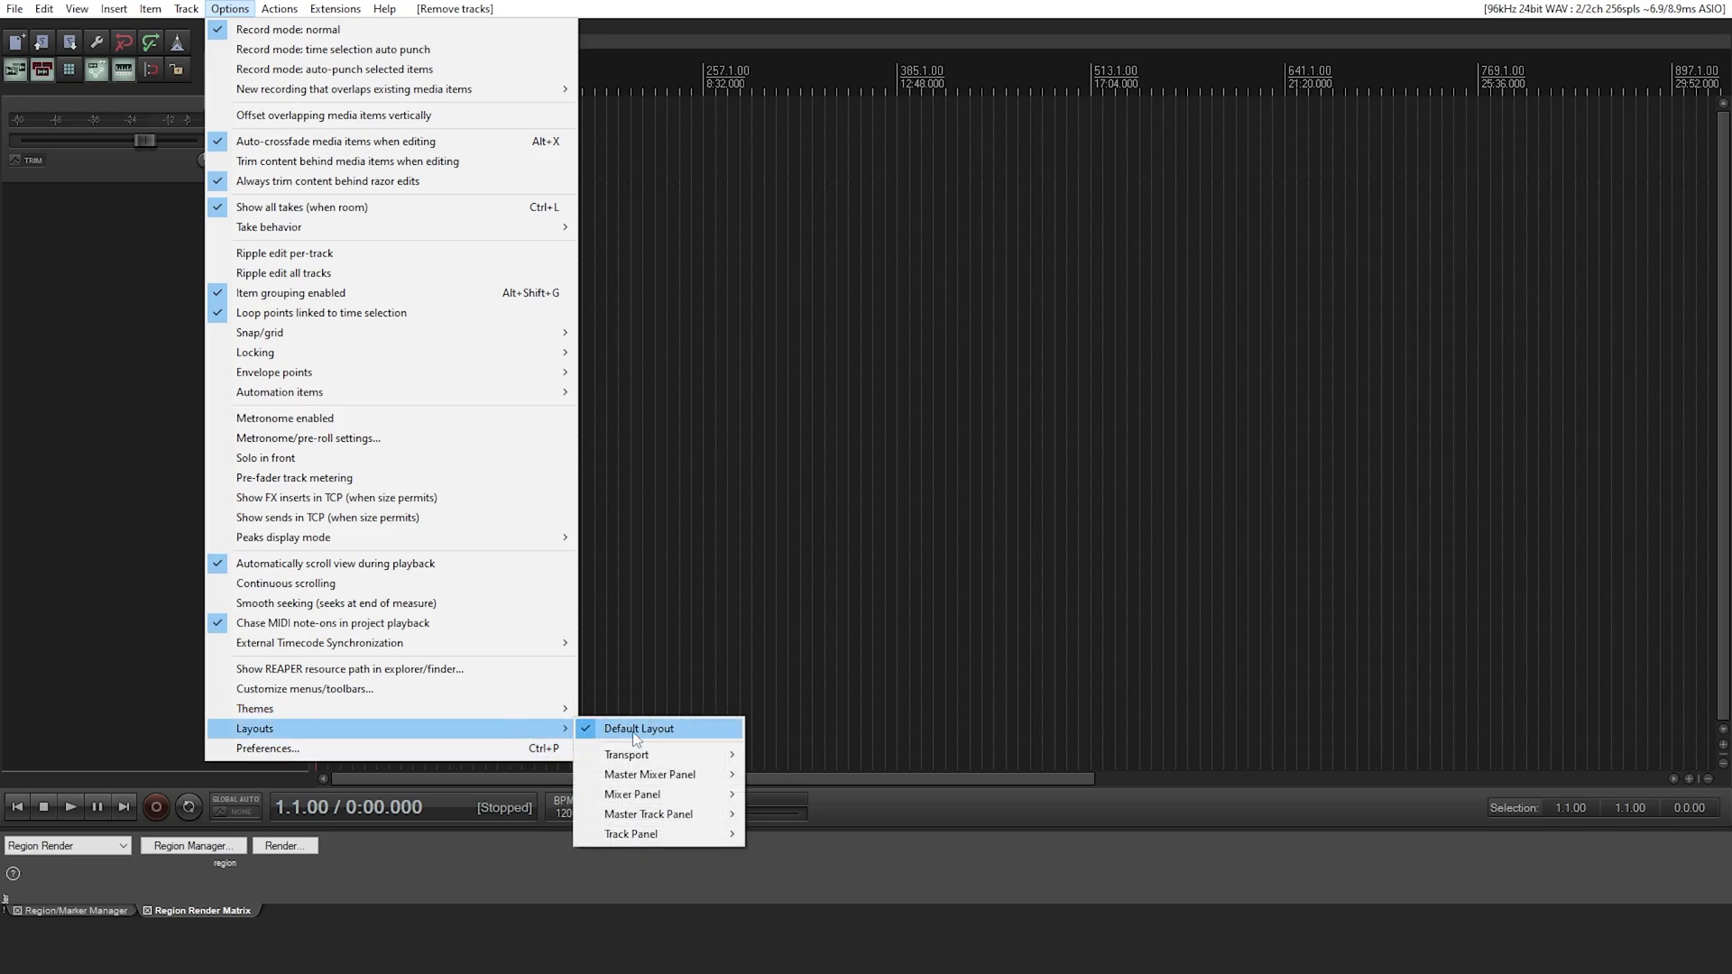
{"action": "left_click", "coordinate": [306, 1]}
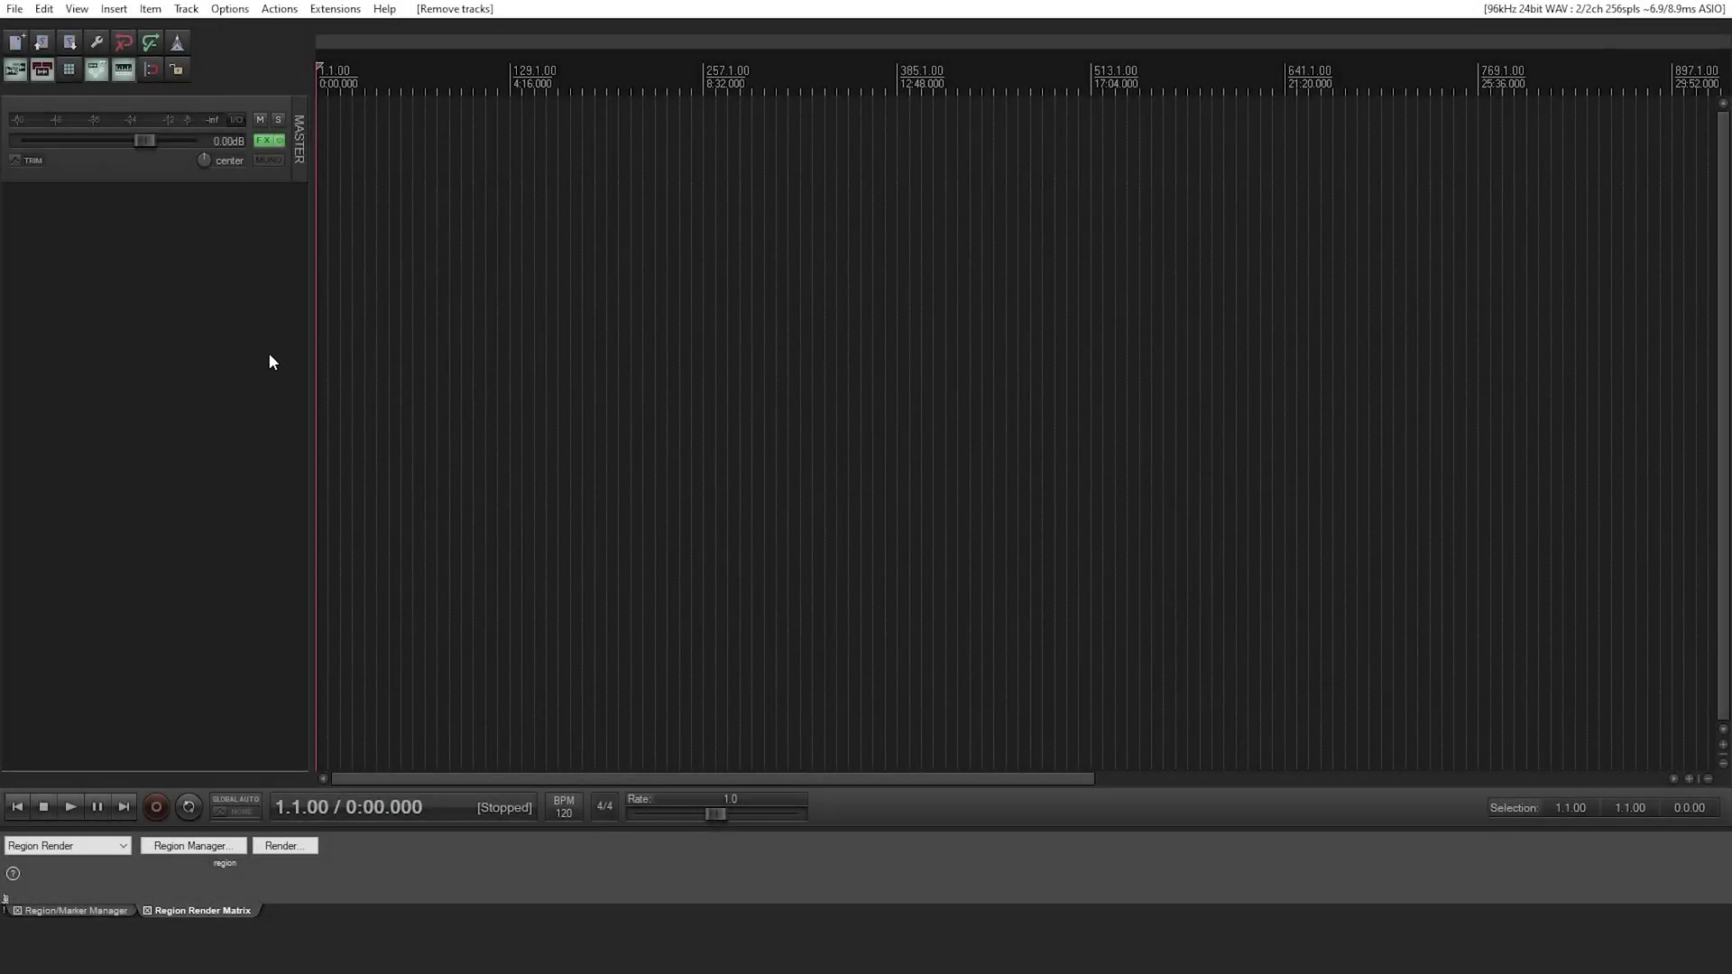
- Import MixPre-1846.WAV onto a new track and align the item with the project start
{"action": "left_click", "coordinate": [207, 952]}
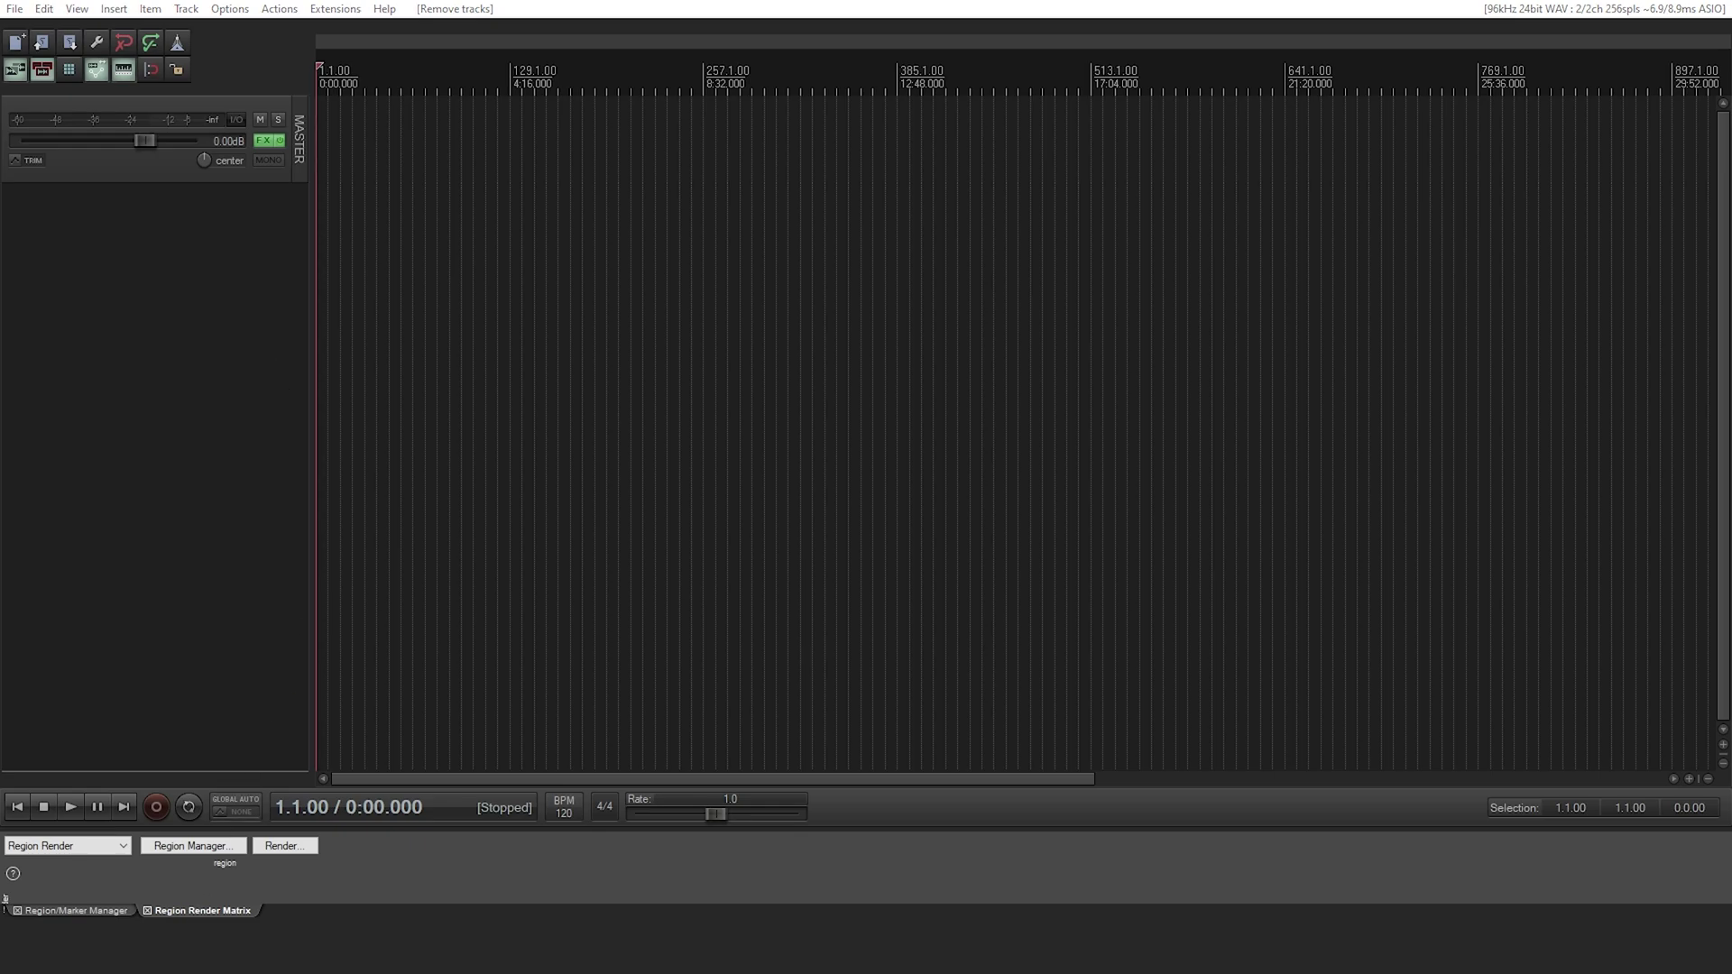
{"action": "left_click_drag", "start_coordinate": [773, 827], "coordinate": [317, 209]}
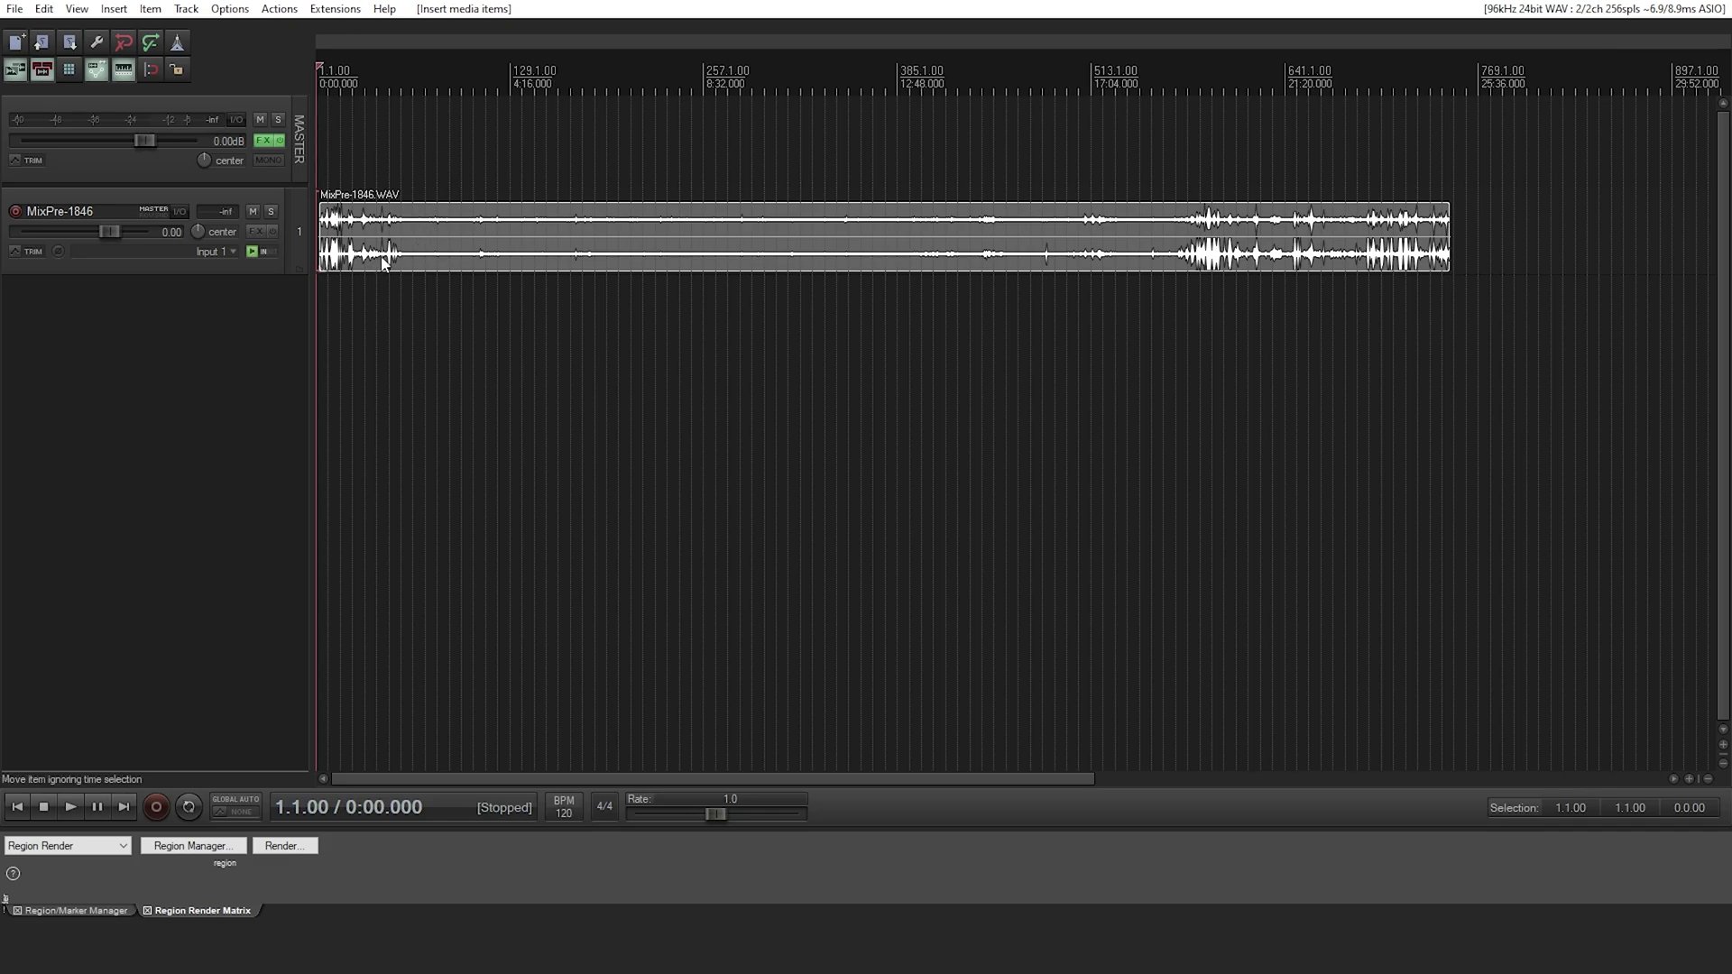
{"action": "left_click_drag", "start_coordinate": [383, 262], "coordinate": [379, 261]}
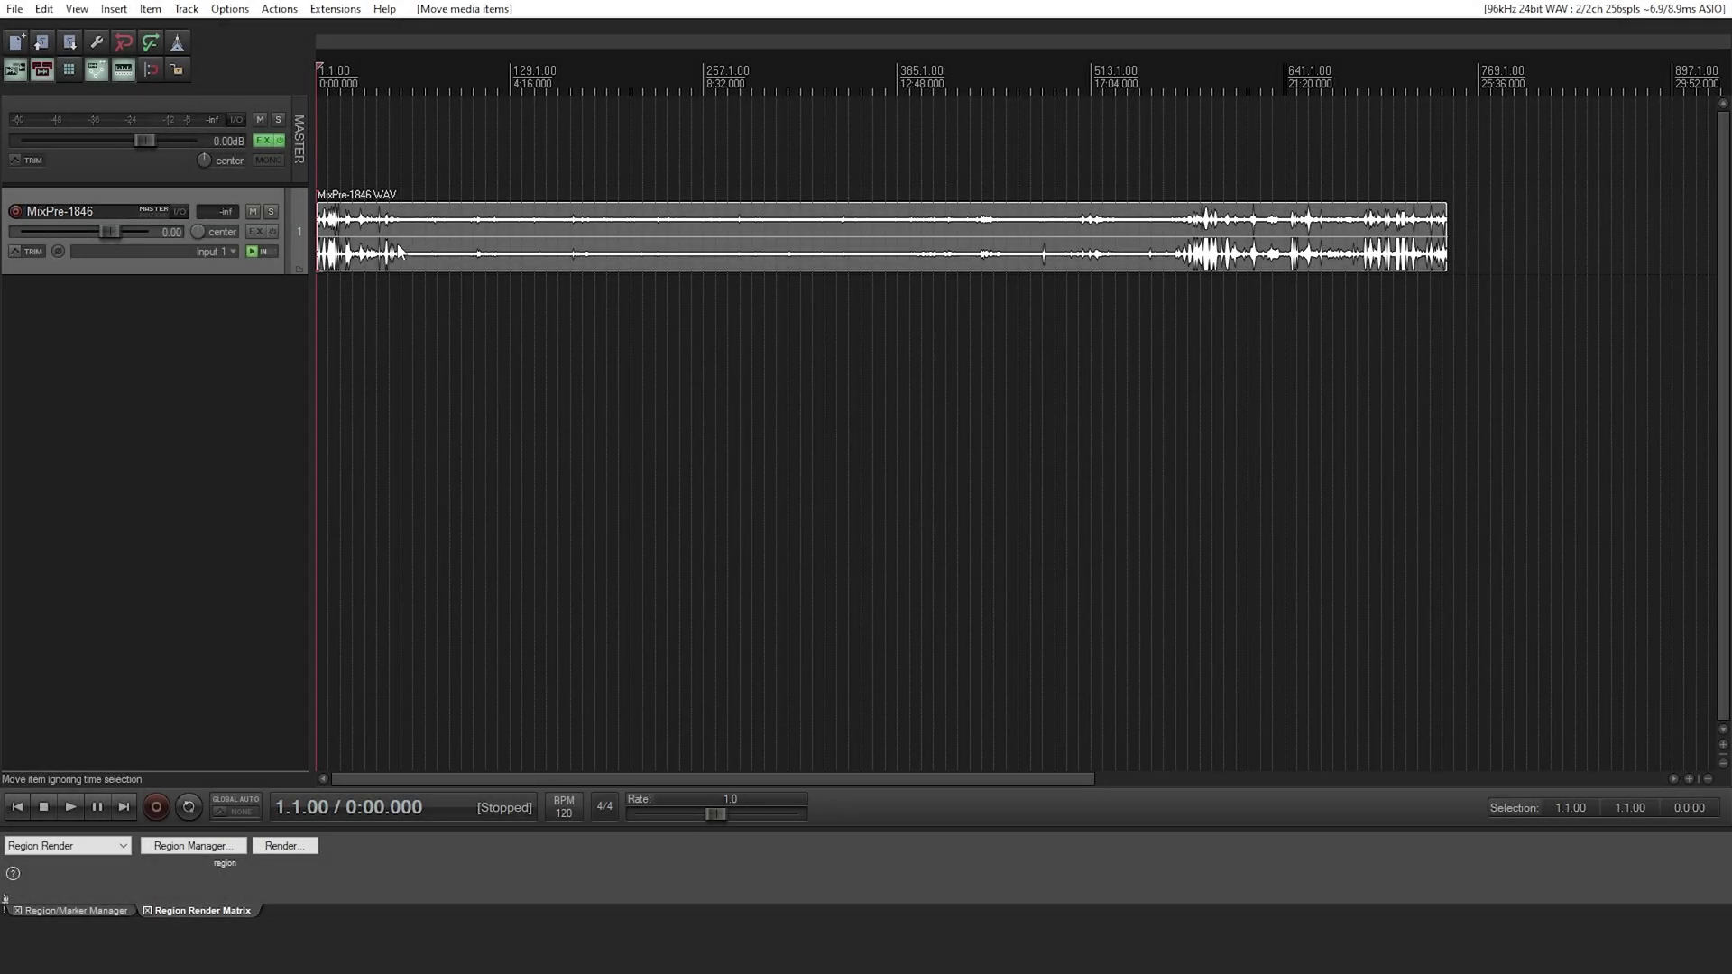
- Examine the MixPre-1846.WAV waveform at several zoom levels and at different points along the timeline
{"action": "scroll", "coordinate": [437, 250], "scroll_direction": "up", "scroll_amount": 3}
{"action": "scroll", "coordinate": [627, 251], "scroll_direction": "down", "scroll_amount": 5}
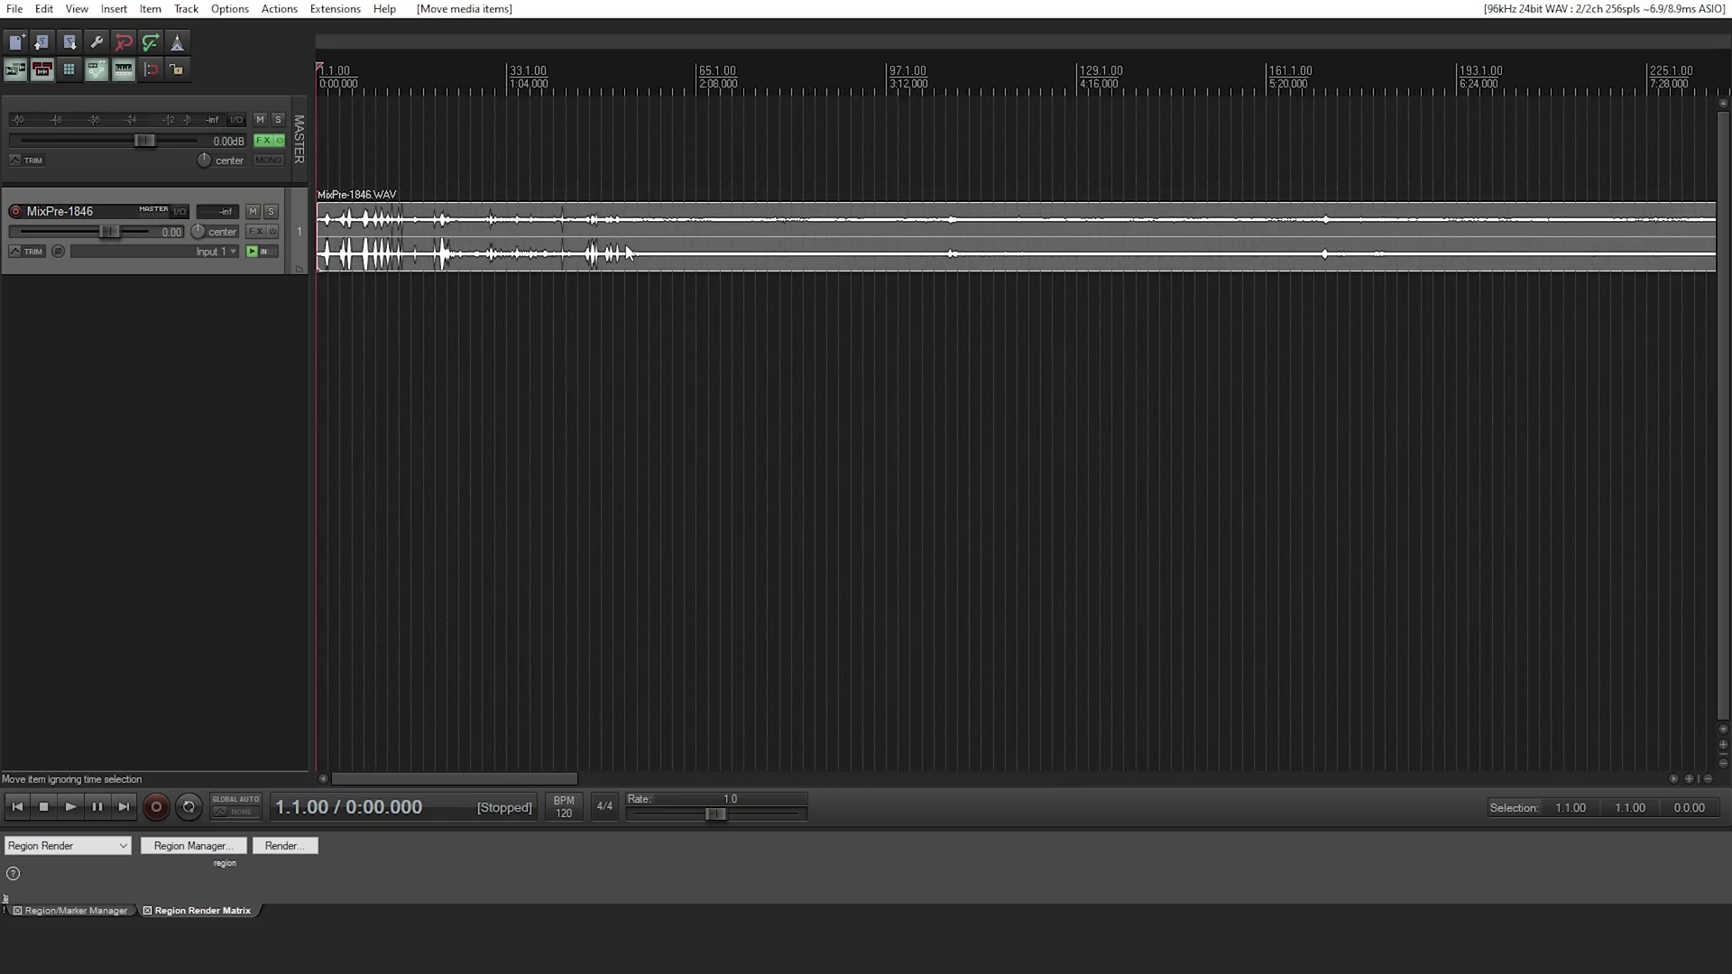
{"action": "scroll", "coordinate": [627, 251], "scroll_direction": "up", "scroll_amount": 4}
{"action": "scroll", "coordinate": [658, 240], "scroll_direction": "down", "scroll_amount": 3}
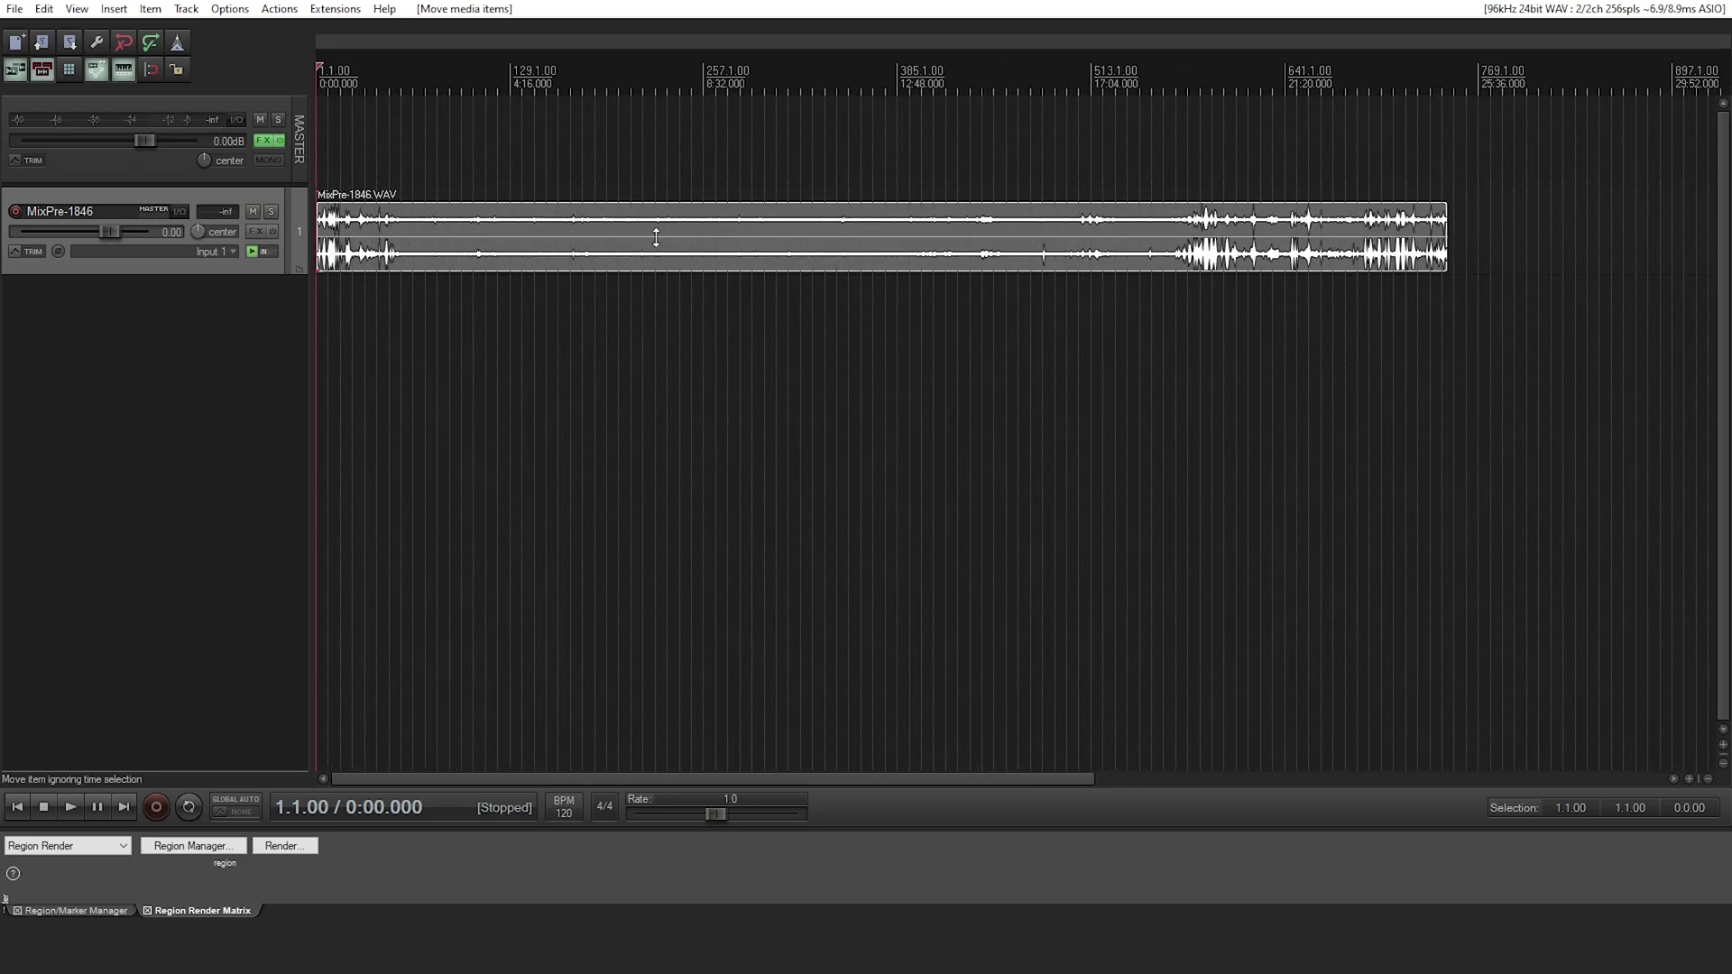
{"action": "left_click", "coordinate": [534, 219]}
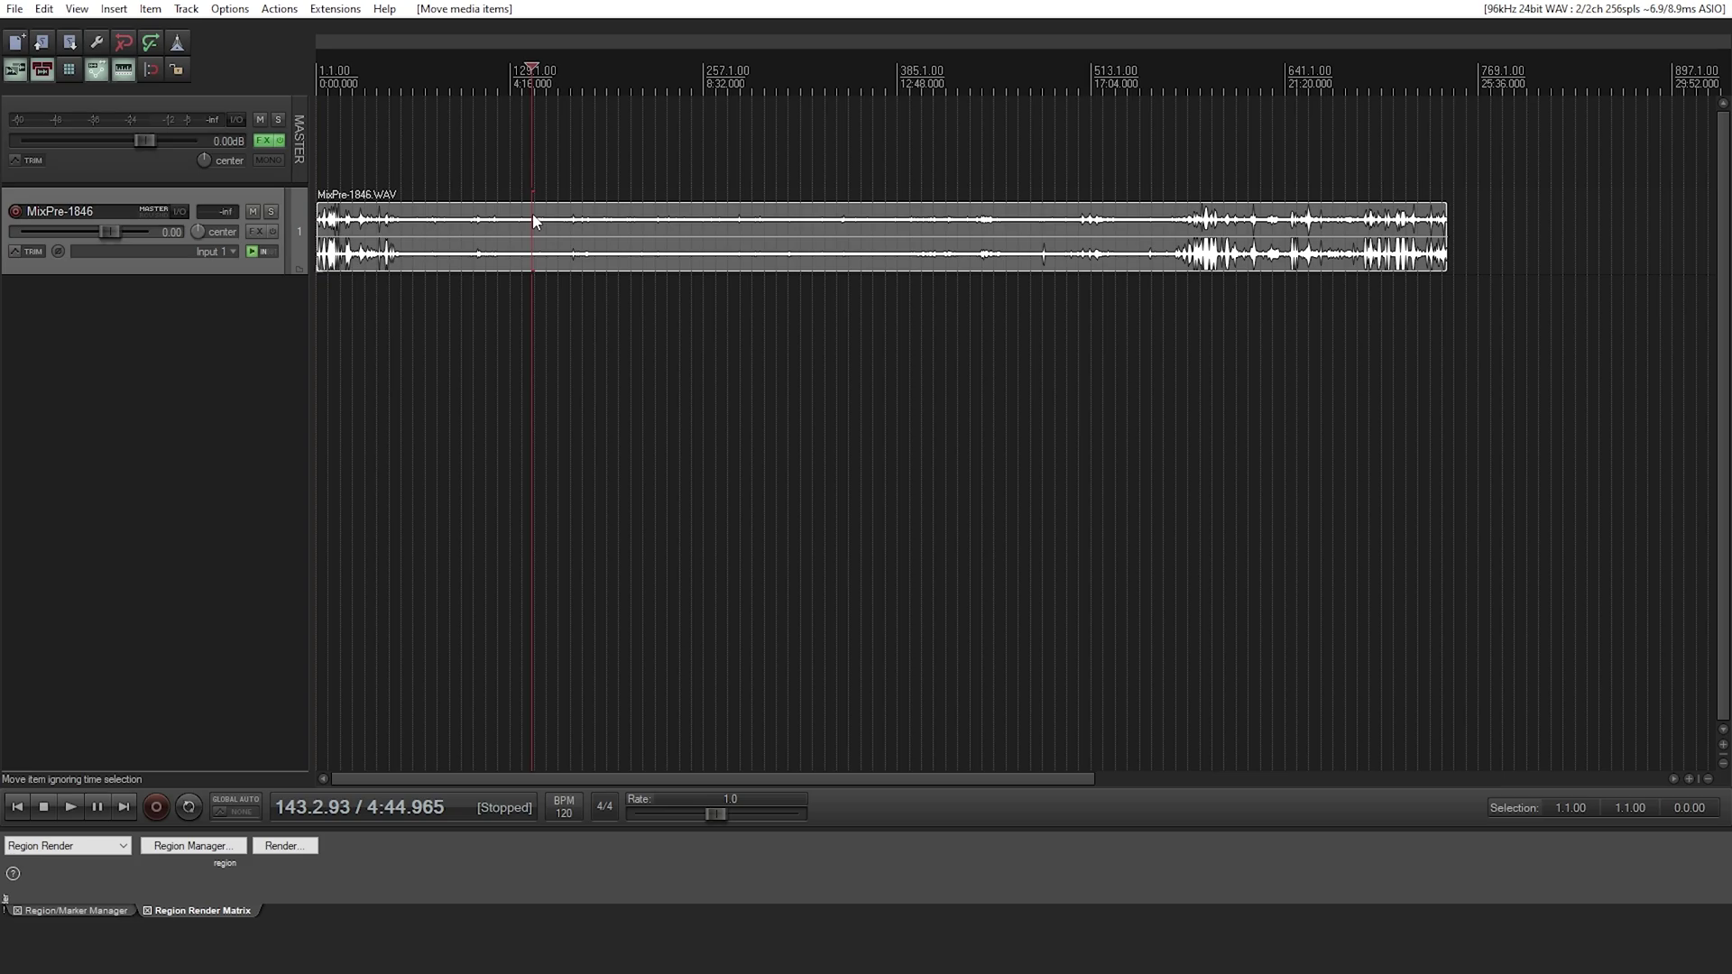
{"action": "scroll", "coordinate": [534, 225], "scroll_direction": "up", "scroll_amount": 8}
{"action": "scroll", "coordinate": [867, 238], "scroll_direction": "down", "scroll_amount": 6}
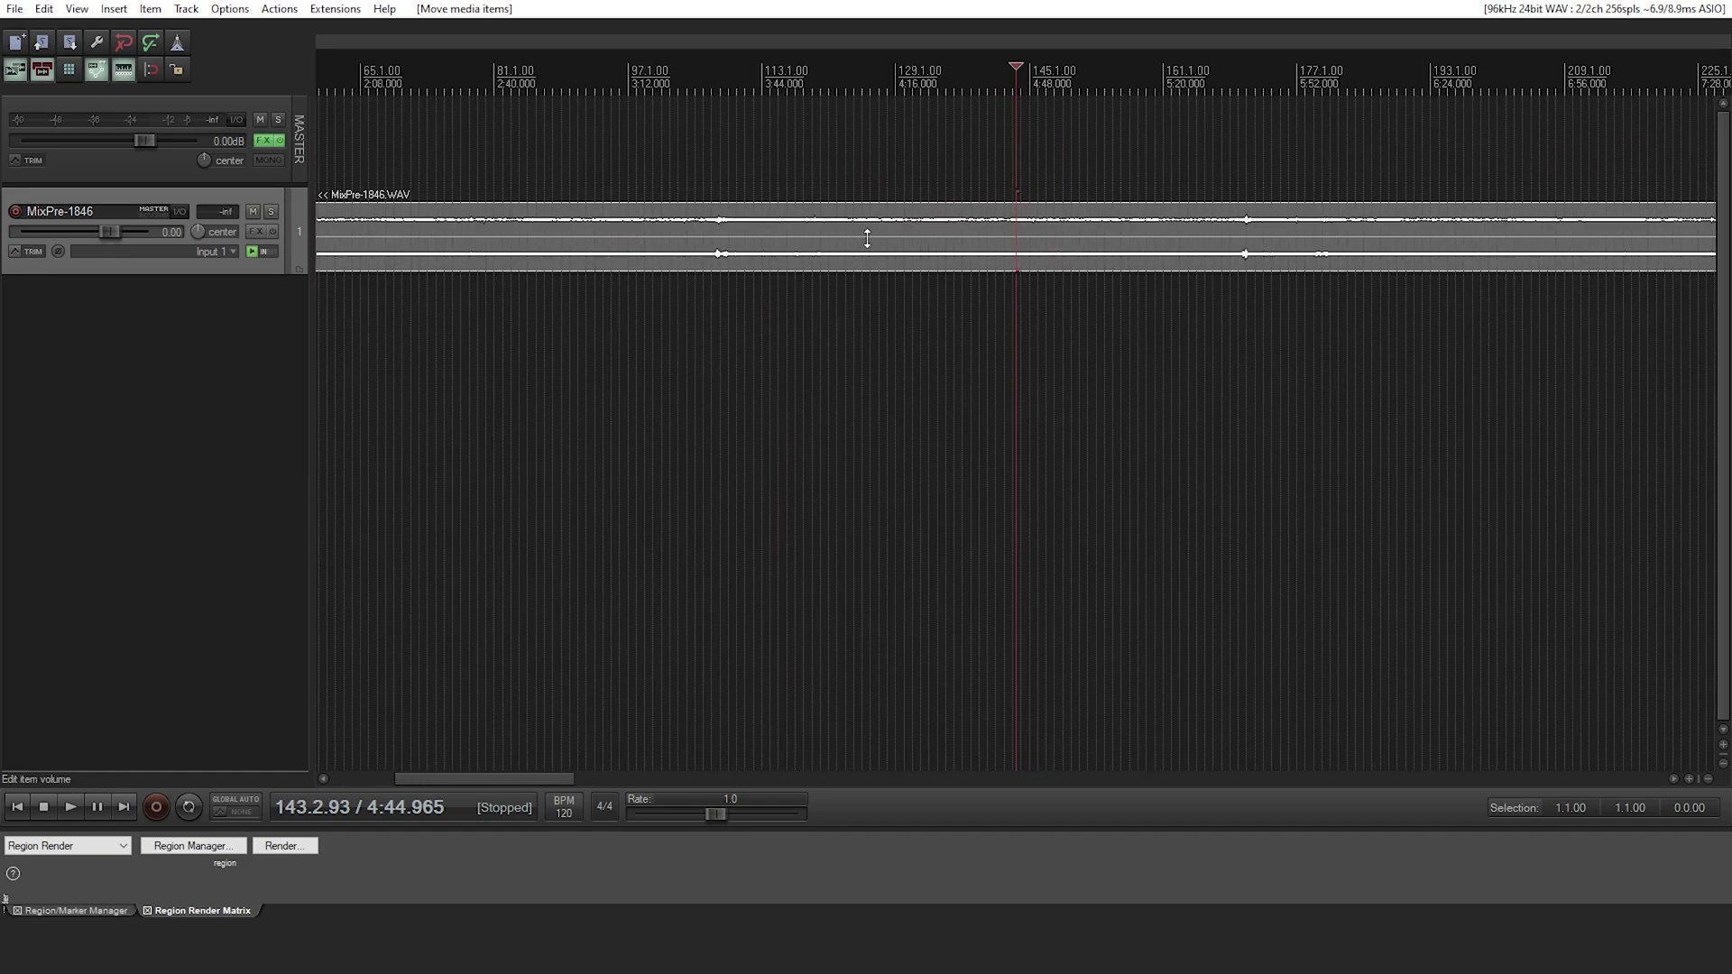
{"action": "left_click", "coordinate": [772, 233]}
{"action": "scroll", "coordinate": [781, 226], "scroll_direction": "up", "scroll_amount": 3}
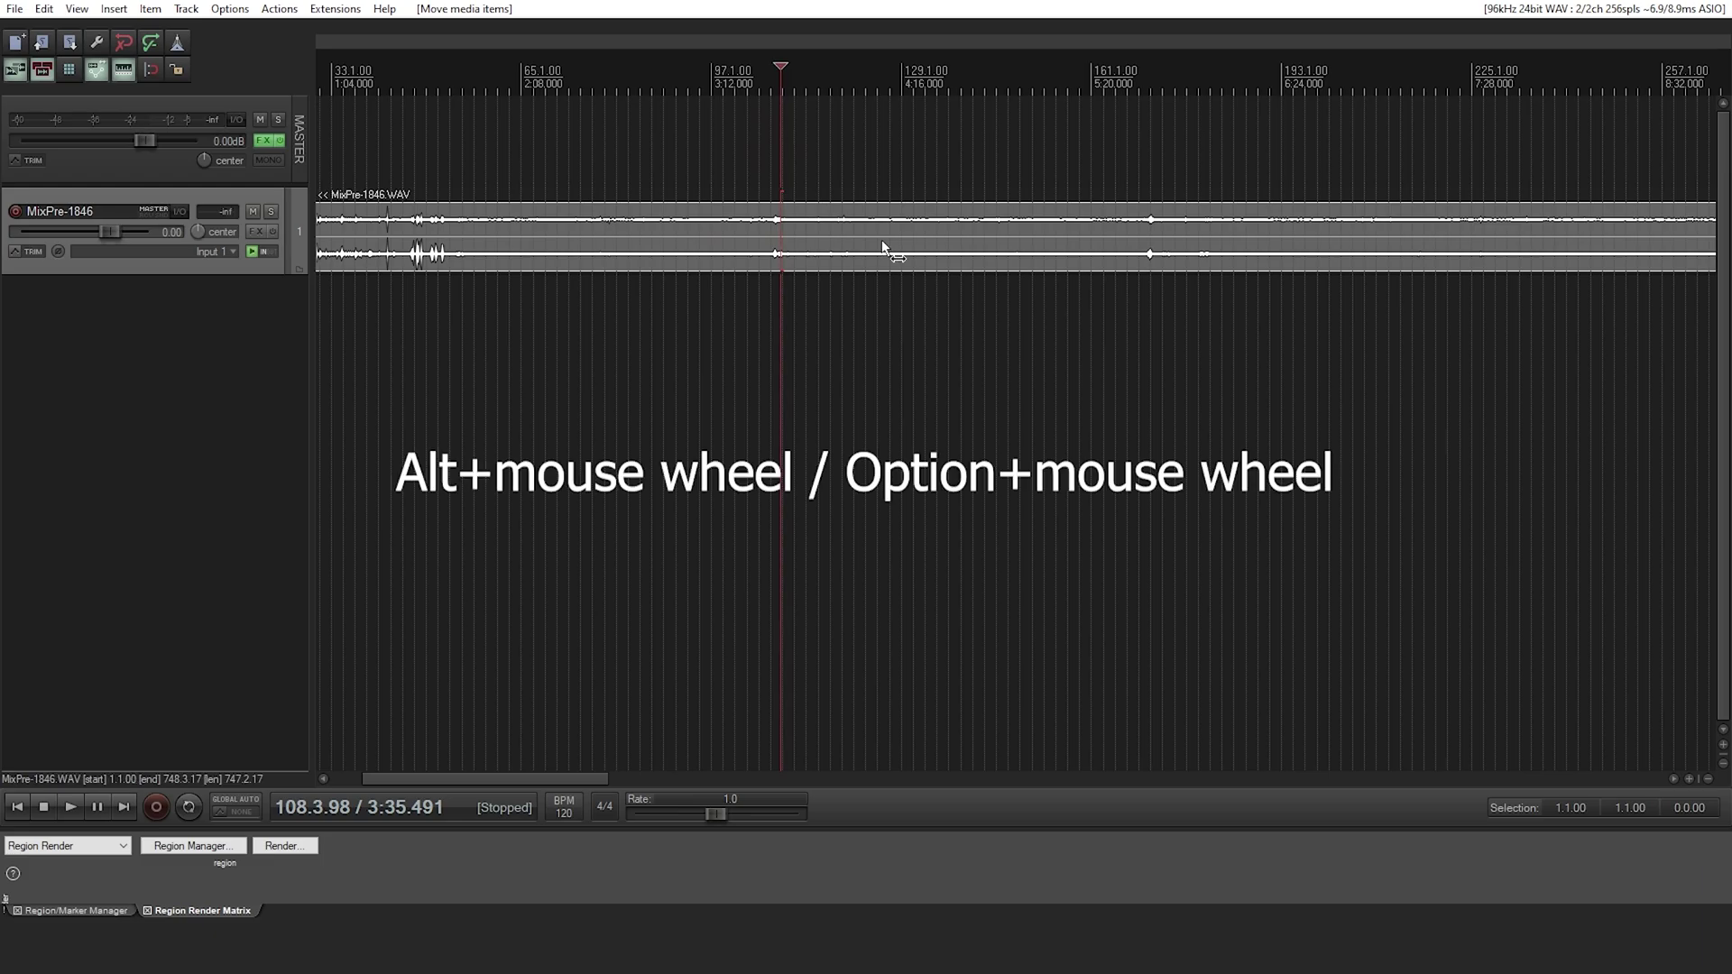
{"action": "scroll", "coordinate": [884, 249], "scroll_direction": "left", "scroll_amount": 2}
{"action": "scroll", "coordinate": [885, 248], "scroll_direction": "right", "scroll_amount": 5}
{"action": "scroll", "coordinate": [885, 248], "scroll_direction": "left", "scroll_amount": 5}
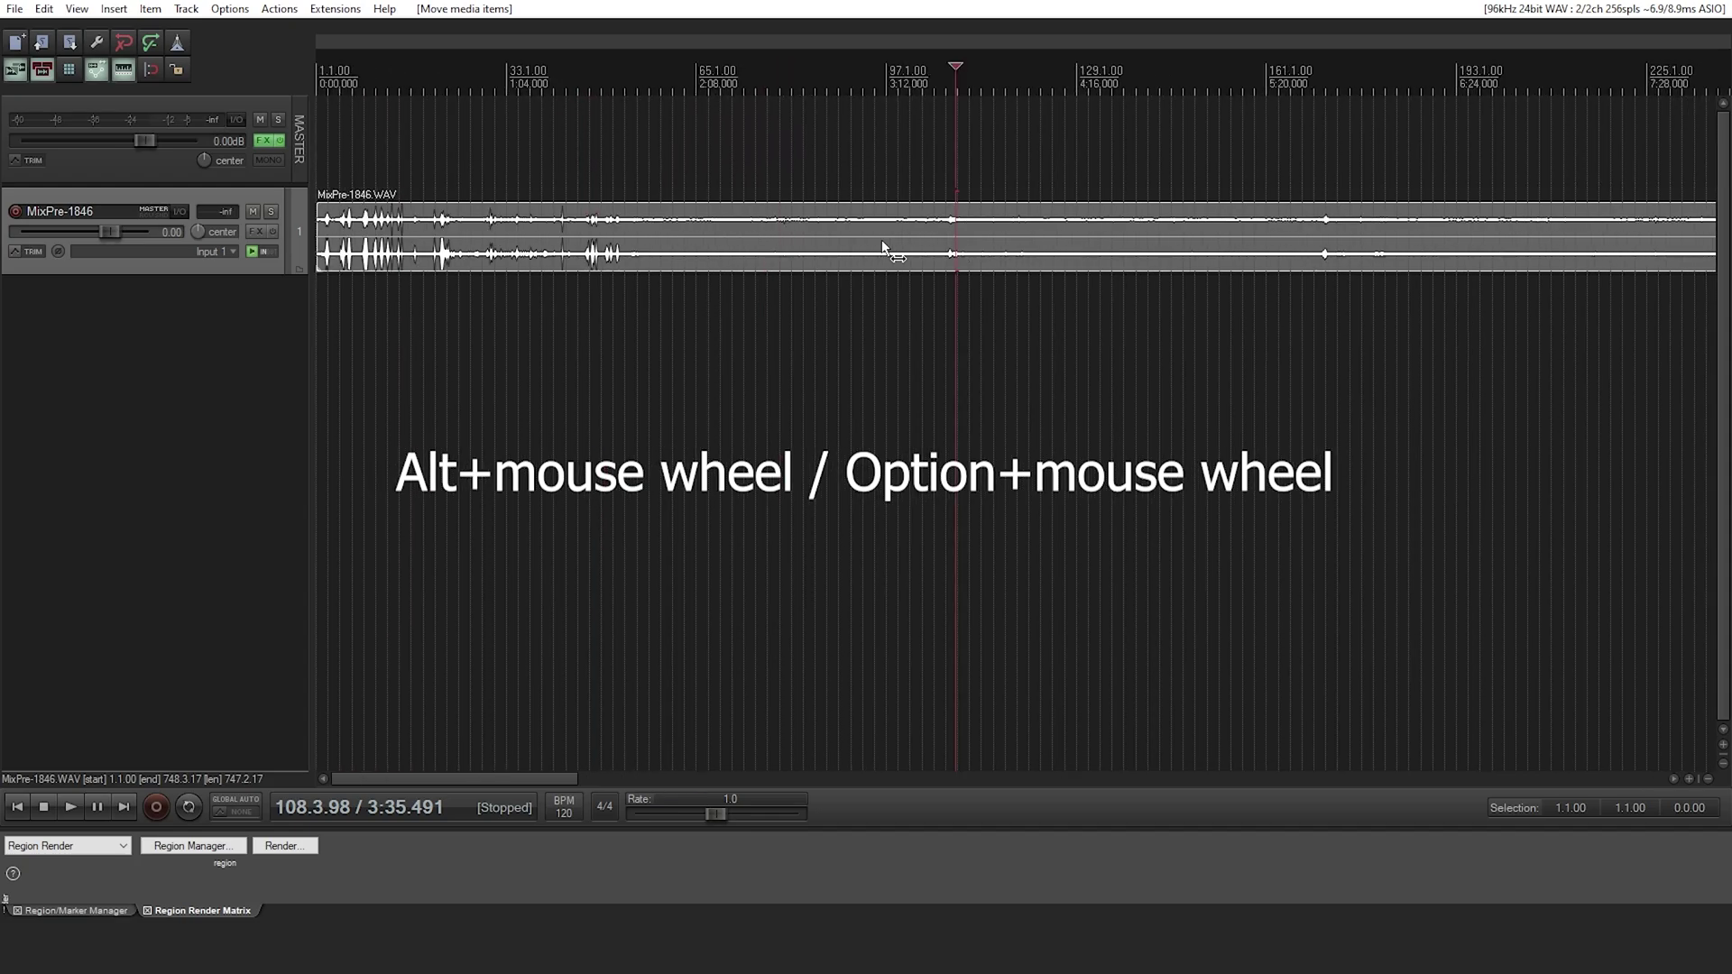
{"action": "scroll", "coordinate": [885, 248], "scroll_direction": "right", "scroll_amount": 8}
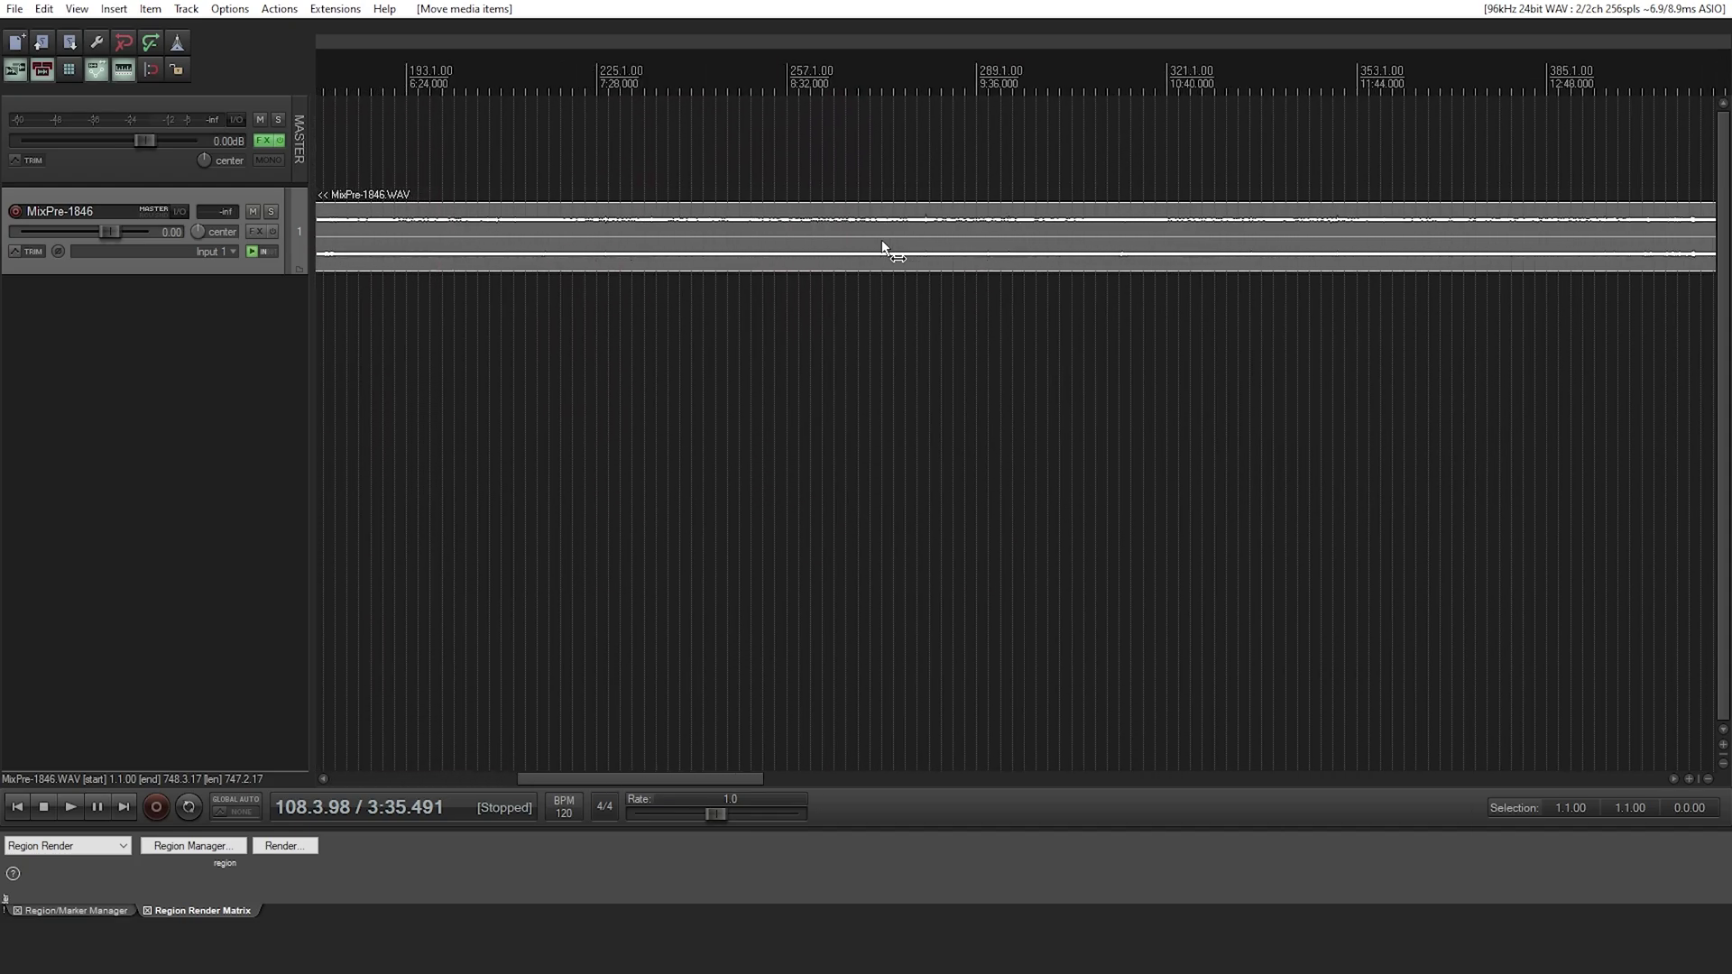
{"action": "scroll", "coordinate": [883, 247], "scroll_direction": "left", "scroll_amount": 7}
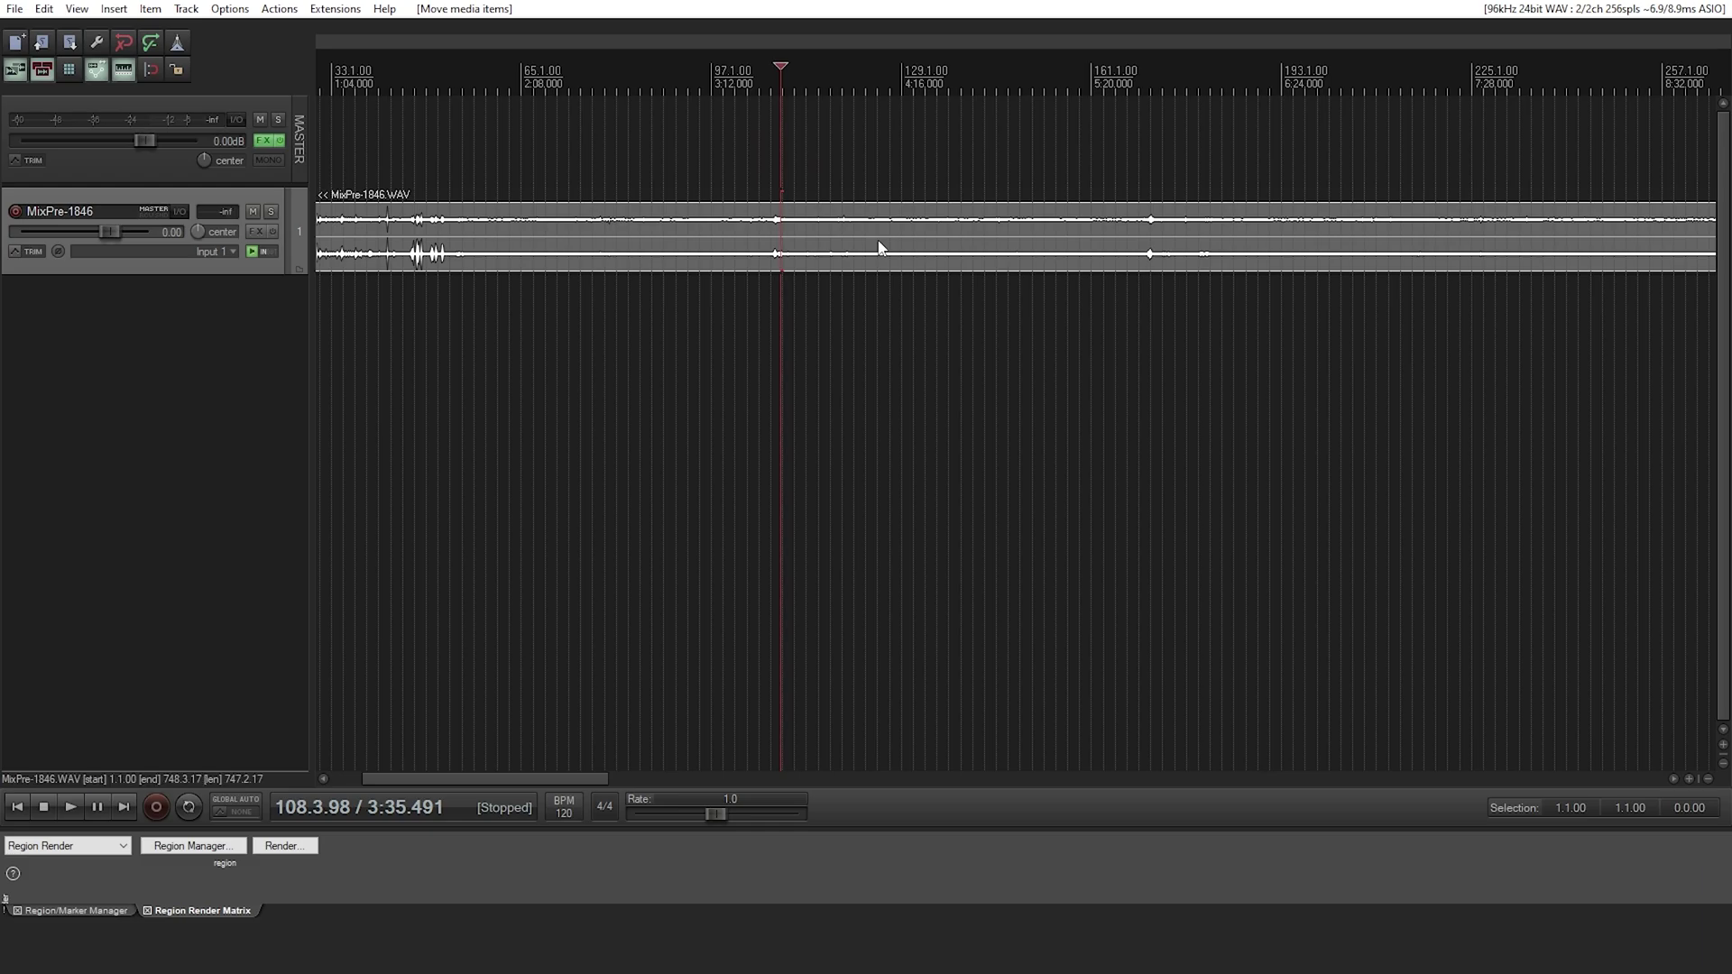
- Enlarge the displayed waveform peaks so the recording's quiet passages are easier to see
{"action": "key", "text": "shift+Up"}
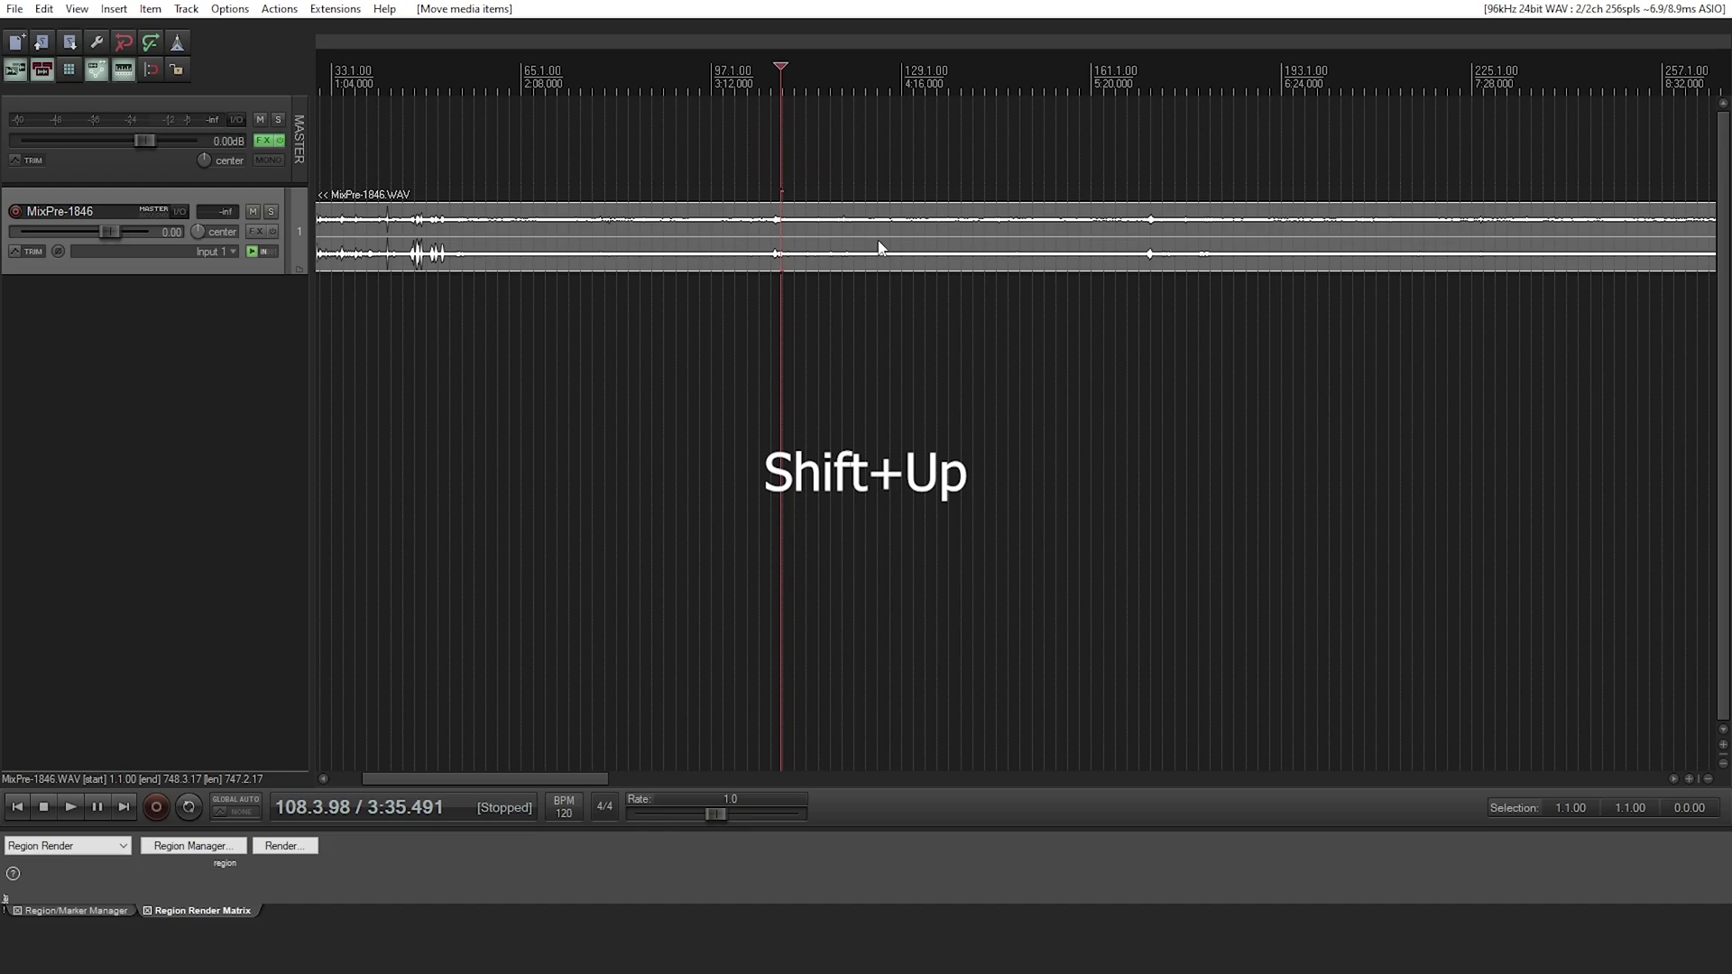
{"action": "key", "text": "shift+Up"}
{"action": "key", "text": "shift+Up"}
{"action": "key", "text": "shift+Up"}
{"action": "key", "text": "shift+Up"}
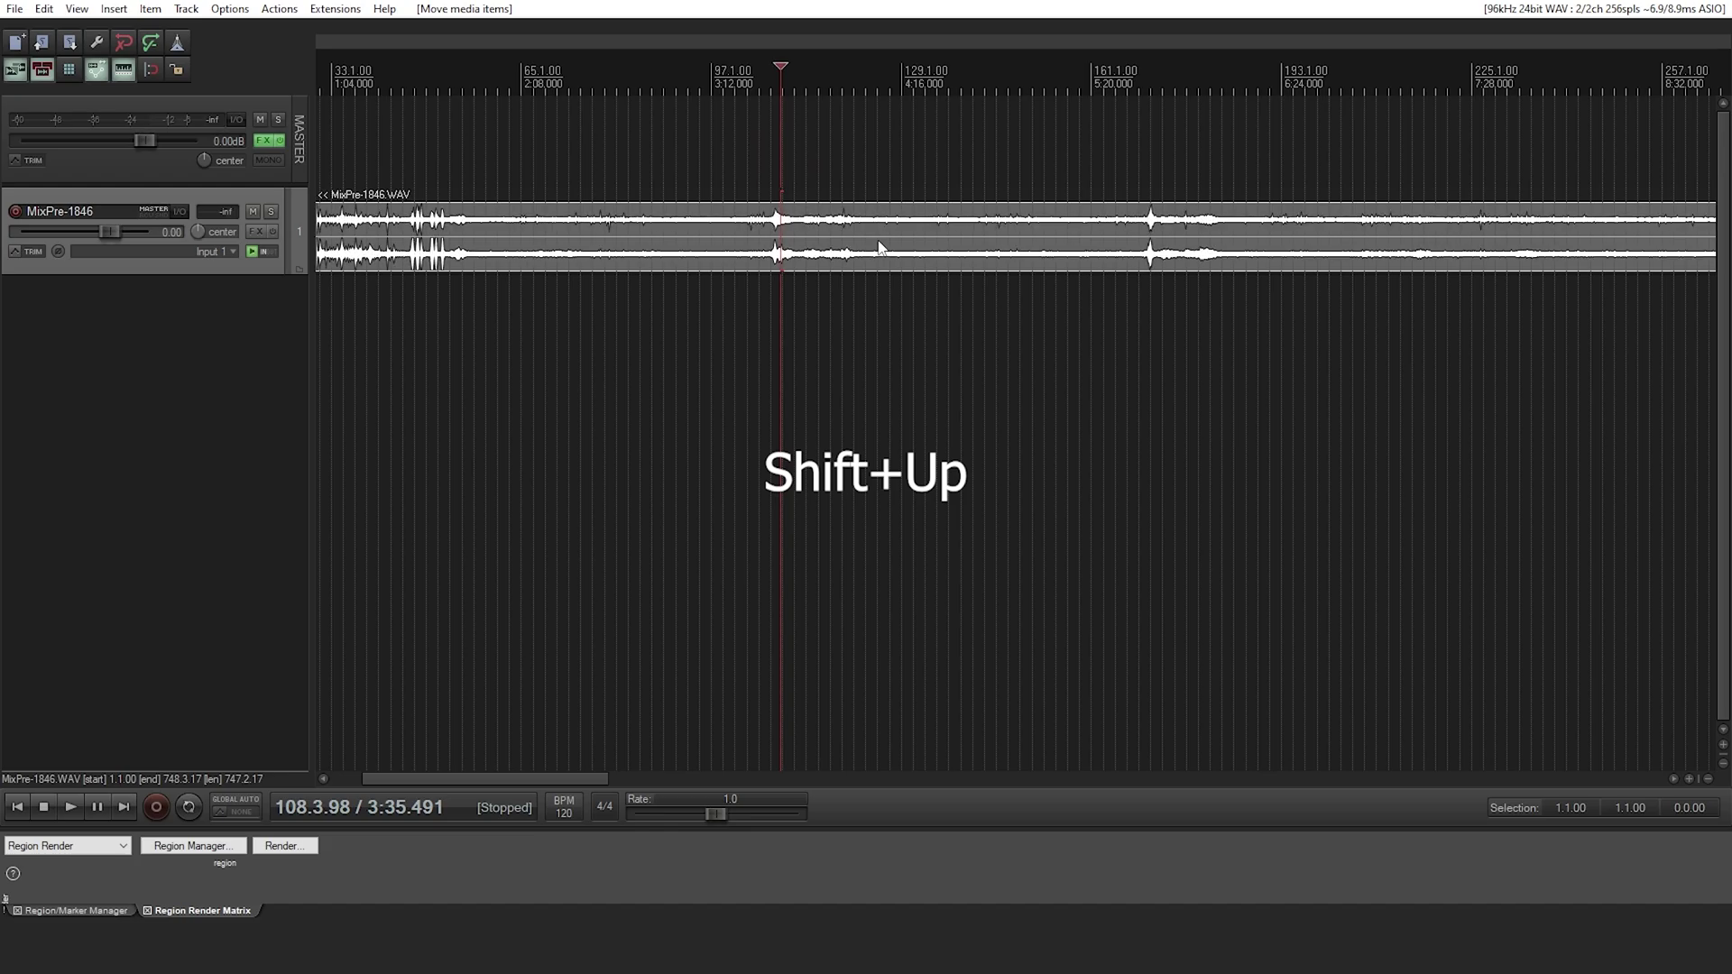
{"action": "key", "text": "shift+Down"}
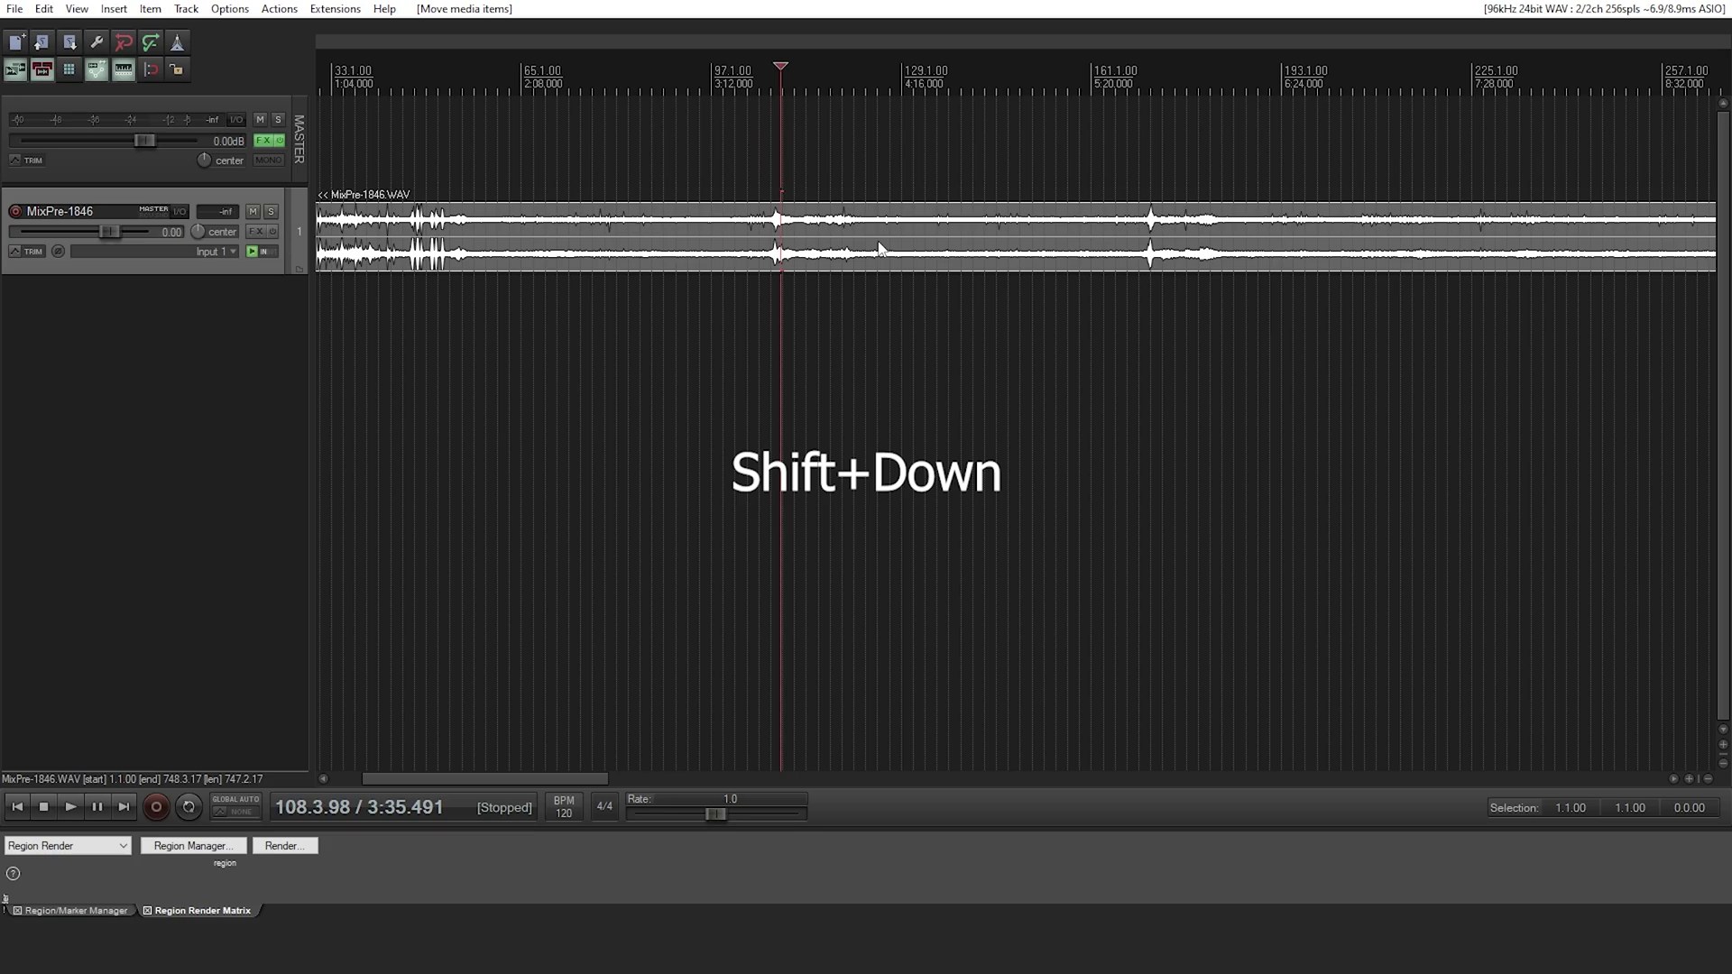
{"action": "key", "text": "shift+Down"}
{"action": "key", "text": "shift+Up"}
{"action": "key", "text": "shift+Up"}
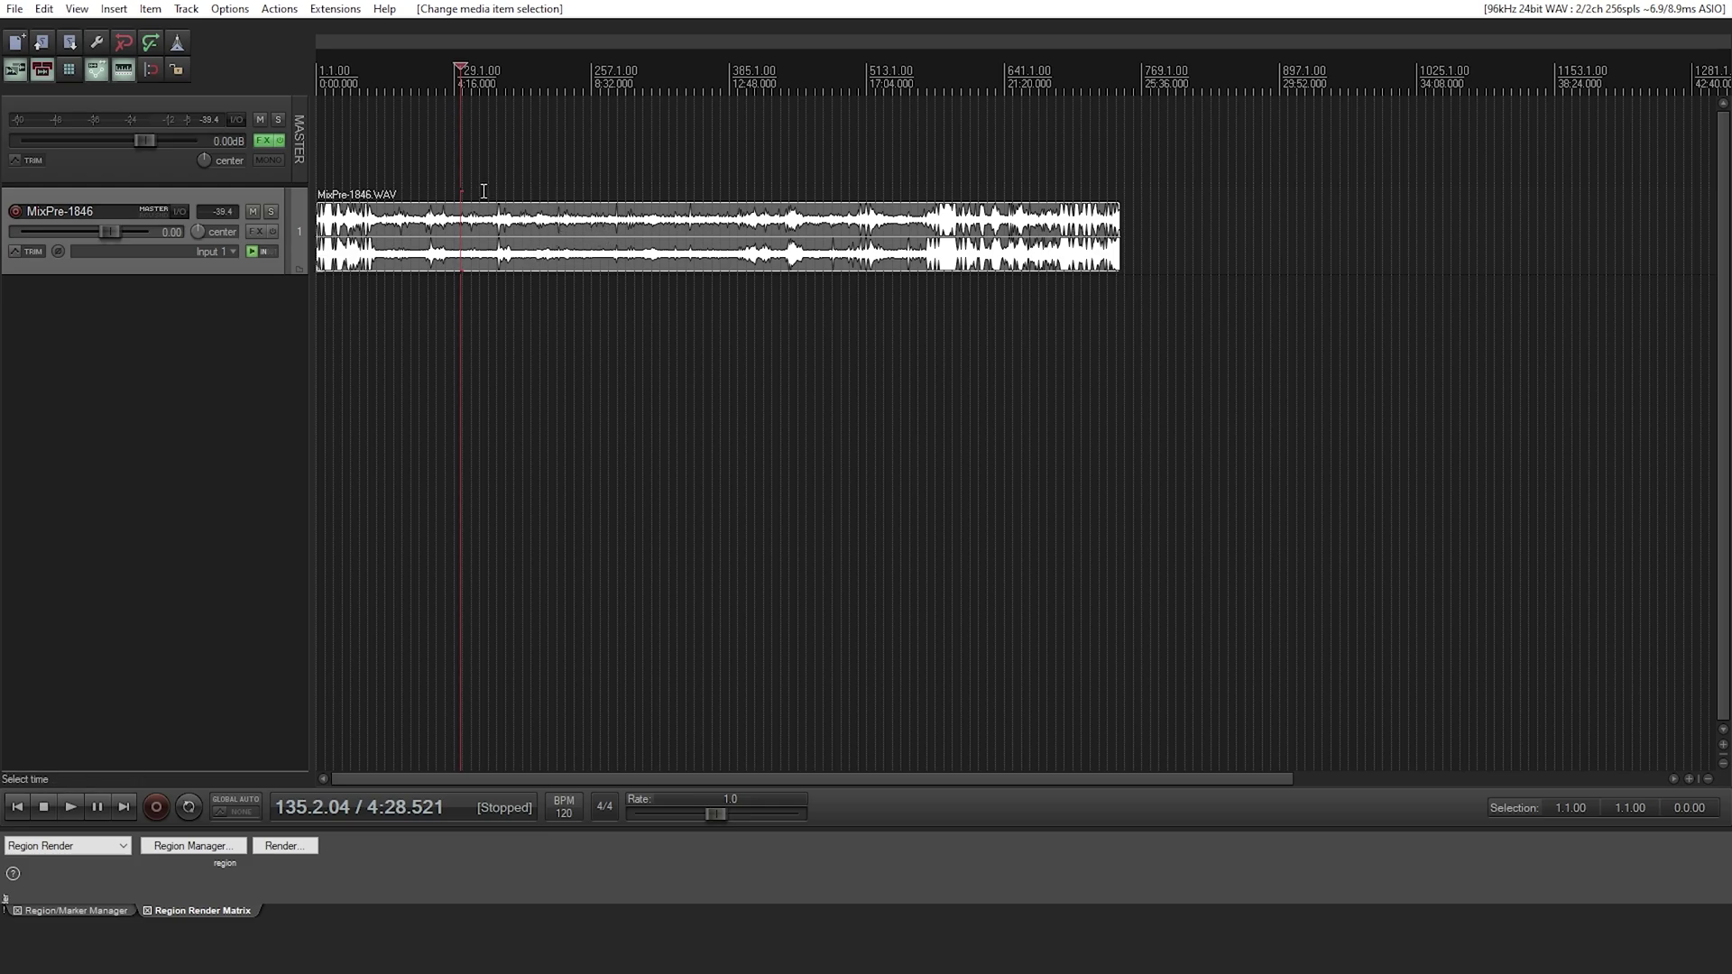
{"action": "left_click_drag", "start_coordinate": [480, 191], "coordinate": [653, 293]}
{"action": "left_click", "coordinate": [659, 308]}
{"action": "left_click_drag", "start_coordinate": [520, 154], "coordinate": [657, 301]}
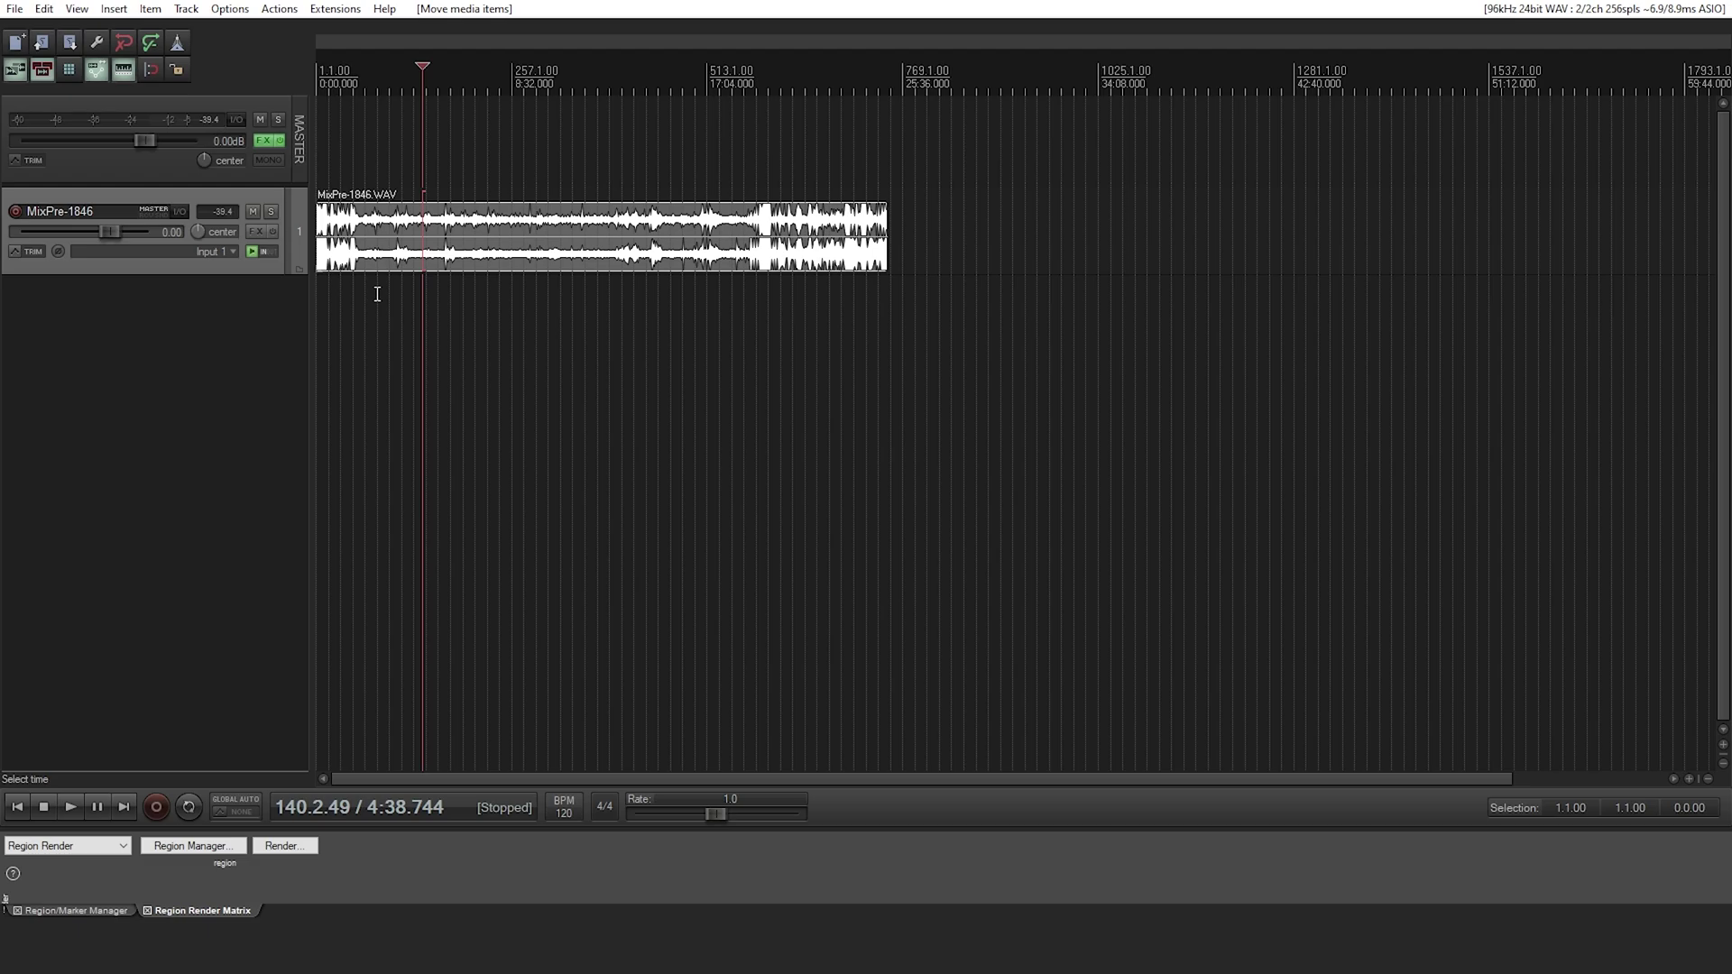
{"action": "key", "text": "Home"}
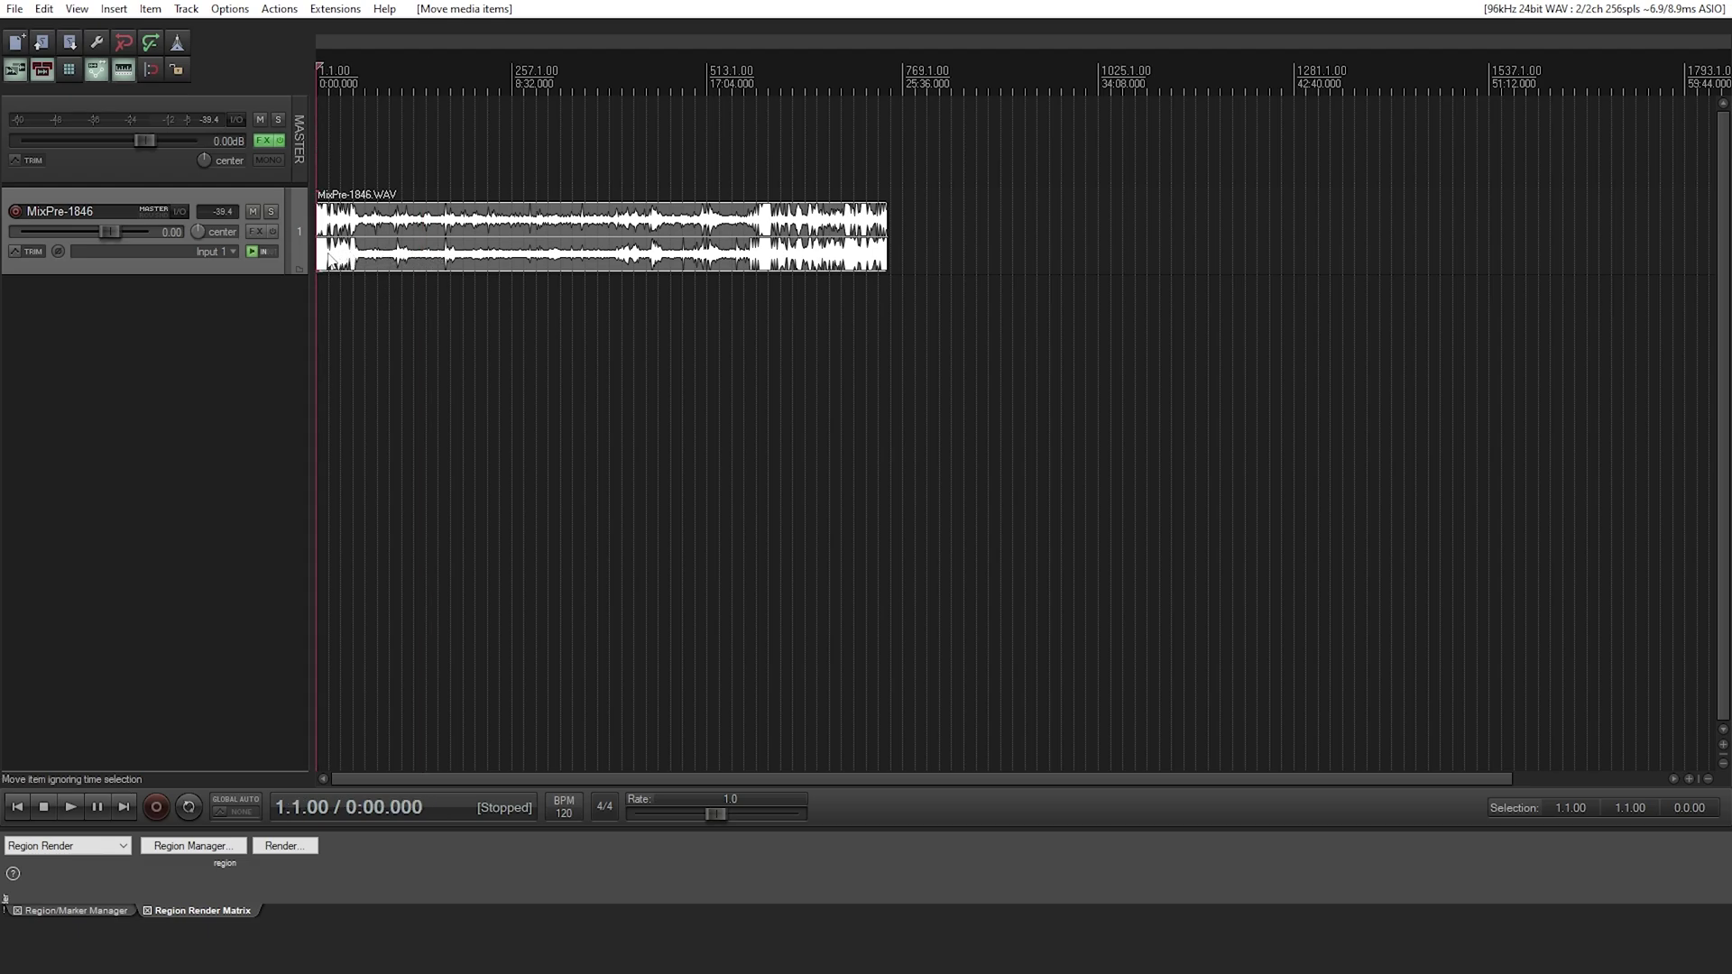
- Cut off the recording's opening section up to about 1:57 and move the remaining item to the project start
{"action": "scroll", "coordinate": [466, 226], "scroll_direction": "up", "scroll_amount": 4}
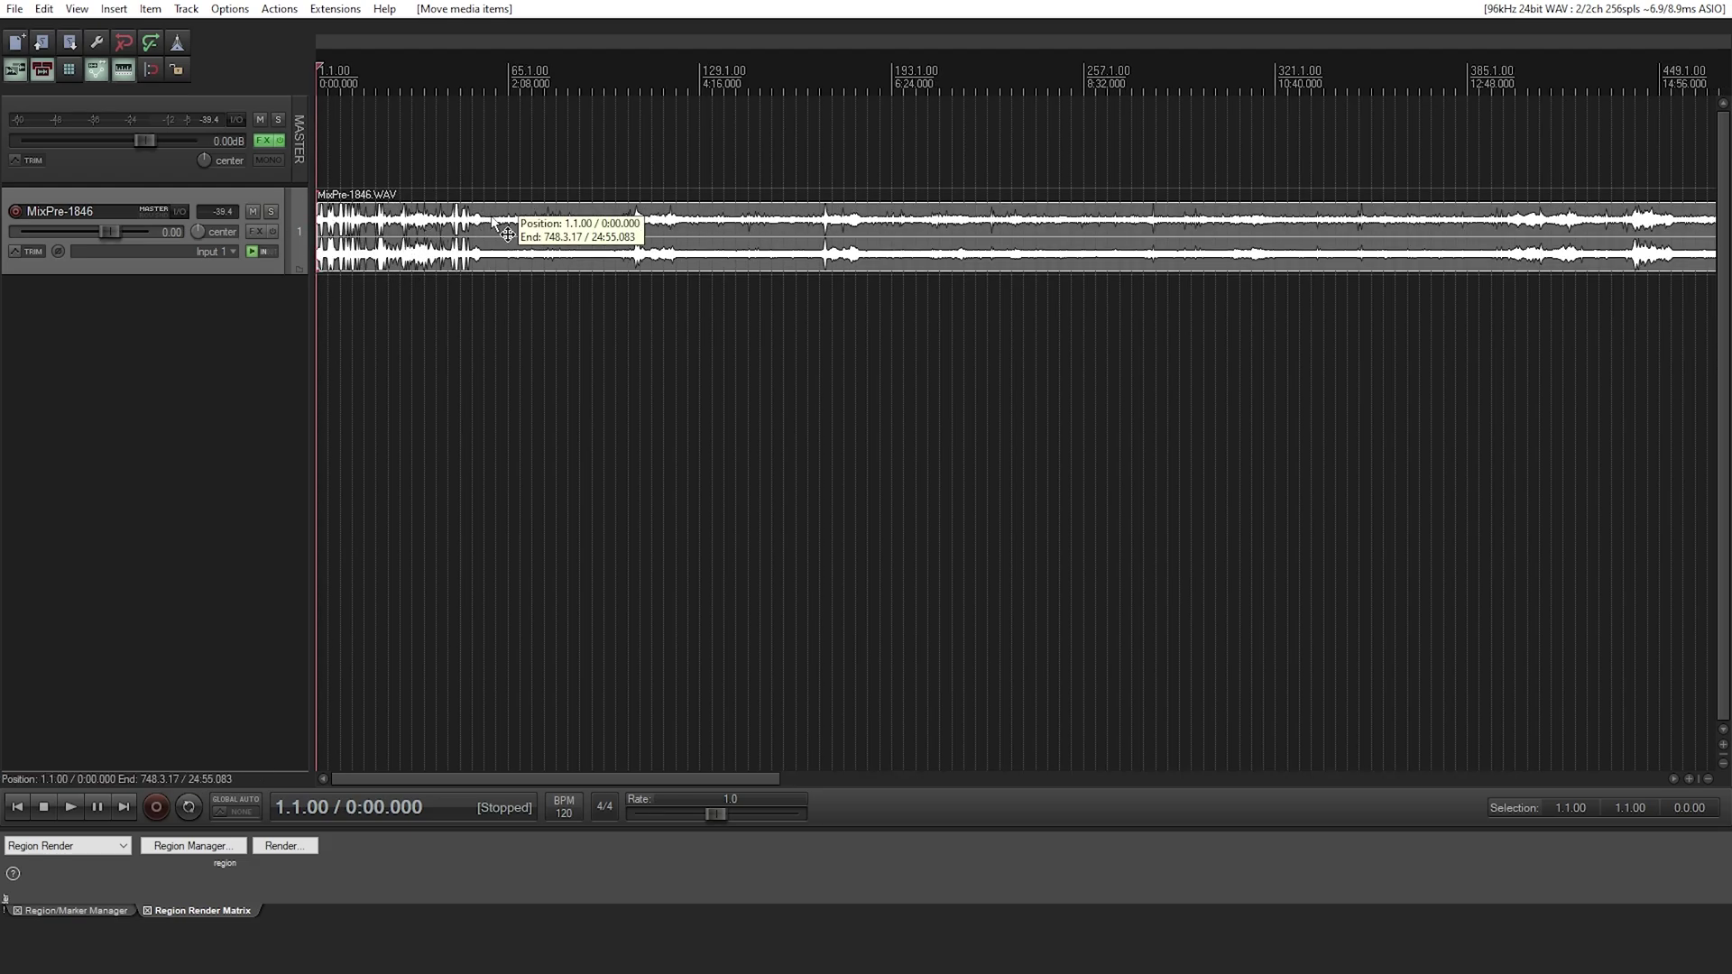
{"action": "left_click", "coordinate": [490, 221]}
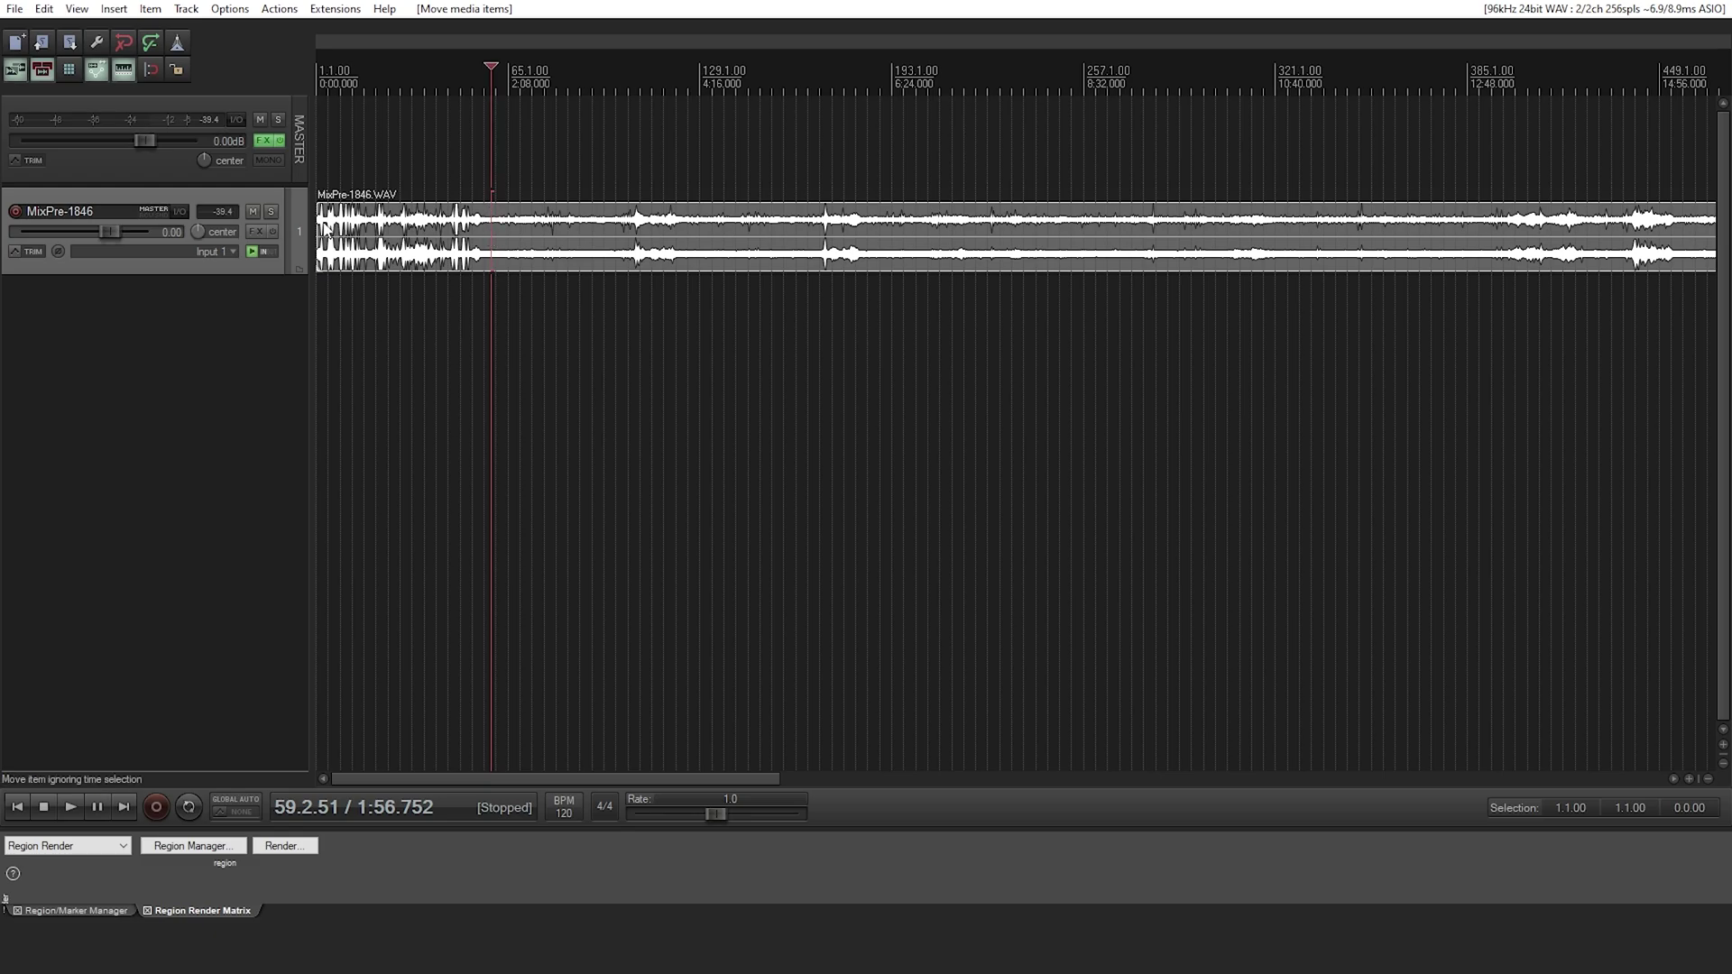
{"action": "mouse_move", "coordinate": [323, 230]}
{"action": "left_mouse_down"}
{"action": "mouse_move", "coordinate": [490, 238]}
{"action": "mouse_move", "coordinate": [317, 233]}
{"action": "left_mouse_up"}
{"action": "left_click", "coordinate": [493, 225]}
{"action": "key", "text": "s"}
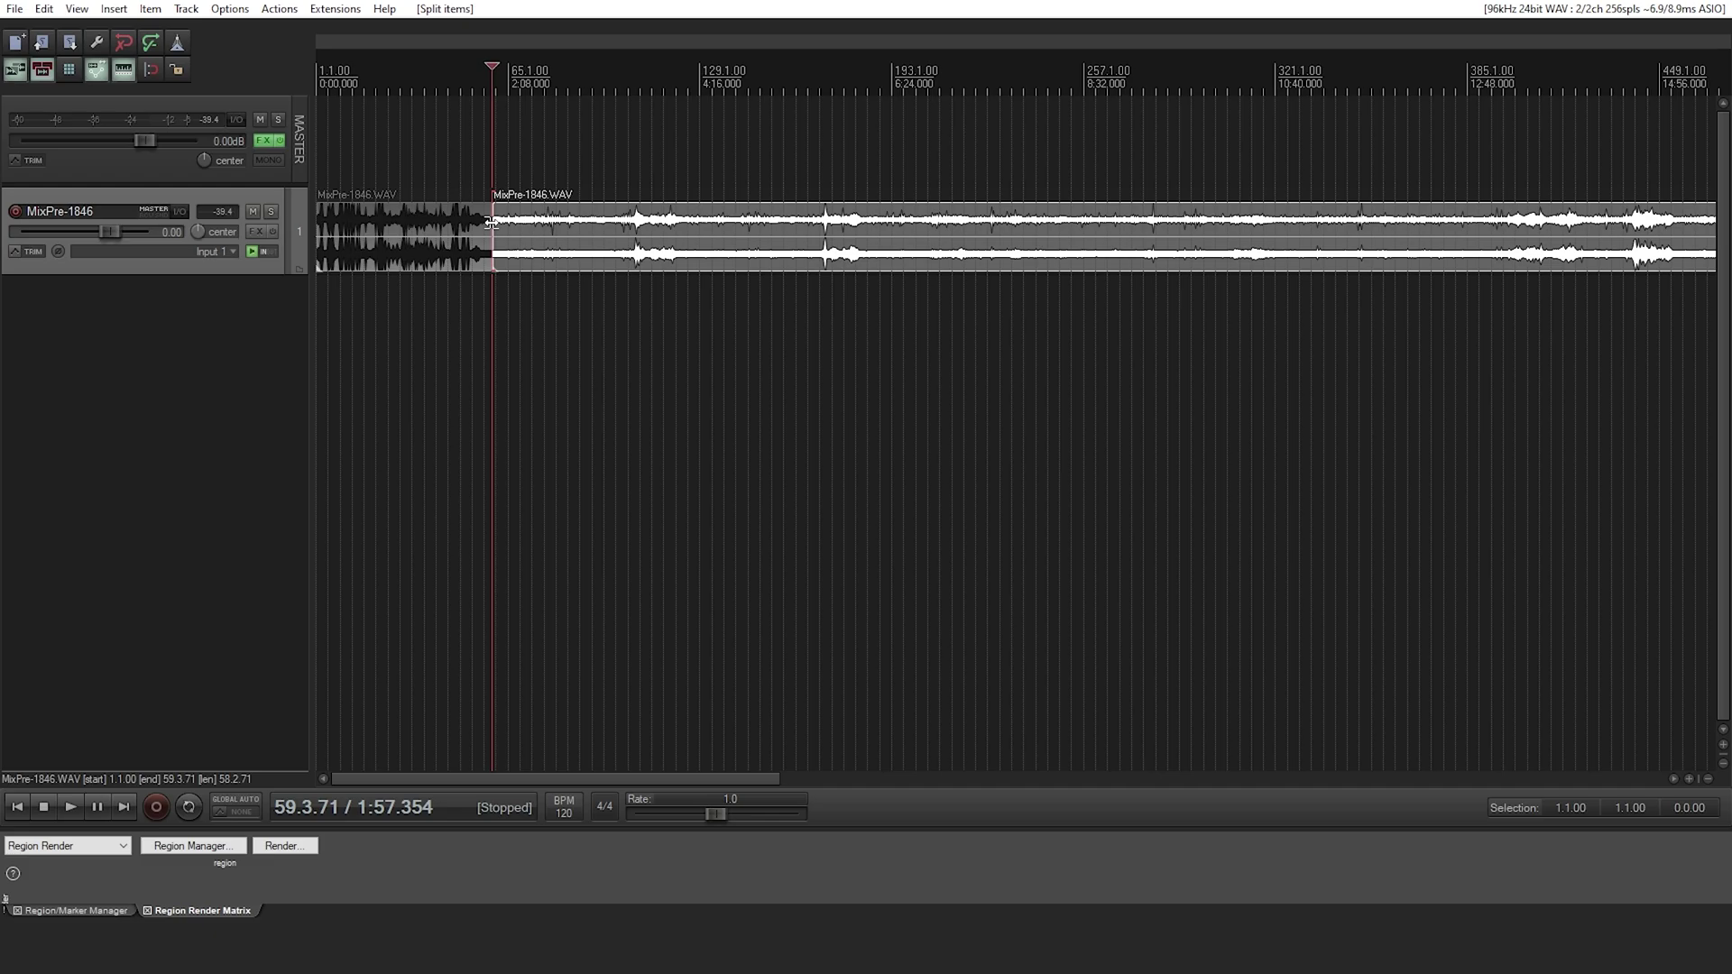
{"action": "left_click", "coordinate": [424, 264]}
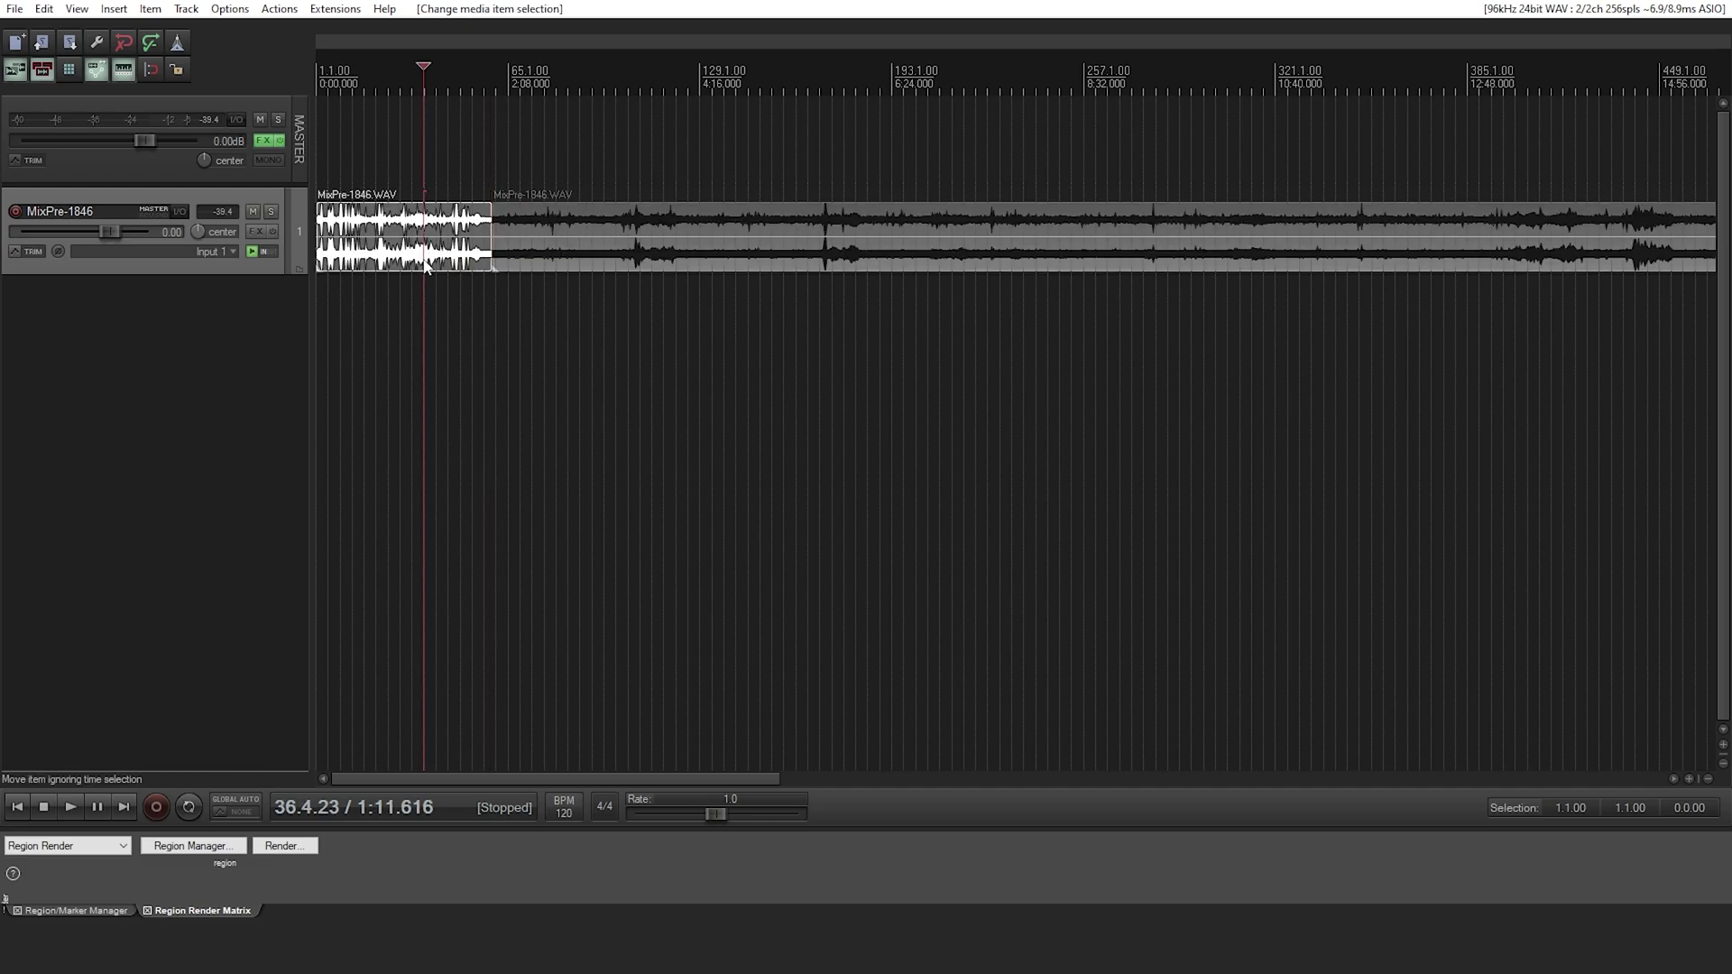
{"action": "key", "text": "Delete"}
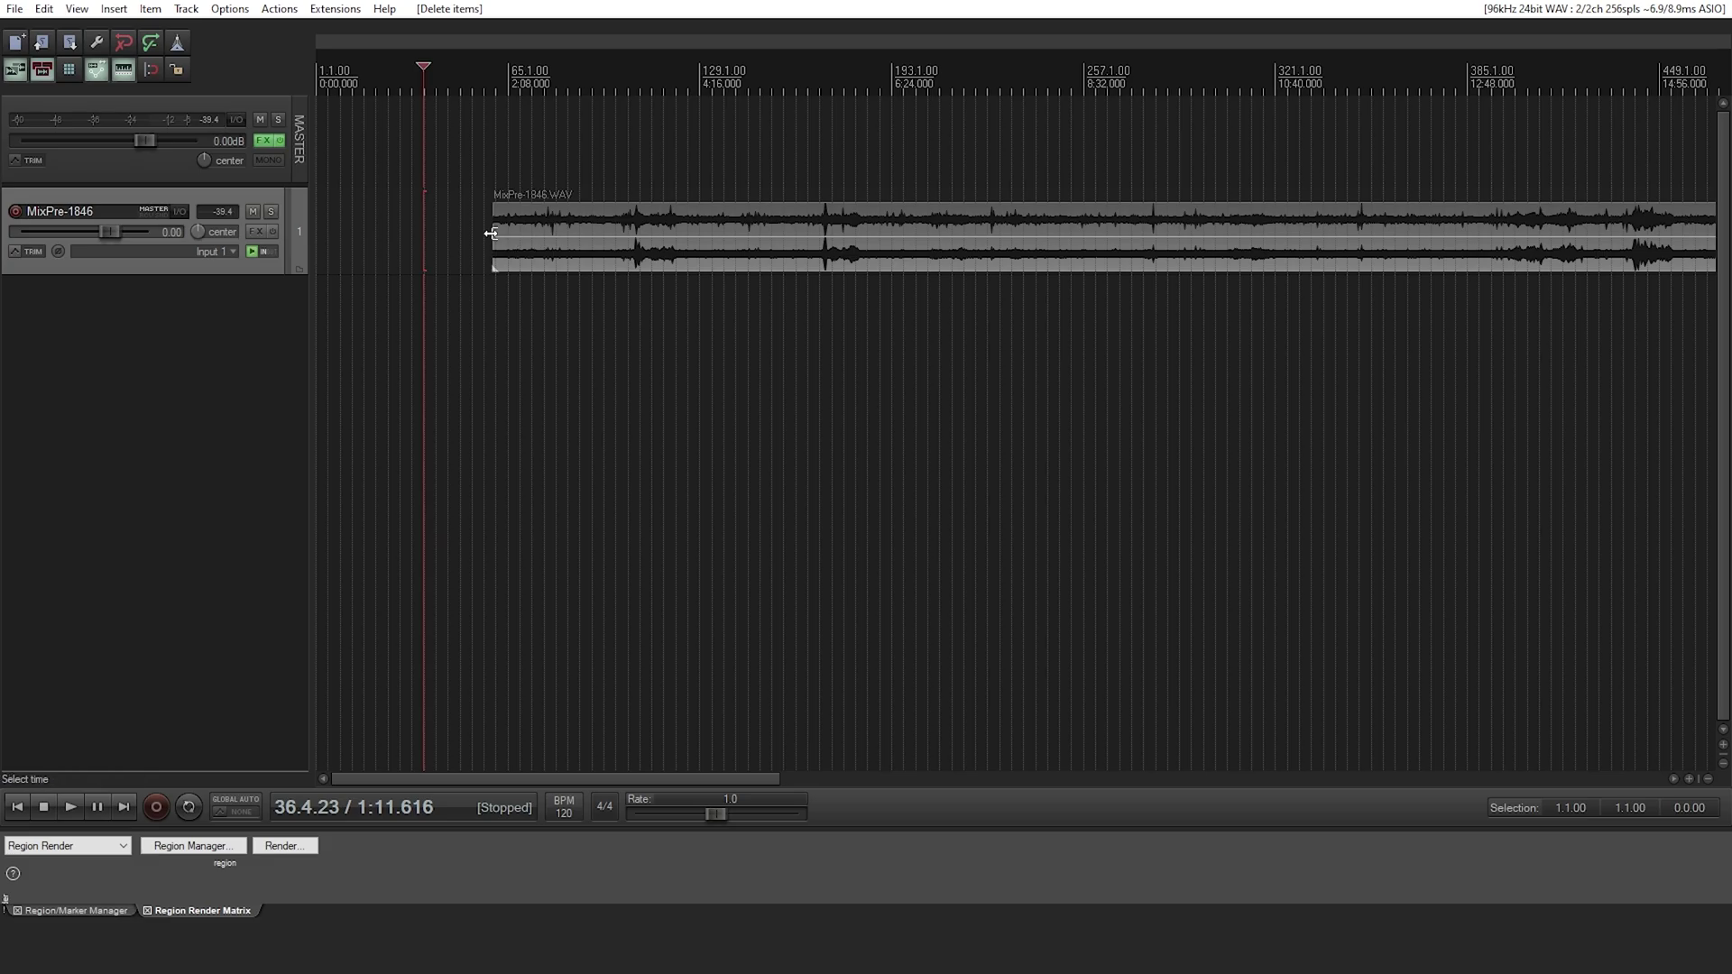
{"action": "left_click", "coordinate": [547, 263]}
{"action": "left_click_drag", "start_coordinate": [607, 263], "coordinate": [325, 257]}
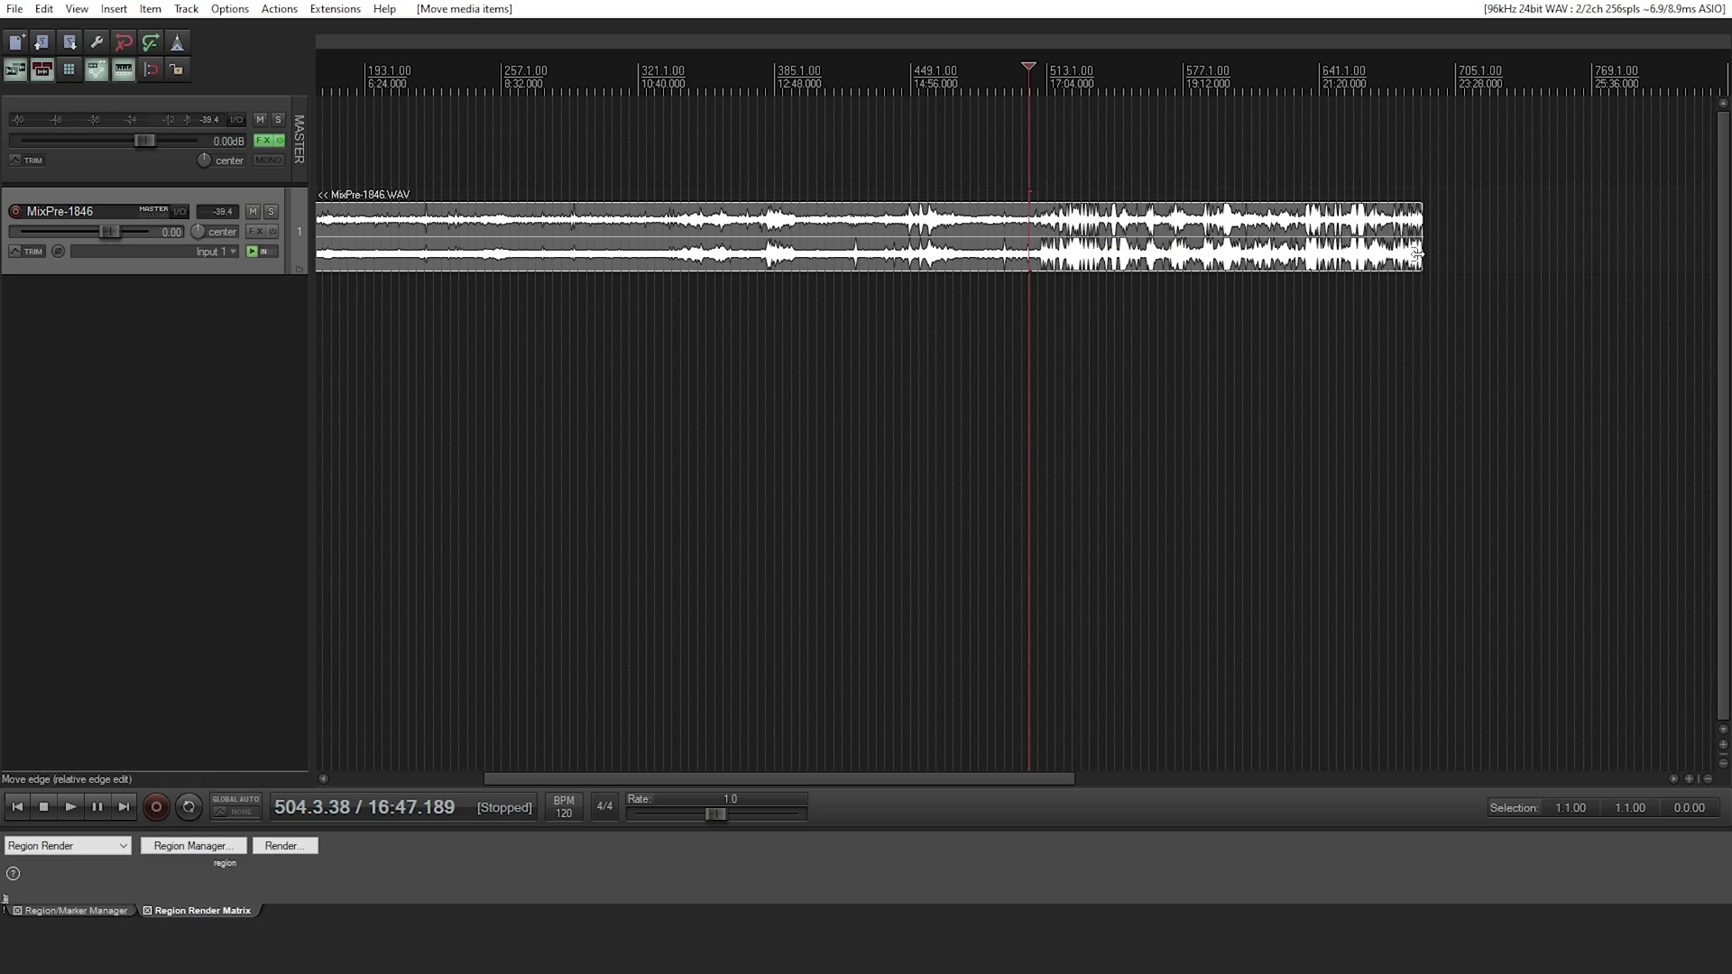
- Split the recording at about 16:47, before the loud closing section, and delete everything after the split
{"action": "left_click_drag", "start_coordinate": [1423, 256], "coordinate": [1353, 249]}
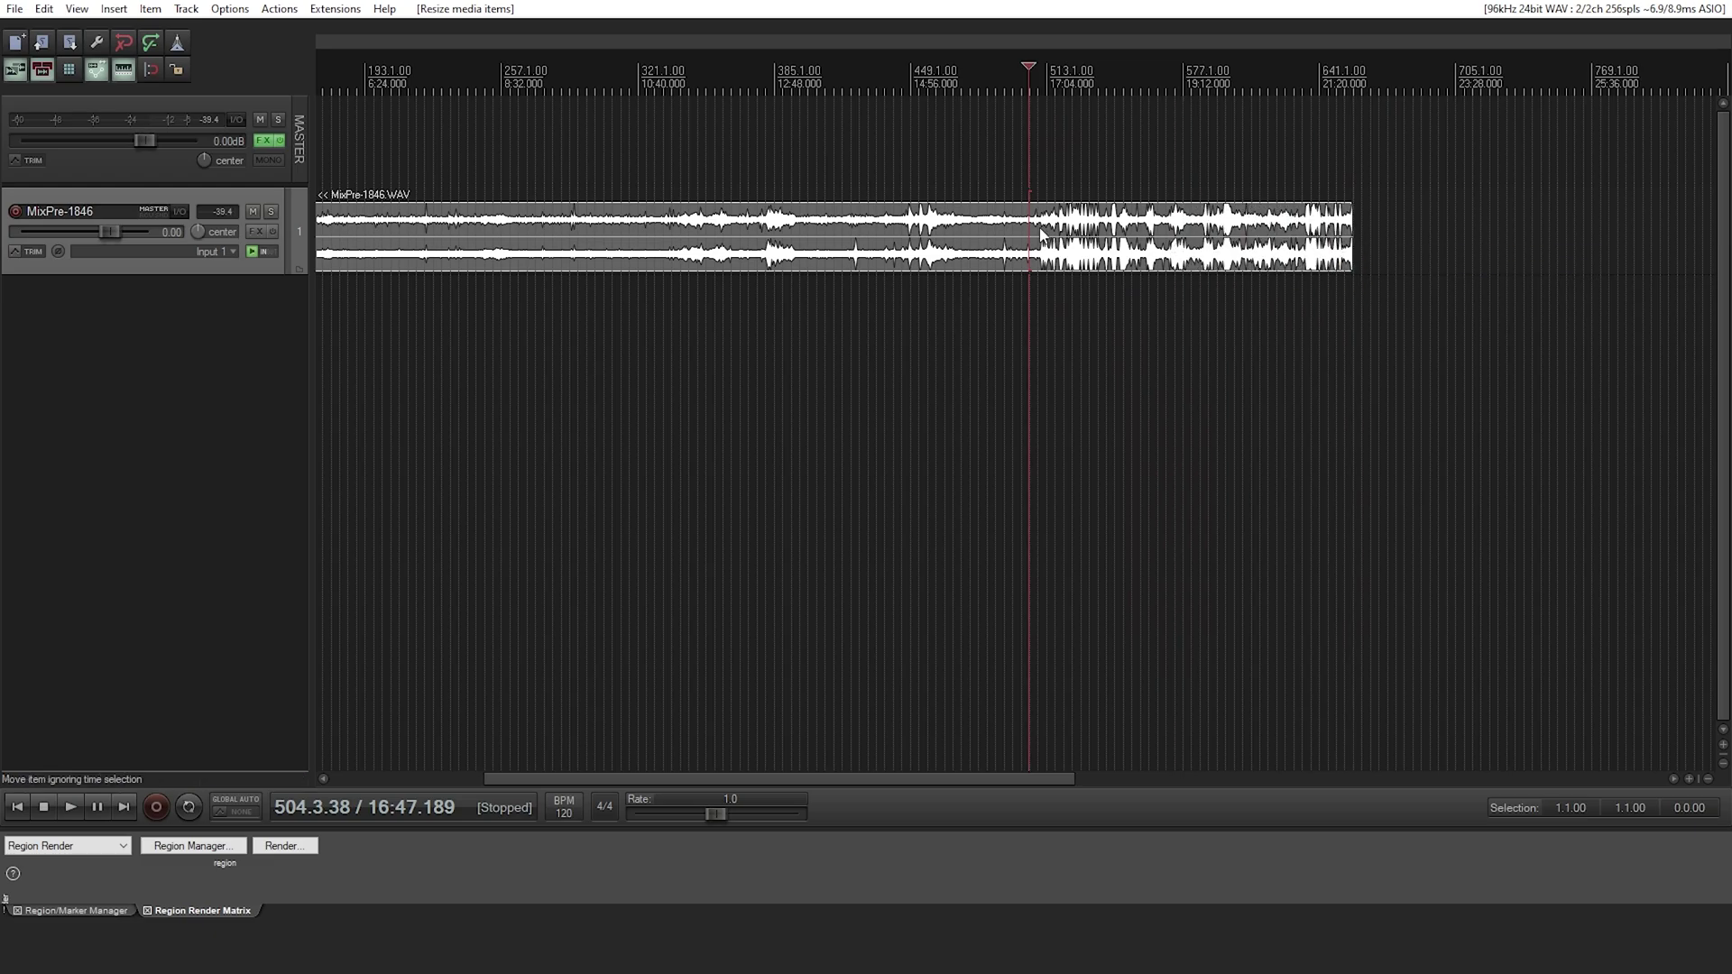
{"action": "key", "text": "s"}
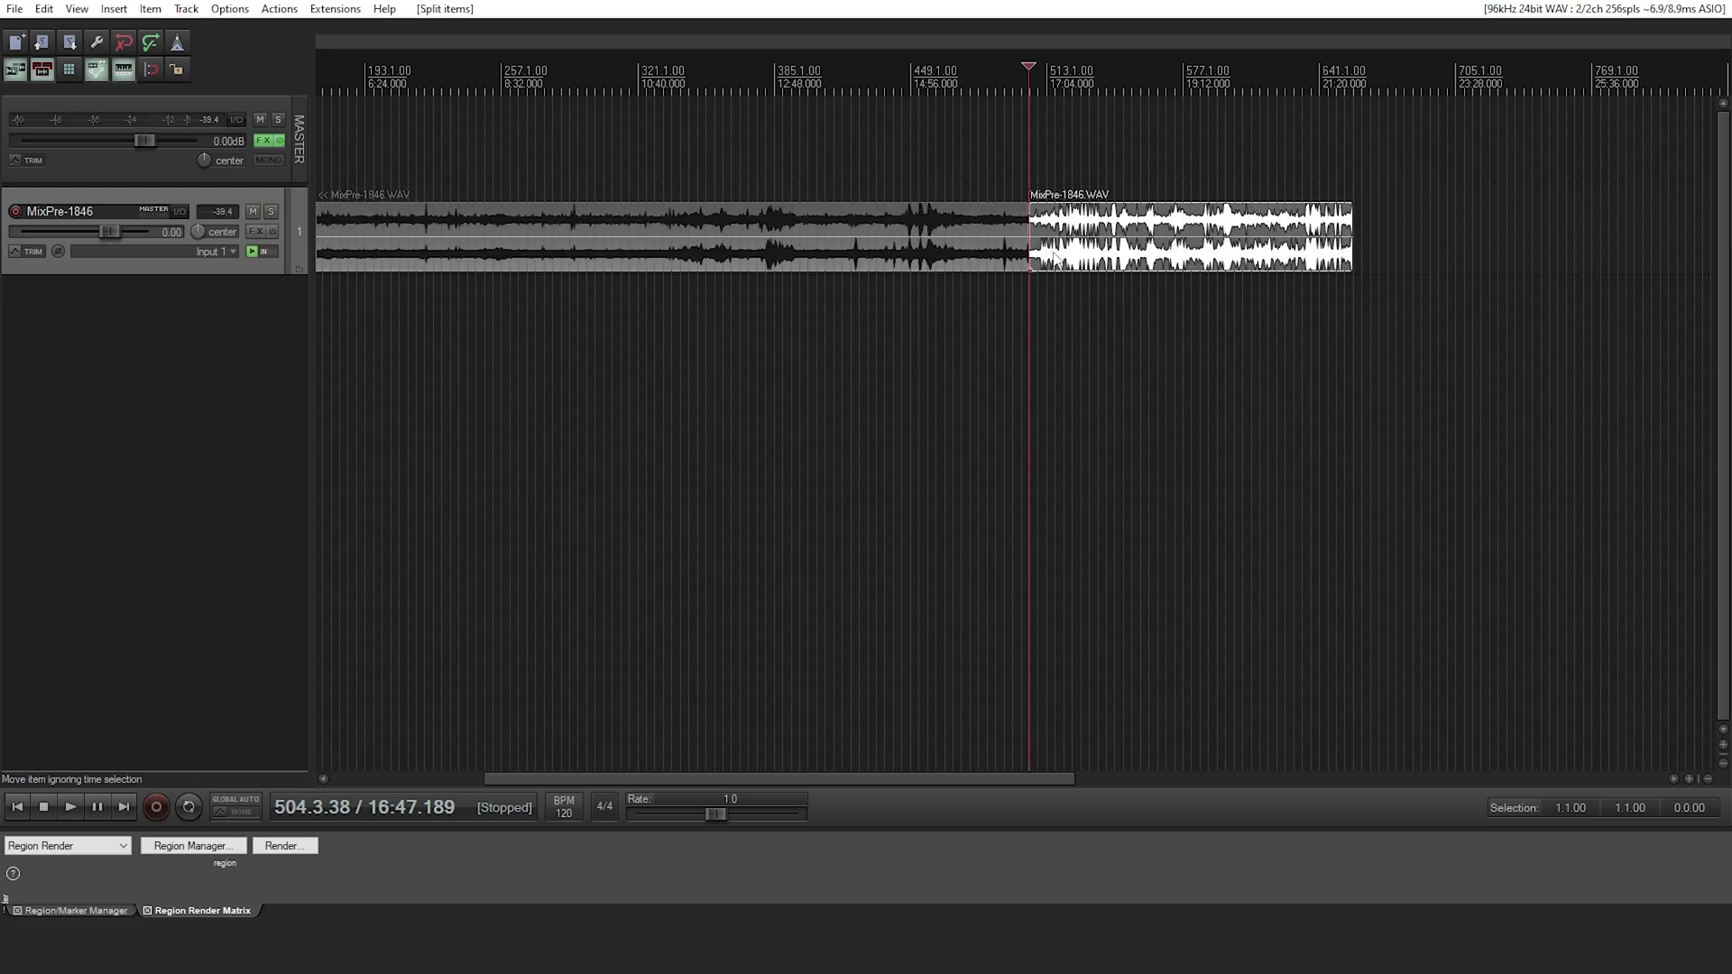
{"action": "left_click", "coordinate": [1052, 257]}
{"action": "key", "text": "Delete"}
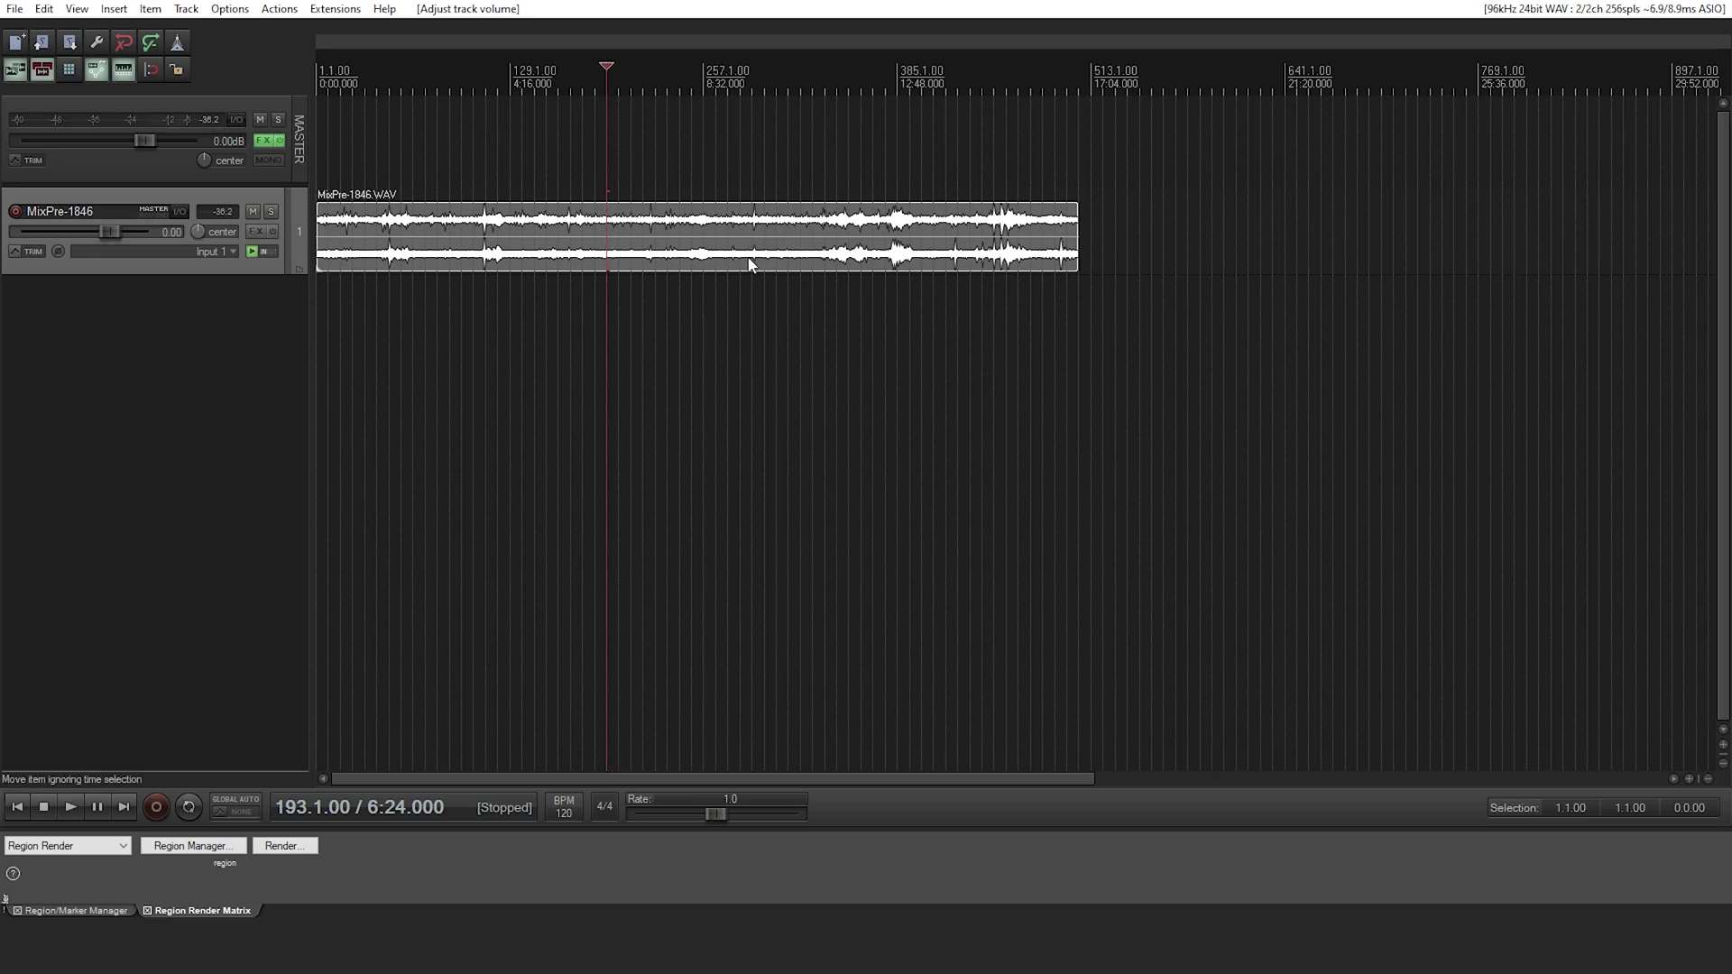
- Locate the loud passage in the second half of the recording and play it from about 12:41
{"action": "left_click", "coordinate": [714, 262]}
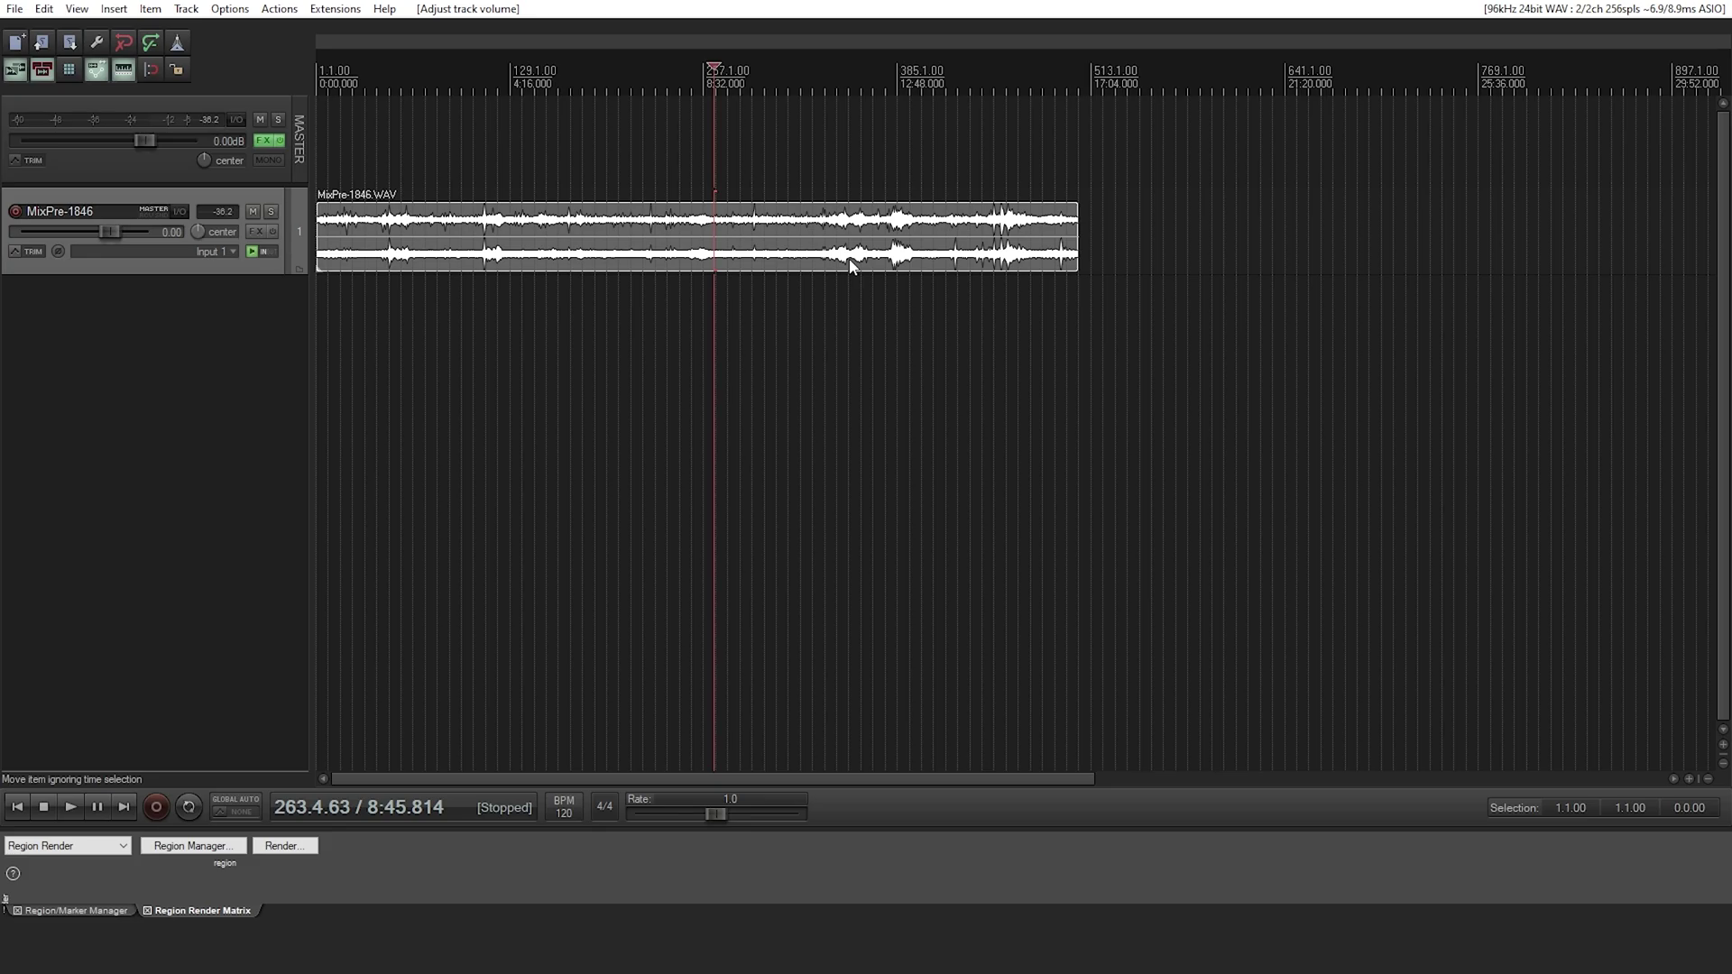
{"action": "left_click", "coordinate": [897, 230]}
{"action": "scroll", "coordinate": [1003, 235], "scroll_direction": "up", "scroll_amount": 3}
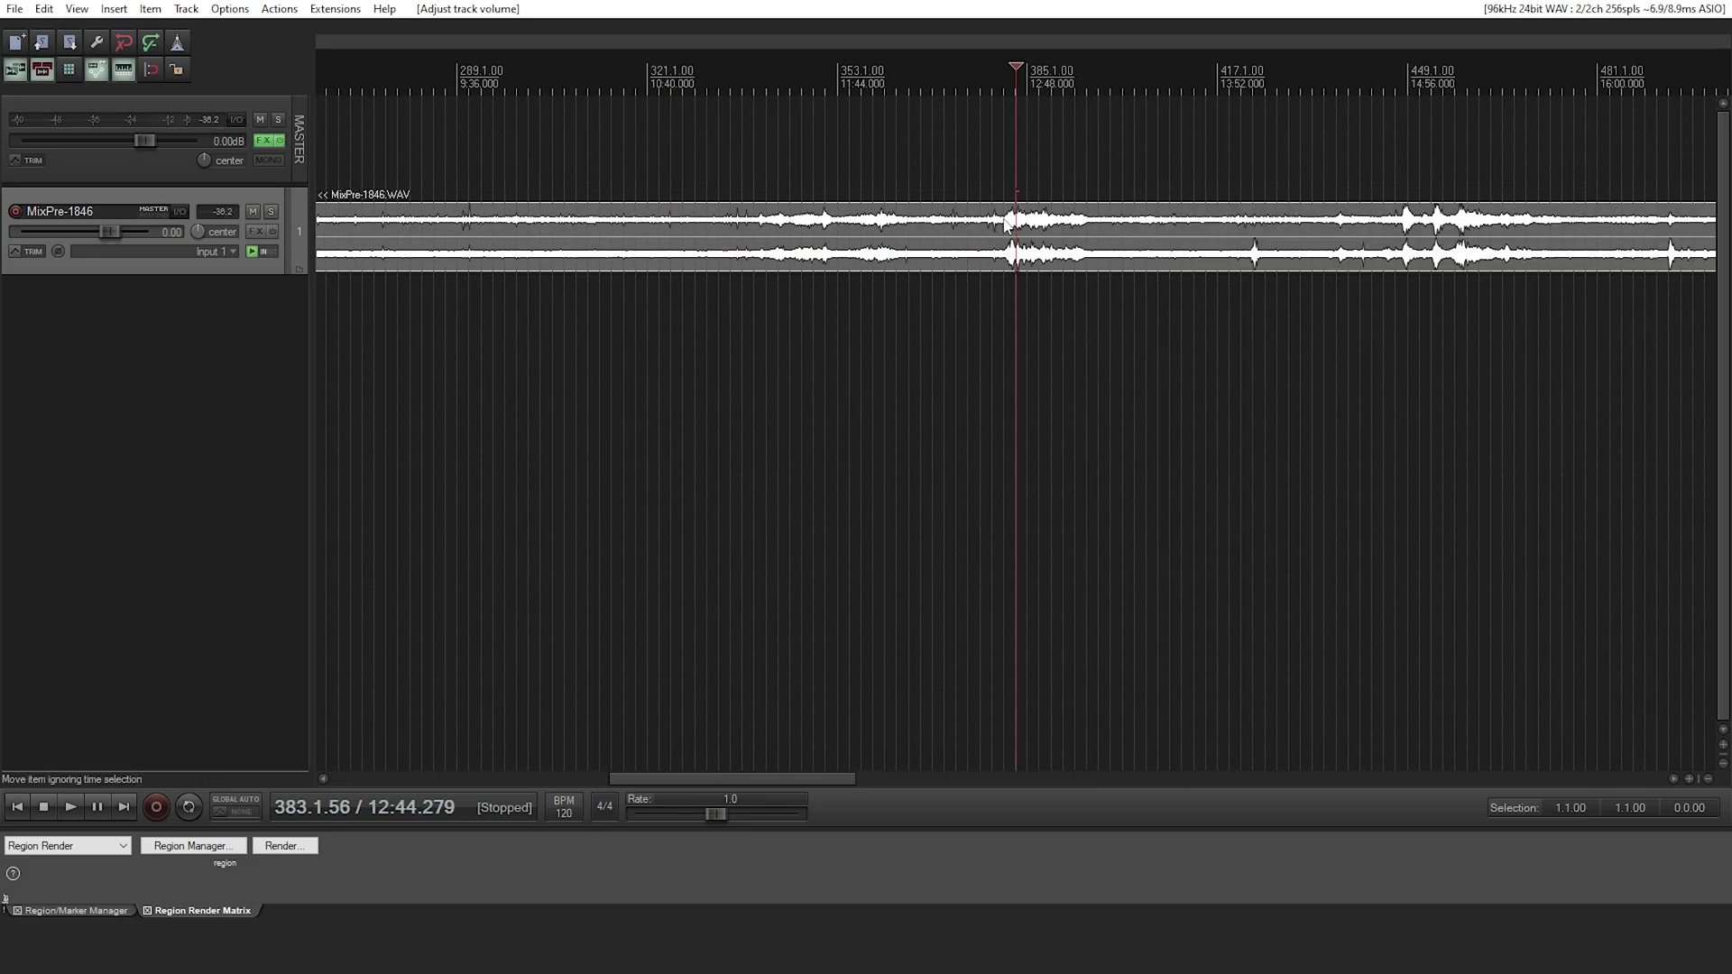
{"action": "left_click", "coordinate": [1007, 224]}
{"action": "key", "text": "space"}
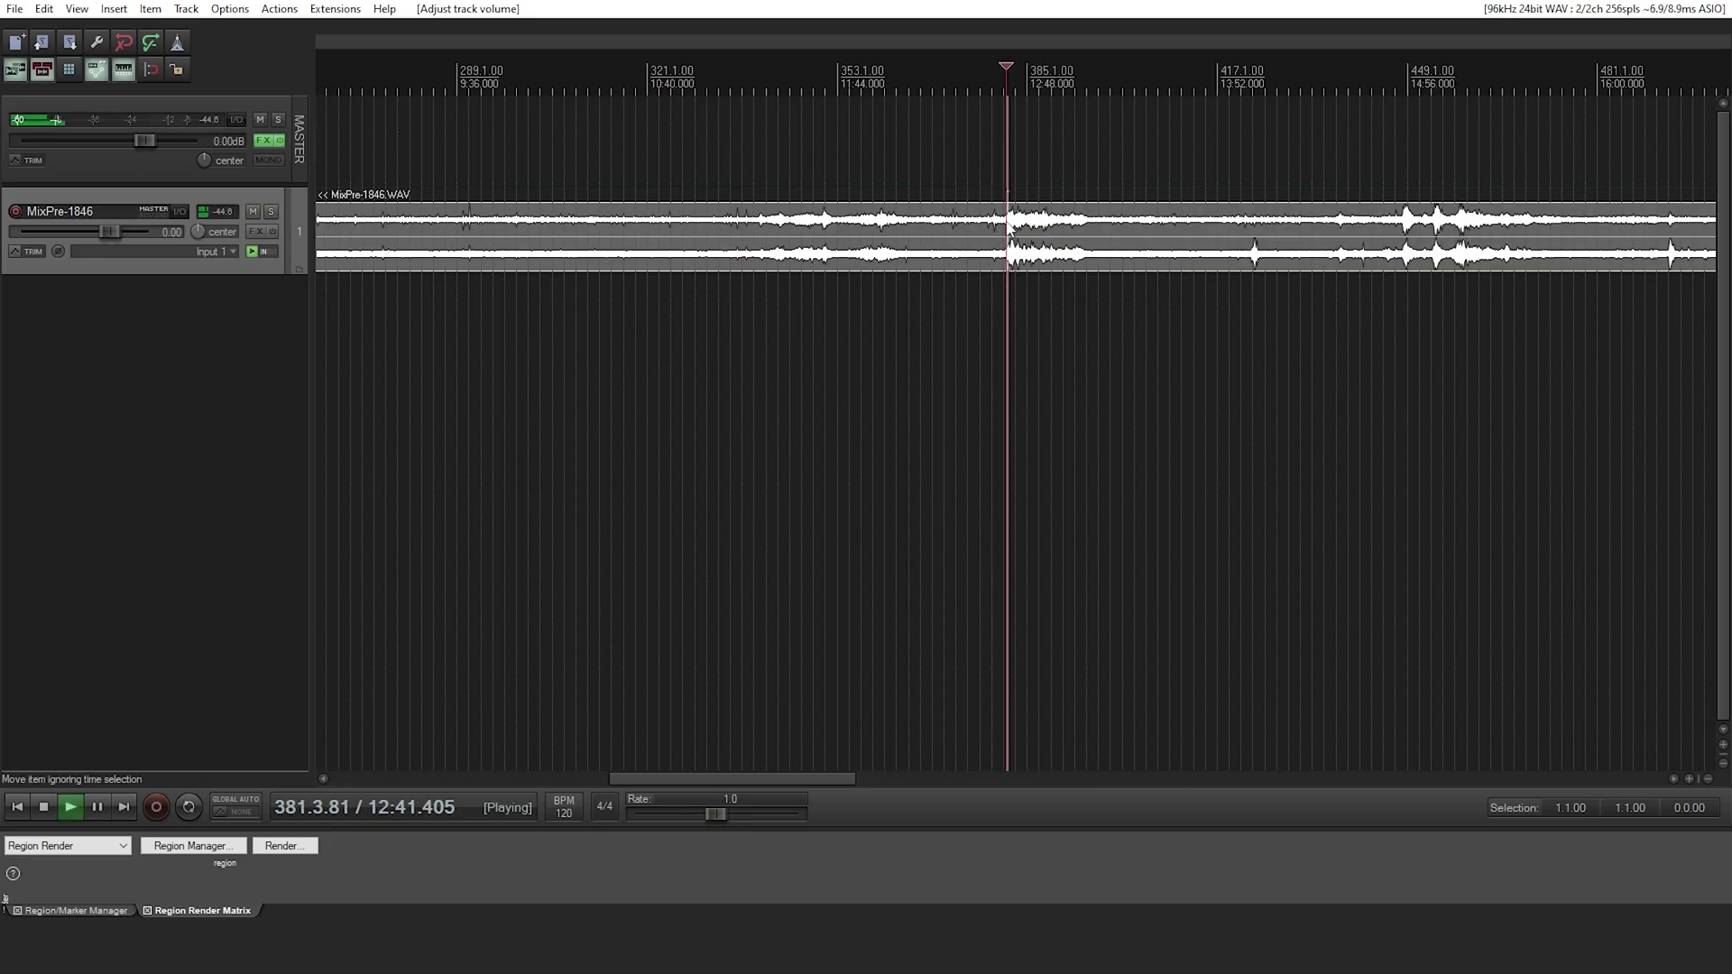
{"action": "key", "text": "space"}
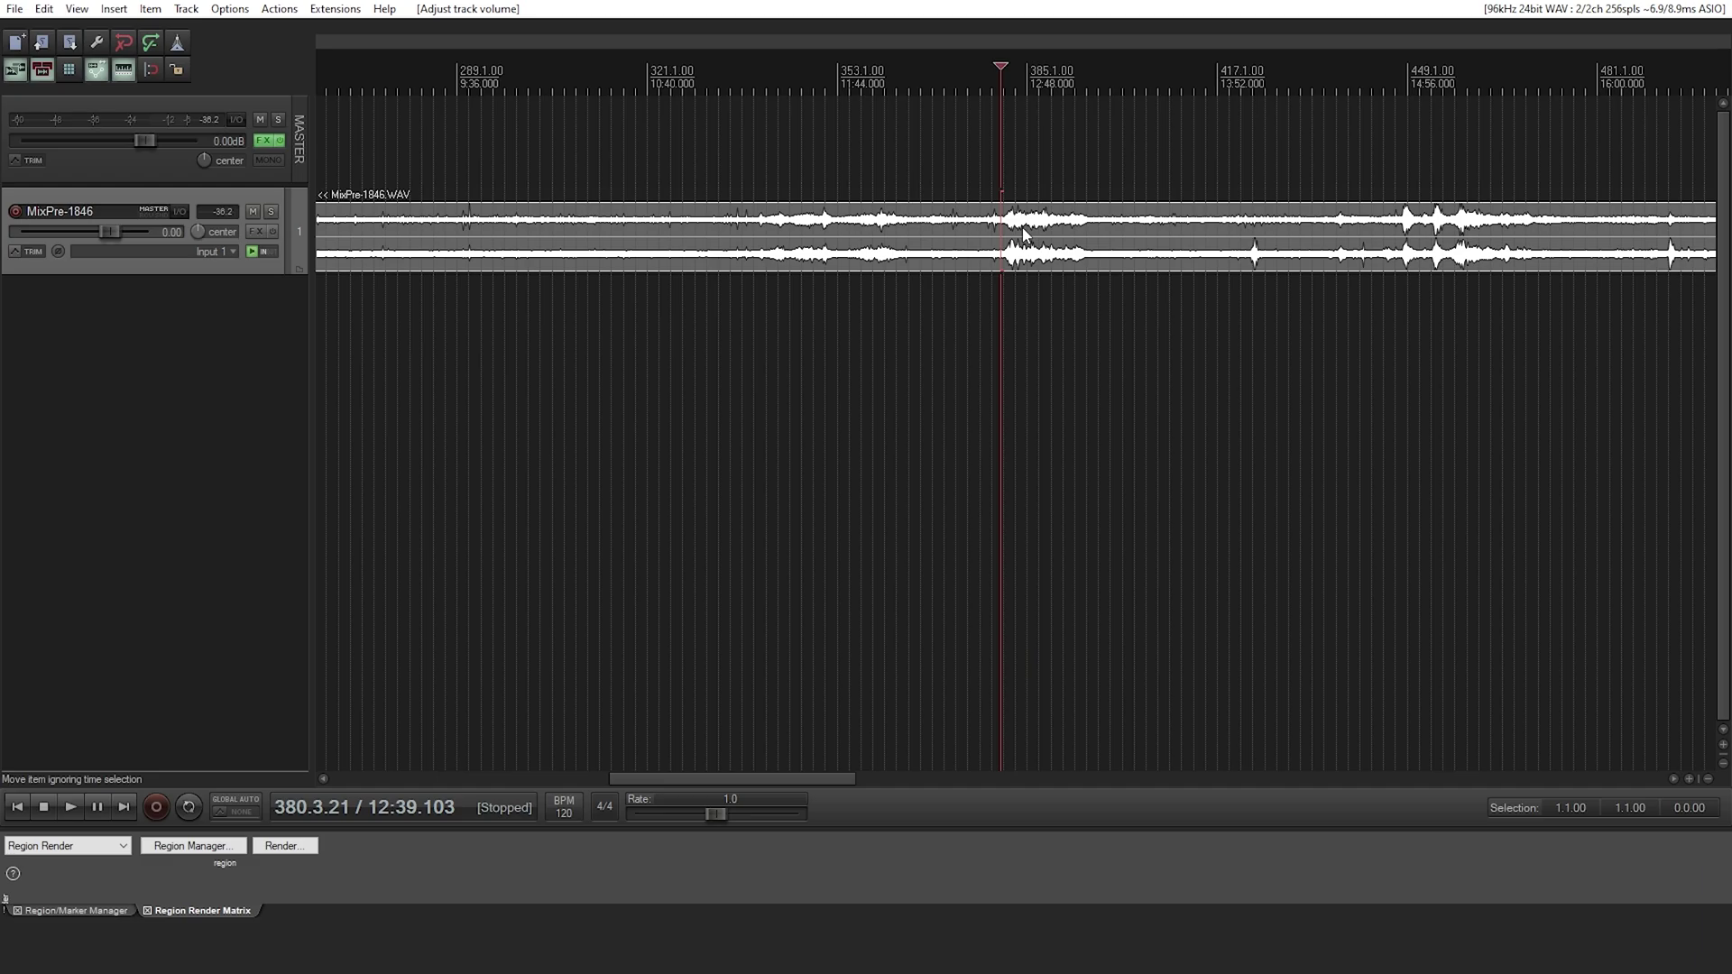
- Isolate the loud passage by splitting the item at about 12:39 and 13:11
{"action": "key", "text": "s"}
{"action": "left_click", "coordinate": [1097, 221]}
{"action": "key", "text": "s"}
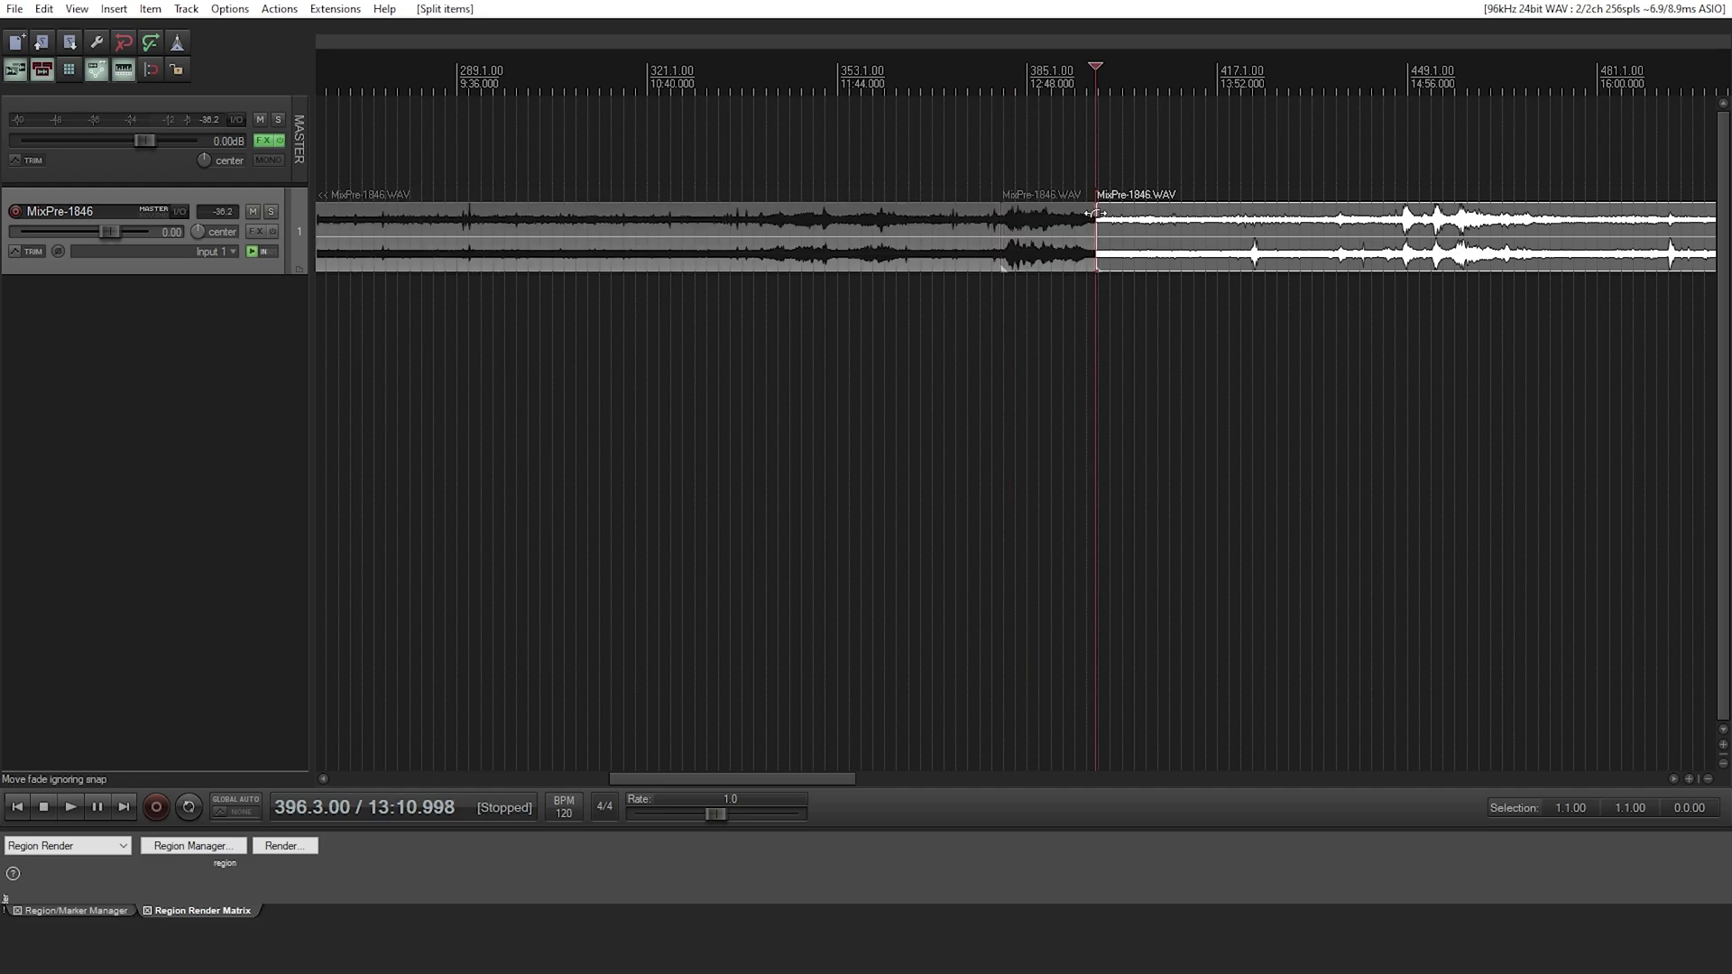
- Delete the isolated loud passage and close the gap by moving the following item back to slightly overlap the preceding one
{"action": "left_click", "coordinate": [1057, 260]}
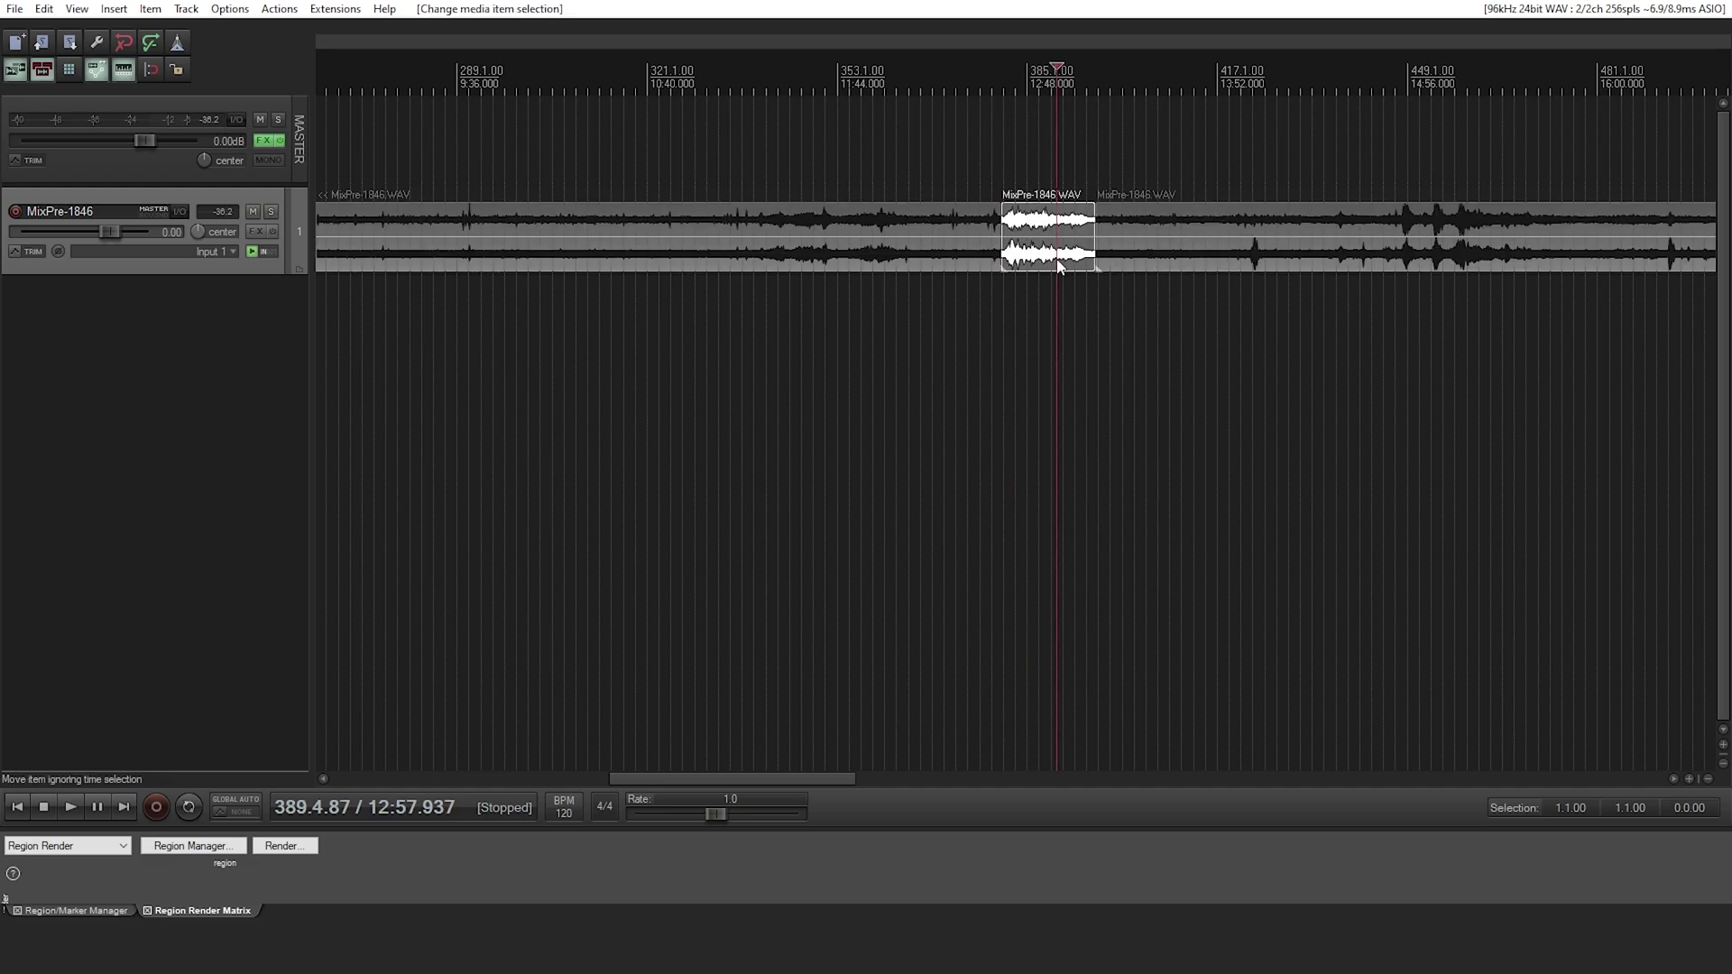
{"action": "key", "text": "Delete"}
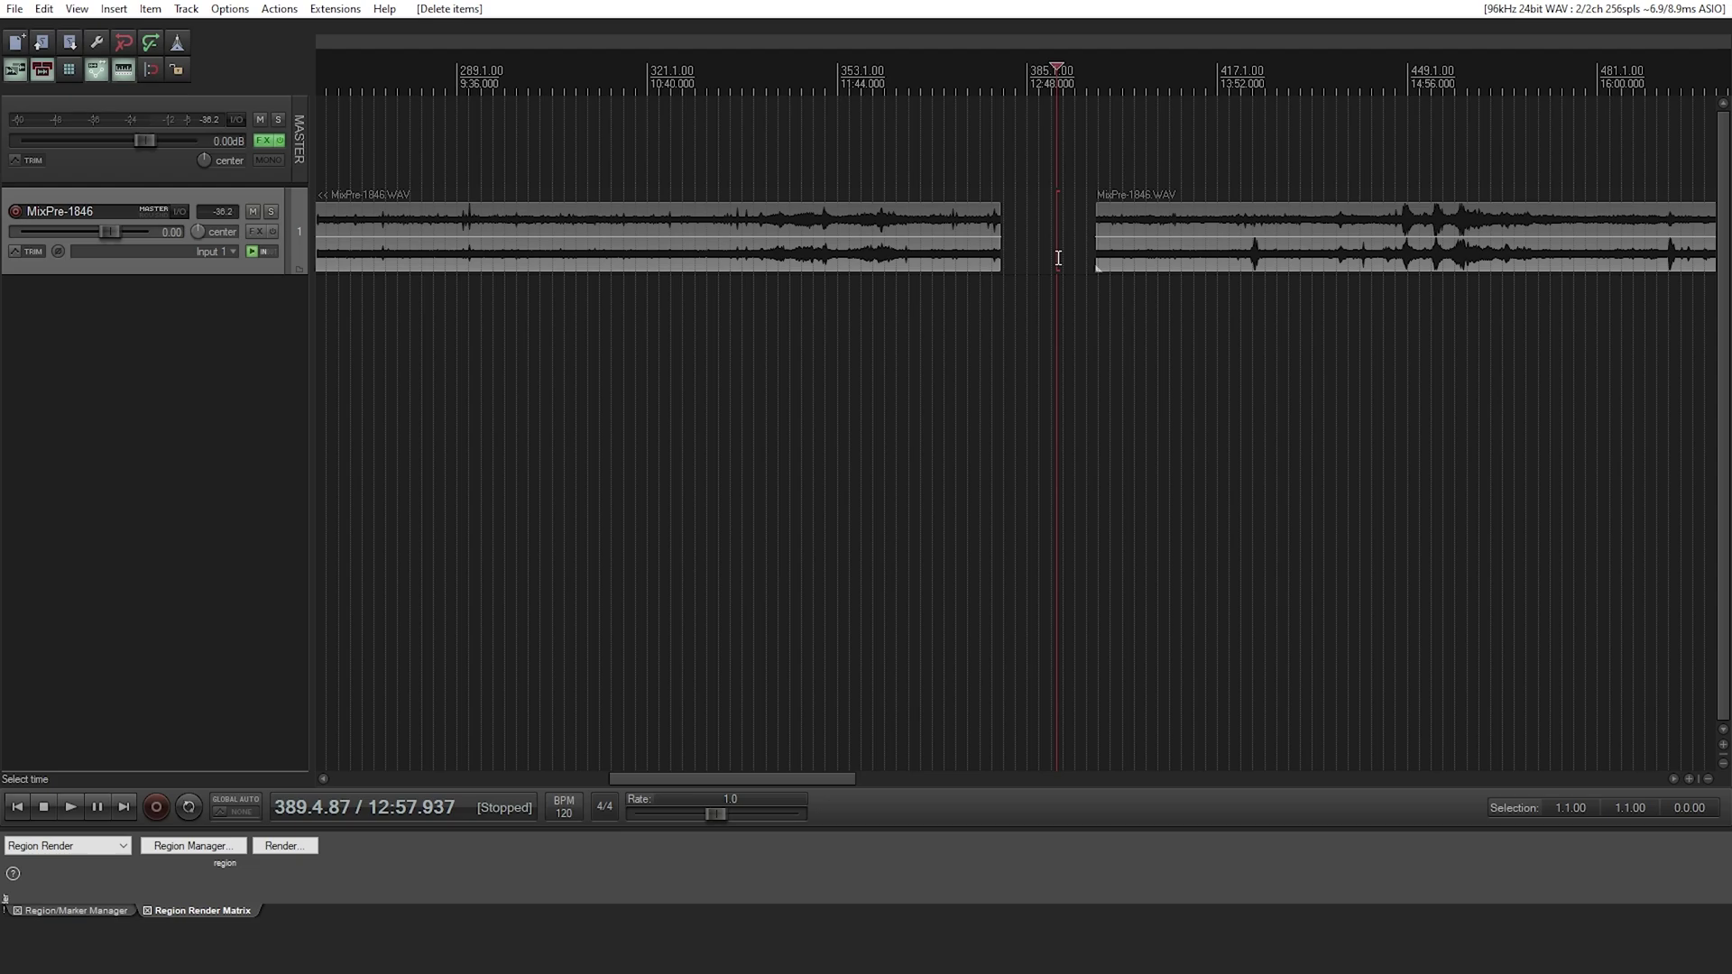
{"action": "left_click", "coordinate": [1135, 263]}
{"action": "left_click_drag", "start_coordinate": [1136, 261], "coordinate": [1029, 251]}
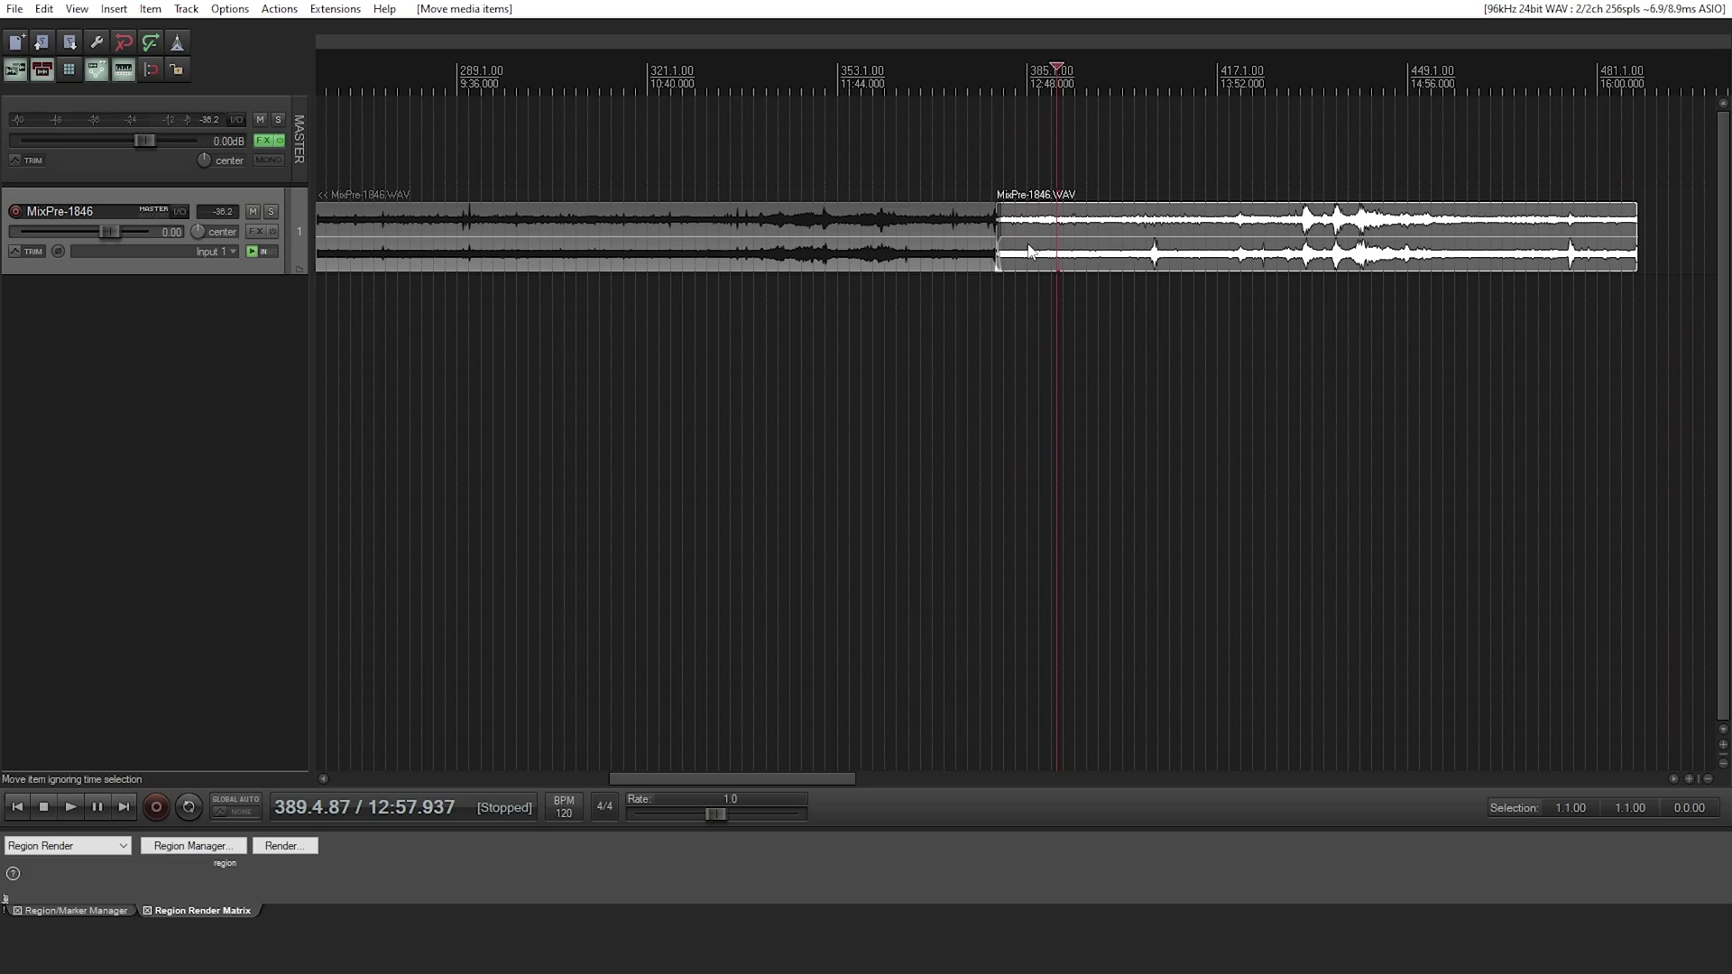
- Play the crossfade between the two items from about 12:36 to check the join
{"action": "left_click", "coordinate": [982, 225]}
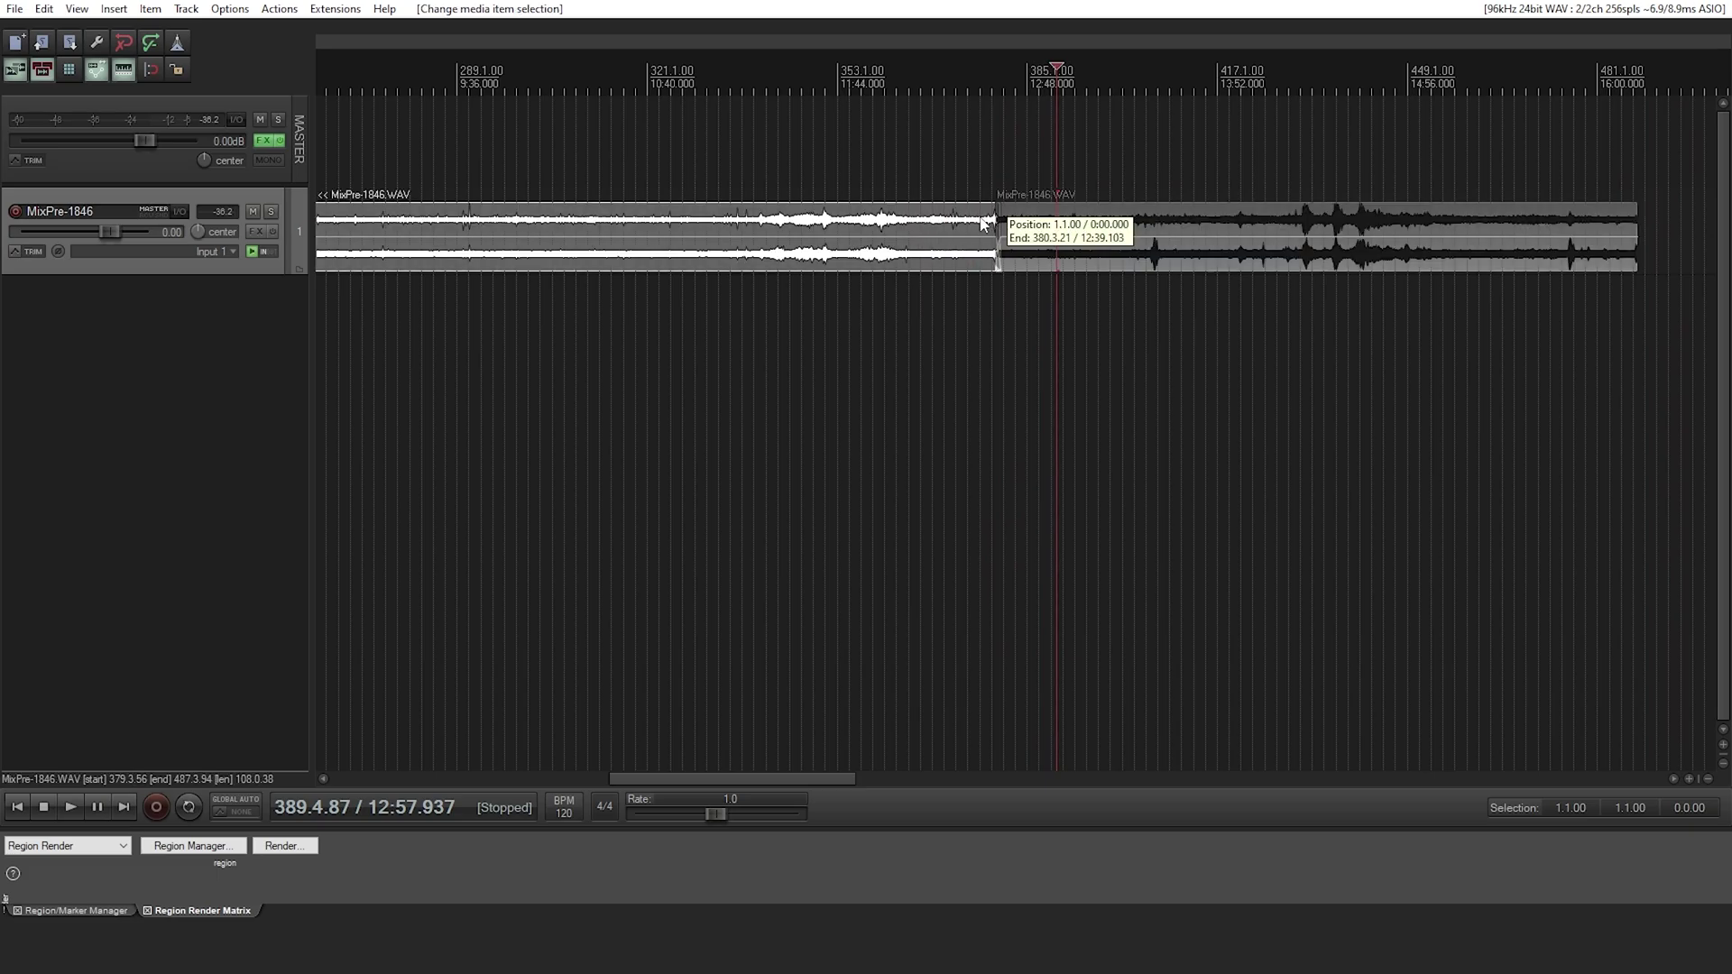
{"action": "scroll", "coordinate": [984, 224], "scroll_direction": "up", "scroll_amount": 3}
{"action": "key", "text": "space"}
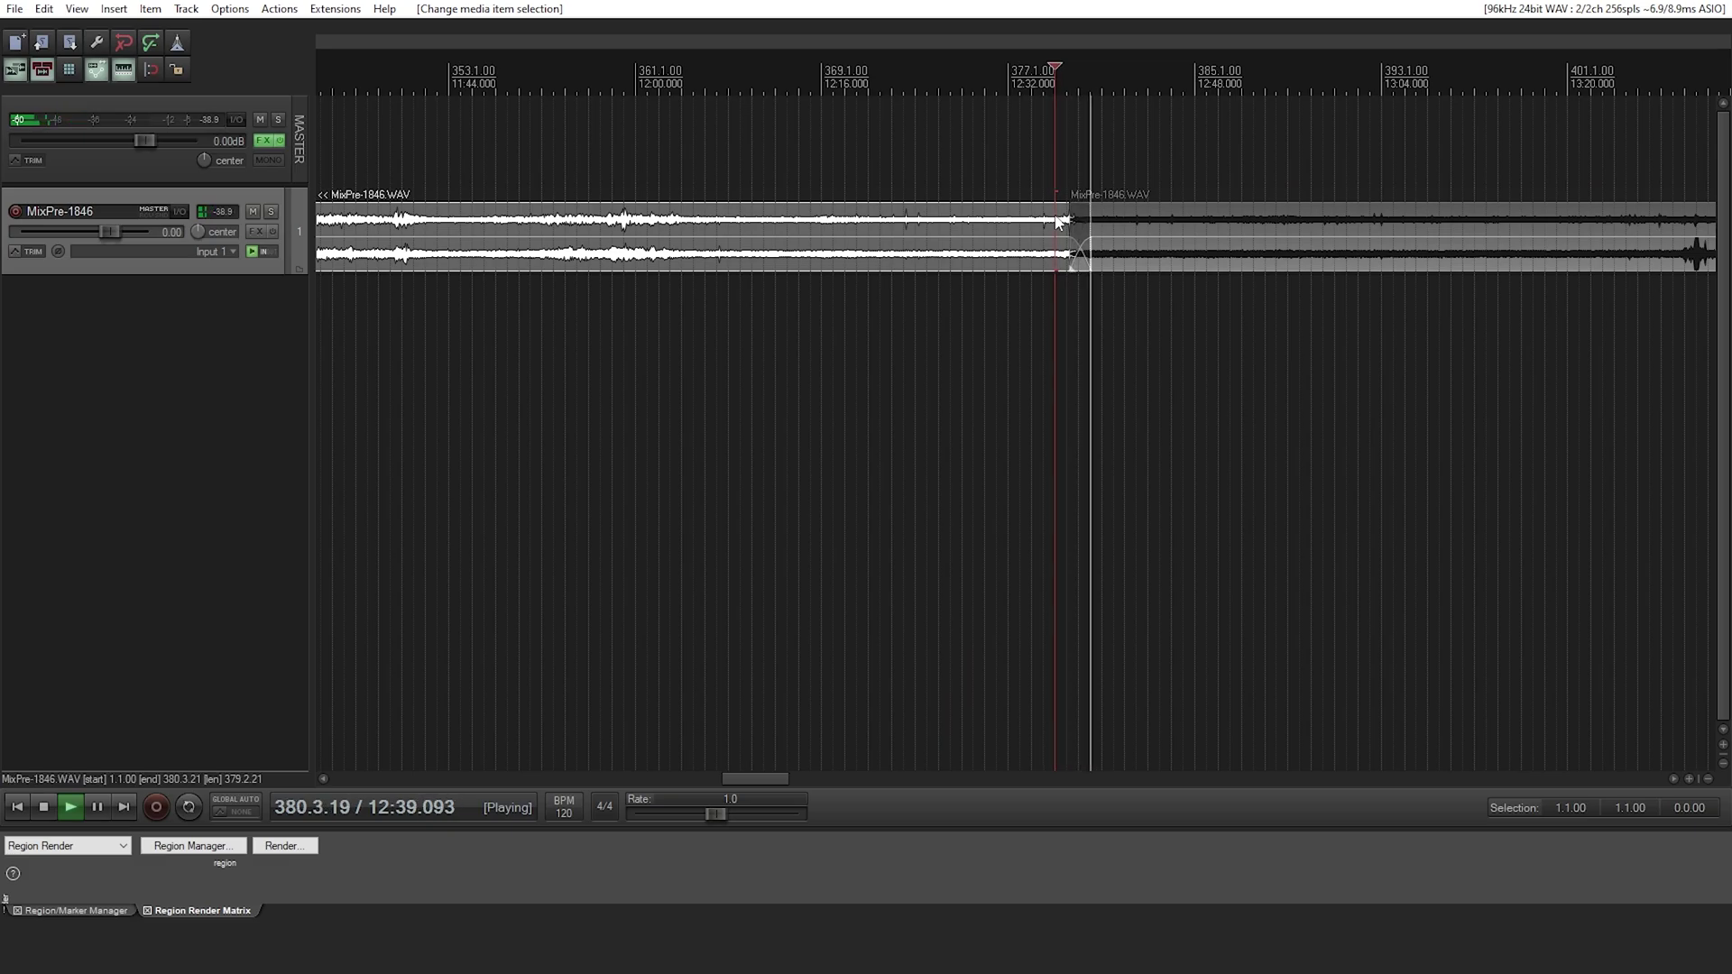
{"action": "key", "text": "space"}
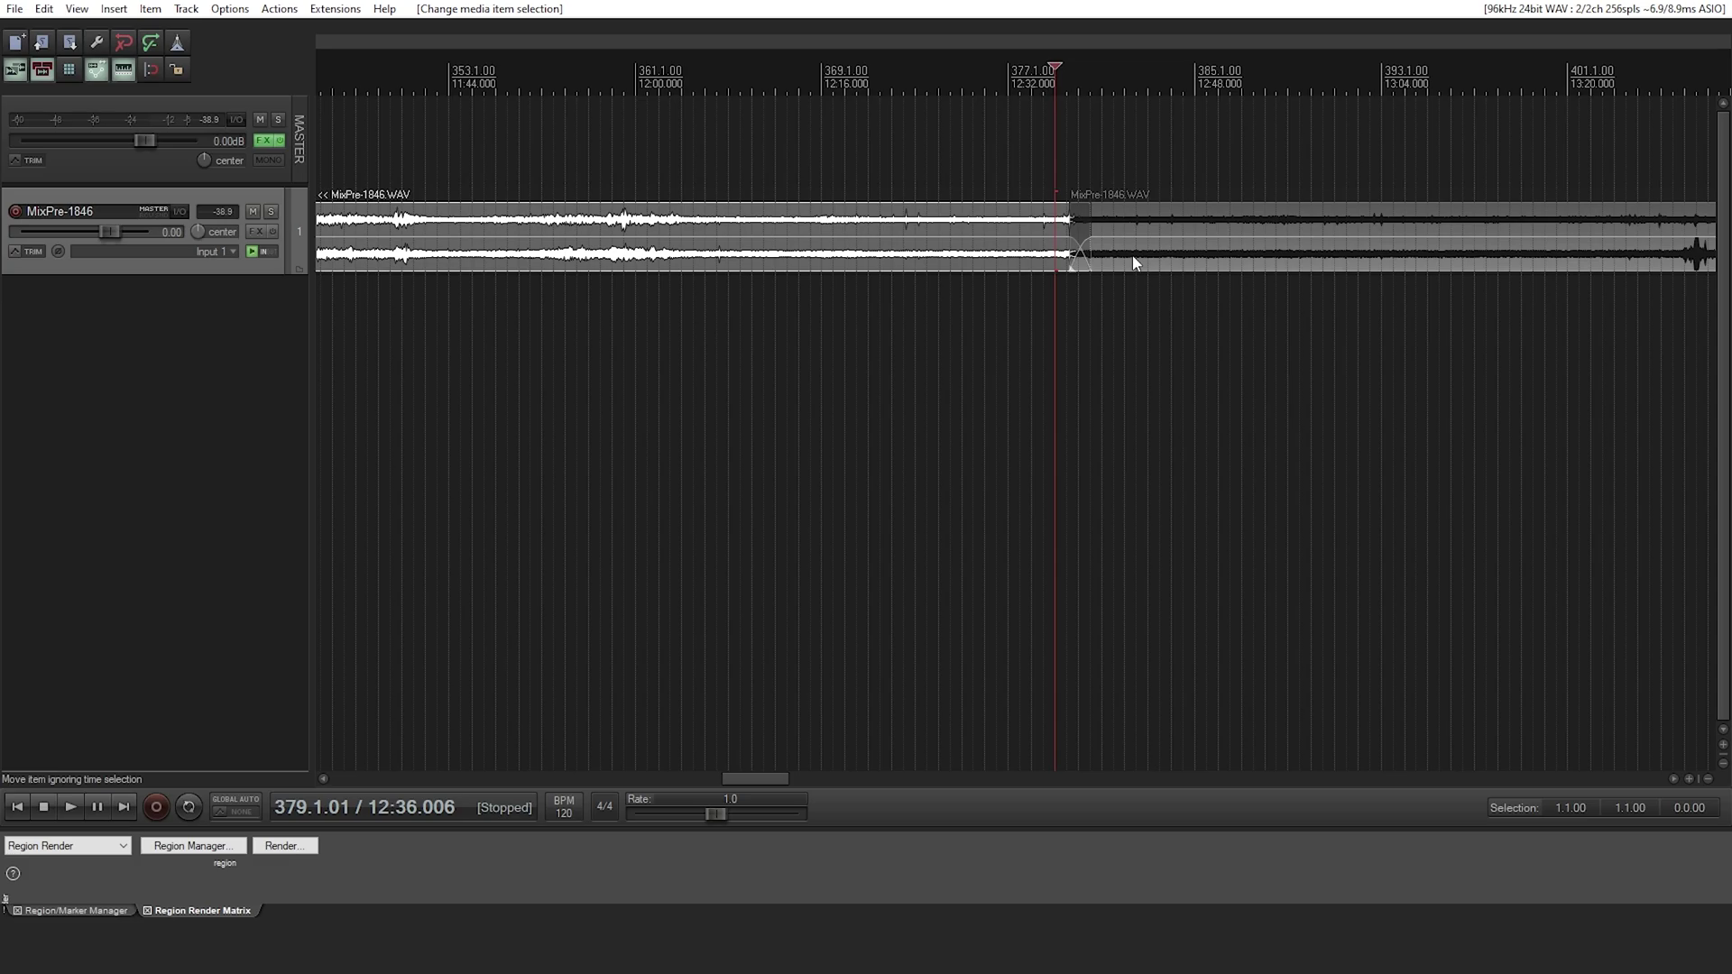
- Lengthen the crossfade by moving the second item further over the end of the first, and audition it from about 12:30
{"action": "left_click_drag", "start_coordinate": [1134, 261], "coordinate": [1063, 262]}
{"action": "left_click", "coordinate": [952, 226]}
{"action": "left_click", "coordinate": [992, 219]}
{"action": "key", "text": "space"}
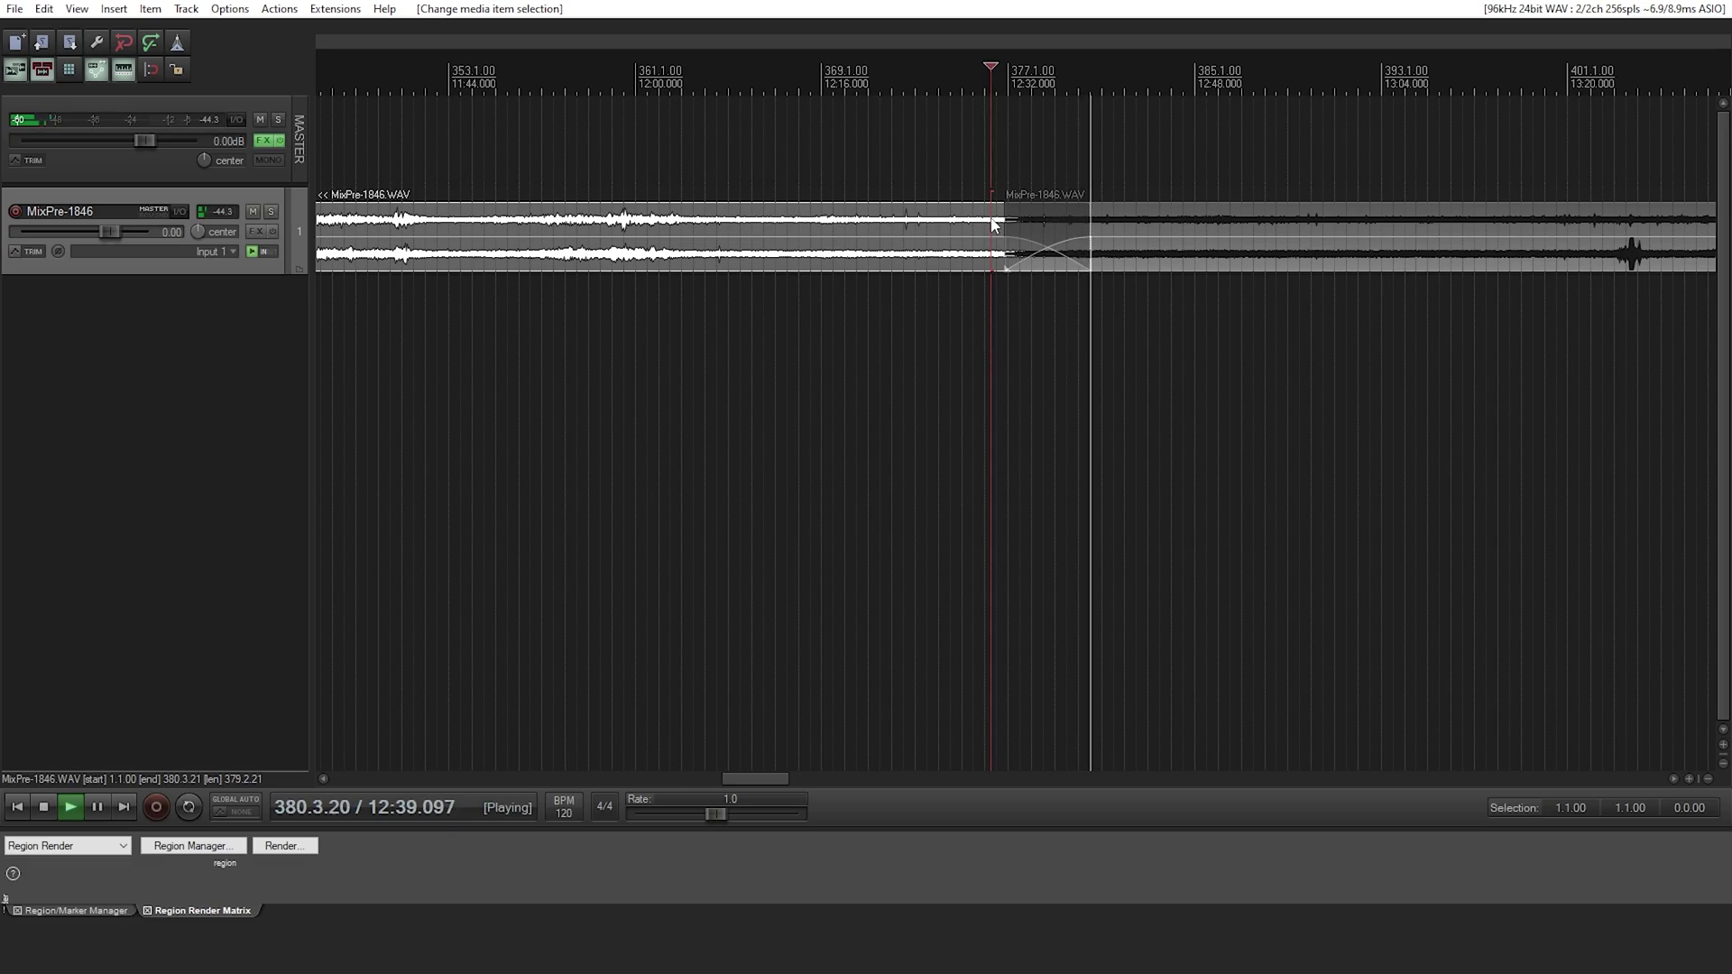
{"action": "key", "text": "space"}
- Try raising the track volume to about +10.7 dB and the item volume to +2.33 dB while playing from 5:04
{"action": "scroll", "coordinate": [974, 242], "scroll_direction": "down", "scroll_amount": 2}
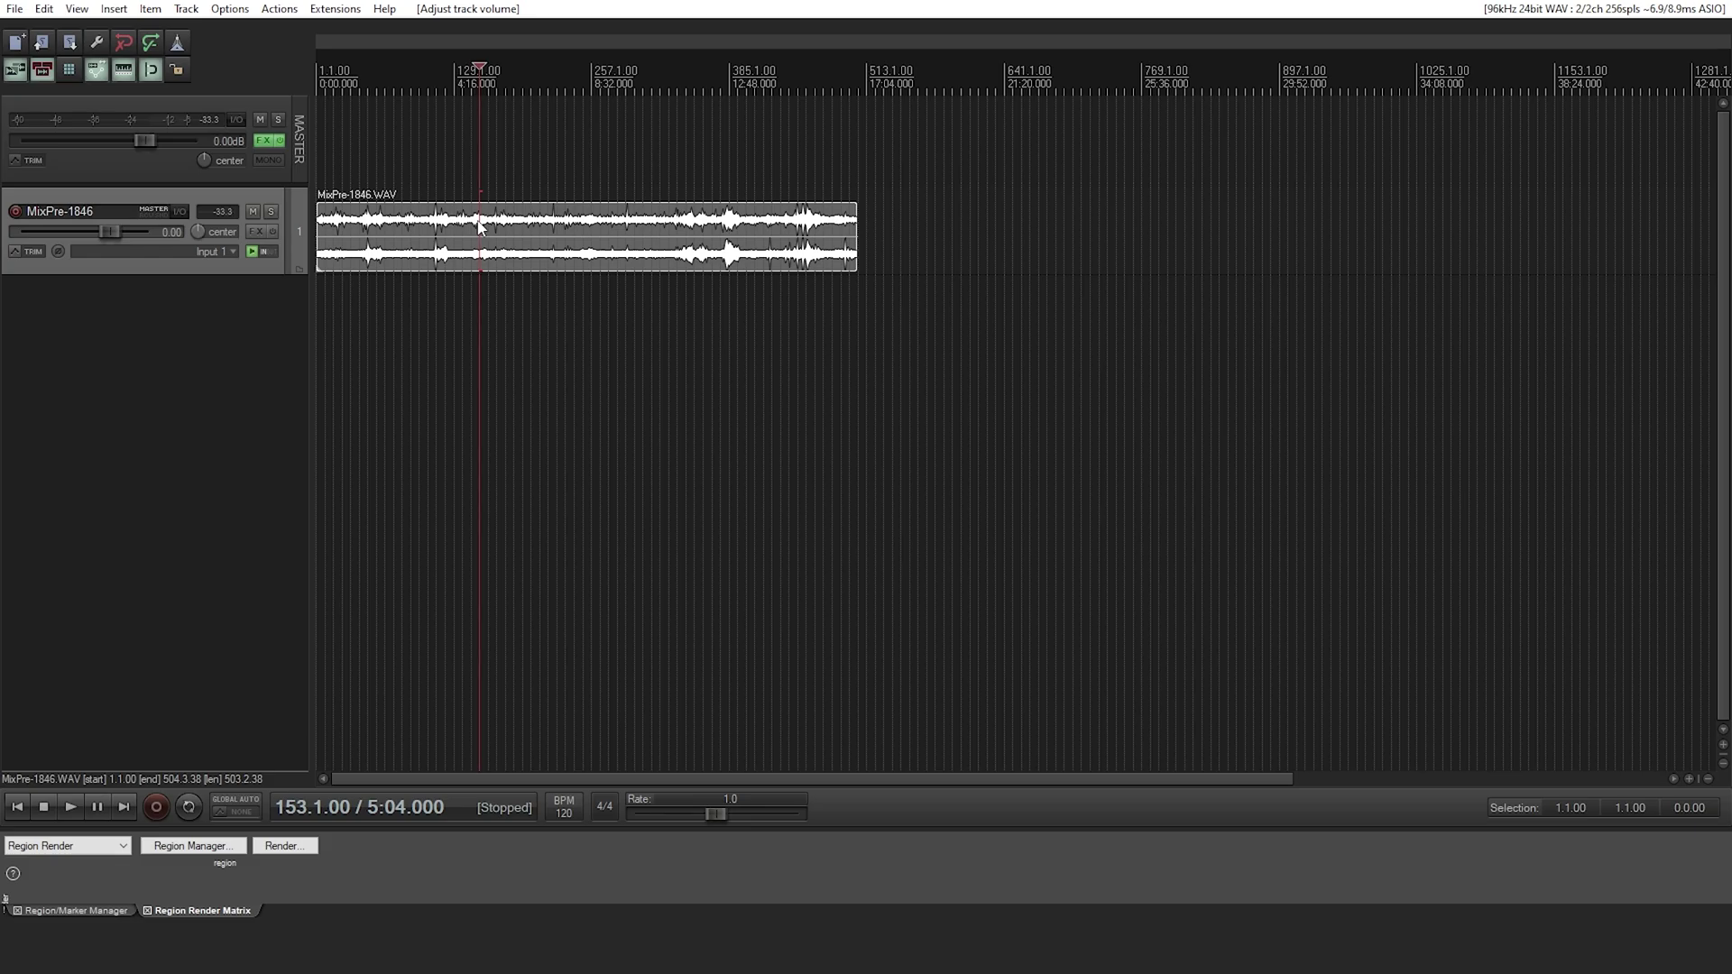
{"action": "key", "text": "space"}
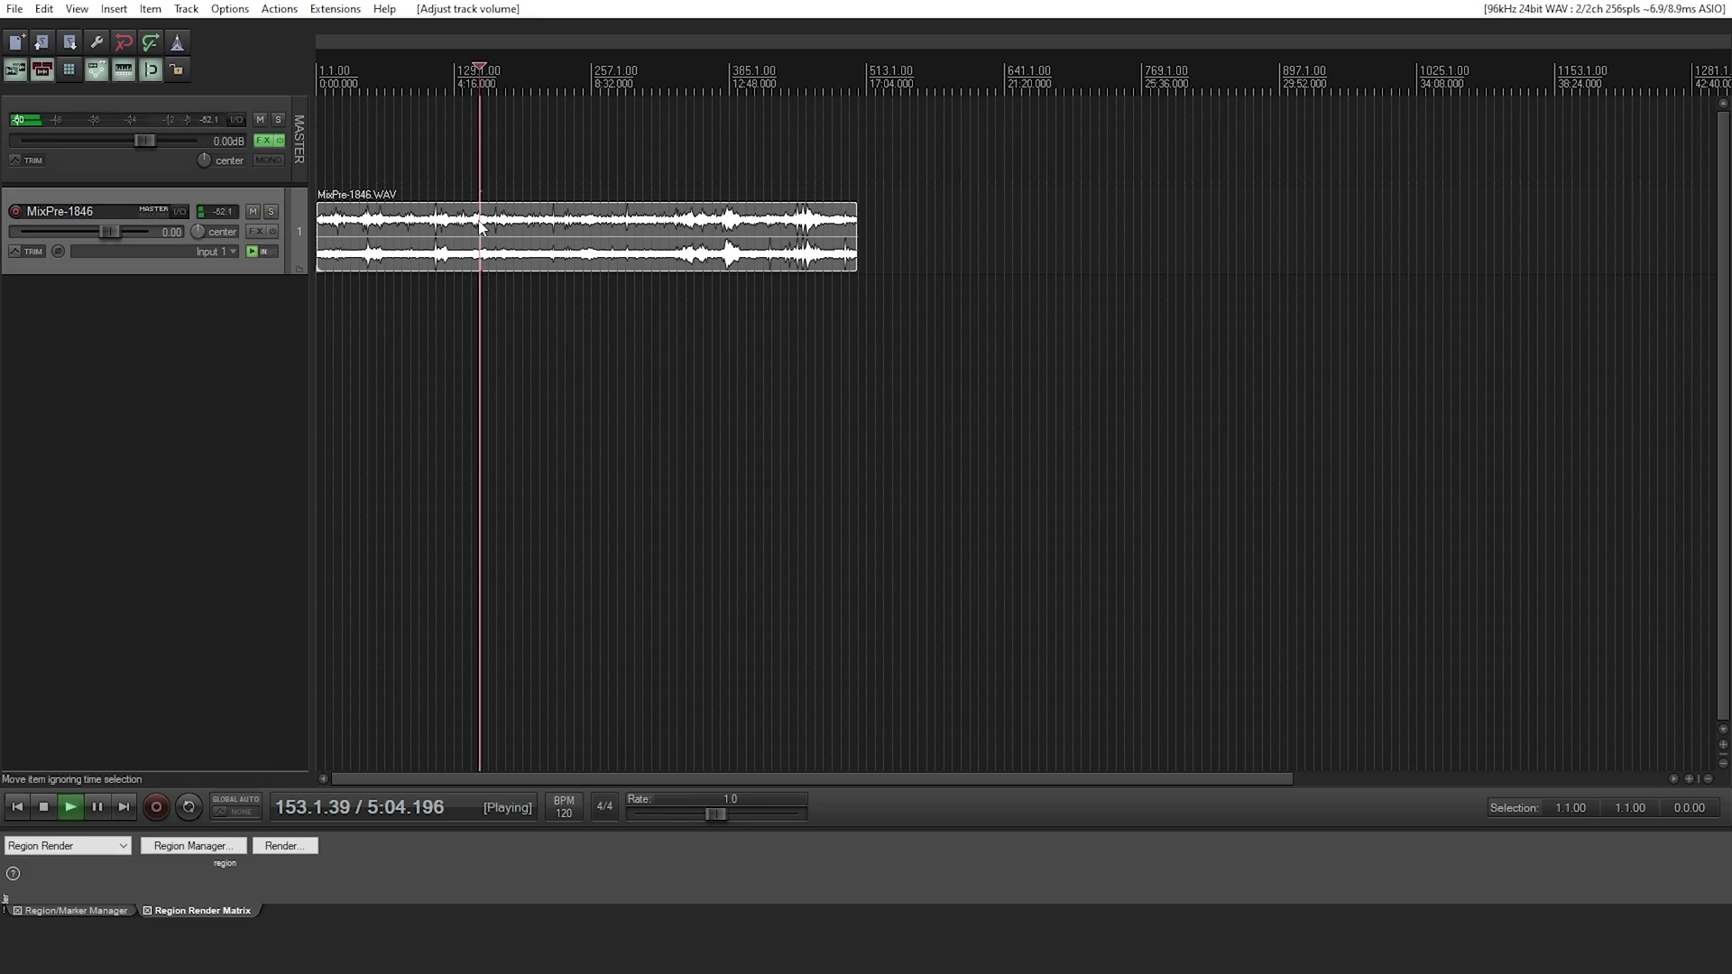
{"action": "left_click_drag", "start_coordinate": [117, 231], "coordinate": [159, 235]}
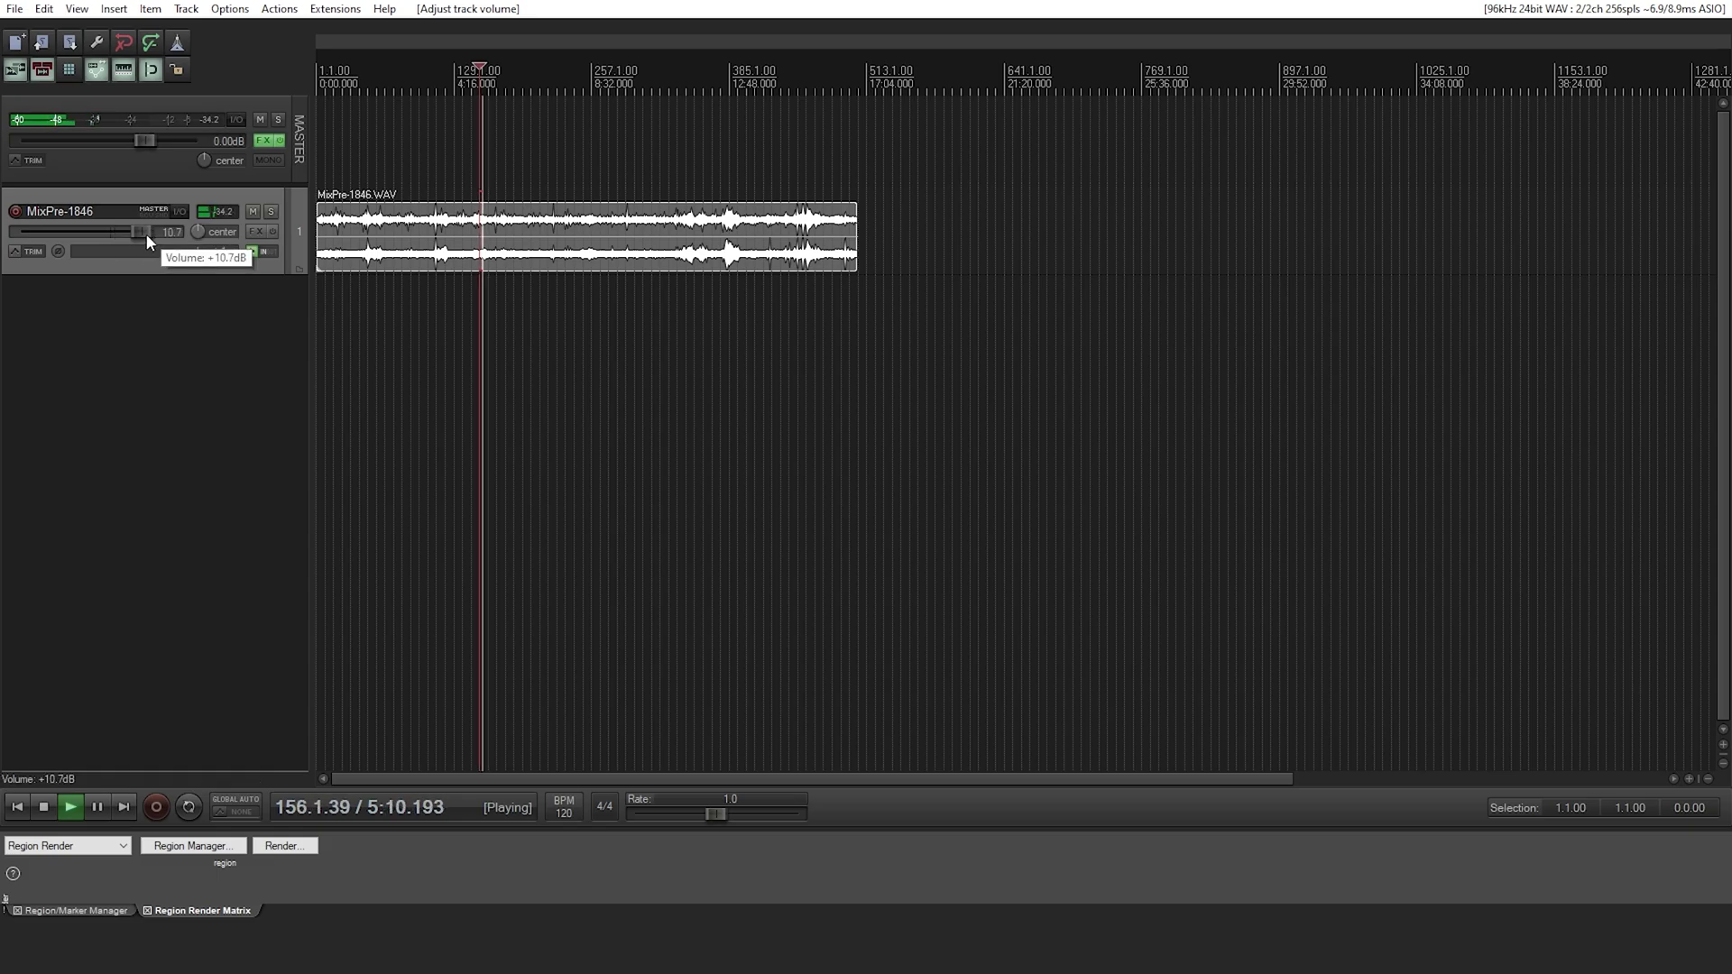
{"action": "double_click", "coordinate": [139, 231]}
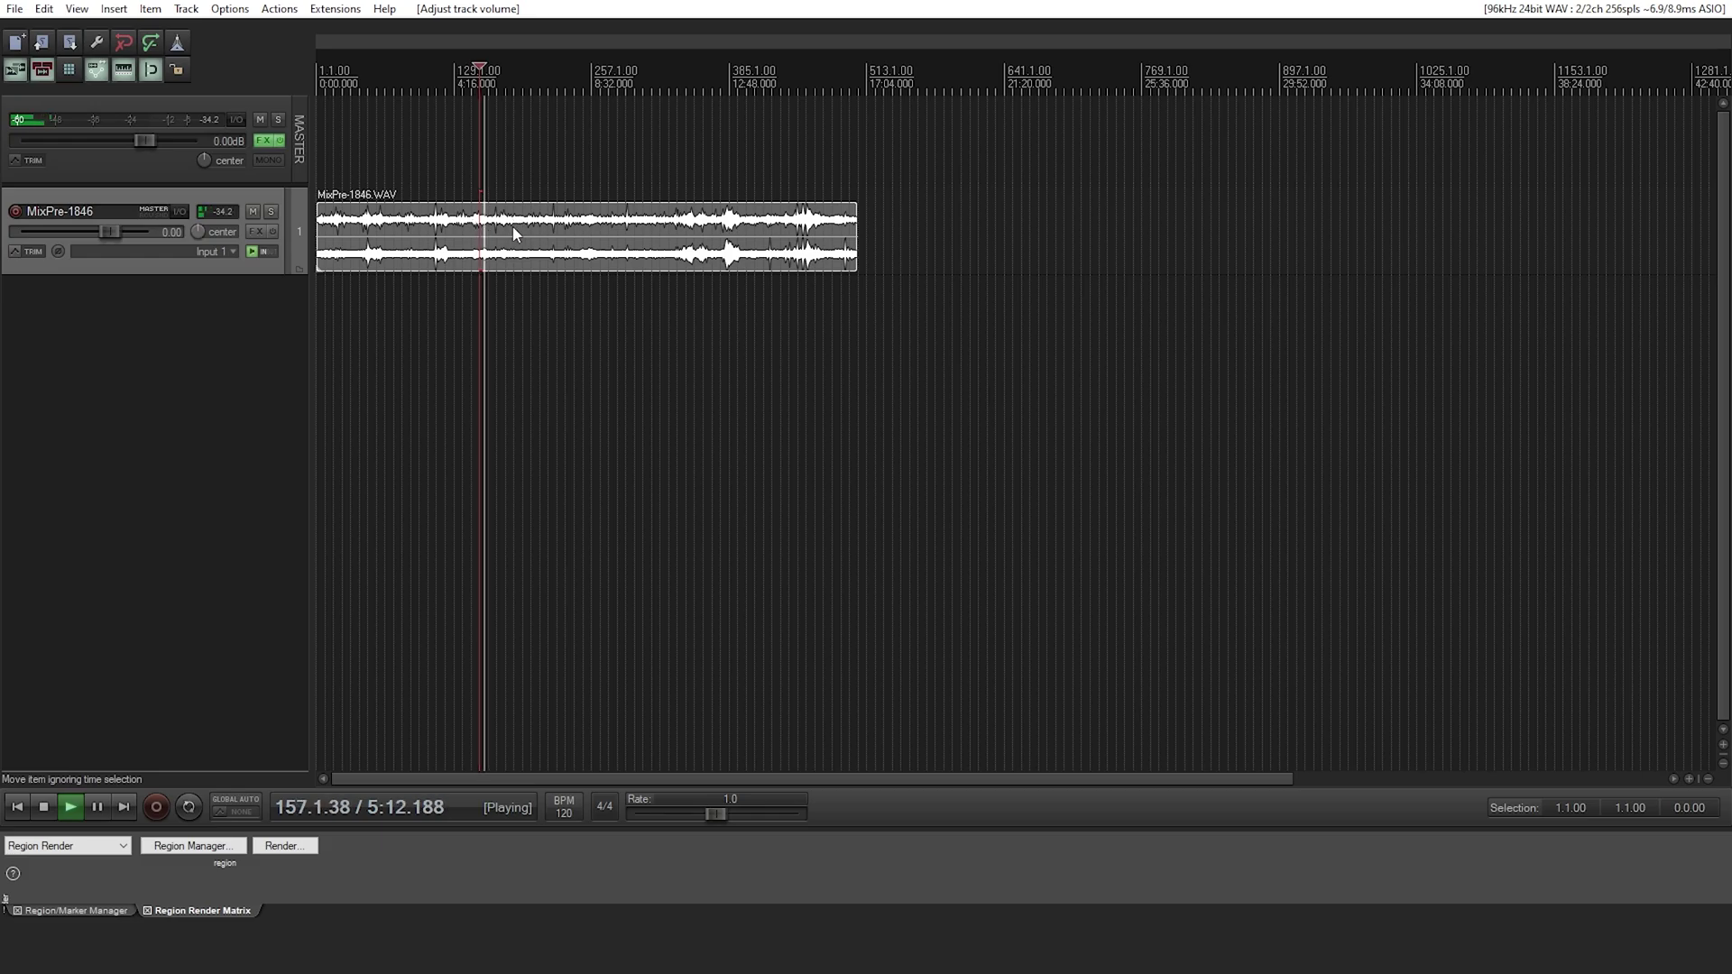
{"action": "mouse_move", "coordinate": [503, 235]}
{"action": "left_mouse_down"}
{"action": "mouse_move", "coordinate": [495, 107]}
{"action": "mouse_move", "coordinate": [508, 226]}
{"action": "left_mouse_up"}
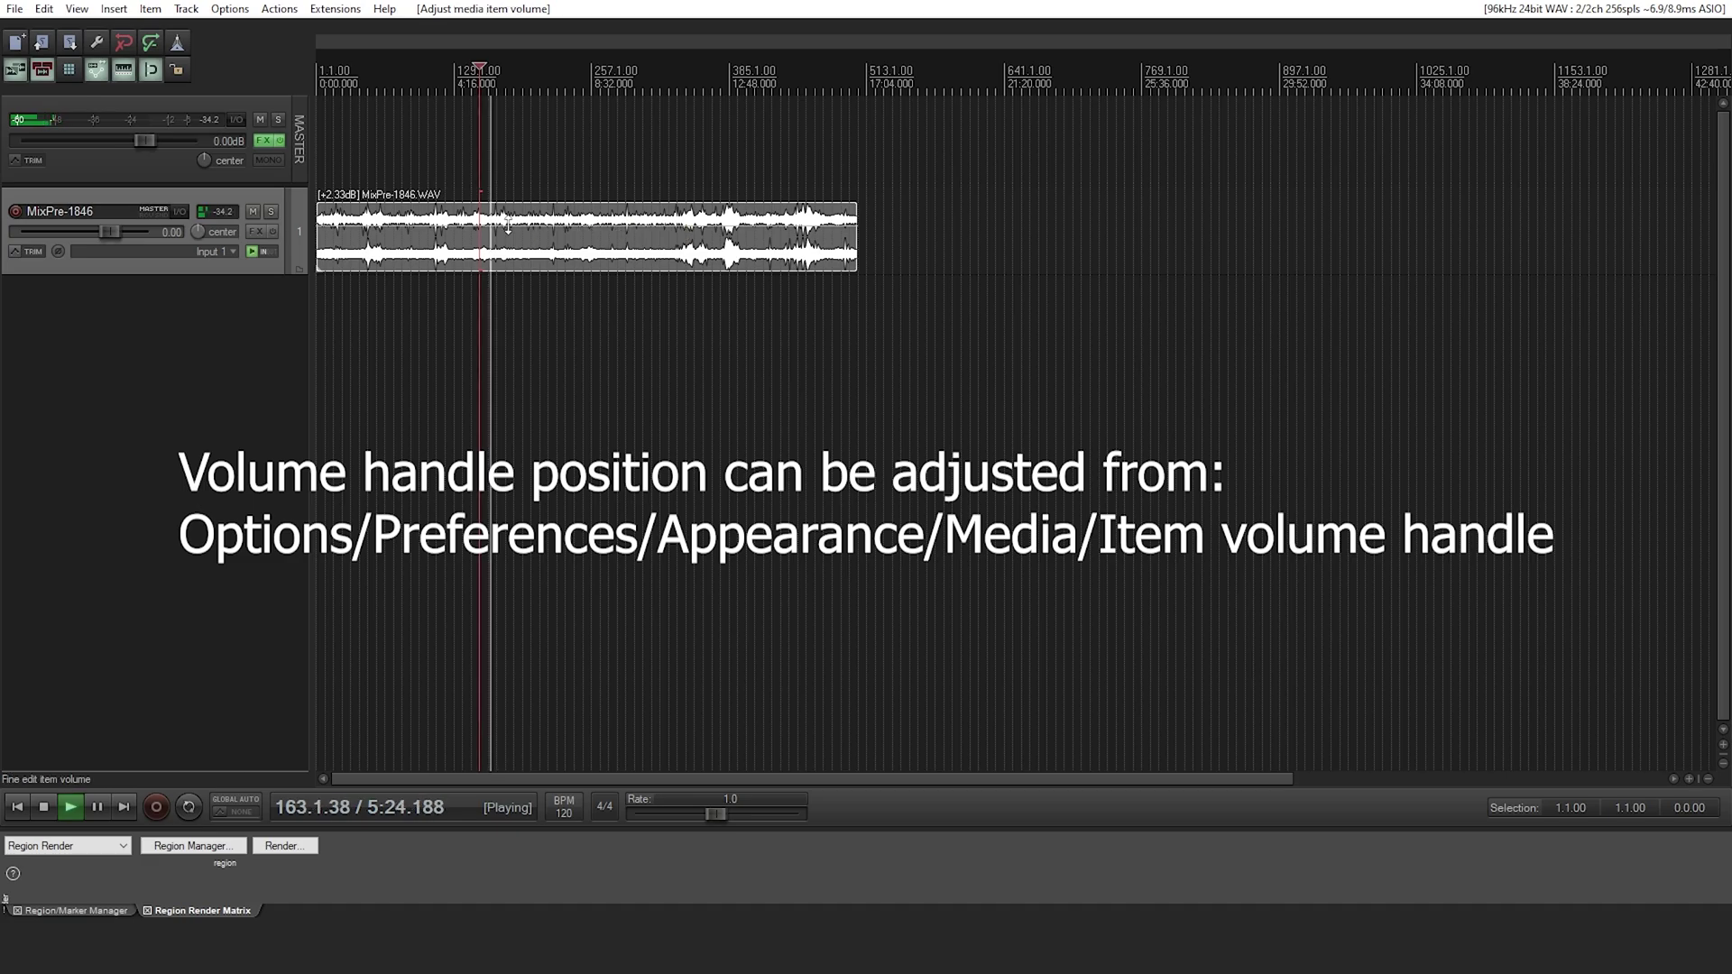
{"action": "key", "text": "ctrl+z"}
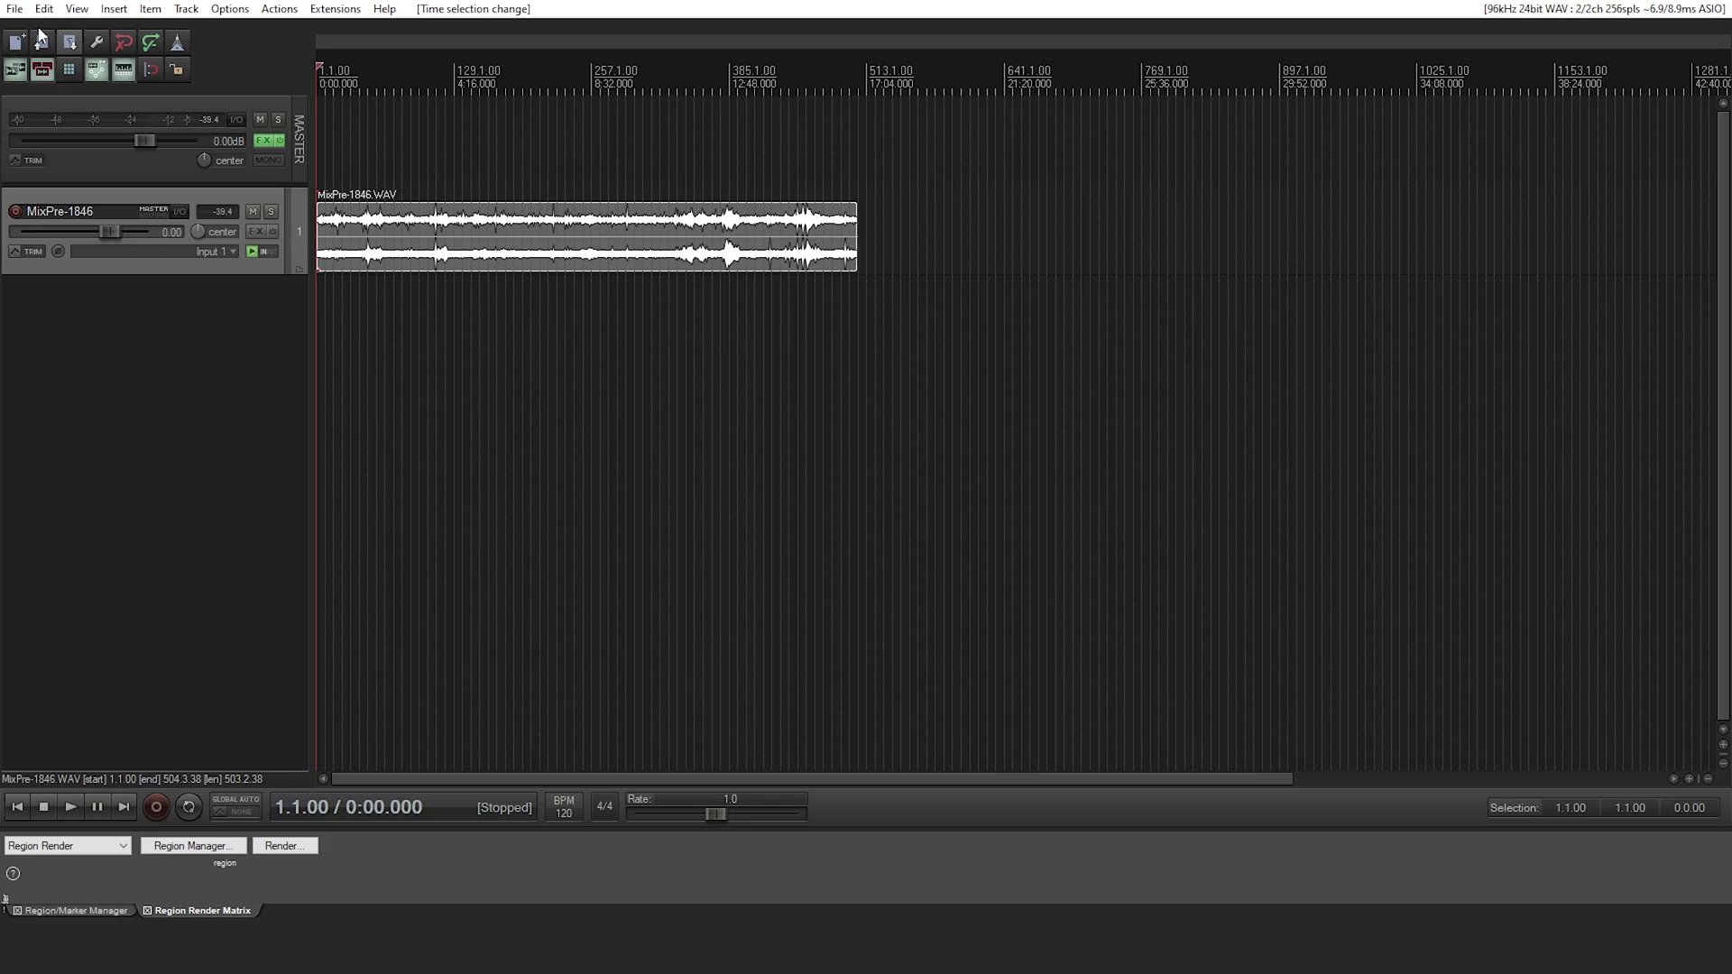
- Open the render settings, make a time selection from 0:00 to 16:48 and set the render bounds to Time selection
{"action": "left_click", "coordinate": [13, 9]}
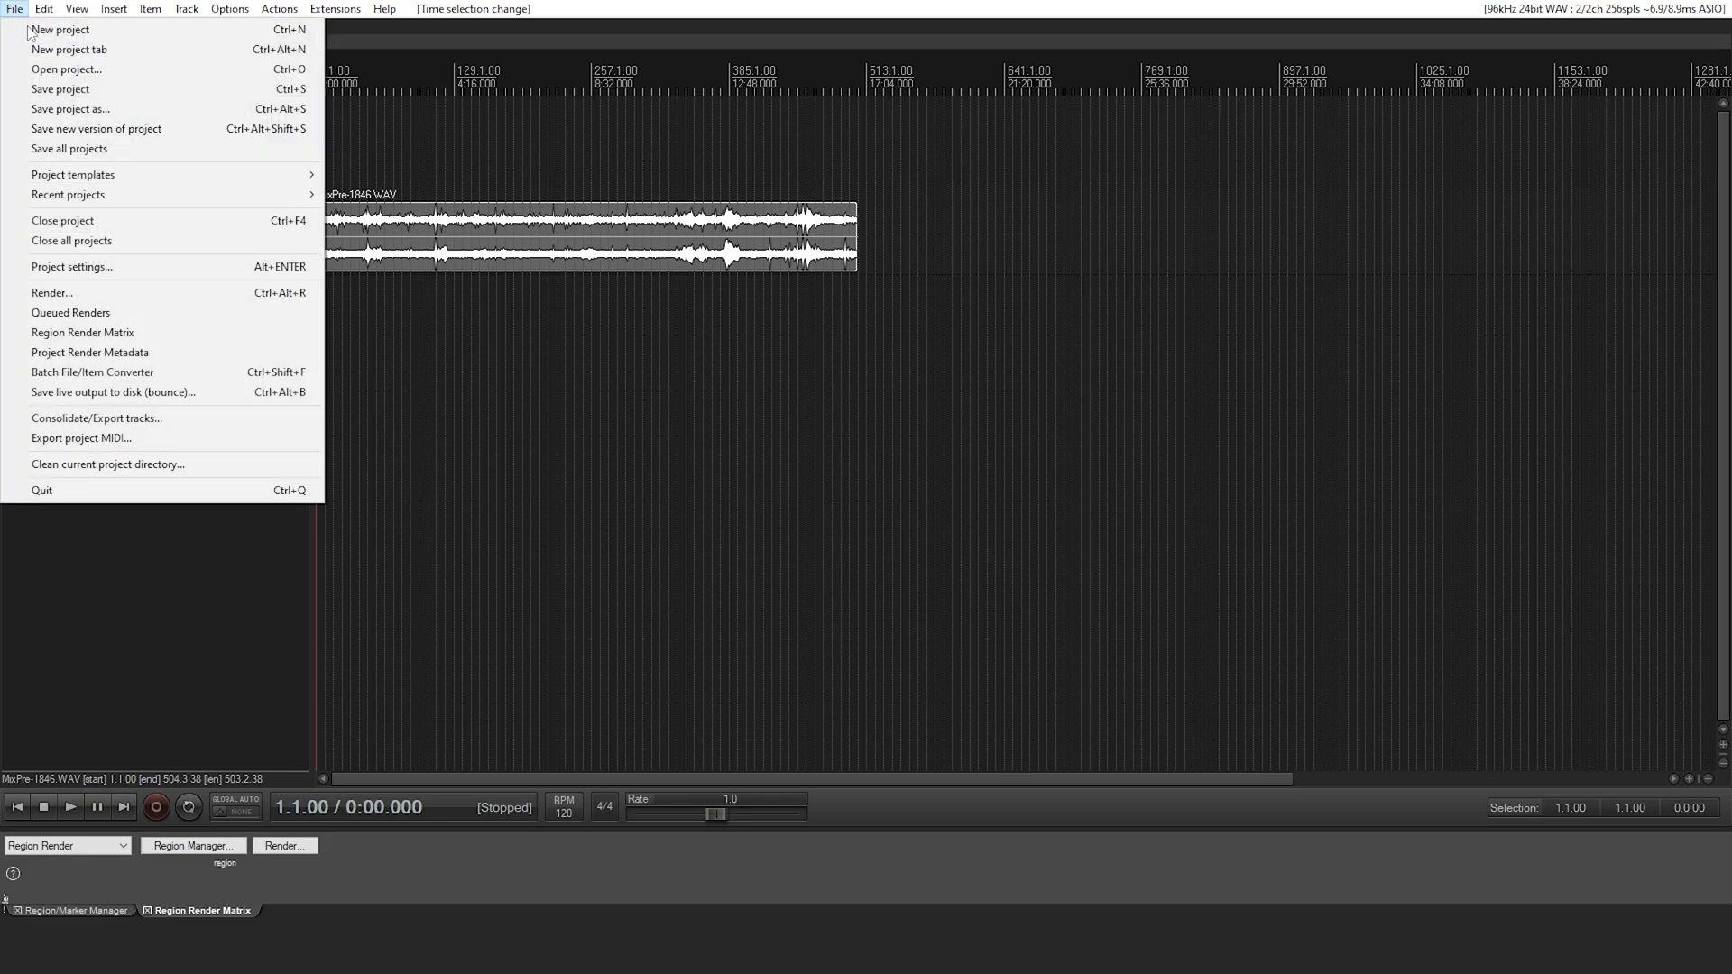
{"action": "left_click", "coordinate": [132, 293]}
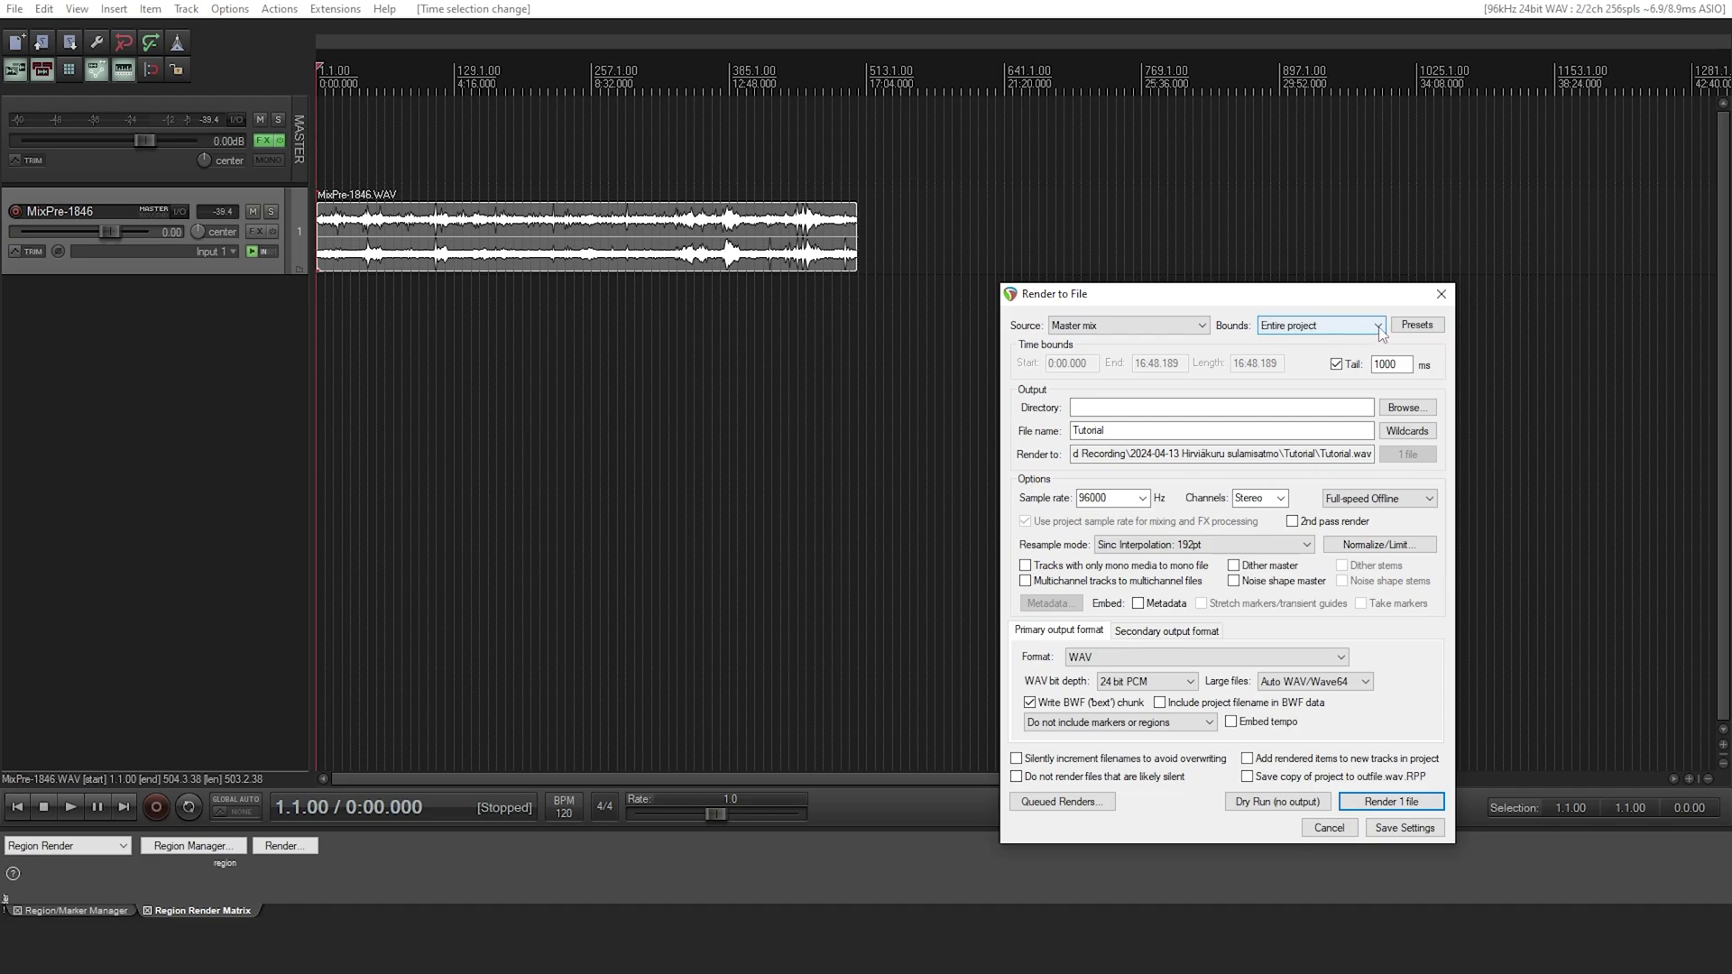
{"action": "left_click", "coordinate": [151, 70]}
{"action": "left_click_drag", "start_coordinate": [318, 171], "coordinate": [857, 161]}
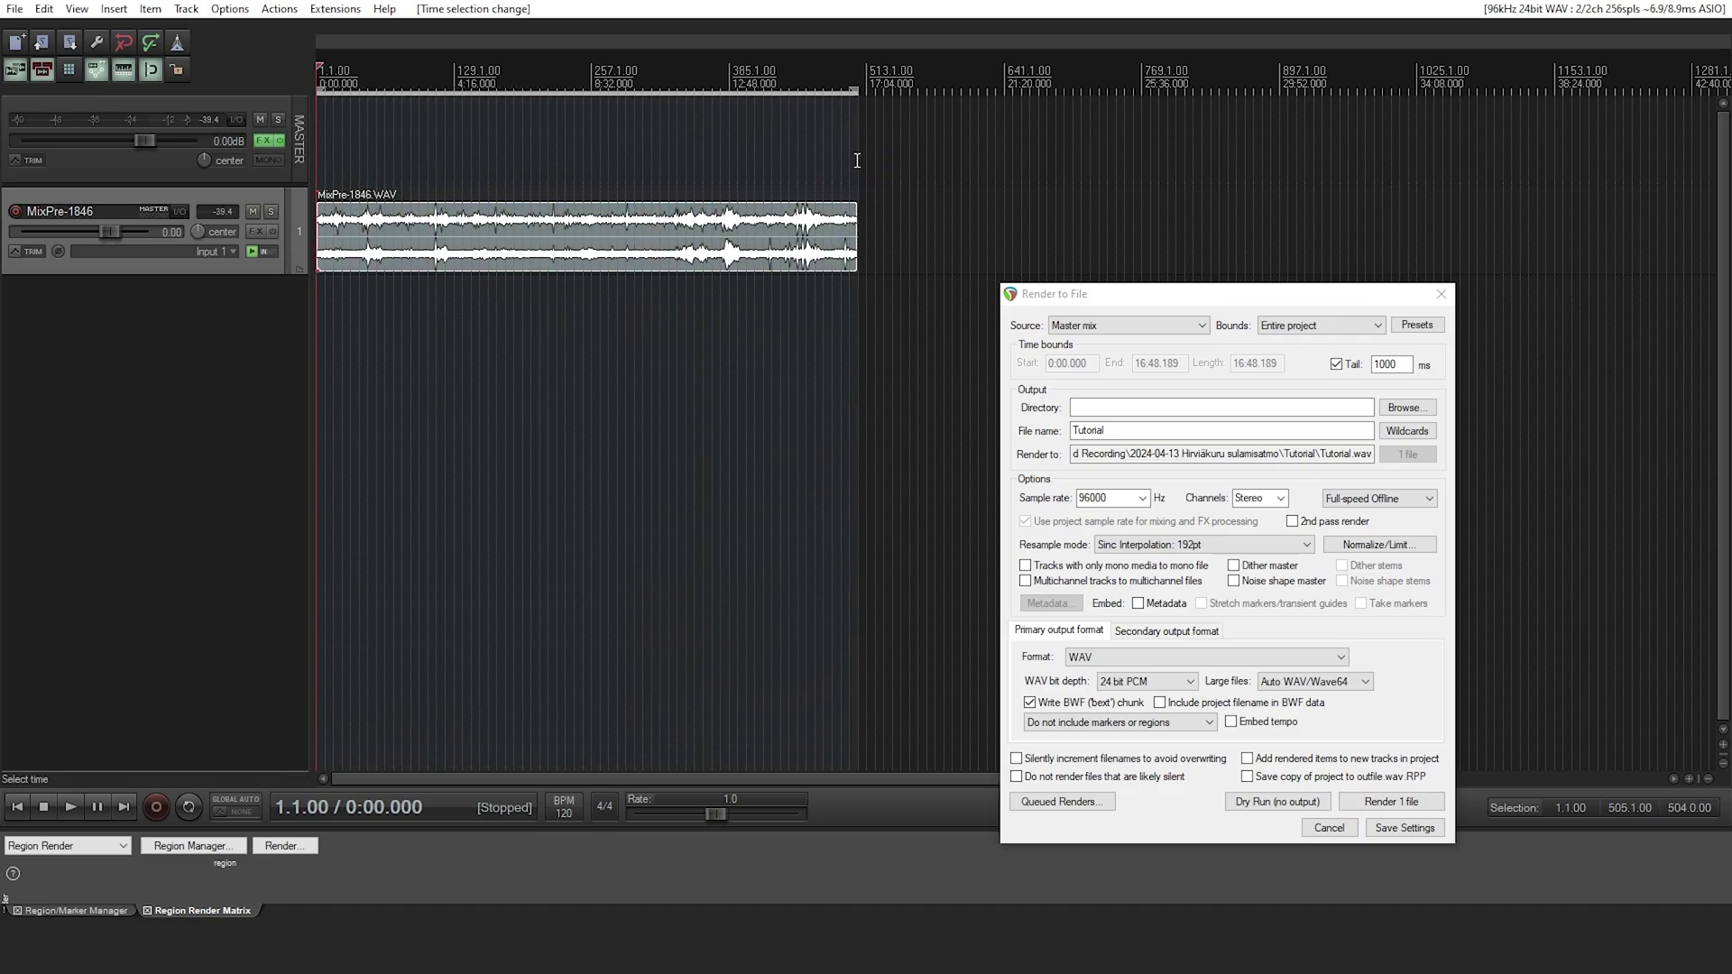
{"action": "left_click", "coordinate": [1305, 326]}
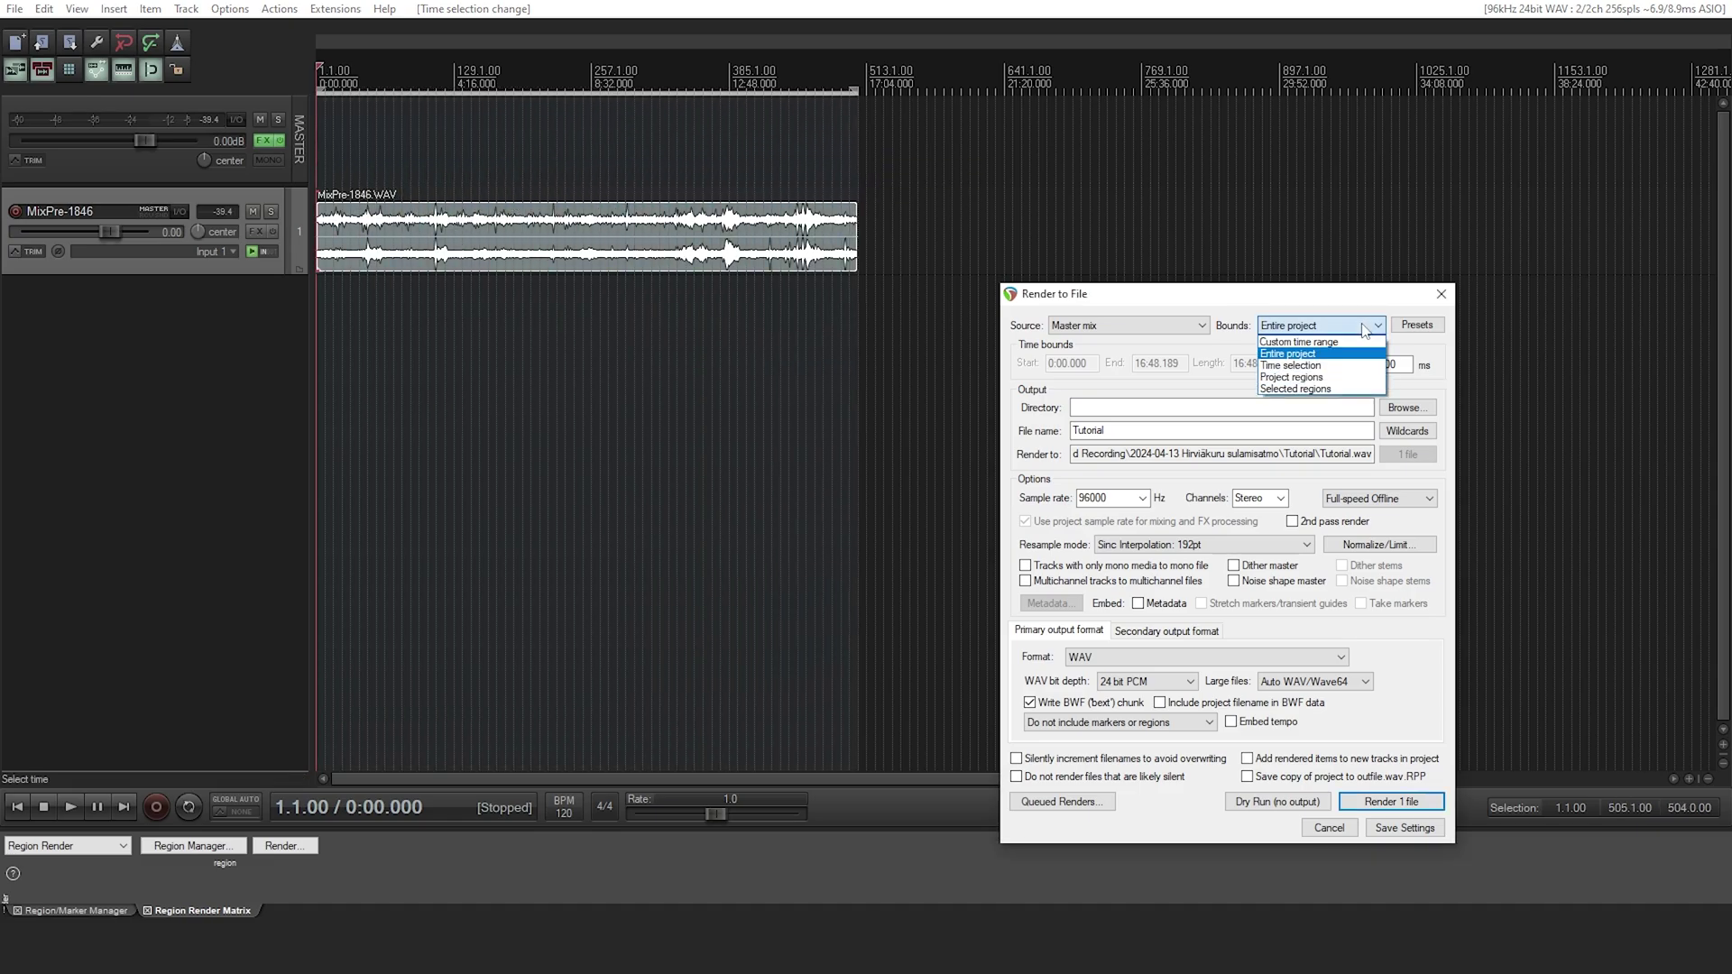
{"action": "left_click", "coordinate": [1302, 366]}
- Set the render bounds to Entire project and remove the time selection from the timeline
{"action": "left_click", "coordinate": [1358, 328]}
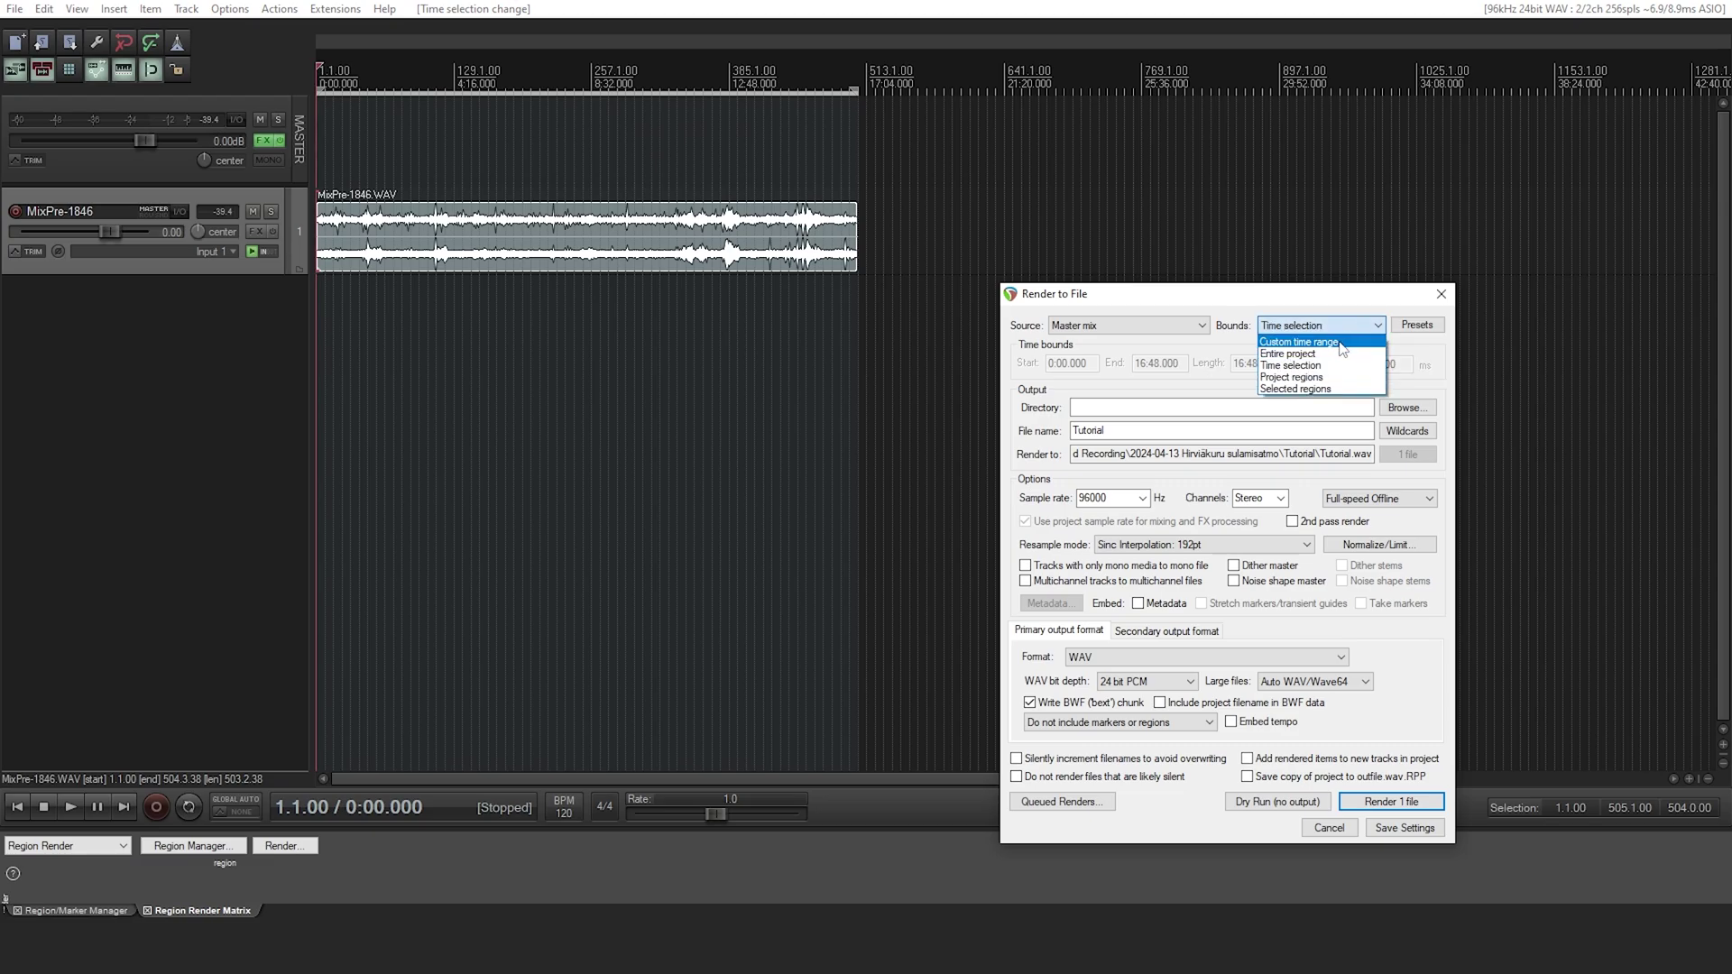
{"action": "left_click", "coordinate": [1334, 352]}
{"action": "left_click", "coordinate": [1336, 363]}
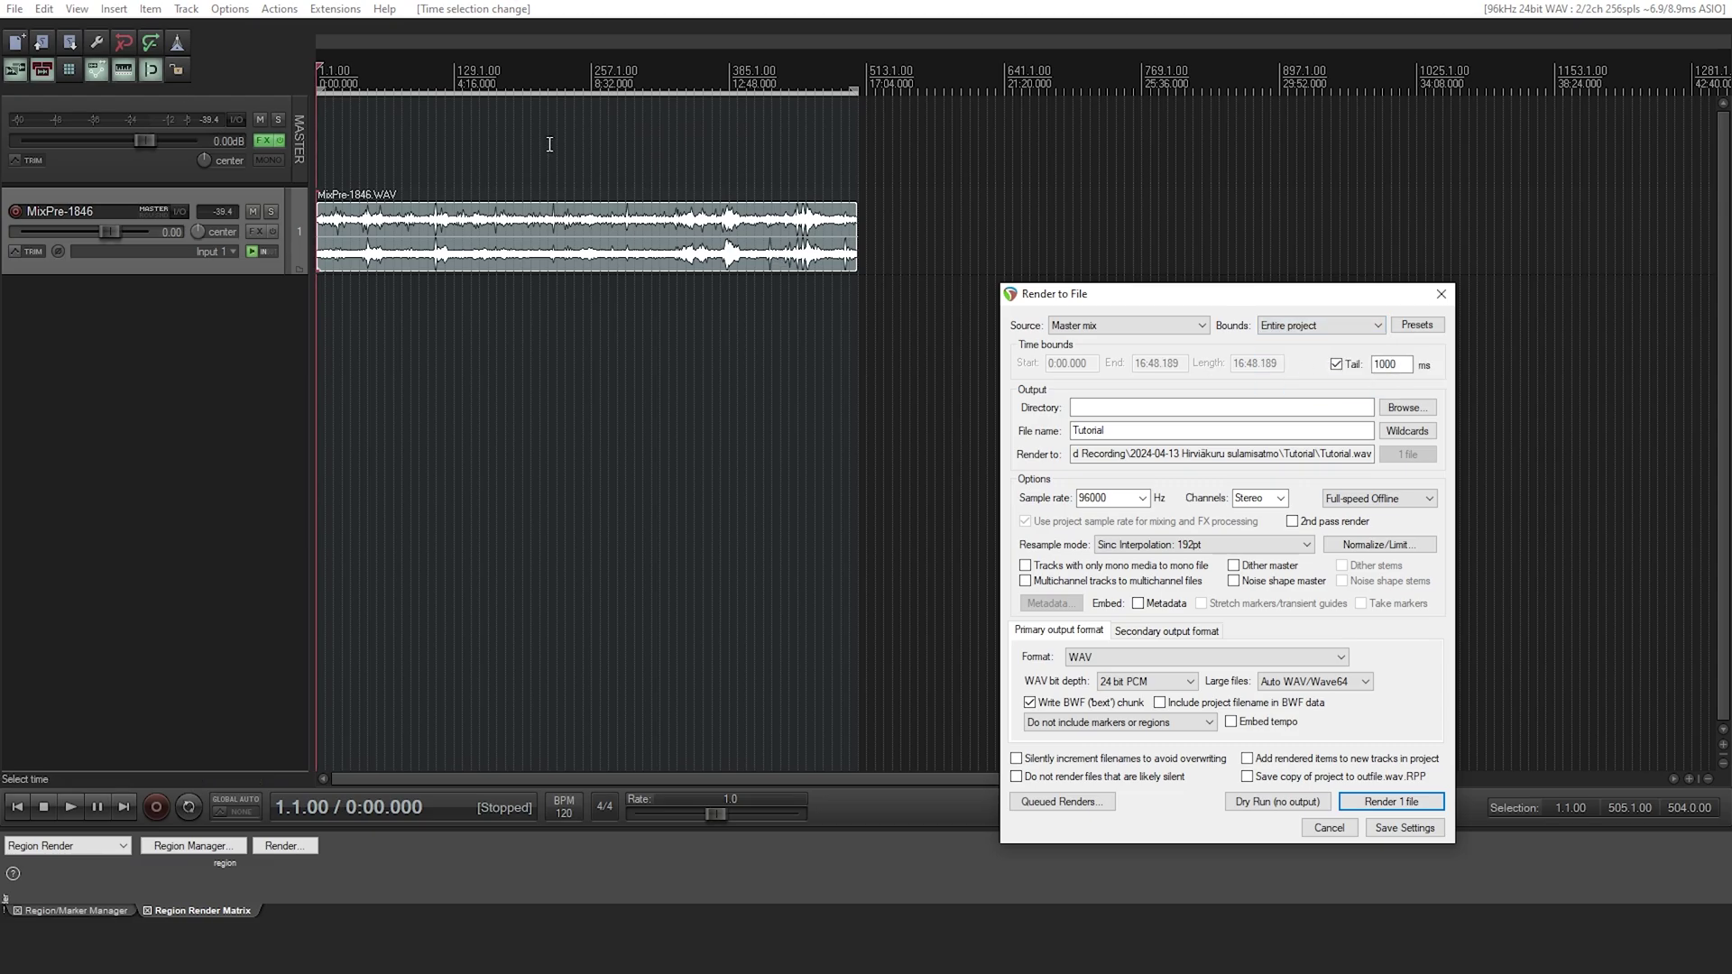
{"action": "right_click", "coordinate": [488, 154]}
{"action": "left_click", "coordinate": [541, 165]}
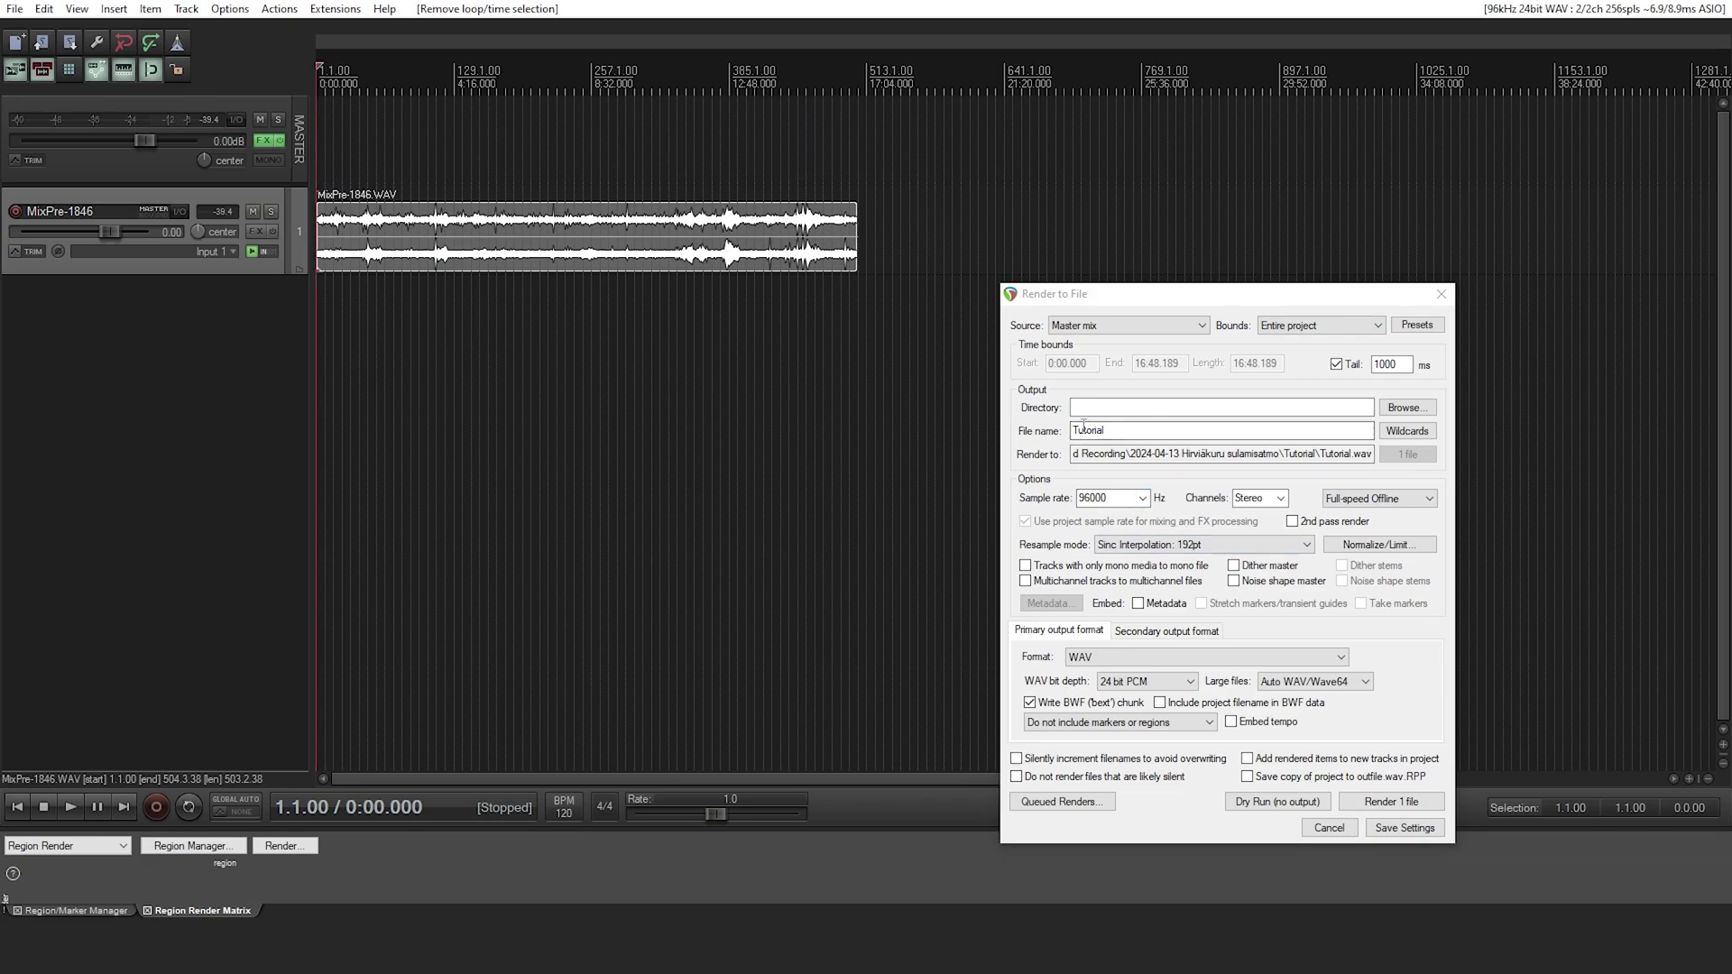
- Keep the sample rate at 96000 Hz and render the entire project to the WAV file Tutorial
{"action": "left_click", "coordinate": [1142, 499]}
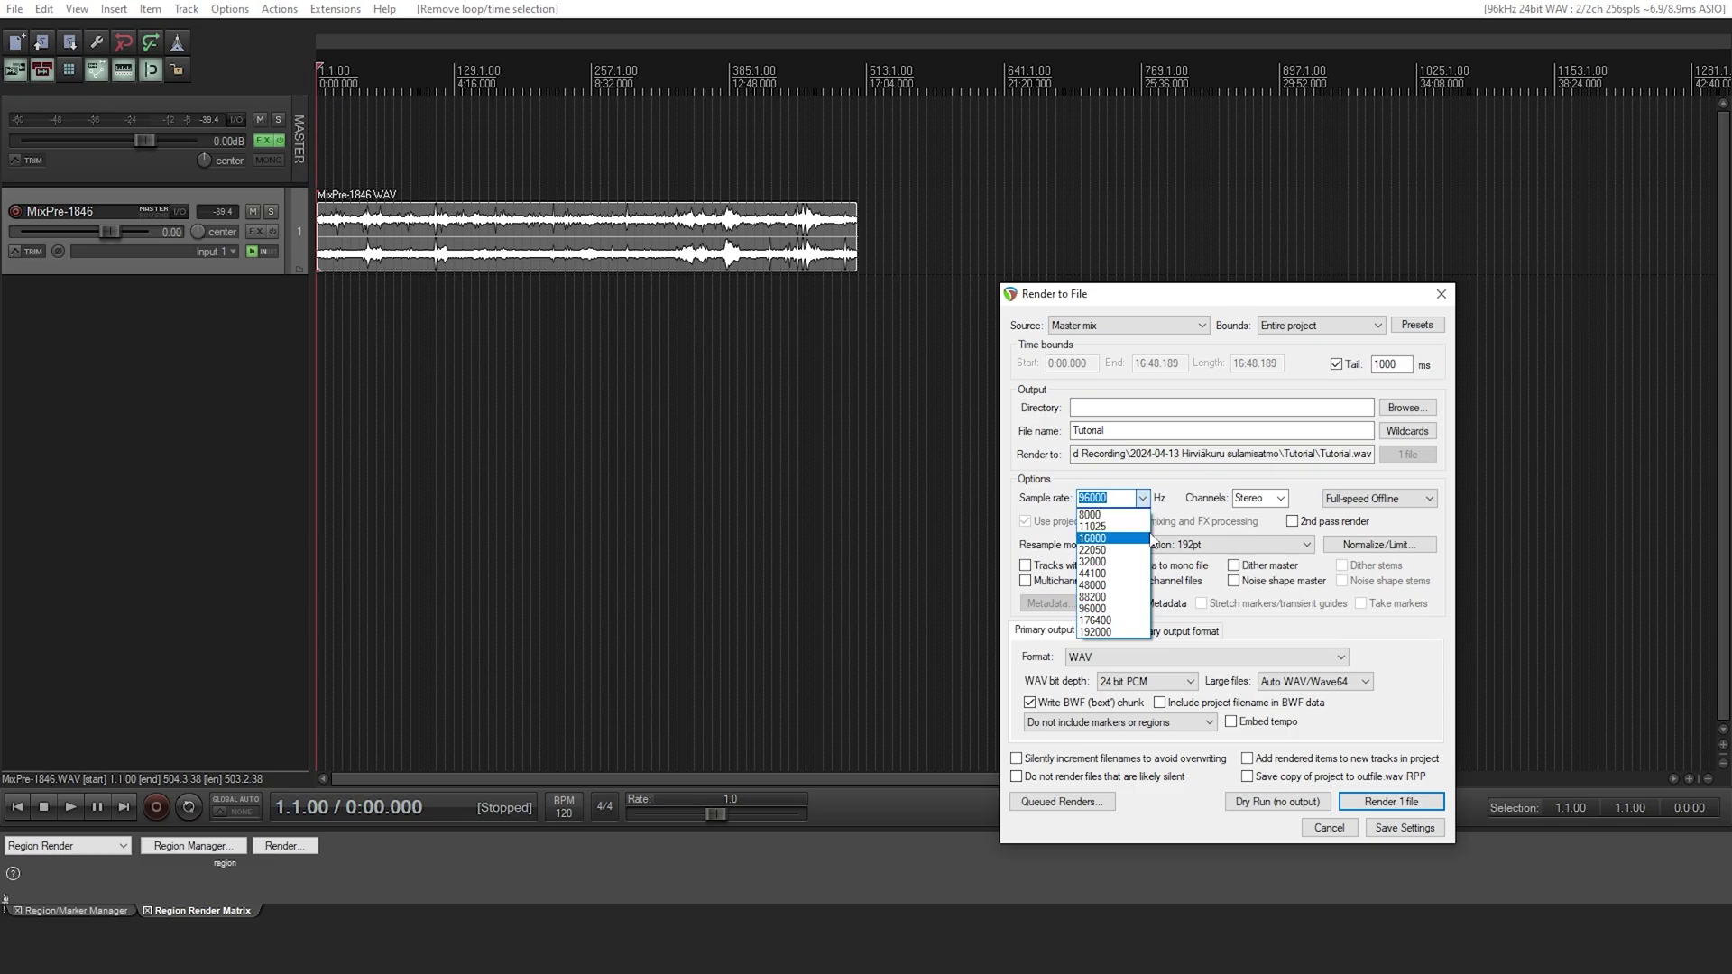
{"action": "left_click", "coordinate": [1176, 478]}
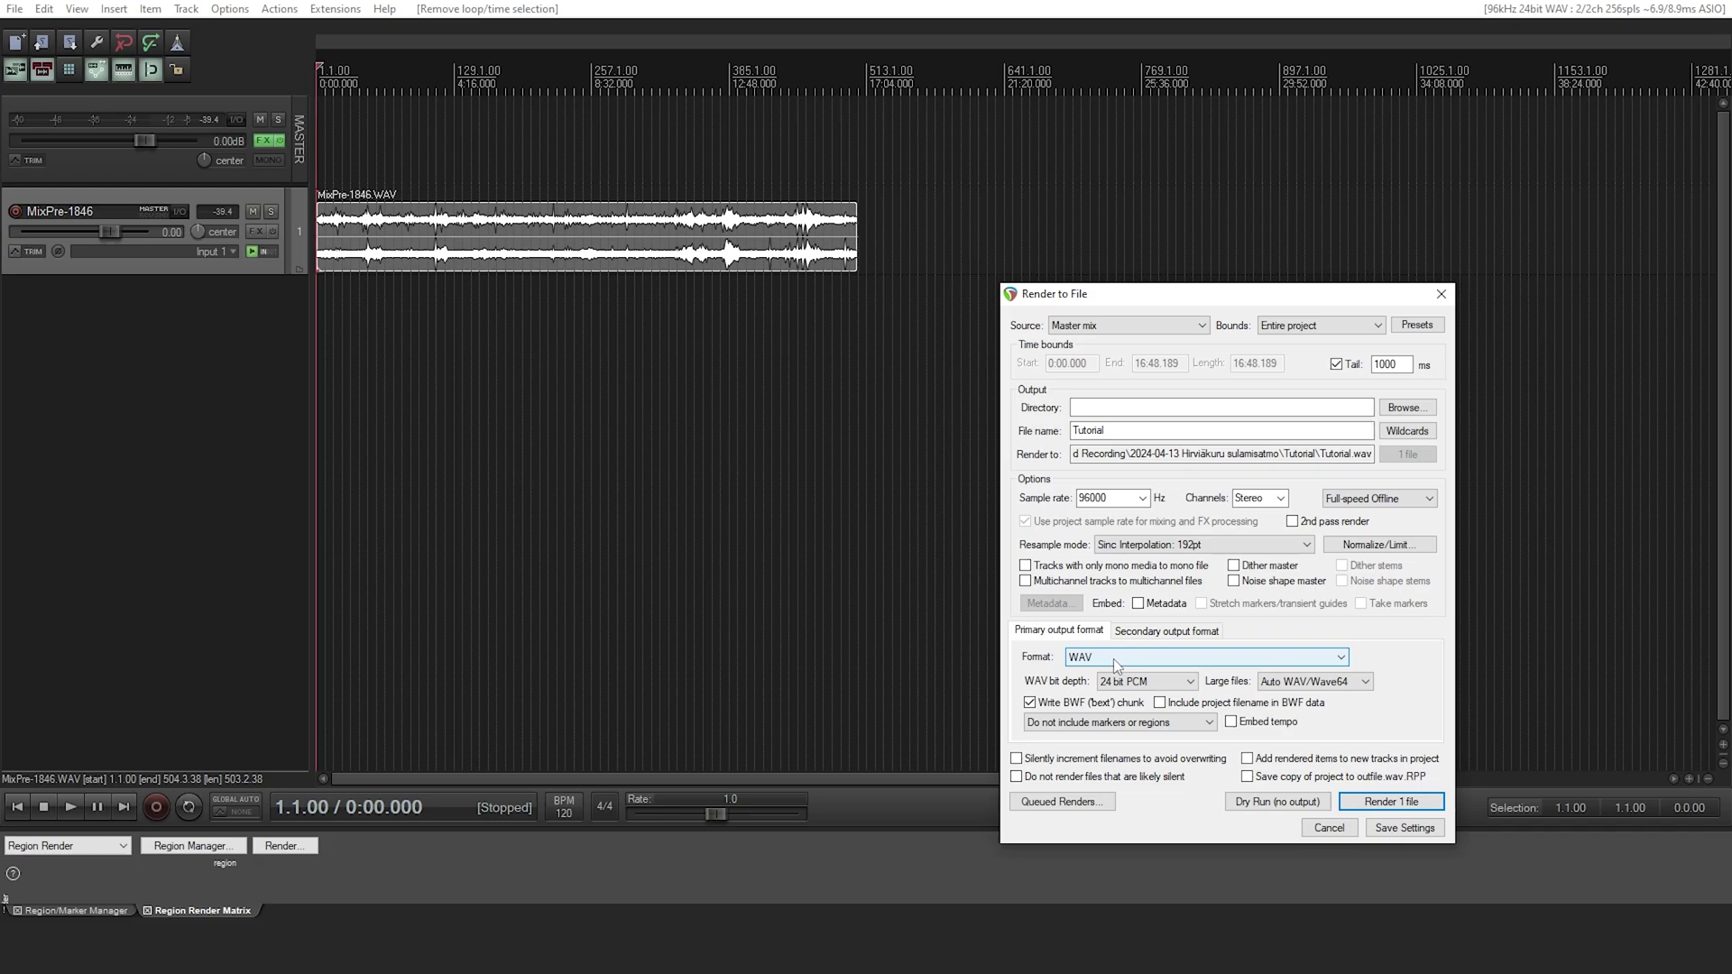
{"action": "left_click", "coordinate": [1393, 802]}
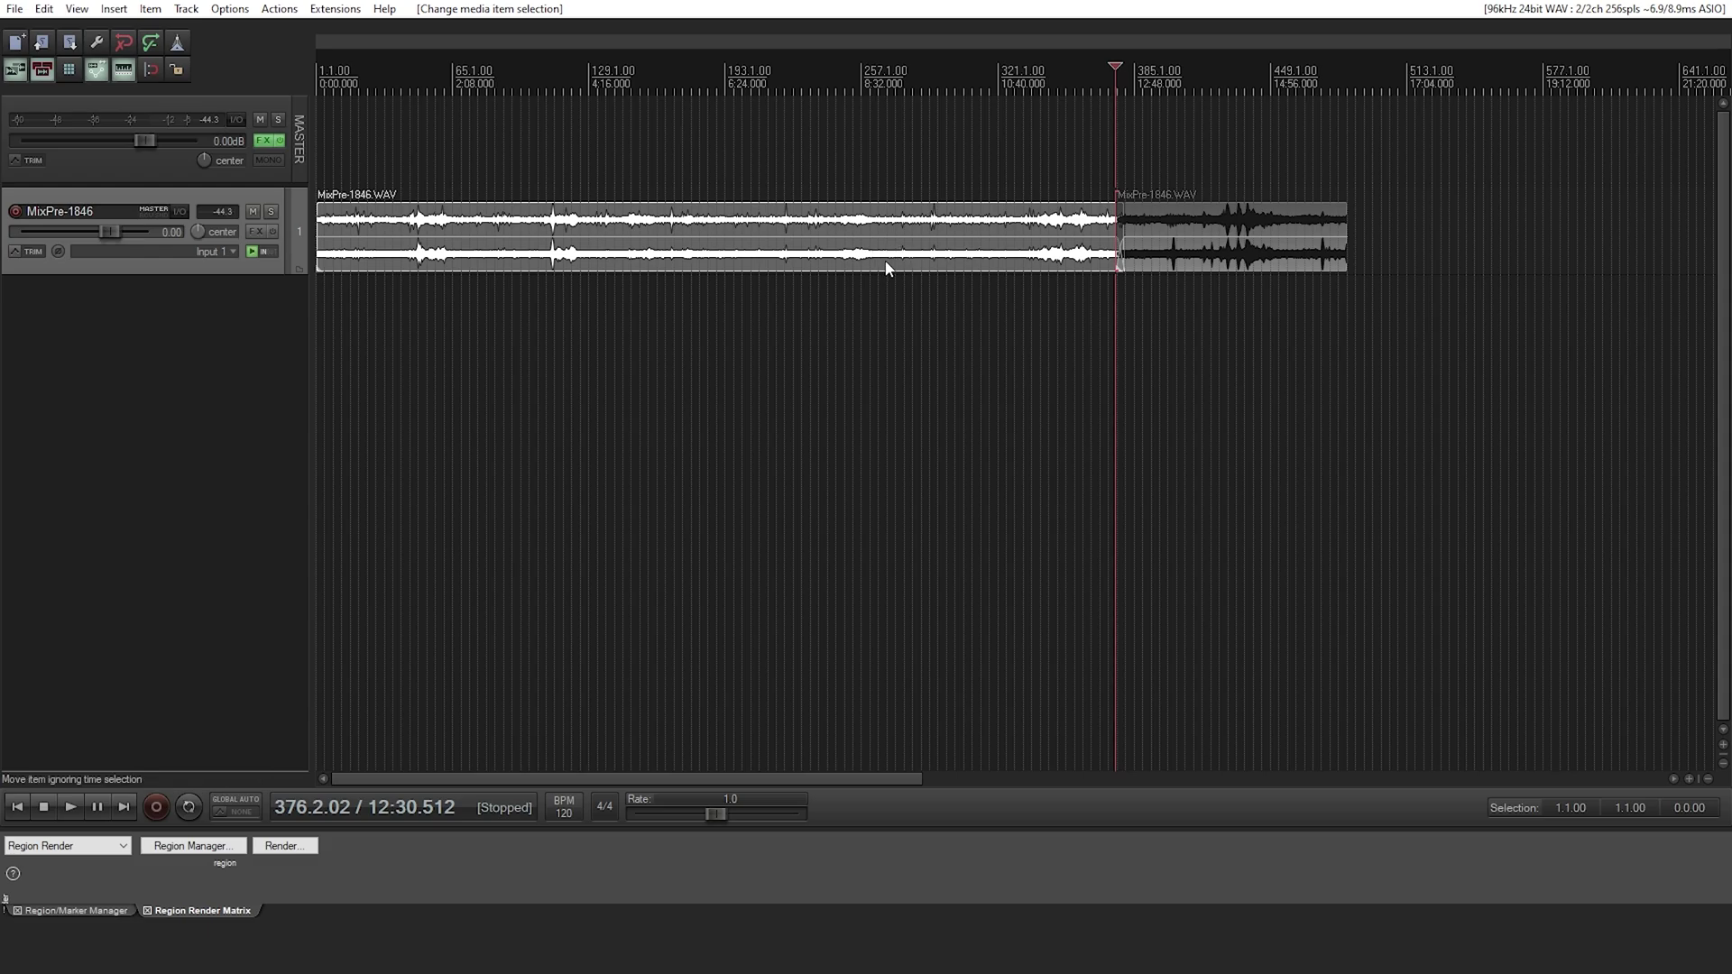
- Delete the second item of the recording after the crossfade
{"action": "left_click", "coordinate": [1205, 262]}
{"action": "key", "text": "Delete"}
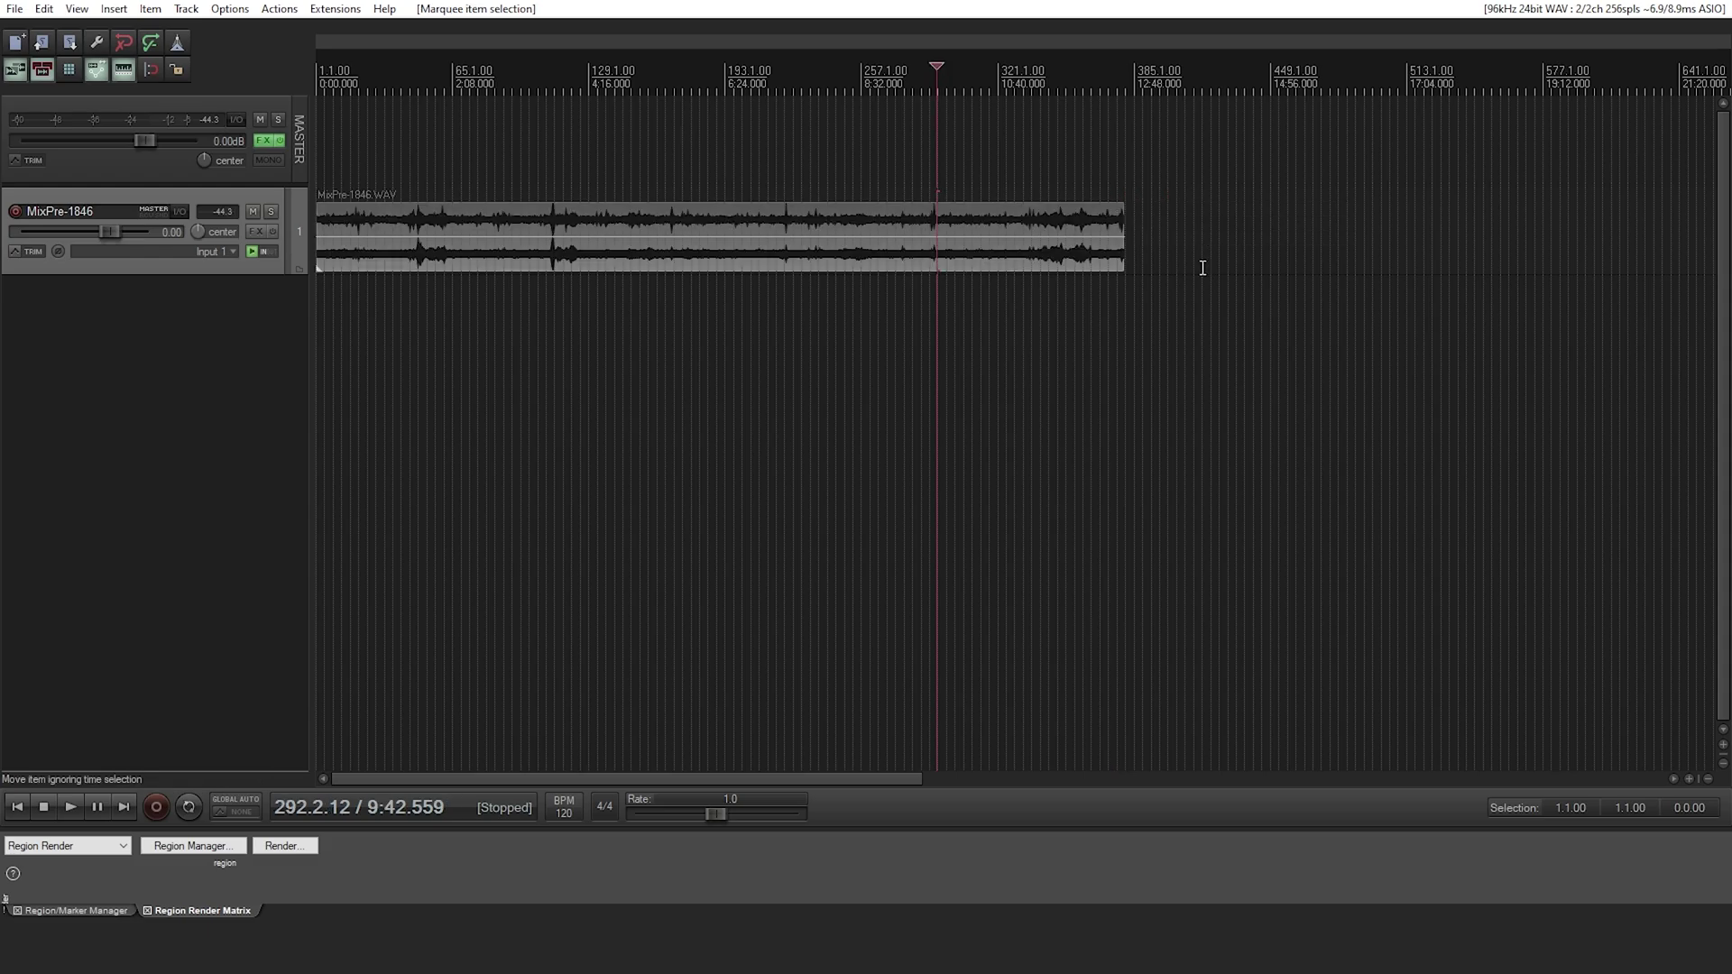
- Extend the start of the remaining MixPre-1846 item to restore its cut-off opening and align it with the project start
{"action": "scroll", "coordinate": [758, 254], "scroll_direction": "down", "scroll_amount": 2}
{"action": "left_click_drag", "start_coordinate": [471, 267], "coordinate": [585, 267]}
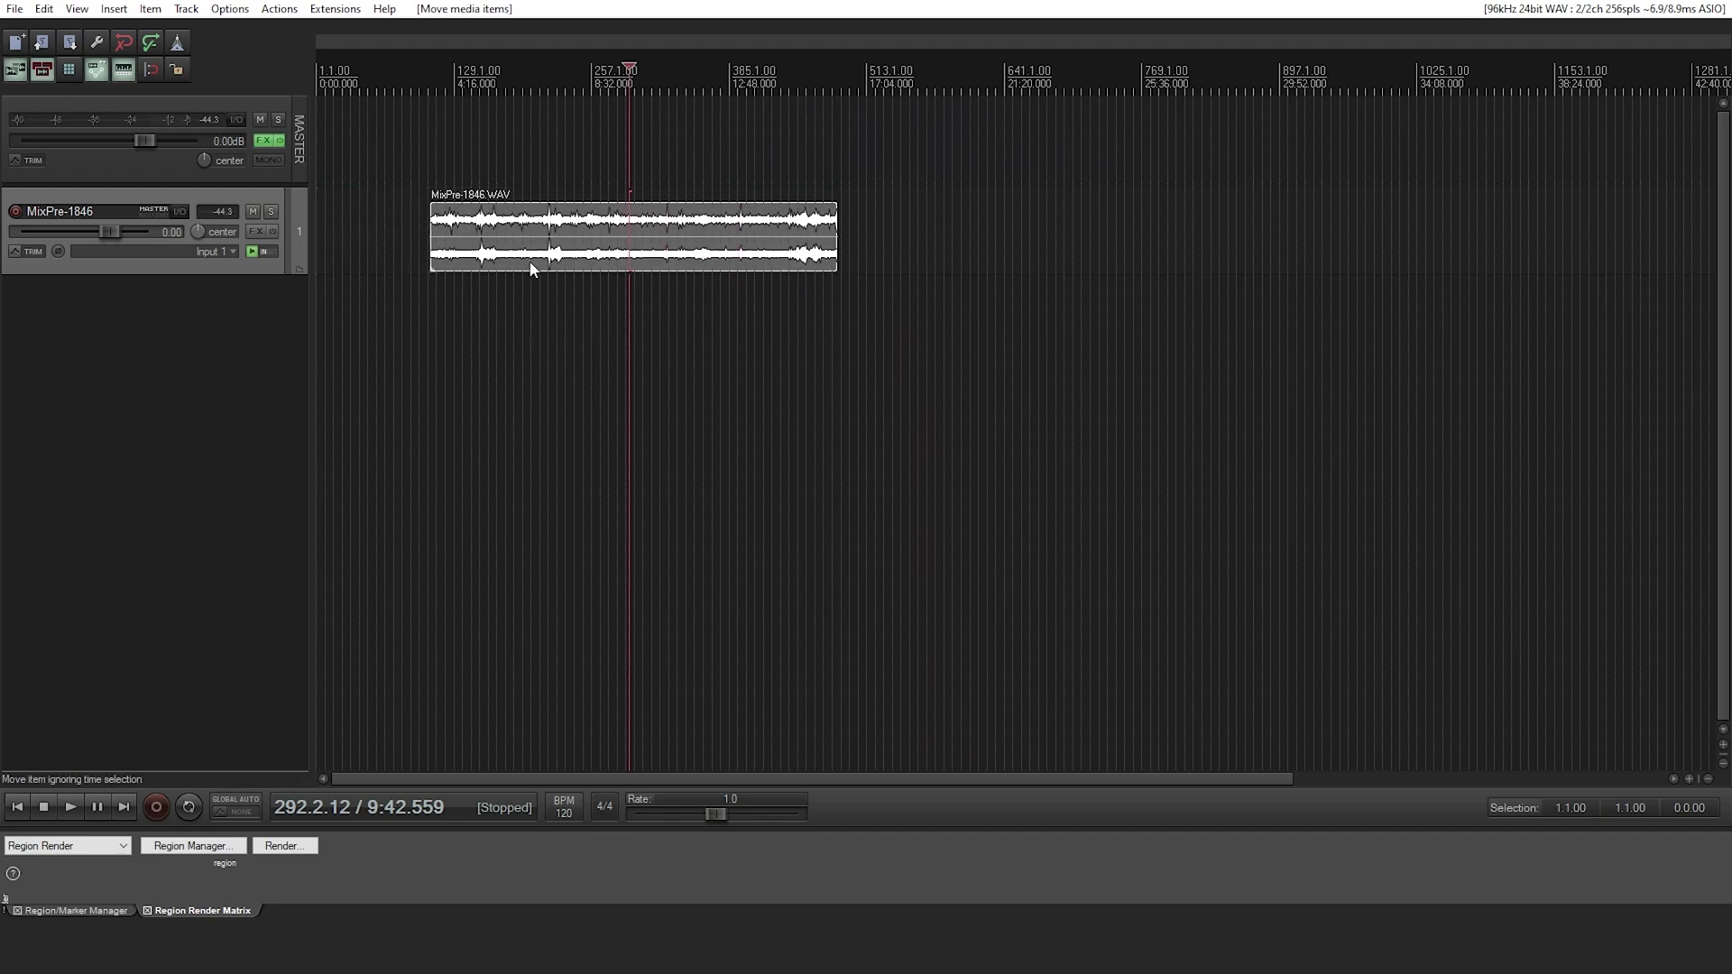
{"action": "left_click_drag", "start_coordinate": [432, 254], "coordinate": [374, 263]}
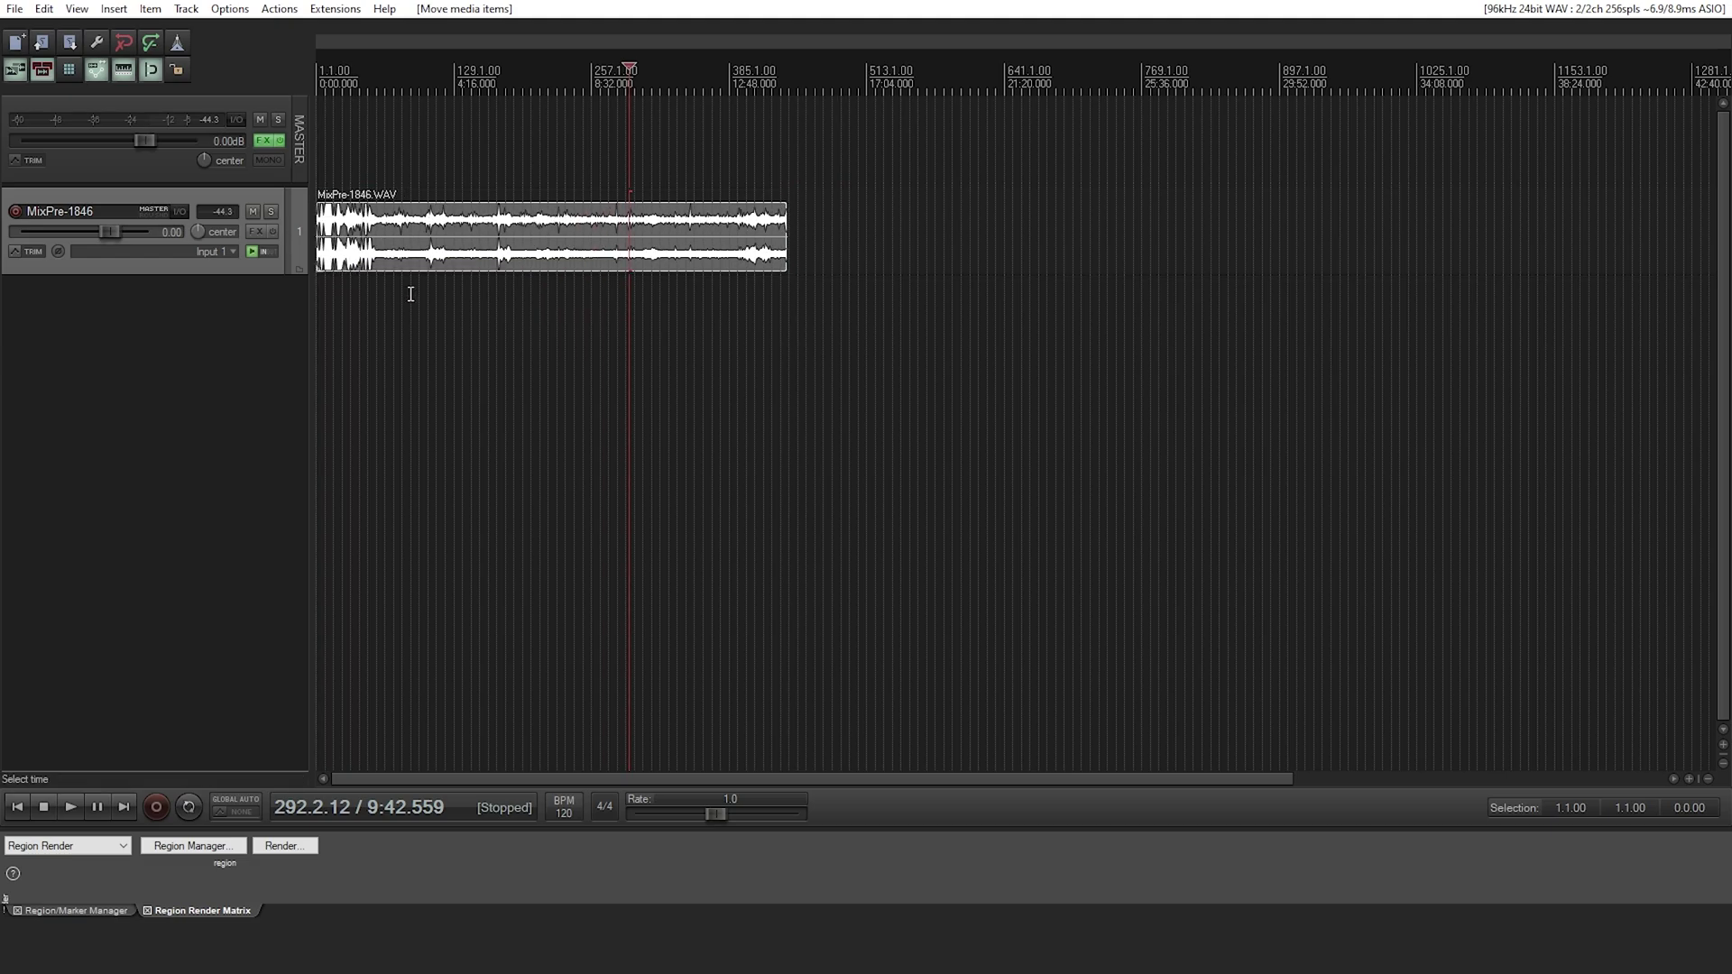
{"action": "key", "text": "Home"}
- Import 240413_002 from the recording folder onto a new track below MixPre-1846 and align it with the project start
{"action": "key", "text": "alt+Tab"}
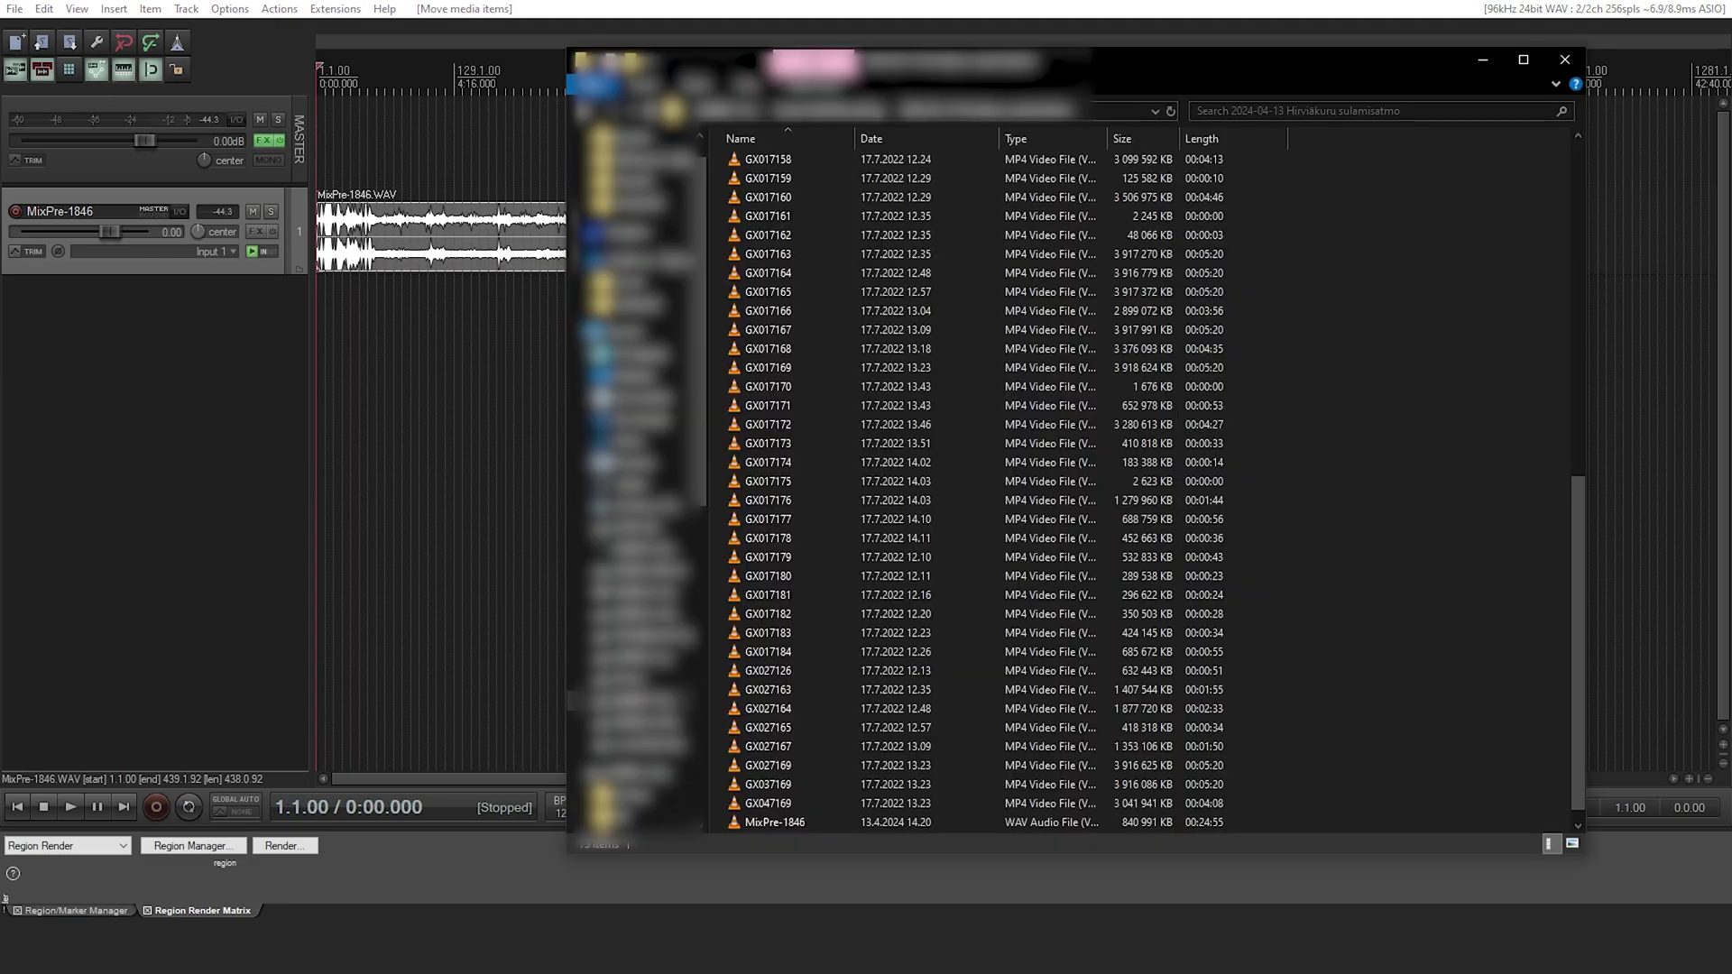
{"action": "scroll", "coordinate": [865, 378], "scroll_direction": "up", "scroll_amount": 12}
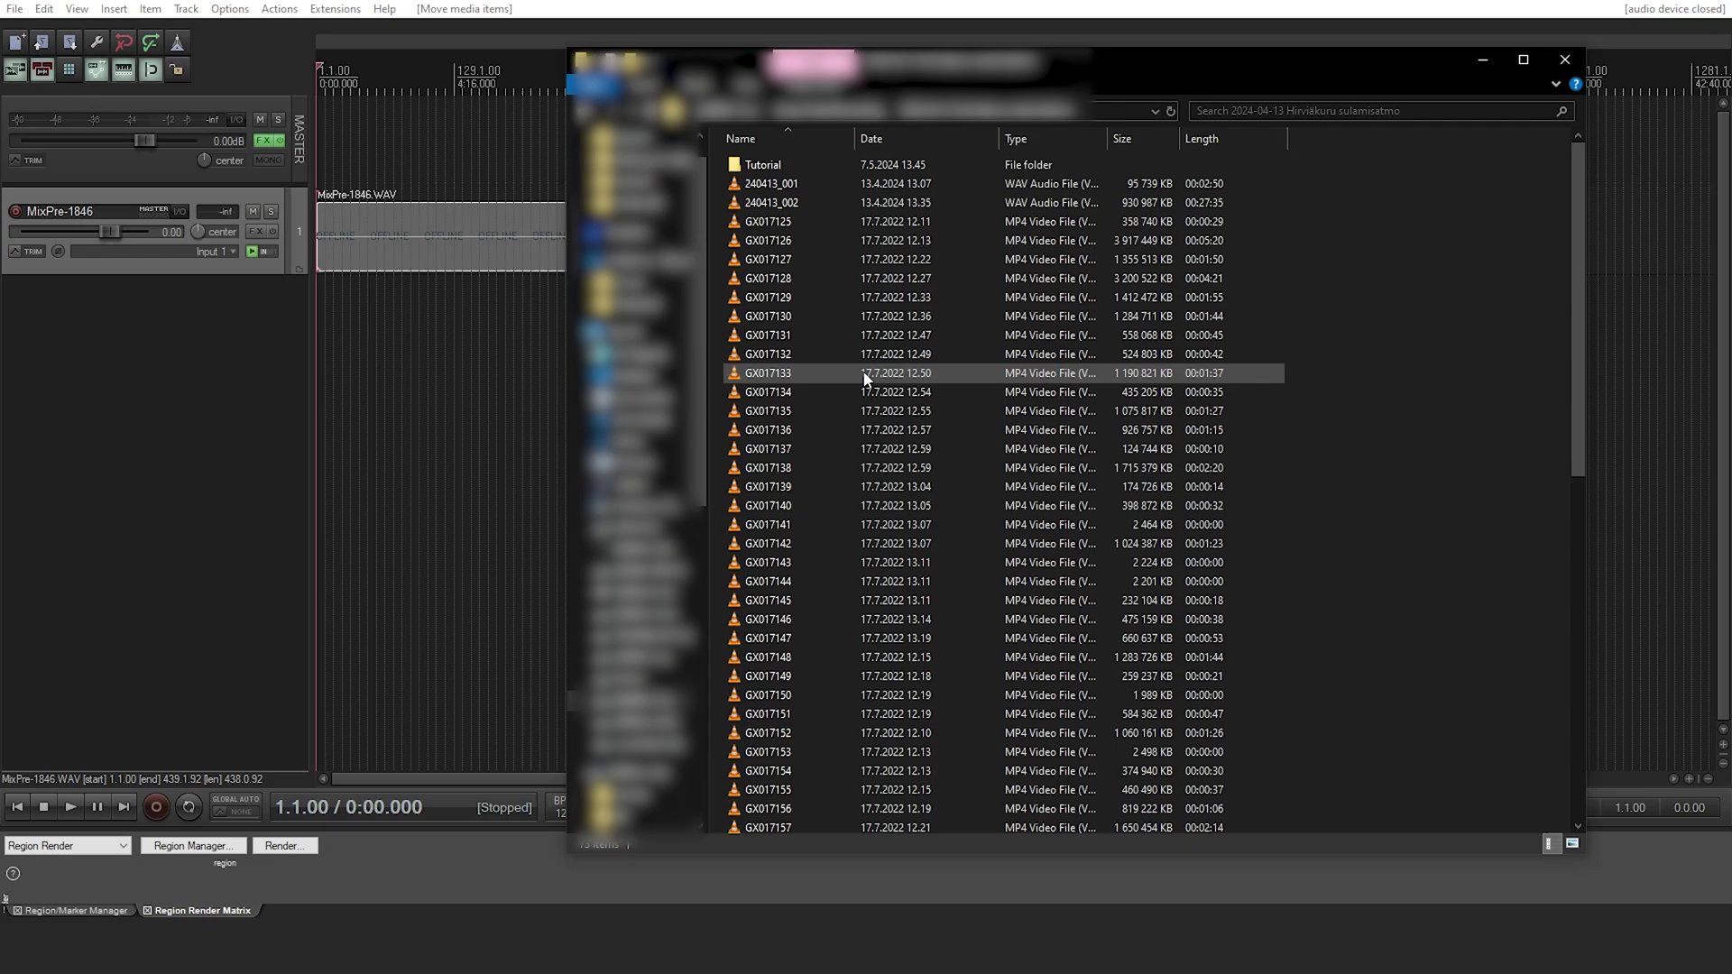
{"action": "left_click_drag", "start_coordinate": [796, 208], "coordinate": [341, 333]}
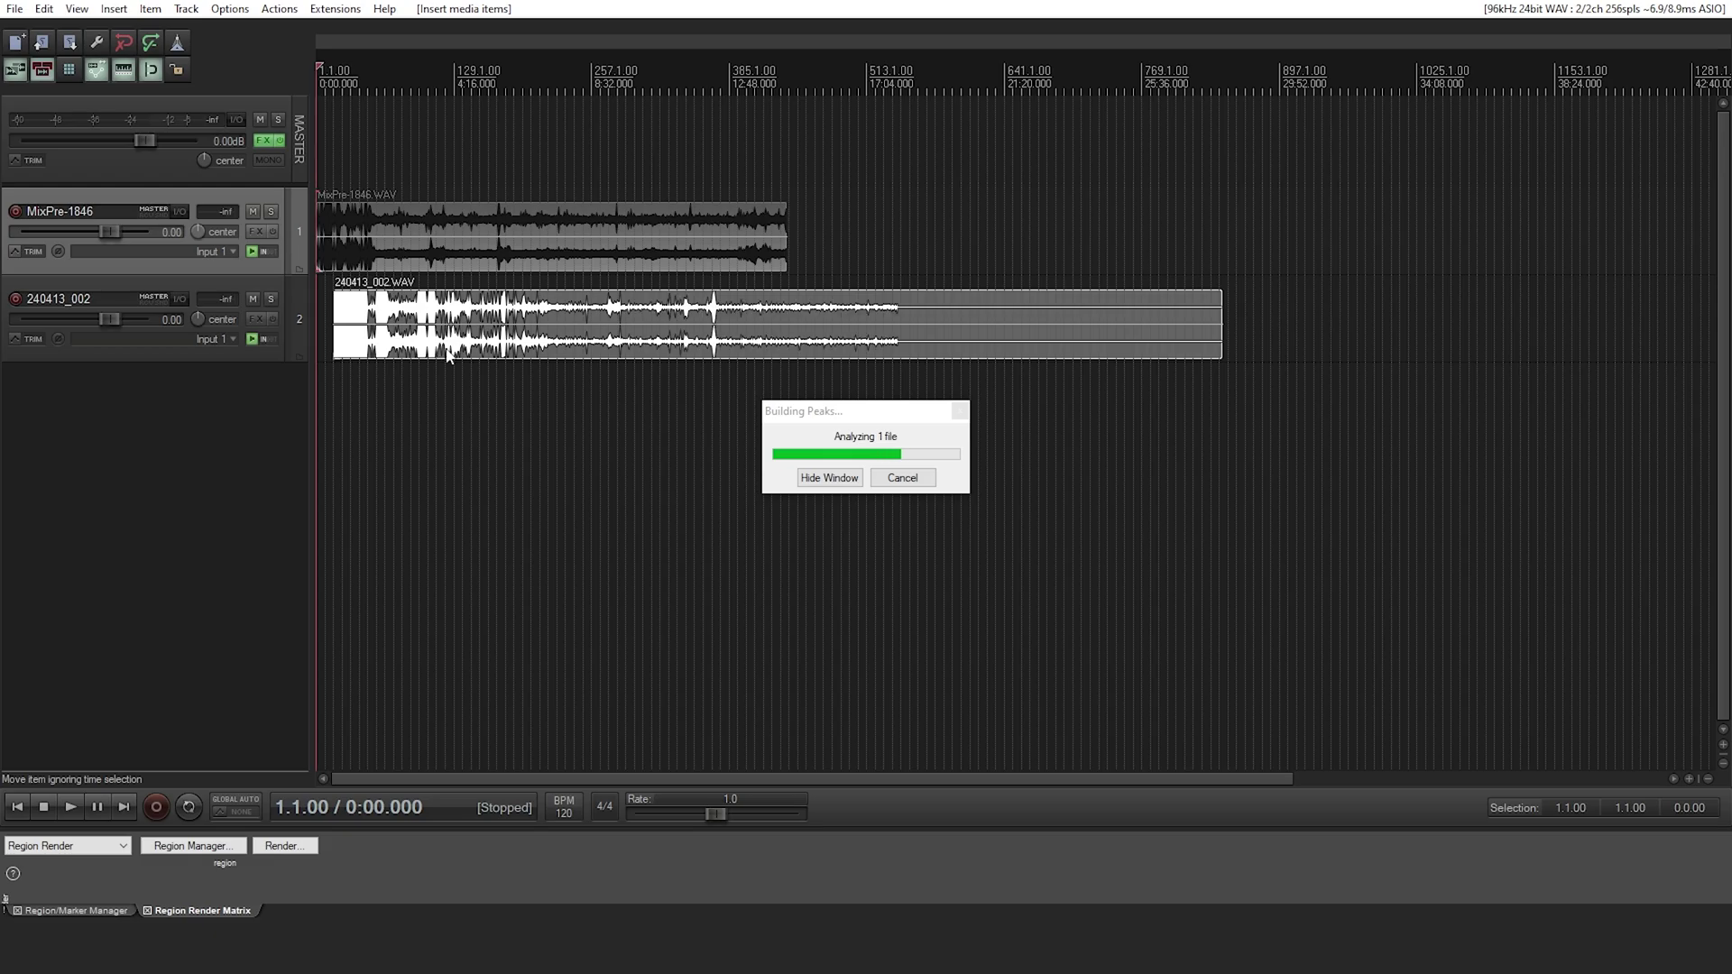
{"action": "left_click_drag", "start_coordinate": [449, 351], "coordinate": [430, 349]}
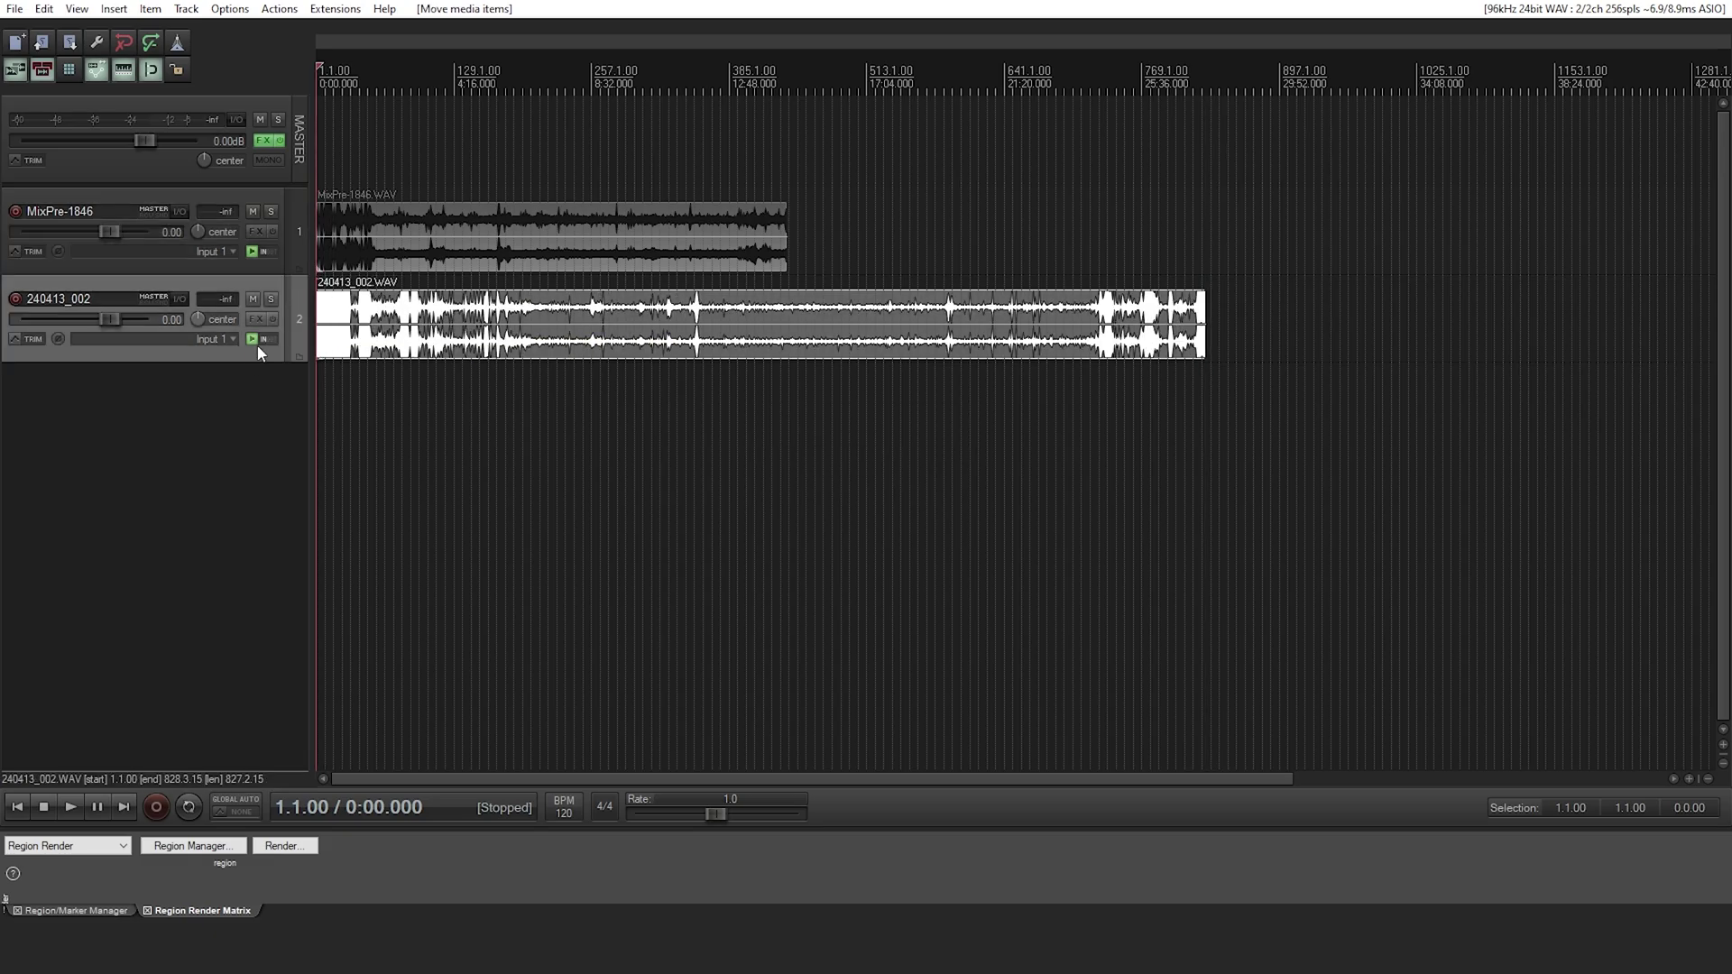
- Solo the MixPre-1846 track and play it from 0:23.500 to find the slate claps in its opening section
{"action": "scroll", "coordinate": [485, 311], "scroll_direction": "up", "scroll_amount": 8}
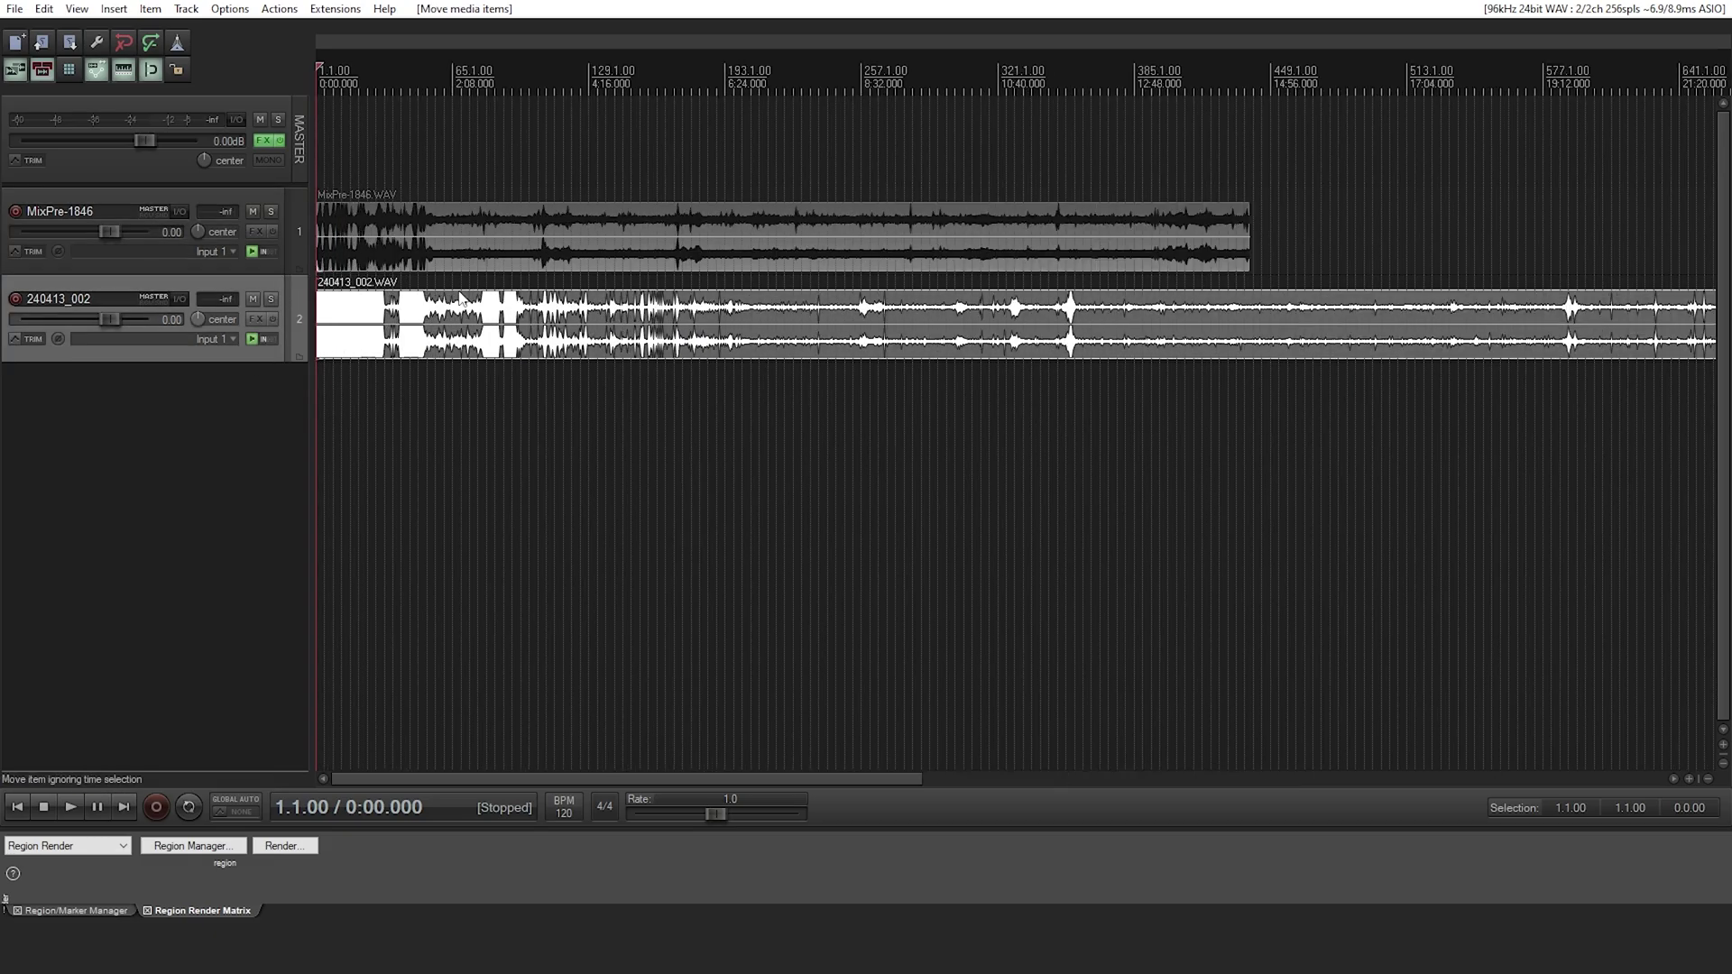
{"action": "scroll", "coordinate": [646, 285], "scroll_direction": "up", "scroll_amount": 1}
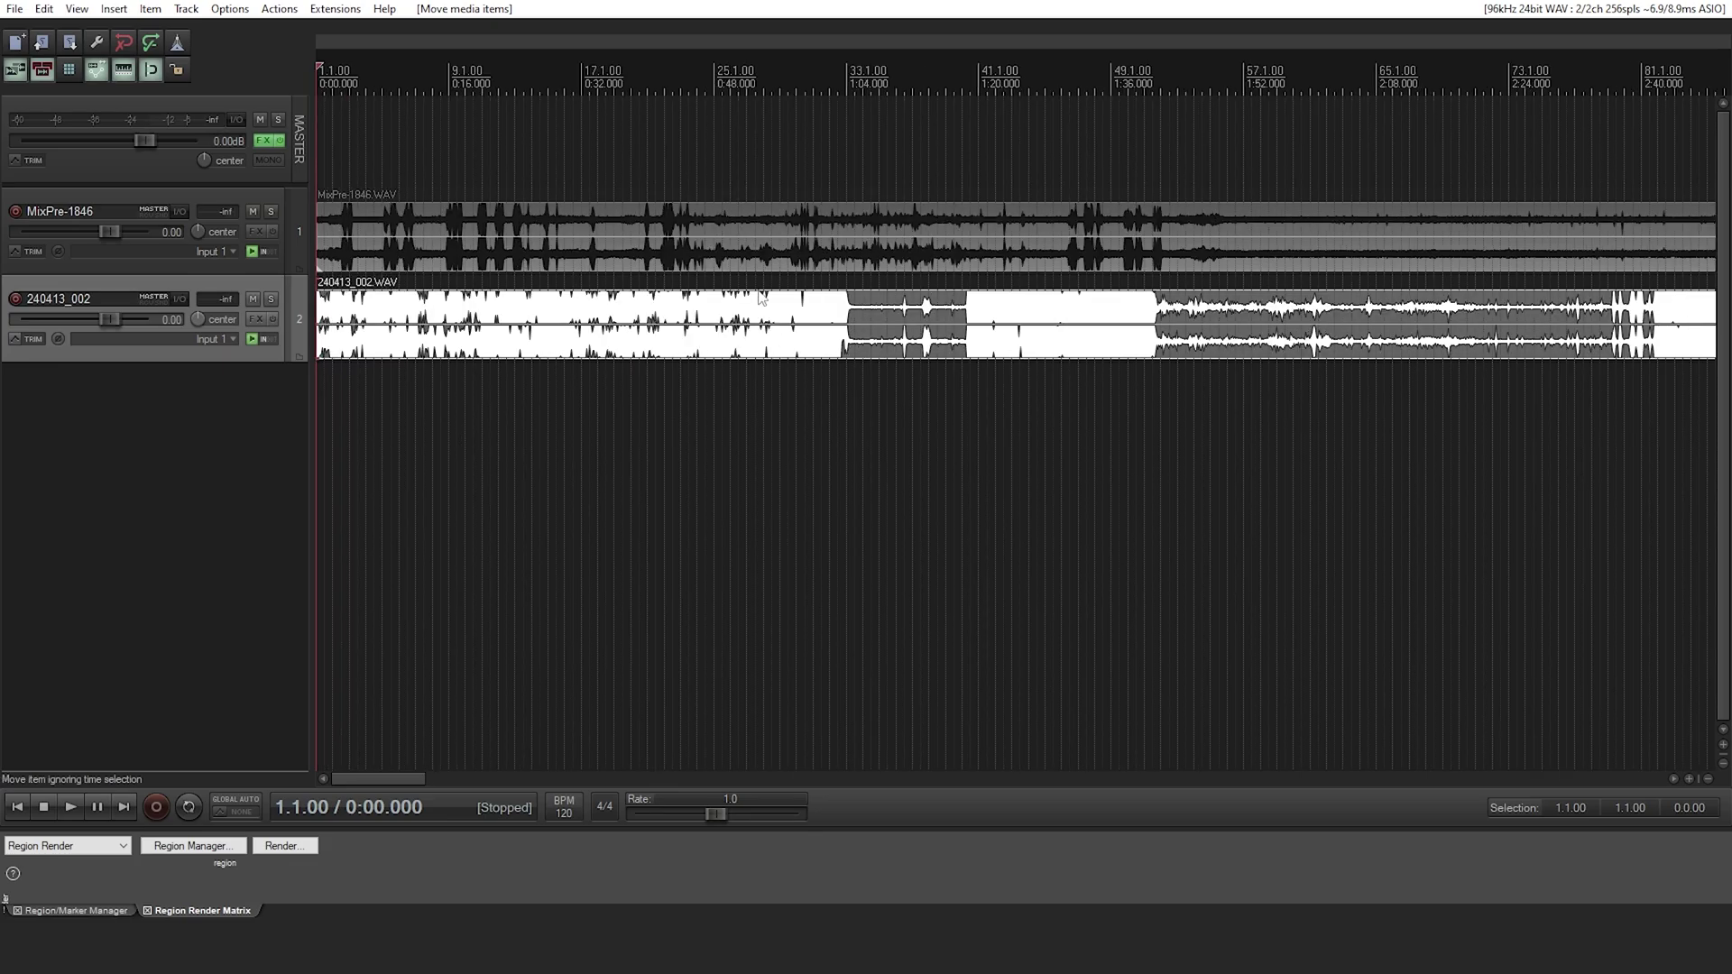
{"action": "scroll", "coordinate": [648, 287], "scroll_direction": "down", "scroll_amount": 2}
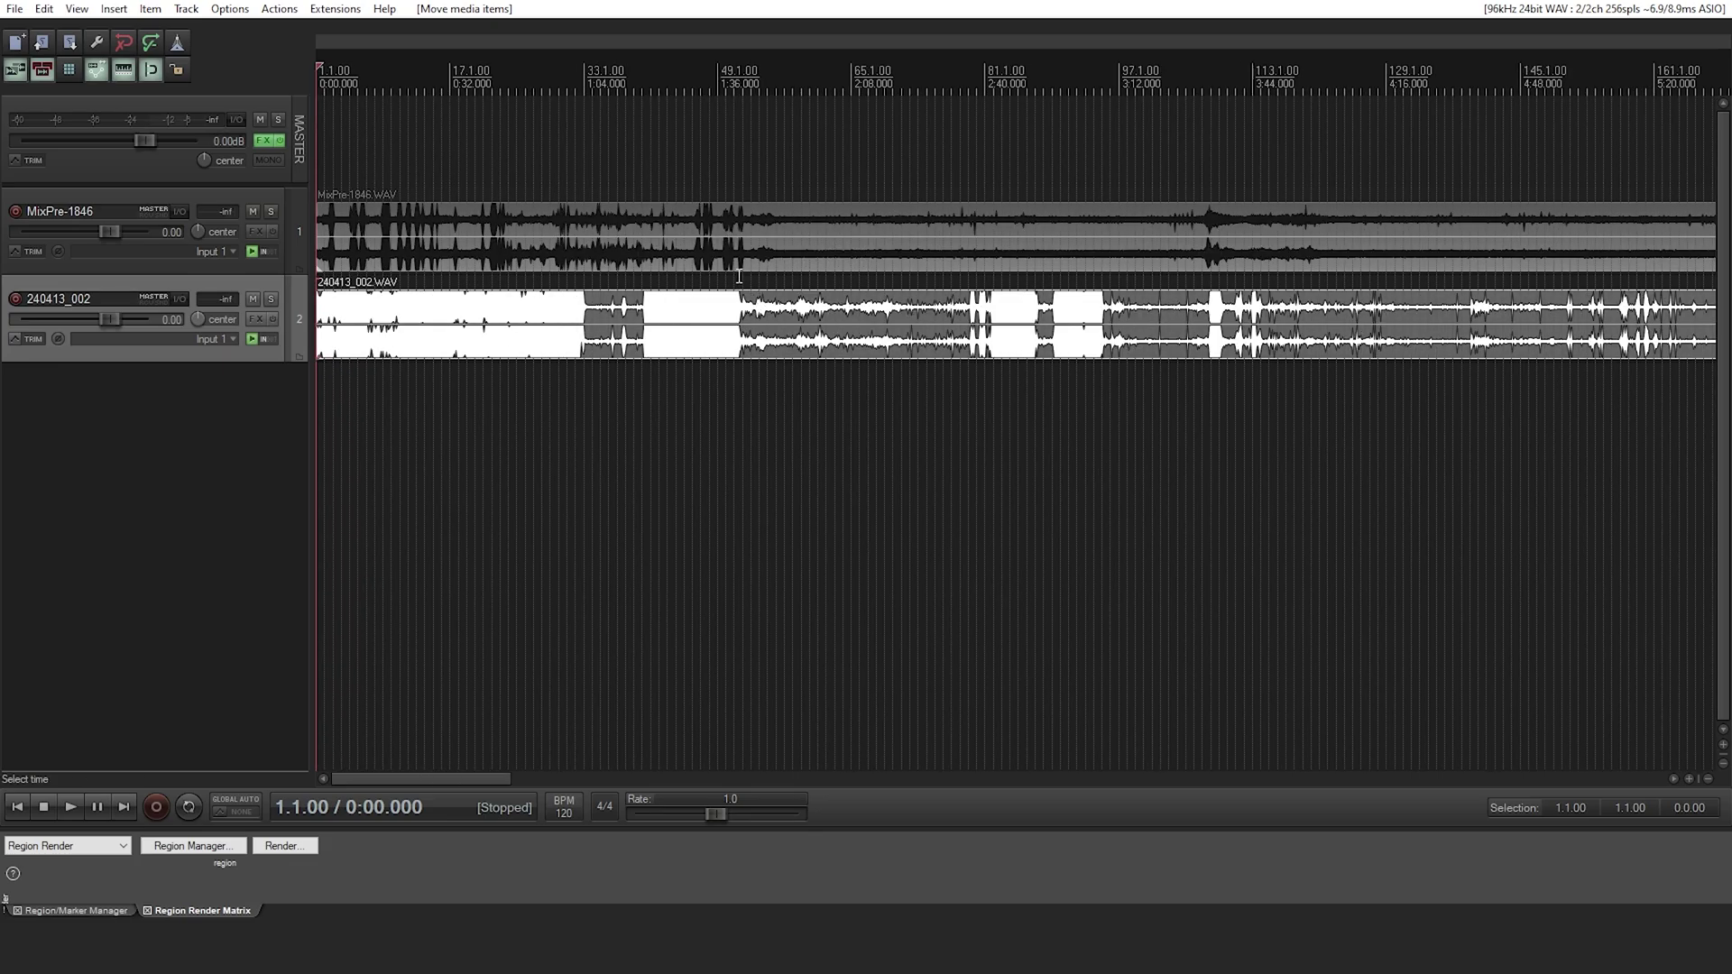
{"action": "left_click", "coordinate": [694, 221]}
{"action": "scroll", "coordinate": [894, 255], "scroll_direction": "up", "scroll_amount": 5}
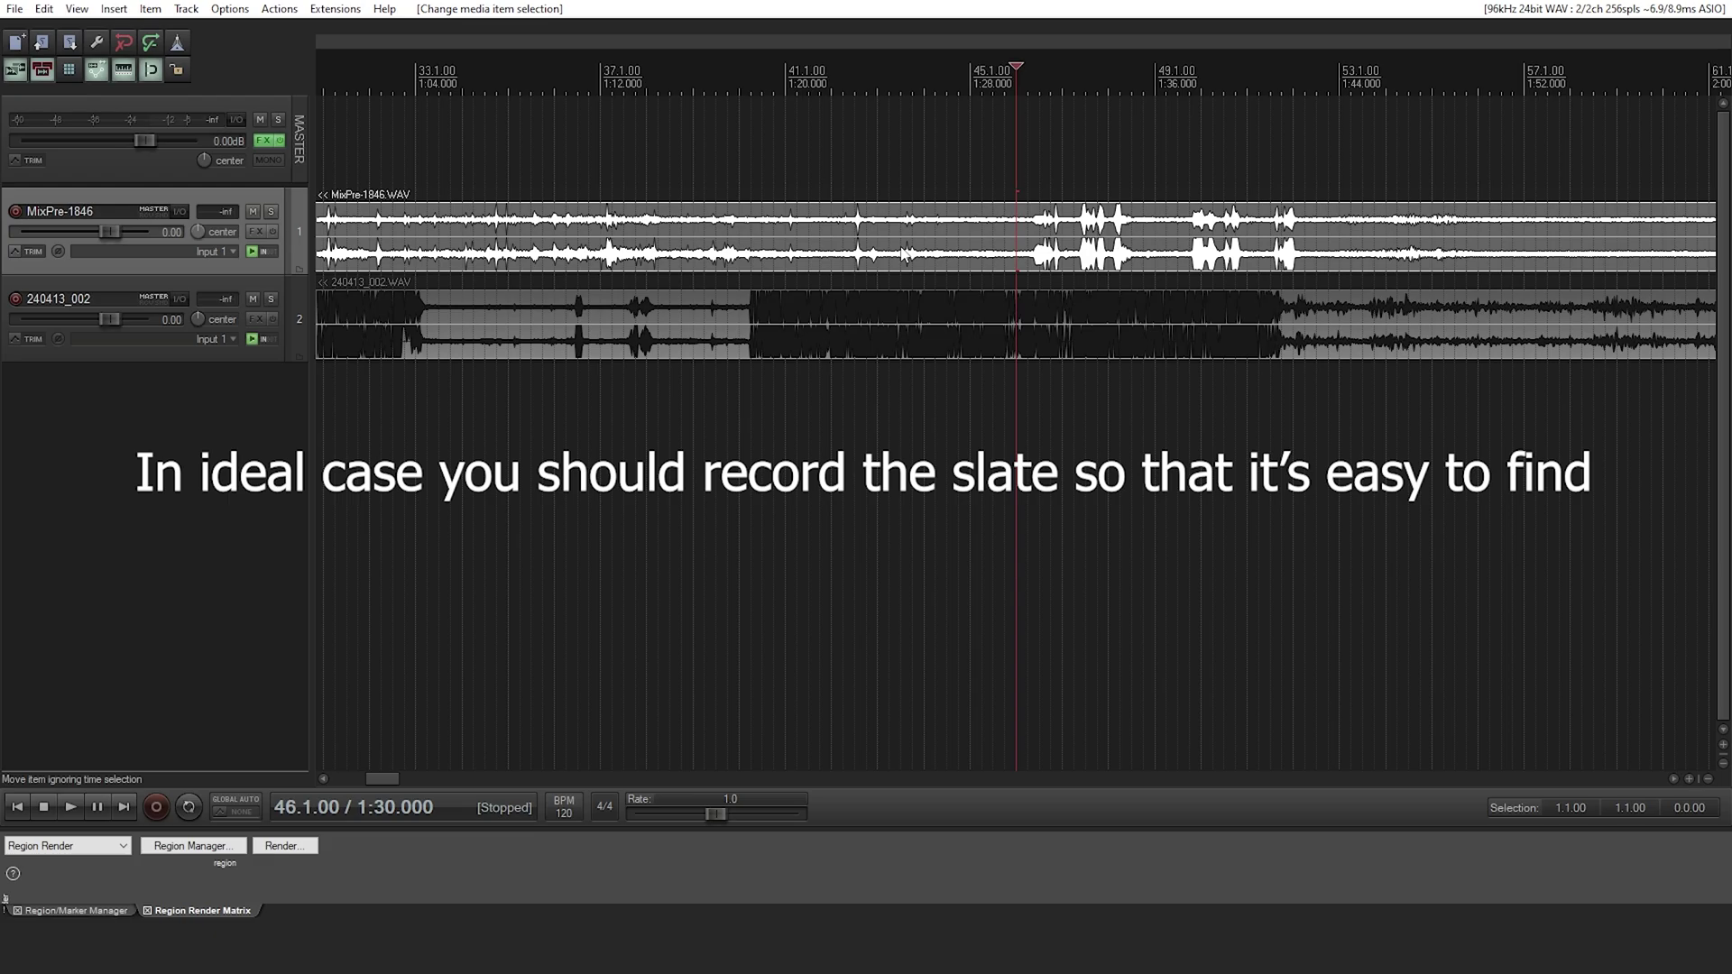
{"action": "scroll", "coordinate": [904, 255], "scroll_direction": "down", "scroll_amount": 3}
{"action": "scroll", "coordinate": [905, 247], "scroll_direction": "up", "scroll_amount": 3}
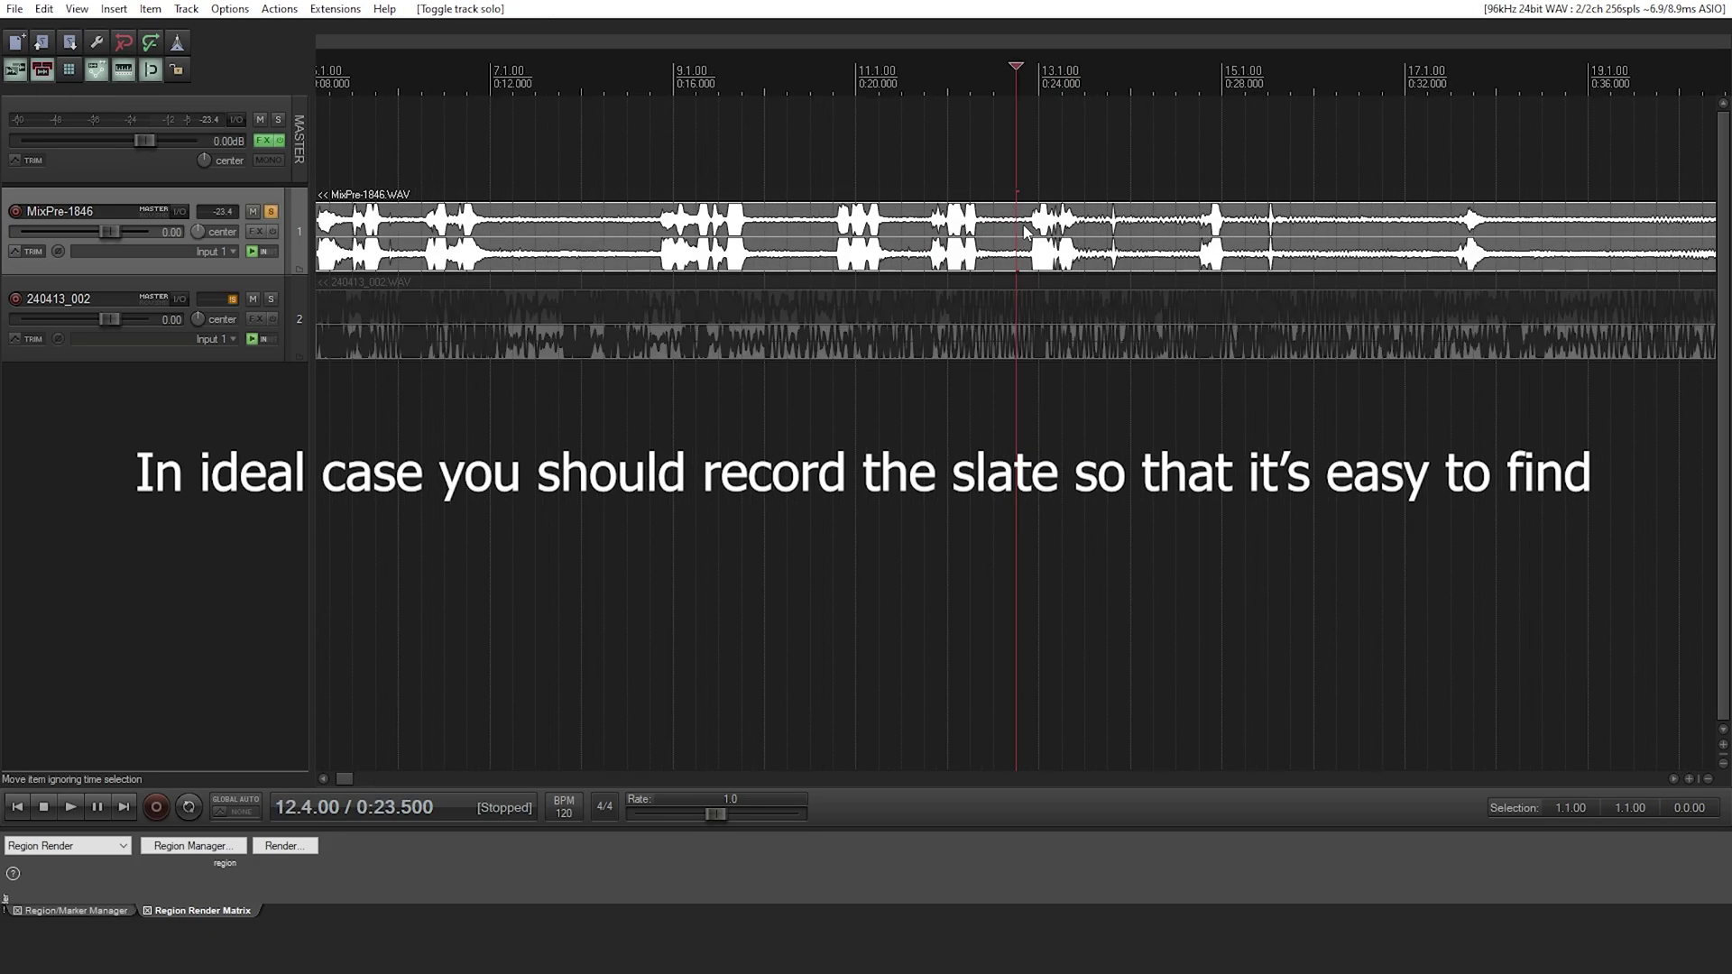
{"action": "key", "text": "space"}
{"action": "key", "text": "space"}
{"action": "key", "text": "space"}
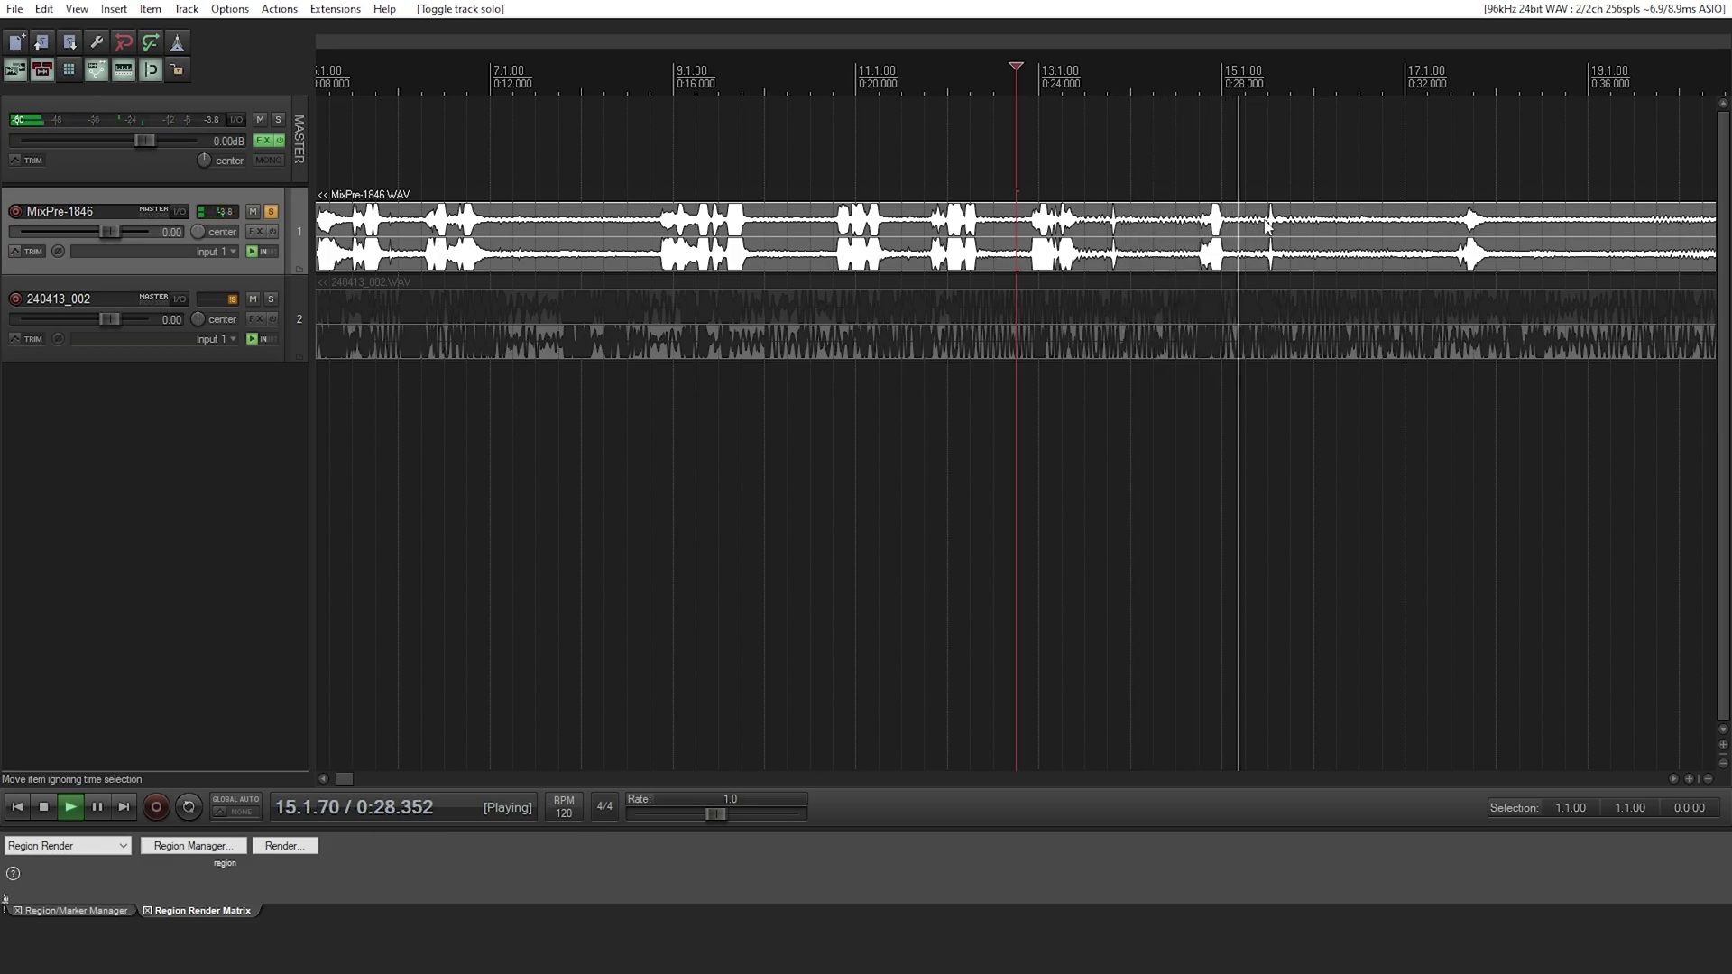
{"action": "key", "text": "space"}
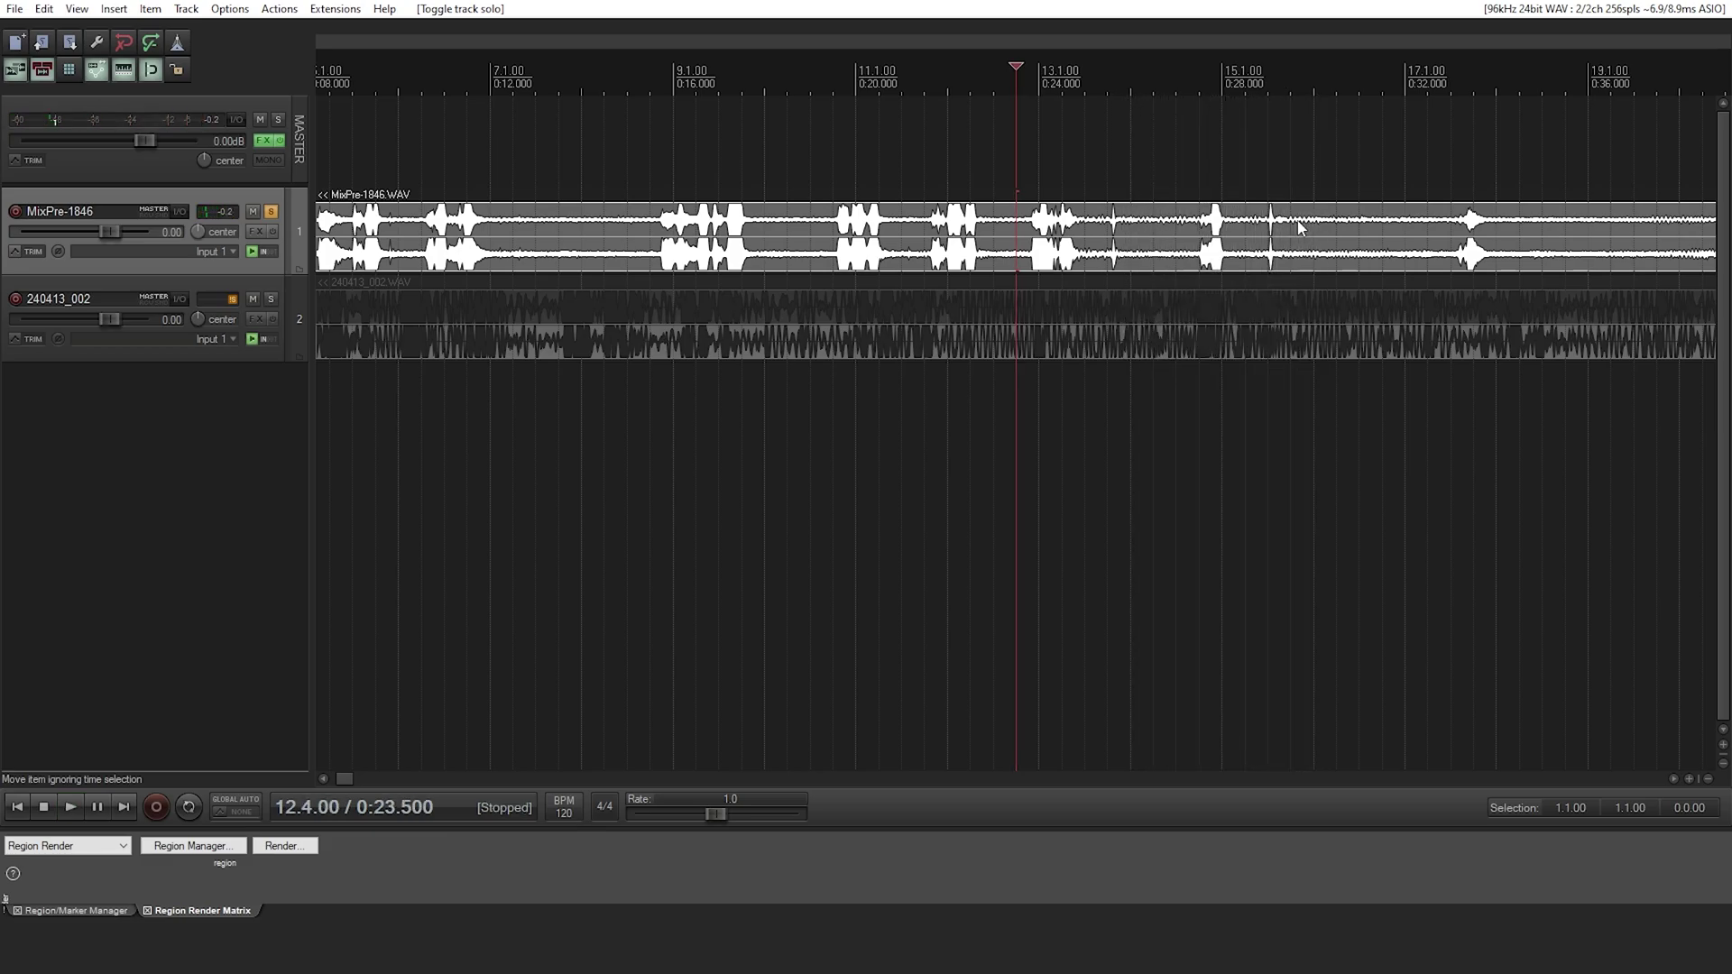
- Split the MixPre-1846 item at 0:25.000, just before the slate, and delete the part preceding the cut
{"action": "left_click", "coordinate": [1090, 225]}
{"action": "key", "text": "s"}
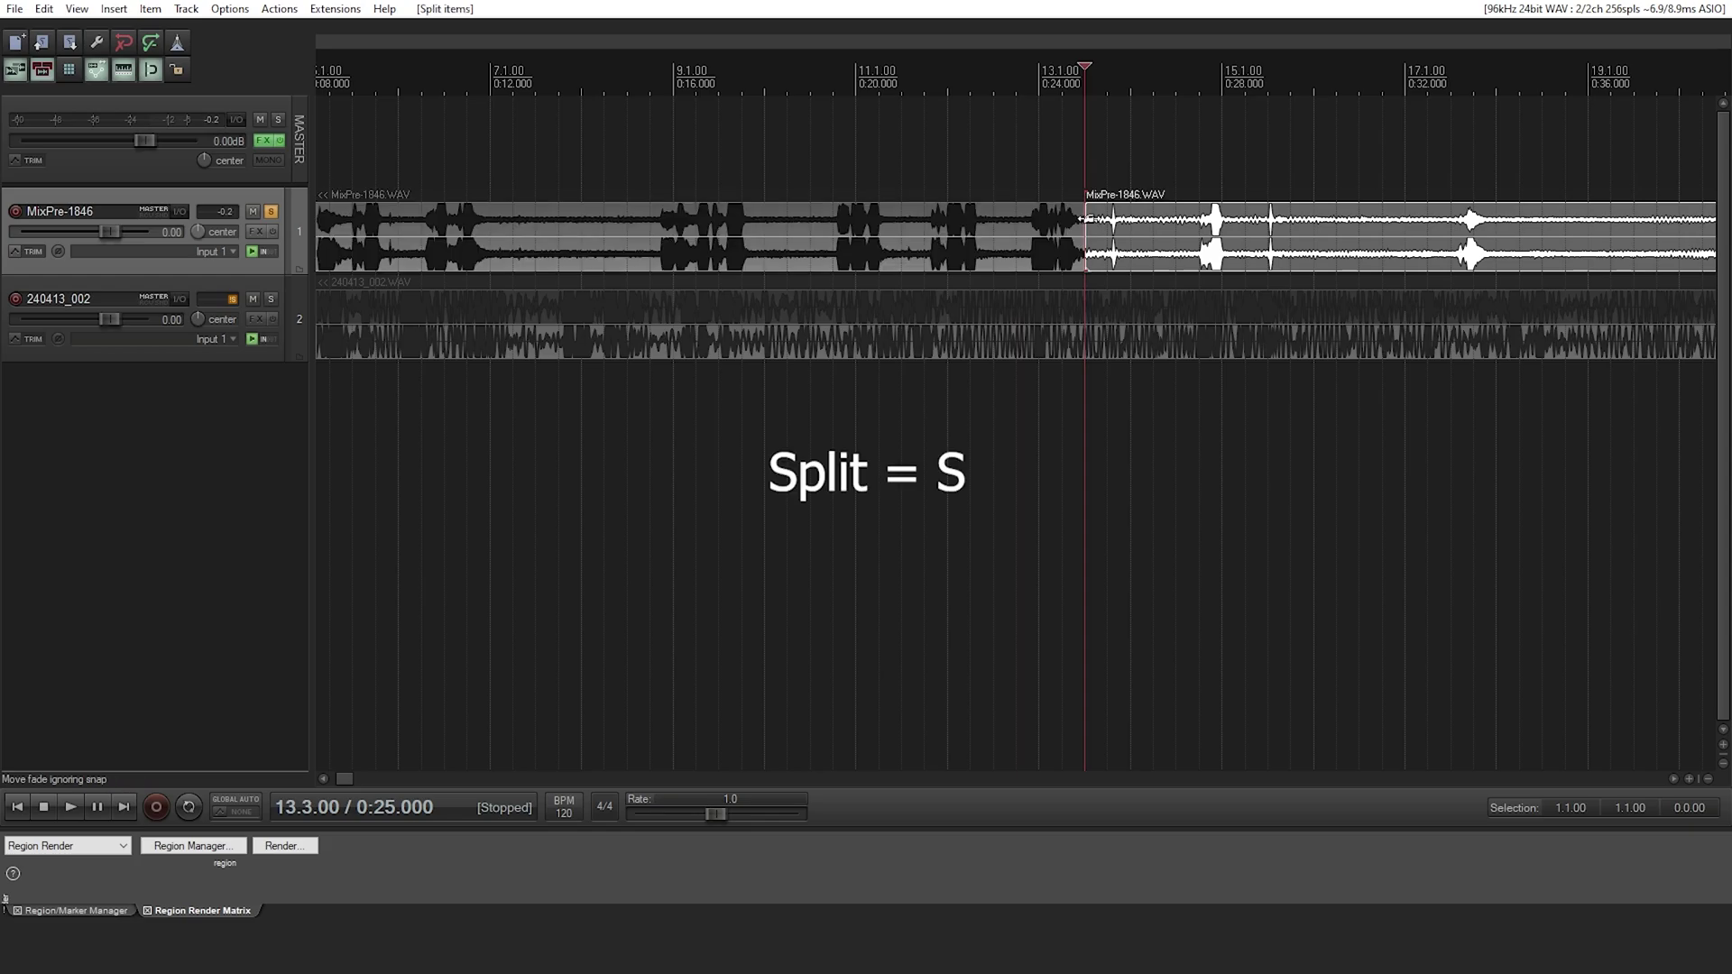
{"action": "left_click", "coordinate": [1038, 248]}
{"action": "key", "text": "Delete"}
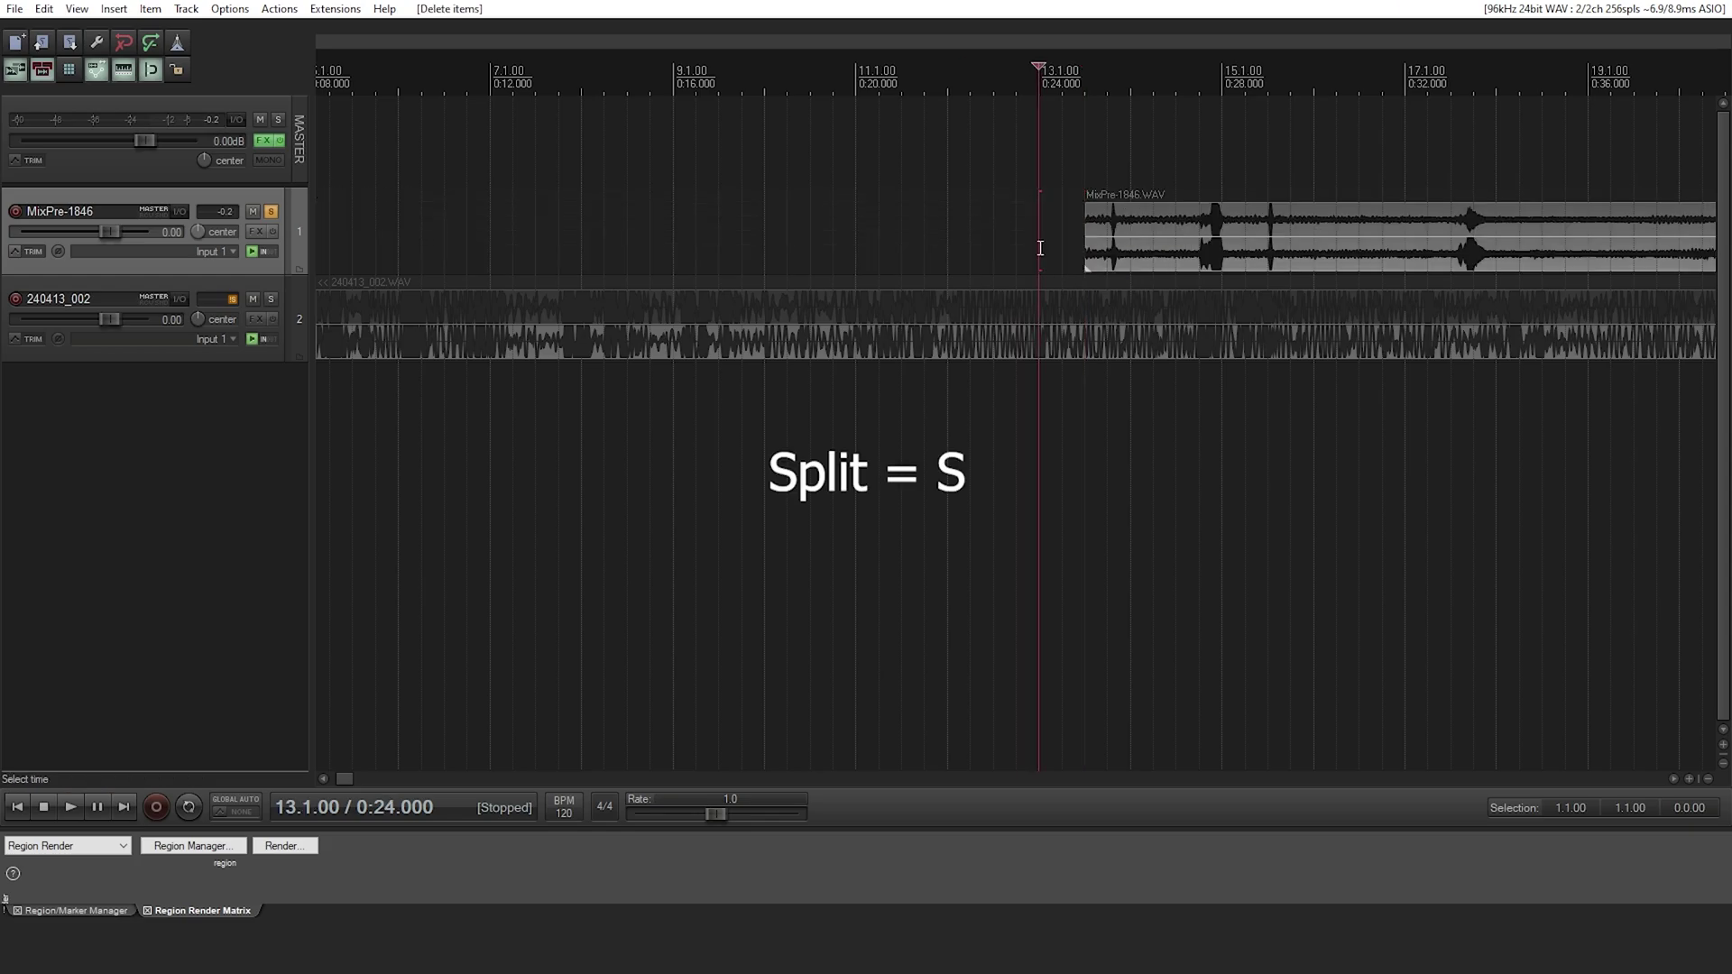
{"action": "left_click", "coordinate": [1091, 251]}
{"action": "scroll", "coordinate": [1090, 250], "scroll_direction": "down", "scroll_amount": 6}
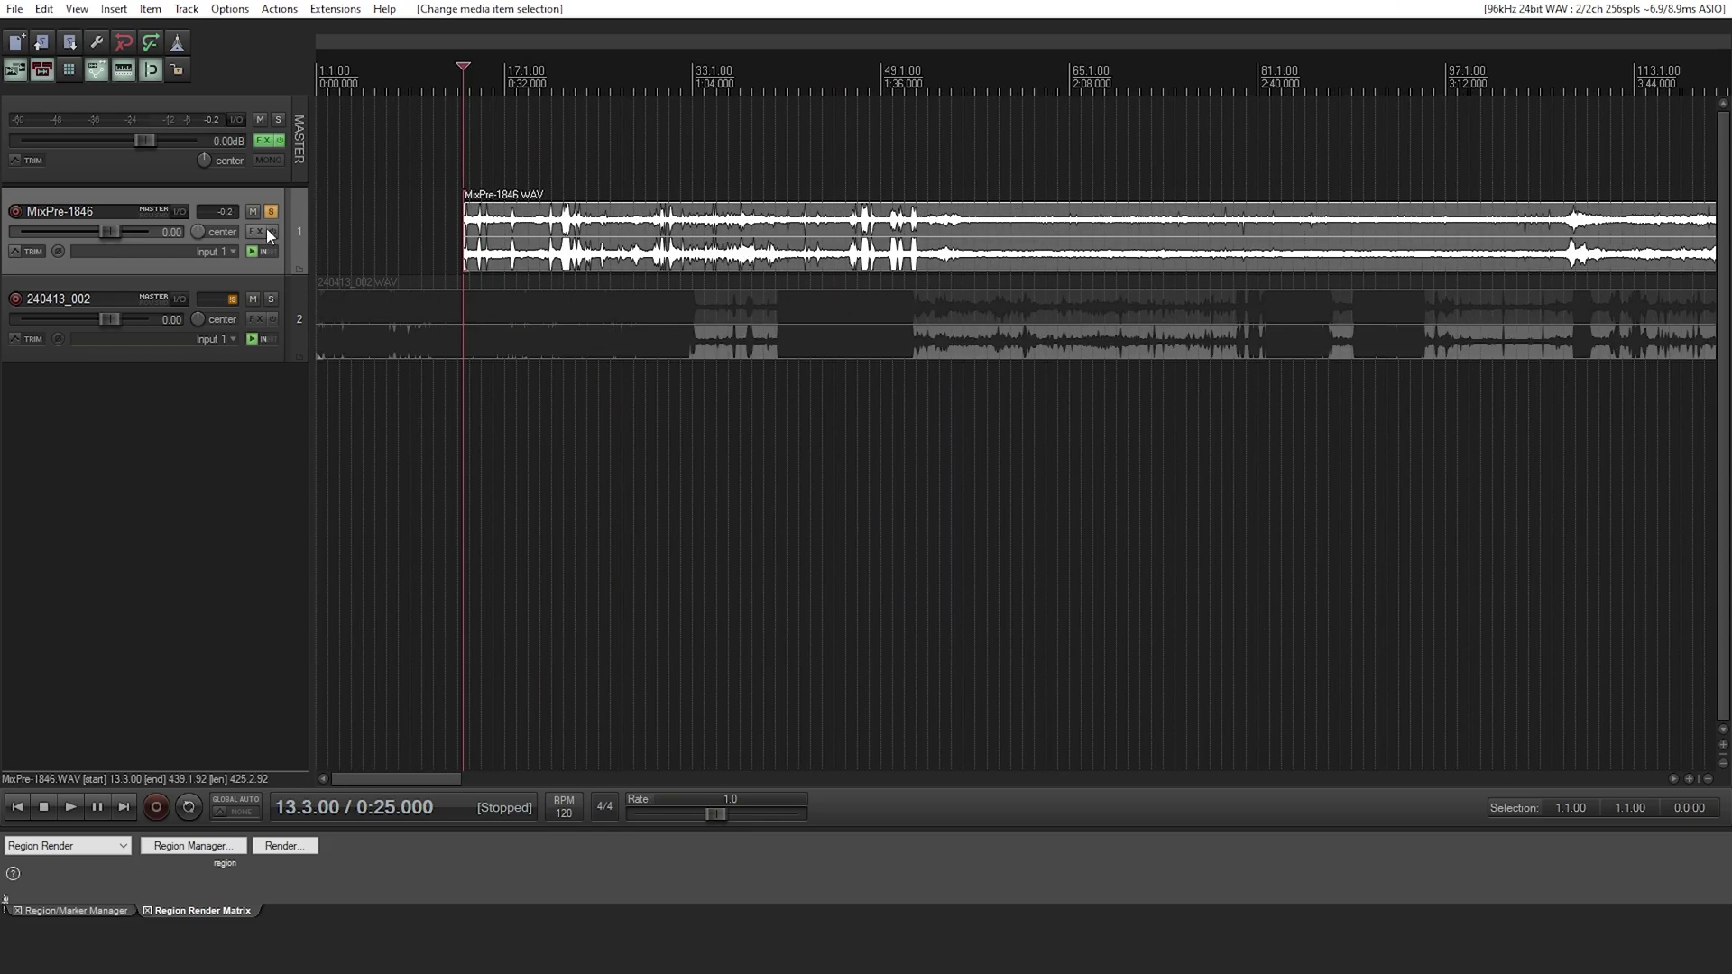
- Solo 240413_002 instead of MixPre-1846 and reduce the displayed height of the waveform peaks
{"action": "left_click", "coordinate": [269, 212]}
{"action": "left_click", "coordinate": [272, 298]}
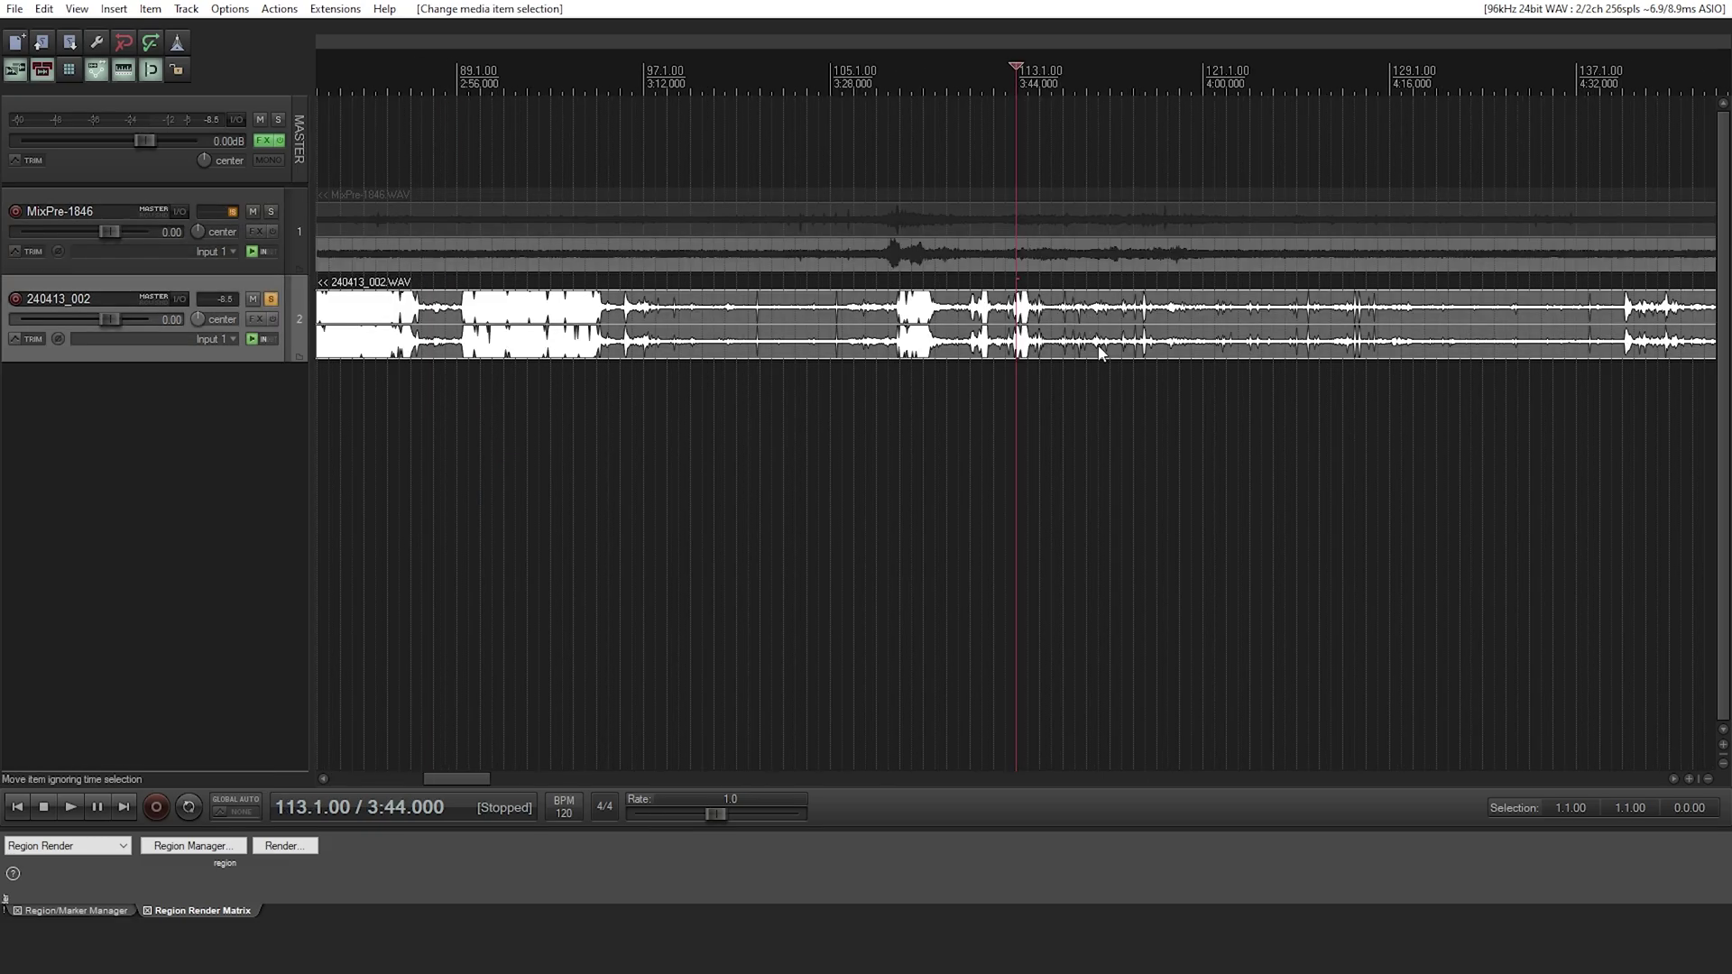
{"action": "scroll", "coordinate": [1083, 343], "scroll_direction": "down", "scroll_amount": 2}
{"action": "scroll", "coordinate": [1021, 334], "scroll_direction": "up", "scroll_amount": 3}
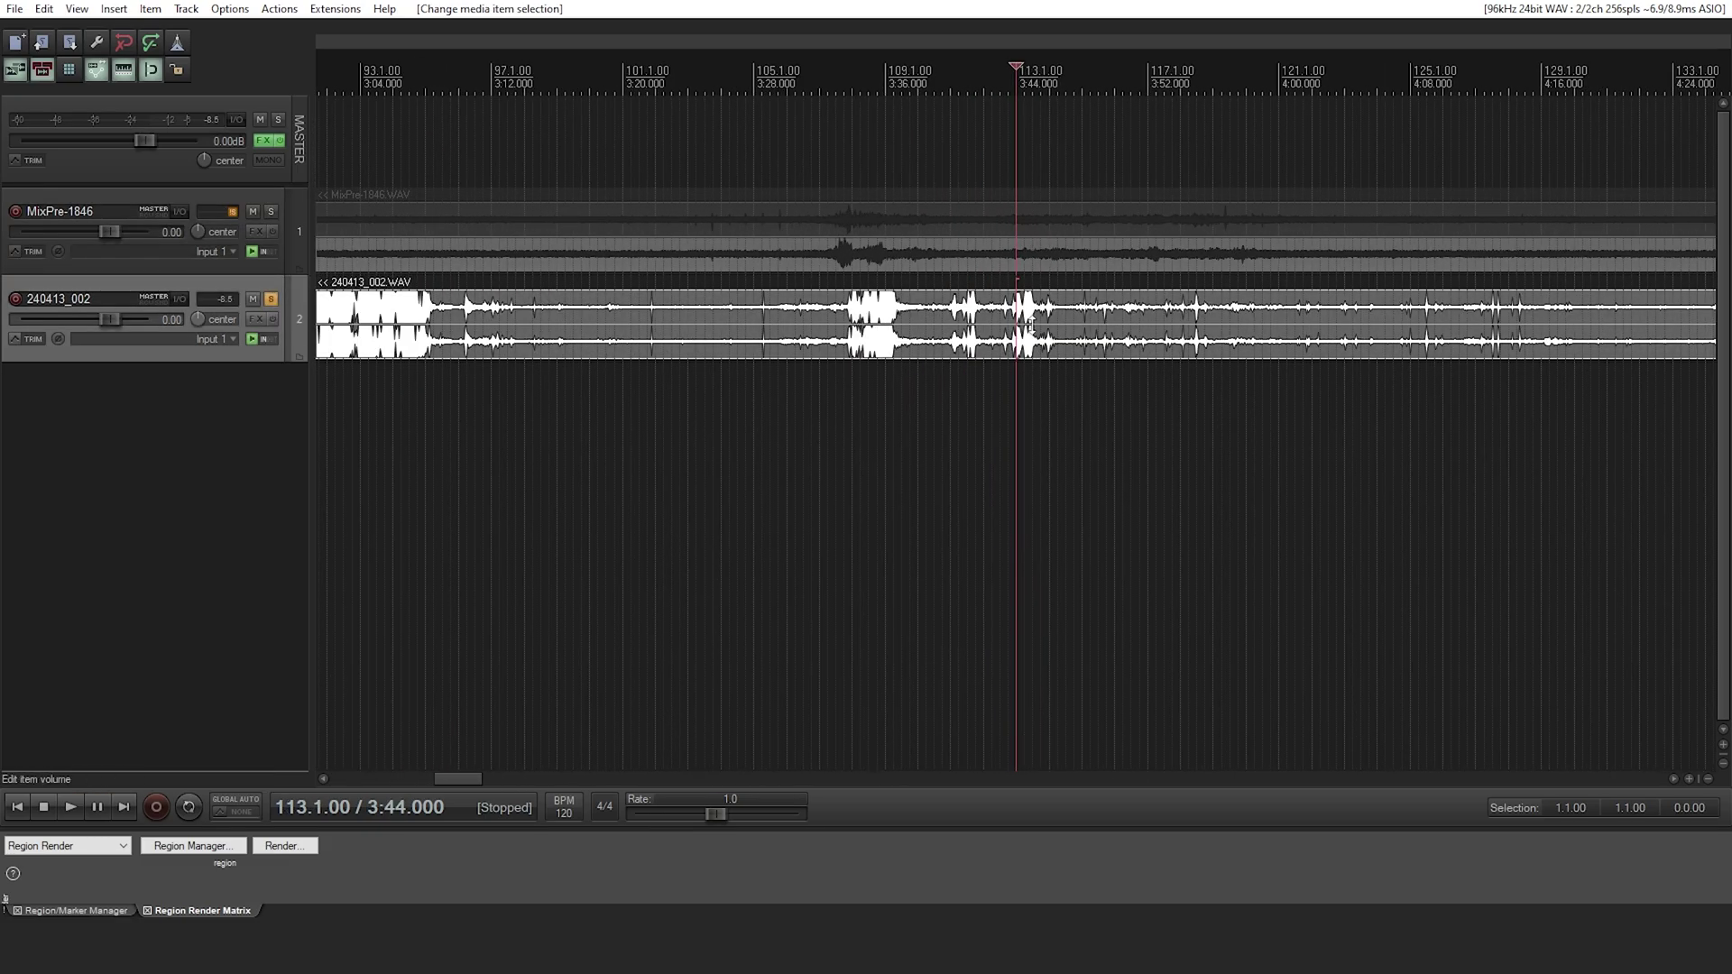
{"action": "scroll", "coordinate": [907, 338], "scroll_direction": "down", "scroll_amount": 1}
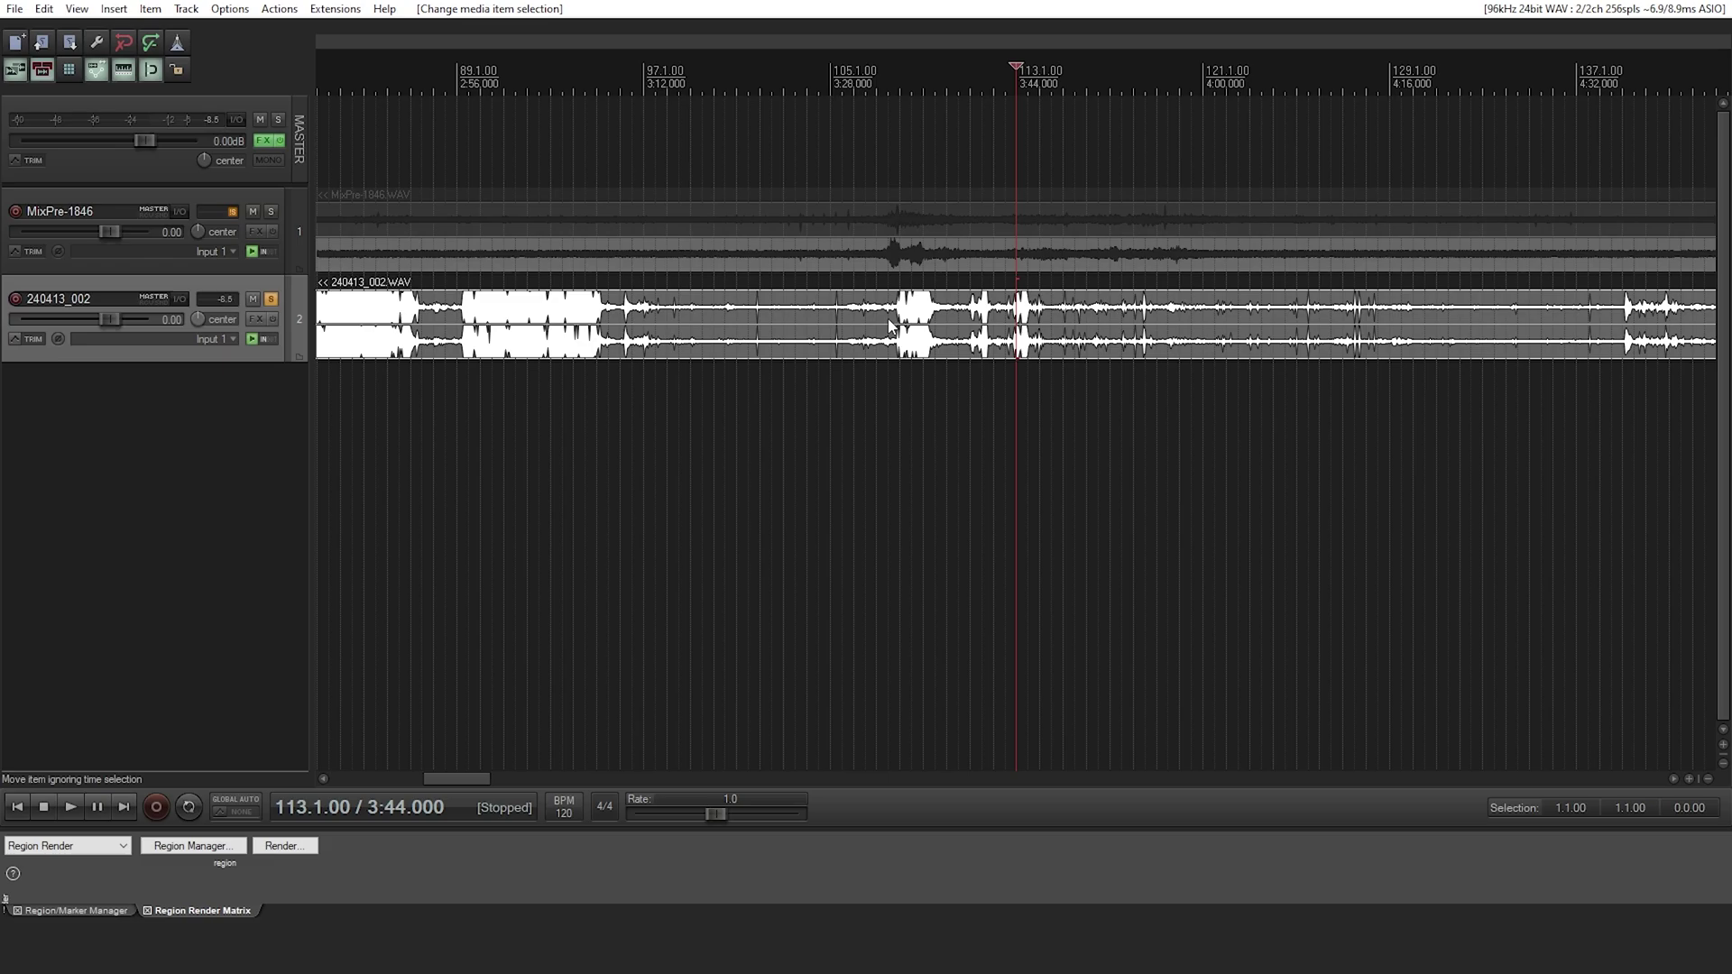
{"action": "key", "text": "shift+Down"}
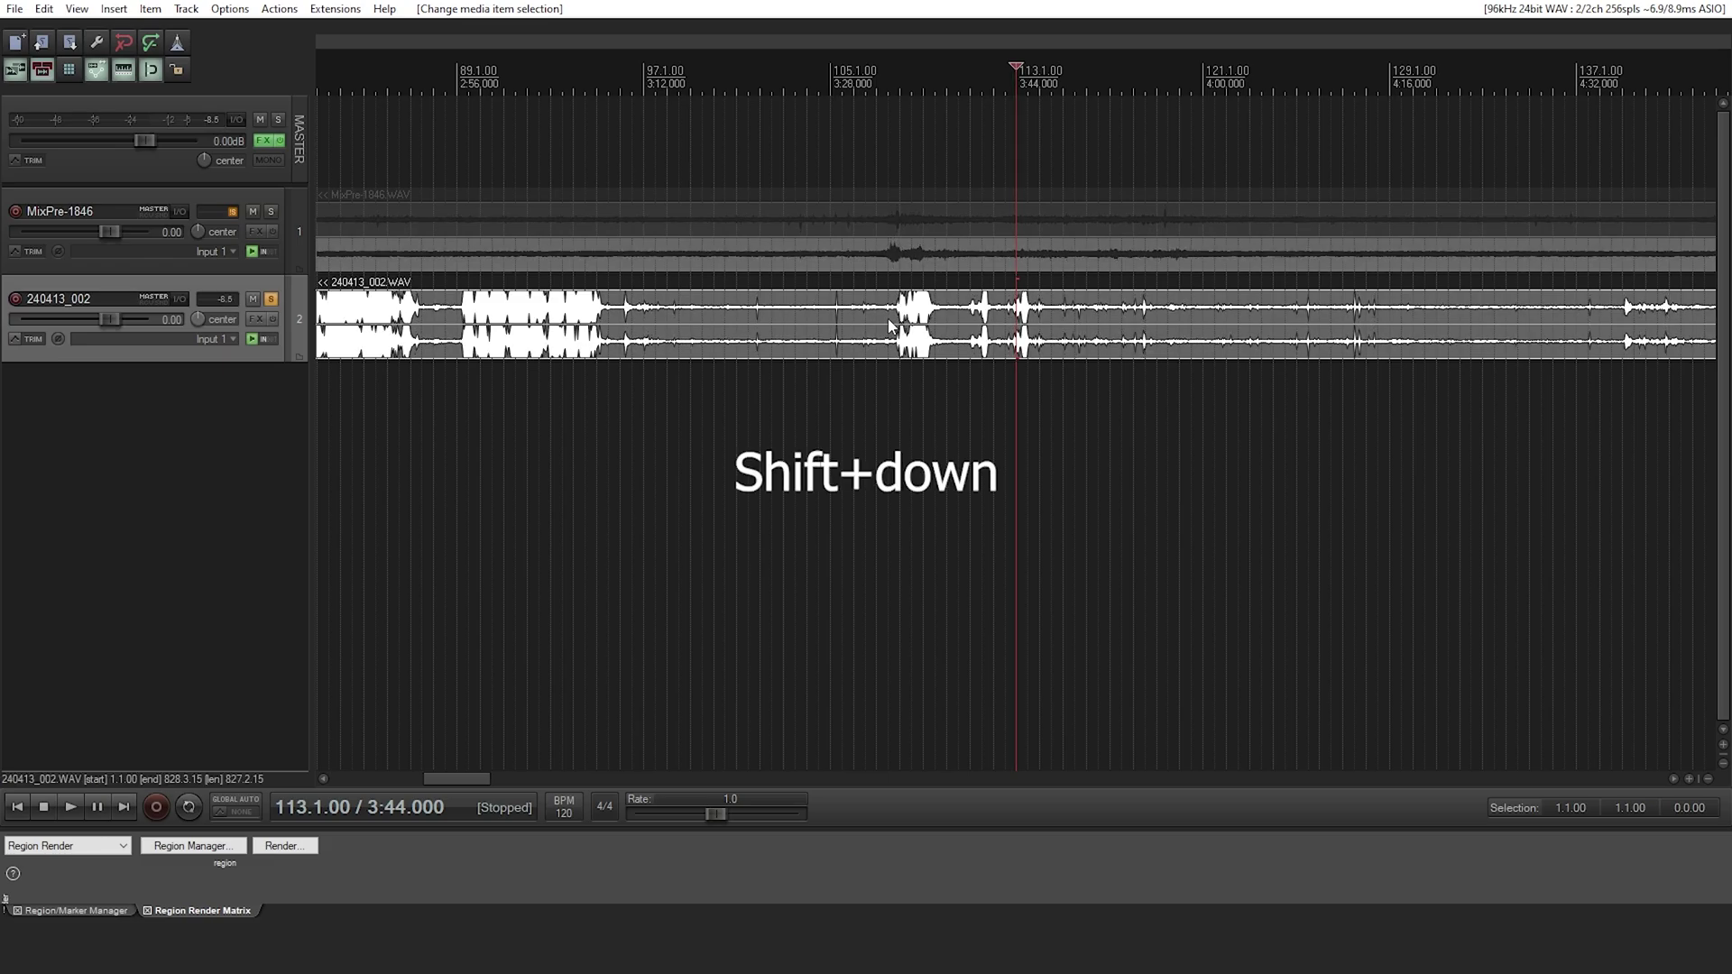
- Locate the slate claps in 240413_002, placing the edit cursor just before them at 5:21.500
{"action": "scroll", "coordinate": [888, 318], "scroll_direction": "down", "scroll_amount": 3}
{"action": "left_click", "coordinate": [1415, 310]}
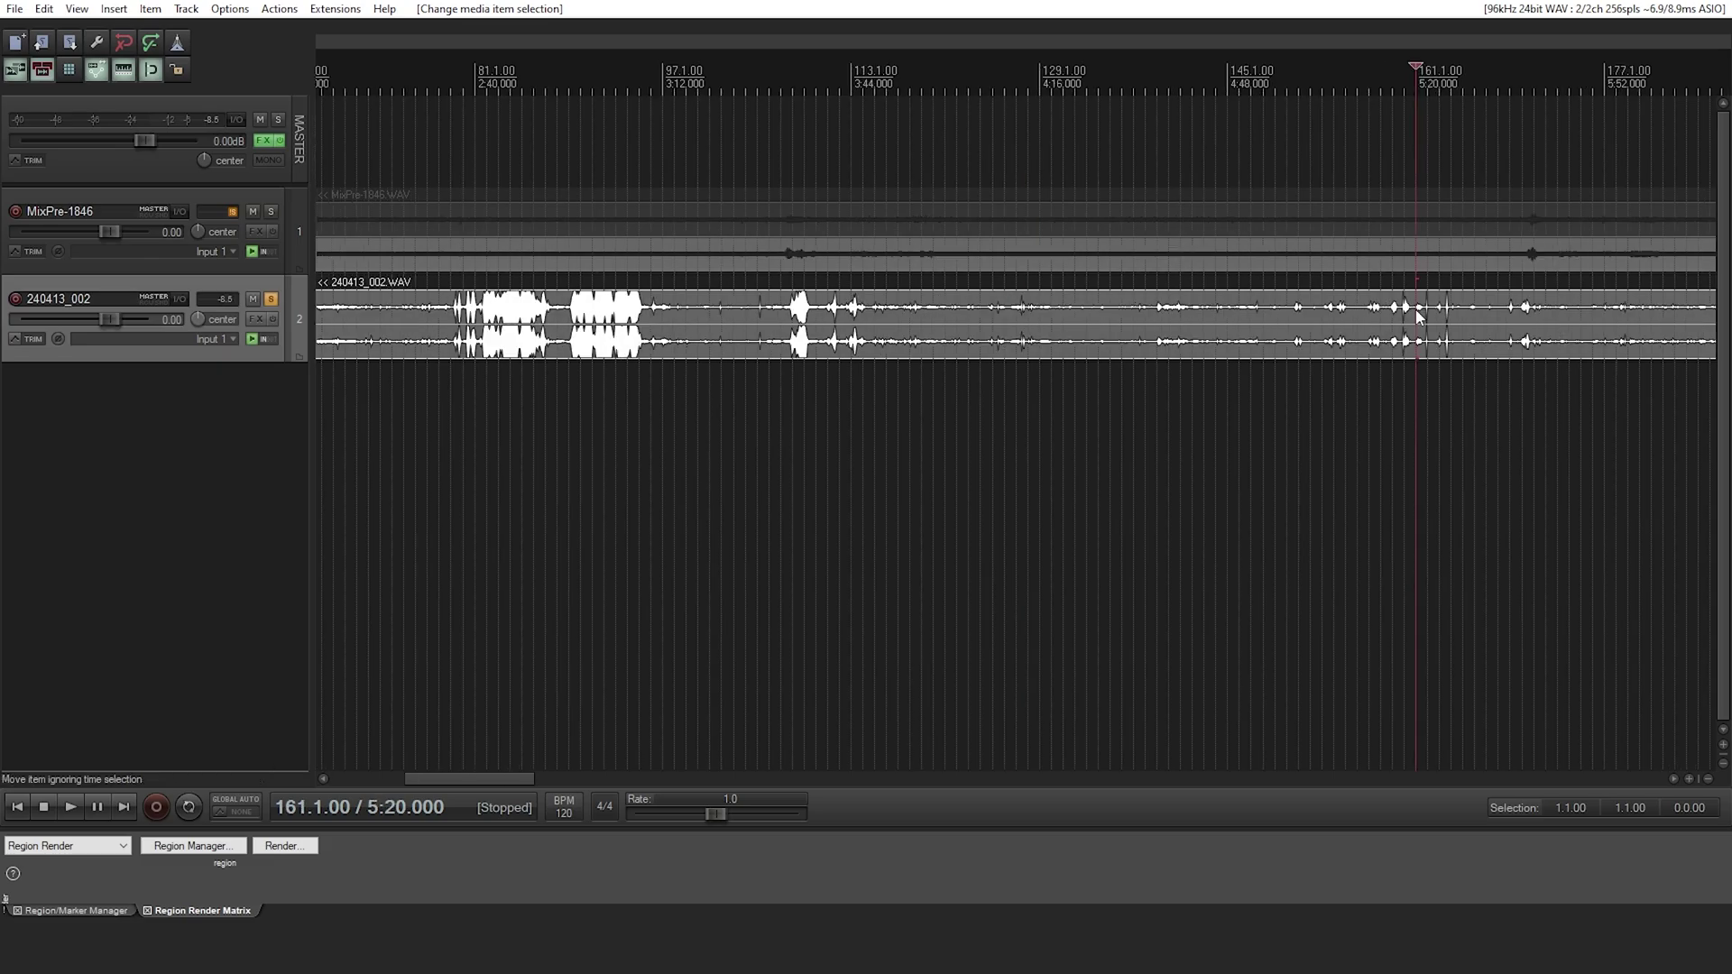
{"action": "scroll", "coordinate": [1431, 317], "scroll_direction": "up", "scroll_amount": 5}
{"action": "left_click", "coordinate": [1049, 309]}
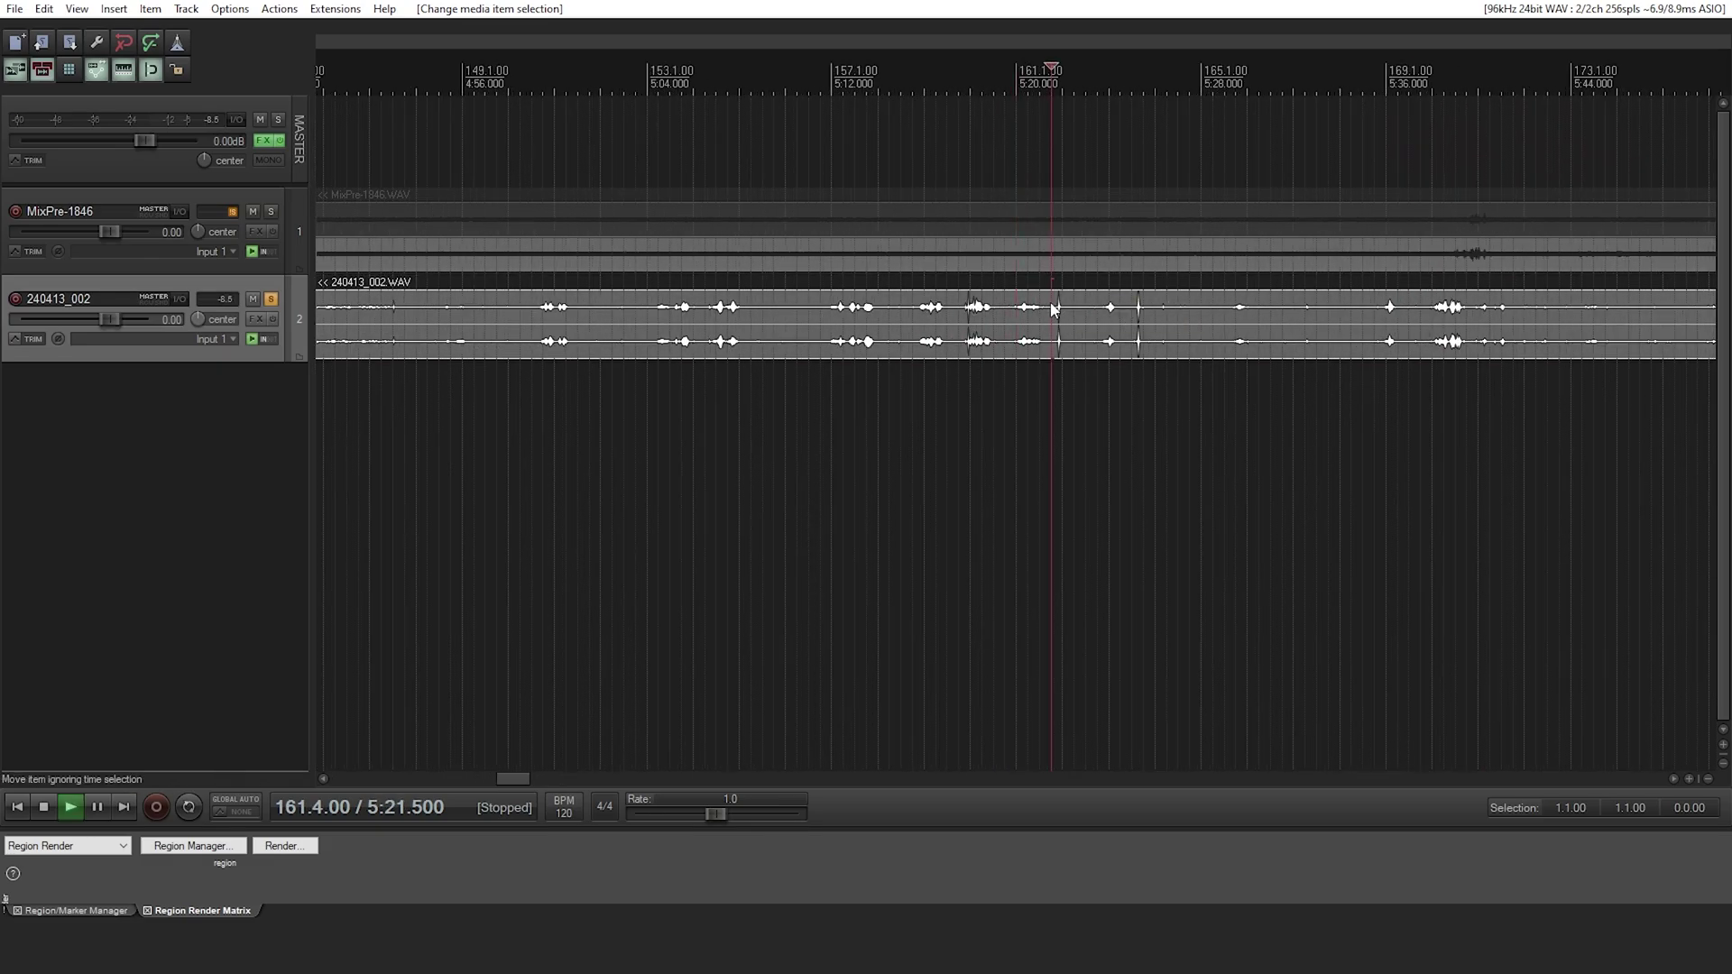
{"action": "scroll", "coordinate": [948, 325], "scroll_direction": "down", "scroll_amount": 4}
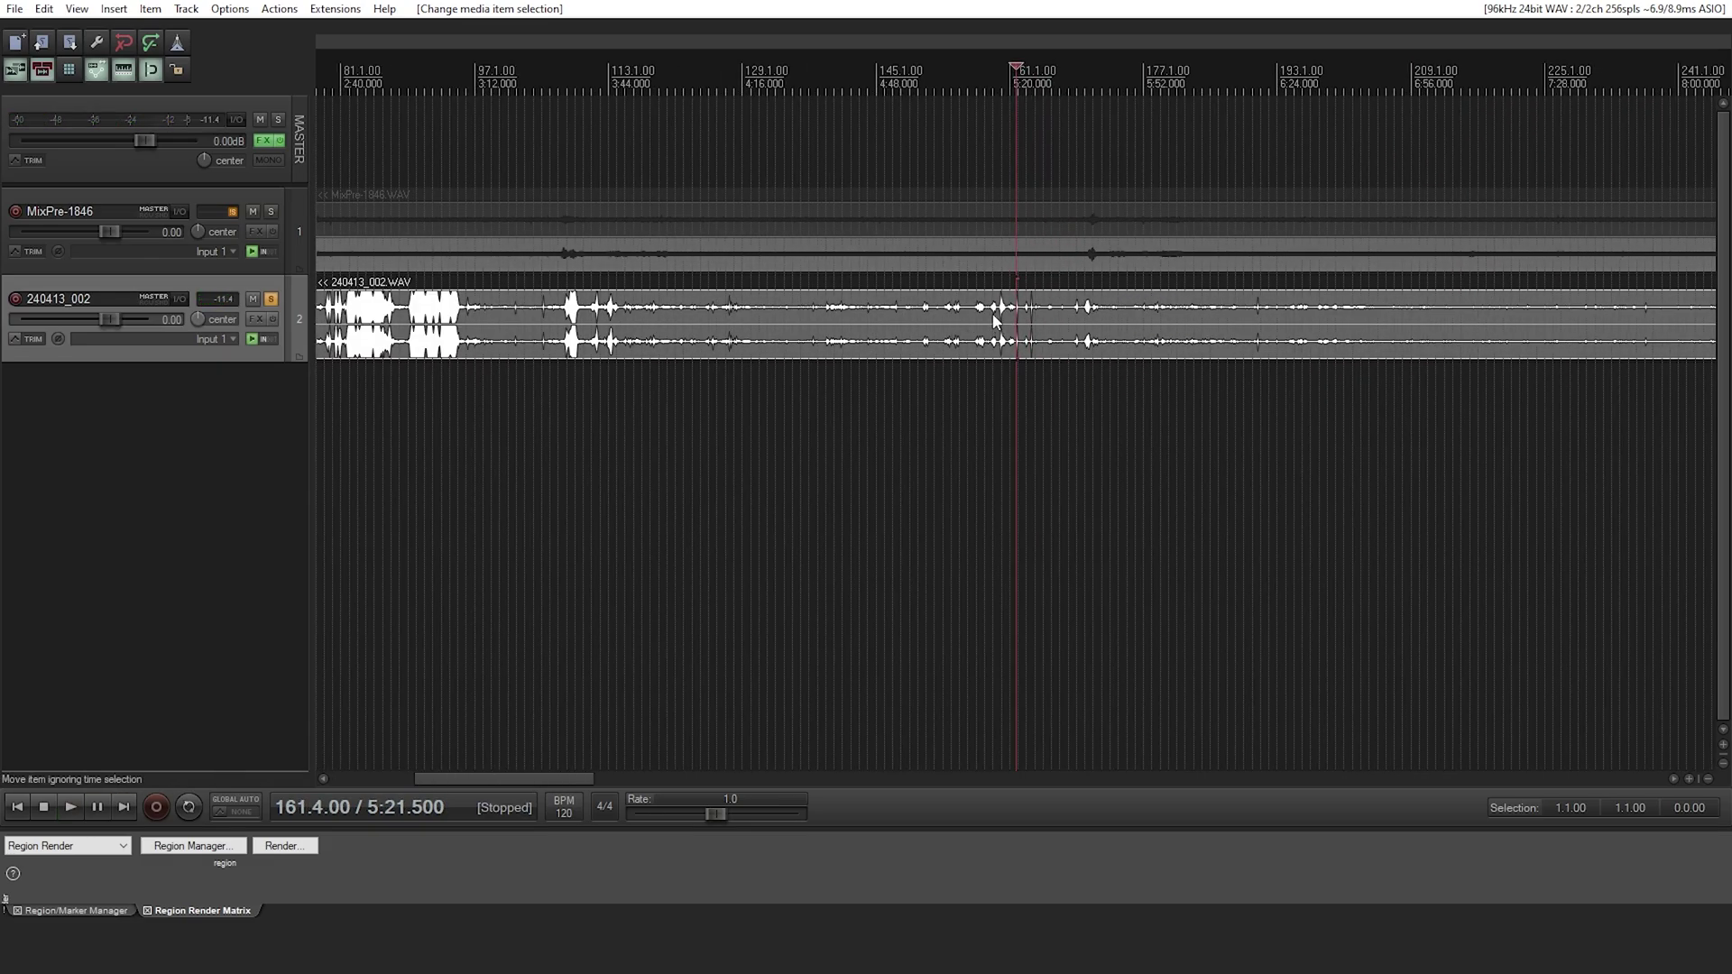
{"action": "scroll", "coordinate": [1001, 311], "scroll_direction": "up", "scroll_amount": 4}
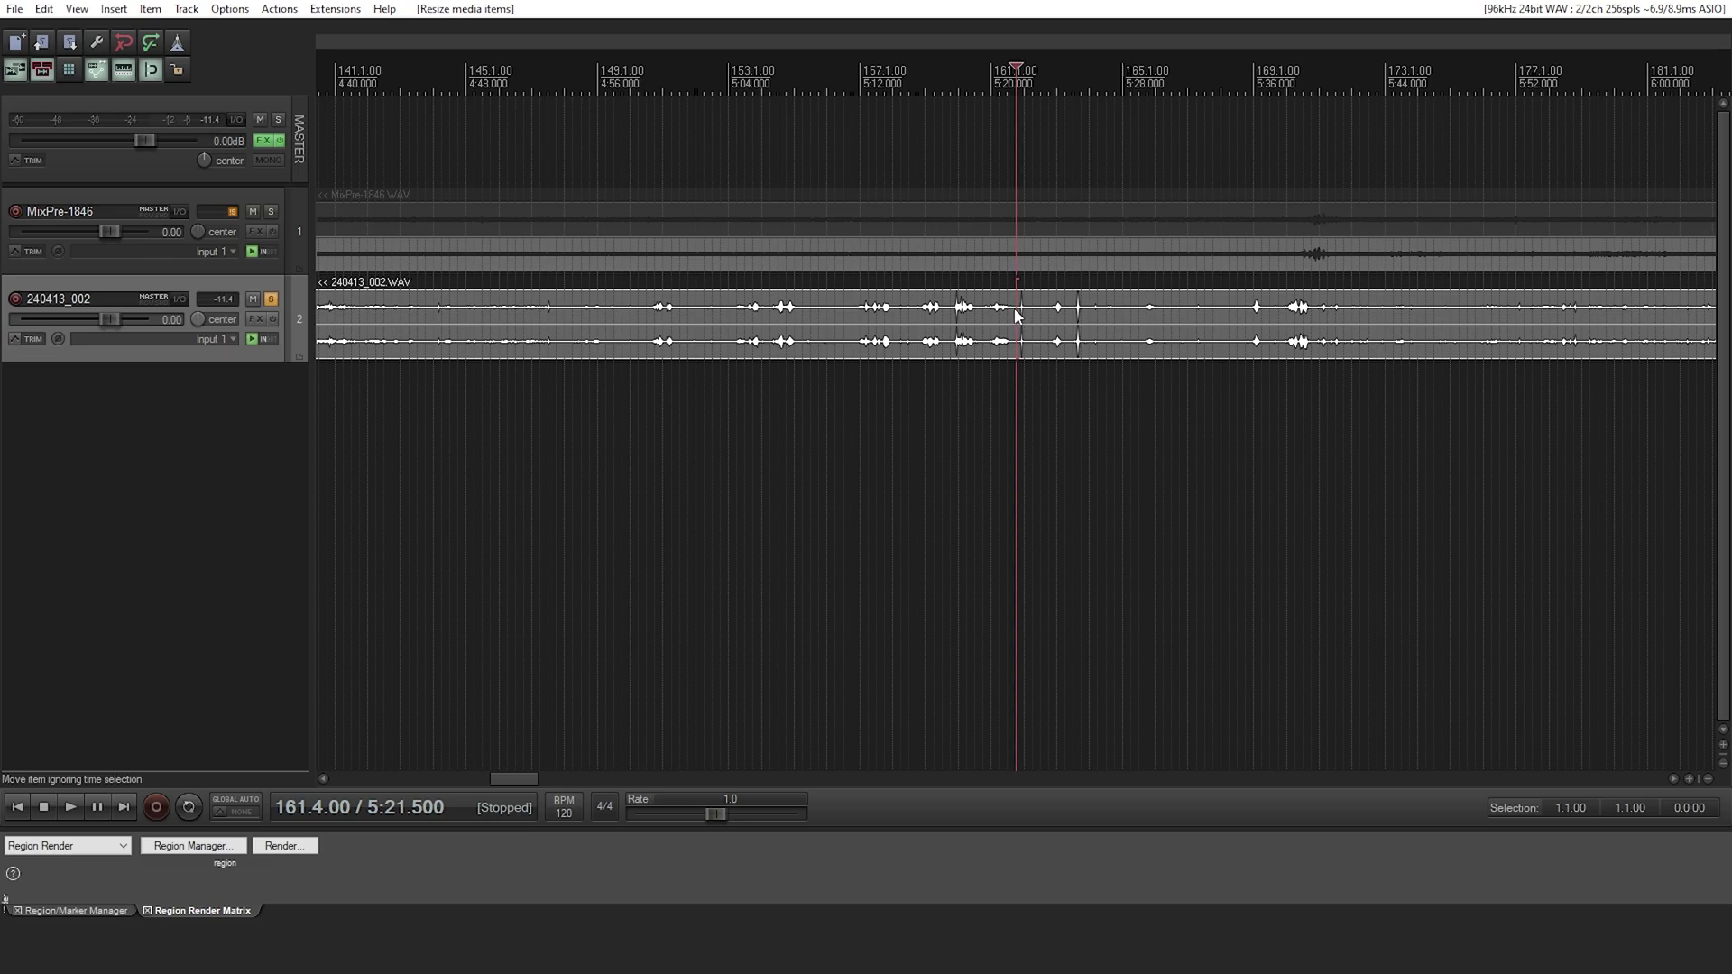
- Split the 240413_002 item at 5:21.500 and delete the part before the slate
{"action": "key", "text": "s"}
{"action": "left_click", "coordinate": [917, 352]}
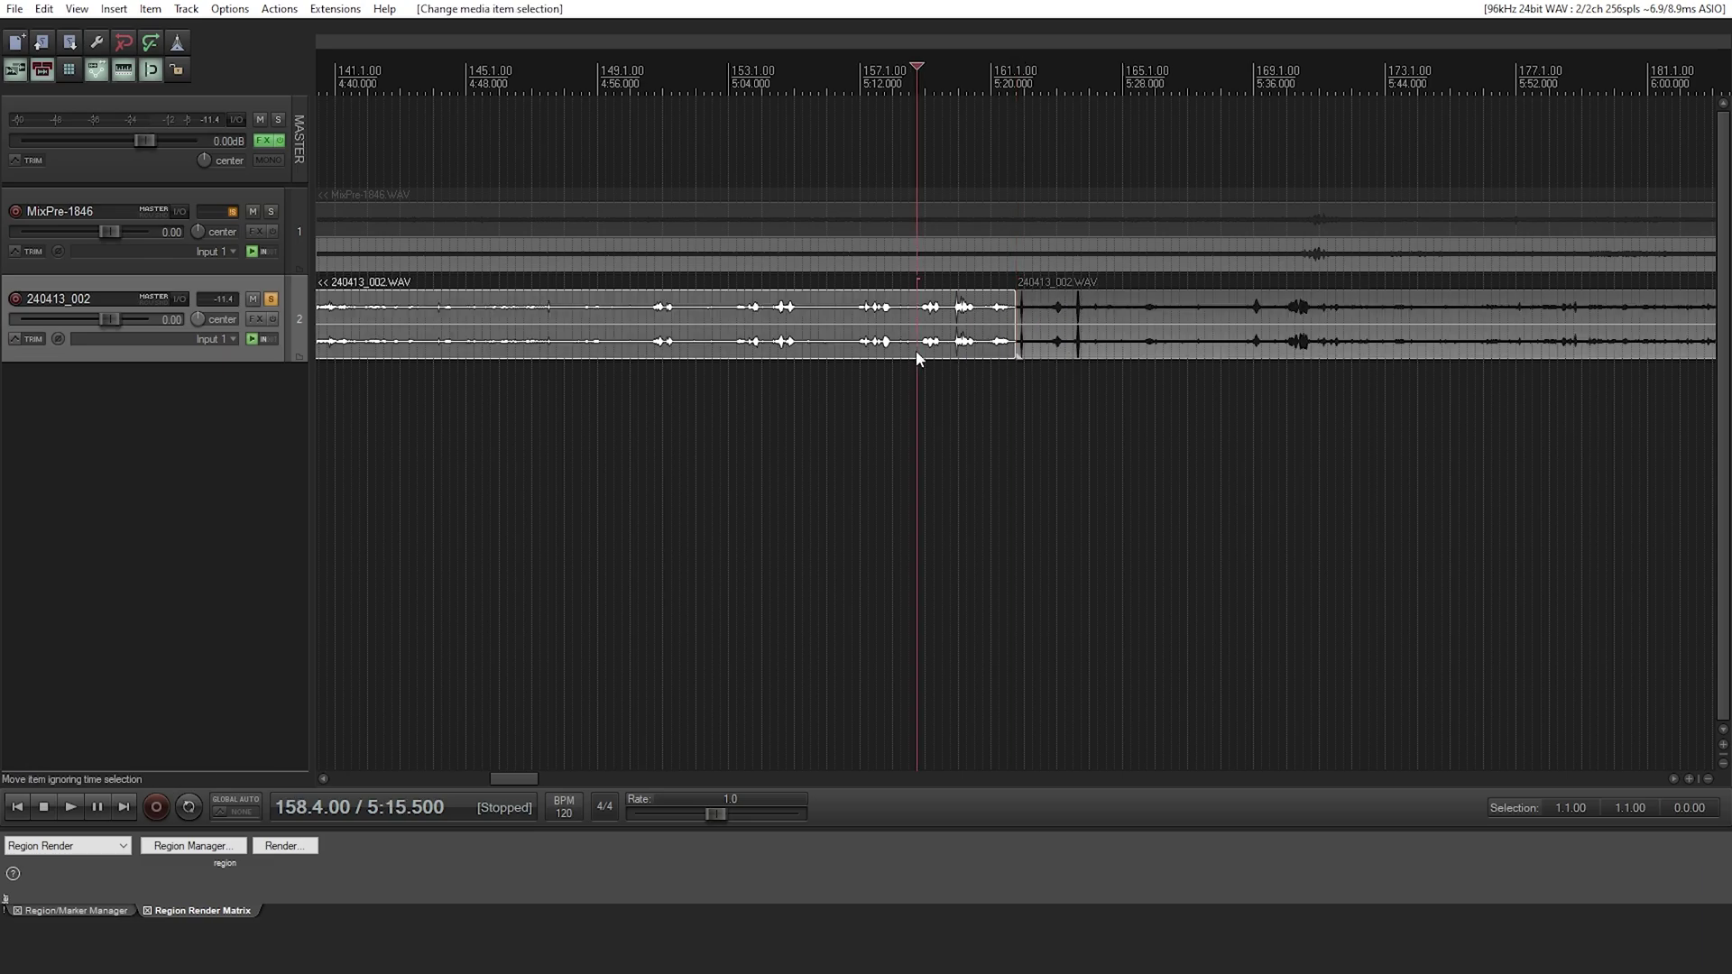
{"action": "key", "text": "Delete"}
- Move the remaining 240413_002 item back so it starts together with the MixPre-1846 item at 0:25.000
{"action": "scroll", "coordinate": [918, 352], "scroll_direction": "down", "scroll_amount": 3}
{"action": "left_click_drag", "start_coordinate": [1052, 339], "coordinate": [484, 330]}
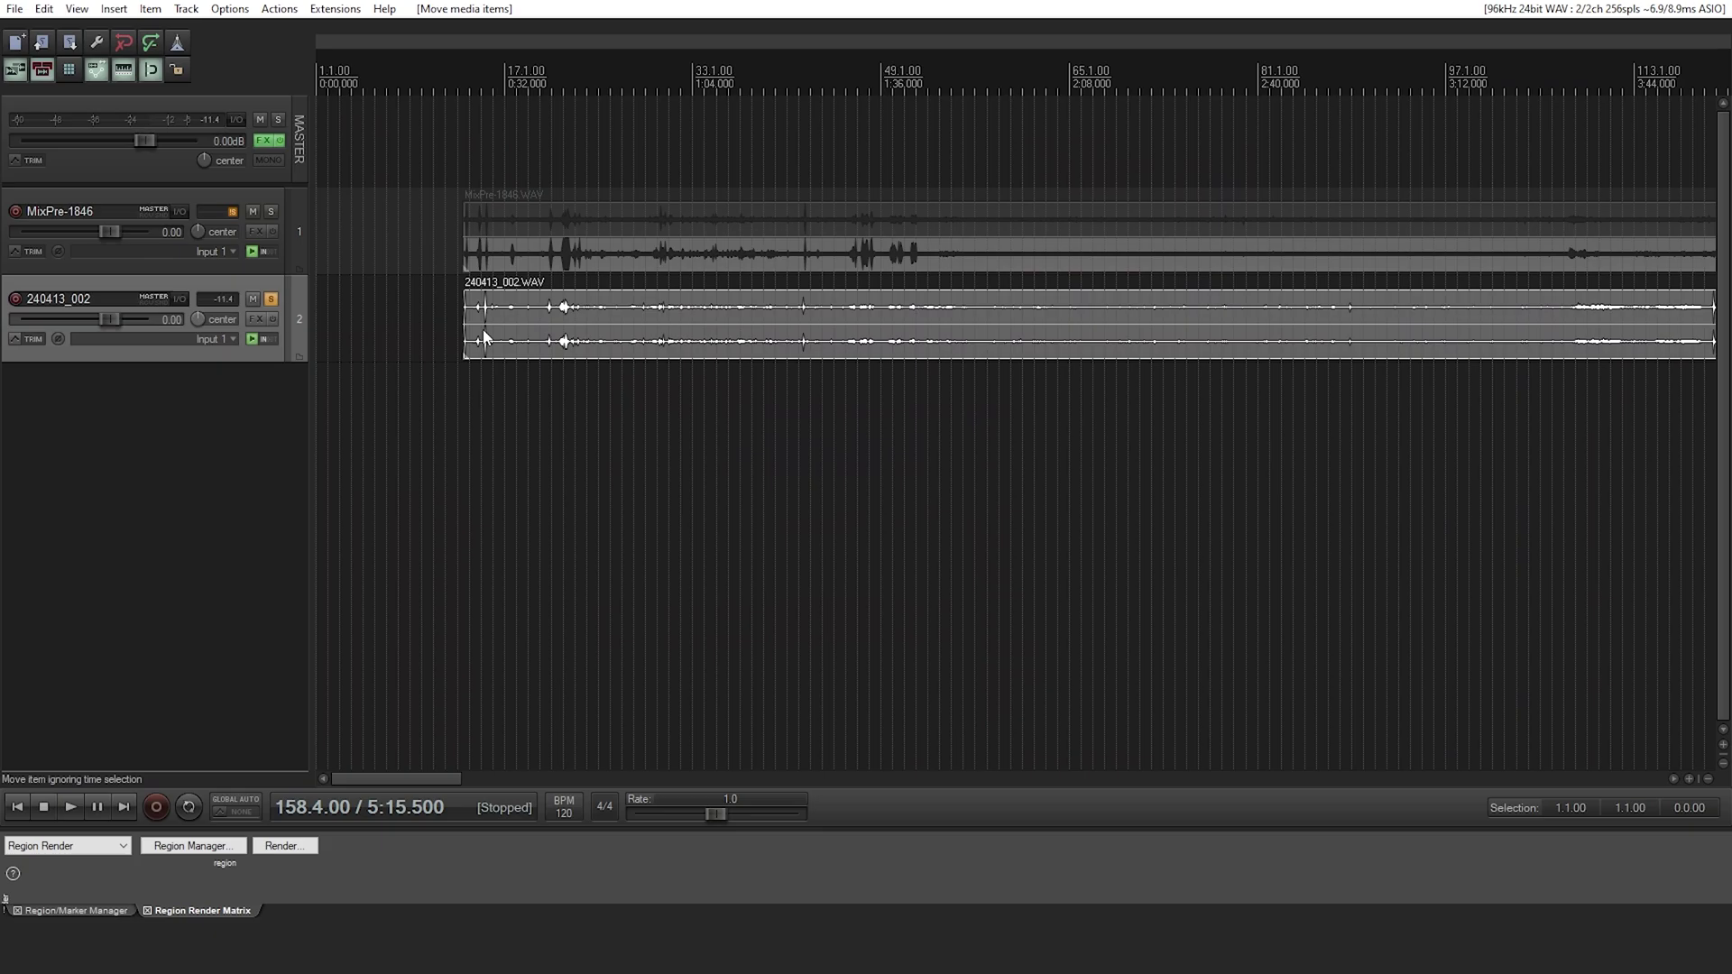
{"action": "left_click", "coordinate": [461, 331]}
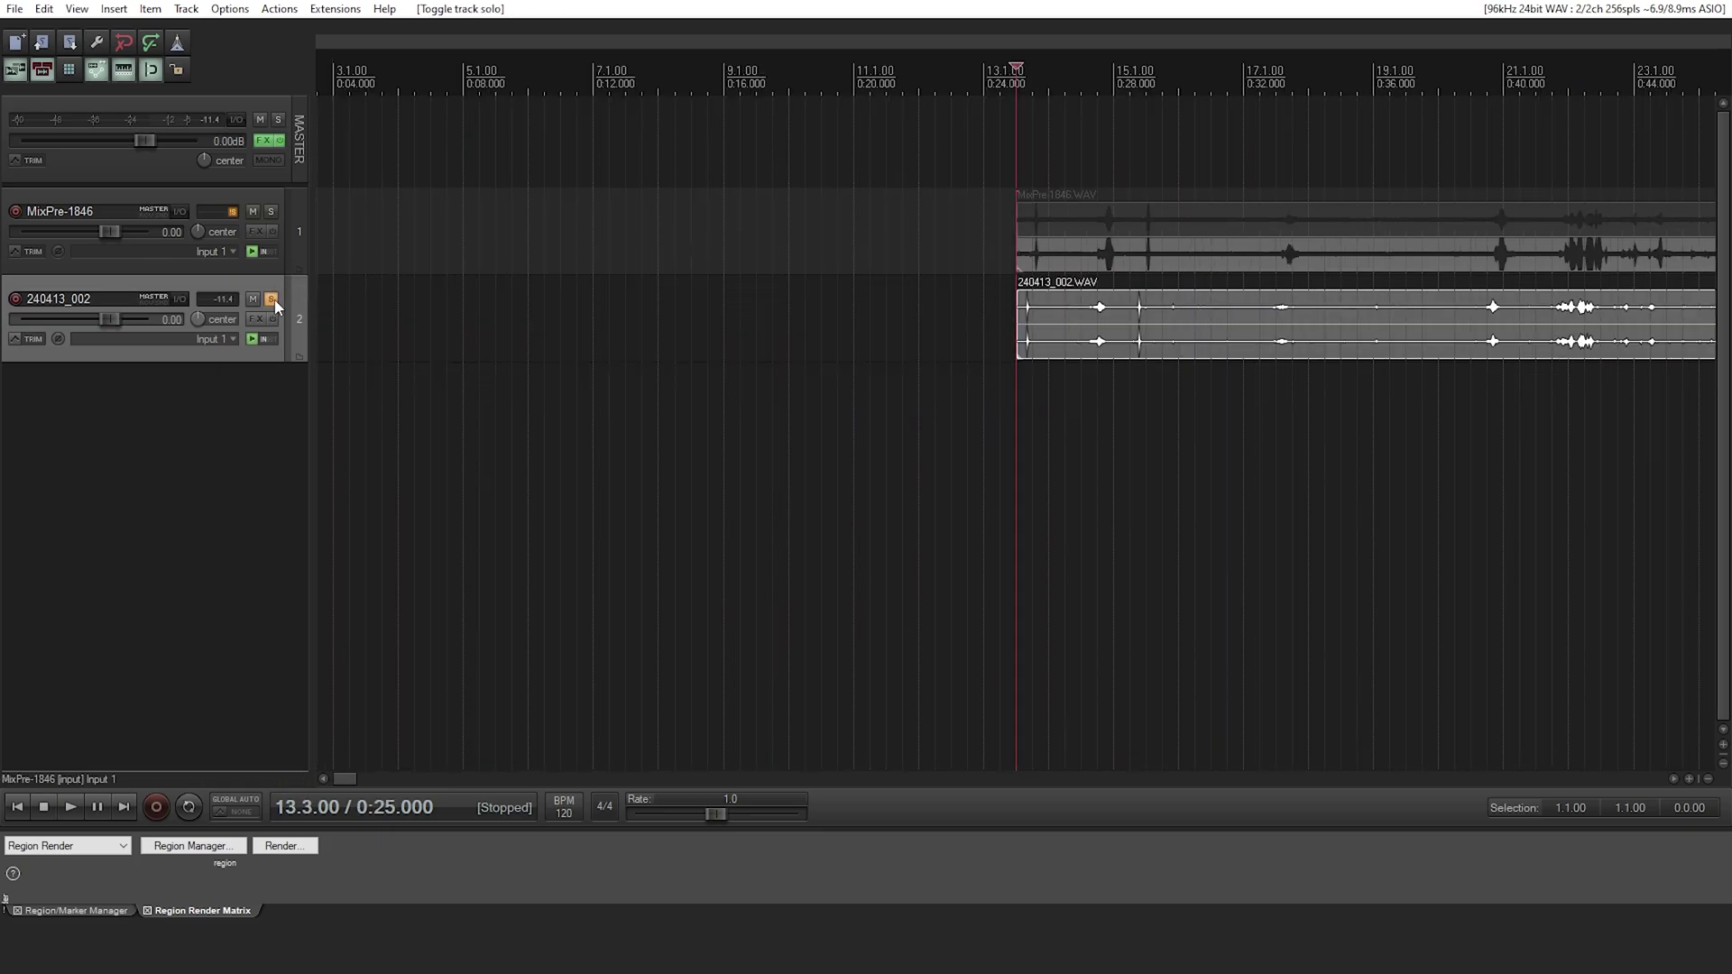
- Turn off solo on 240413_002 and, with snapping disabled, shift its item until its slate peaks roughly match those of MixPre-1846
{"action": "left_click", "coordinate": [274, 301]}
{"action": "scroll", "coordinate": [1081, 319], "scroll_direction": "up", "scroll_amount": 2}
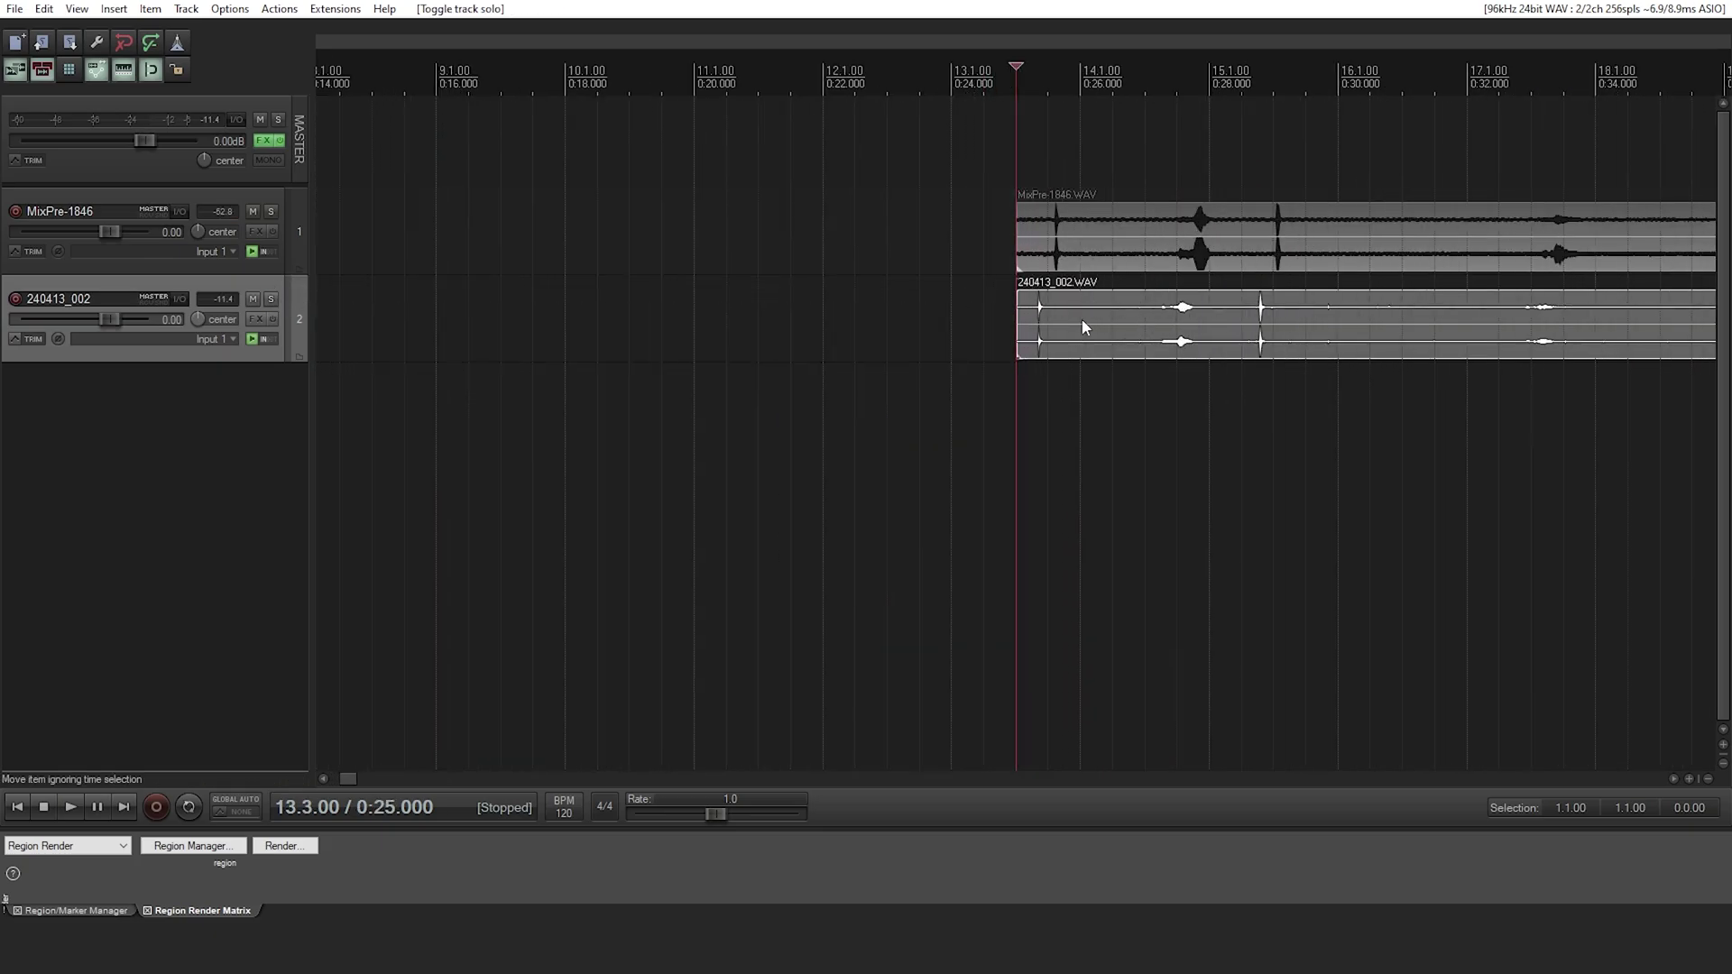
{"action": "mouse_move", "coordinate": [1067, 343]}
{"action": "left_mouse_down"}
{"action": "mouse_move", "coordinate": [1047, 351]}
{"action": "mouse_move", "coordinate": [1061, 350]}
{"action": "left_mouse_up"}
{"action": "left_click_drag", "start_coordinate": [1077, 360], "coordinate": [1095, 359]}
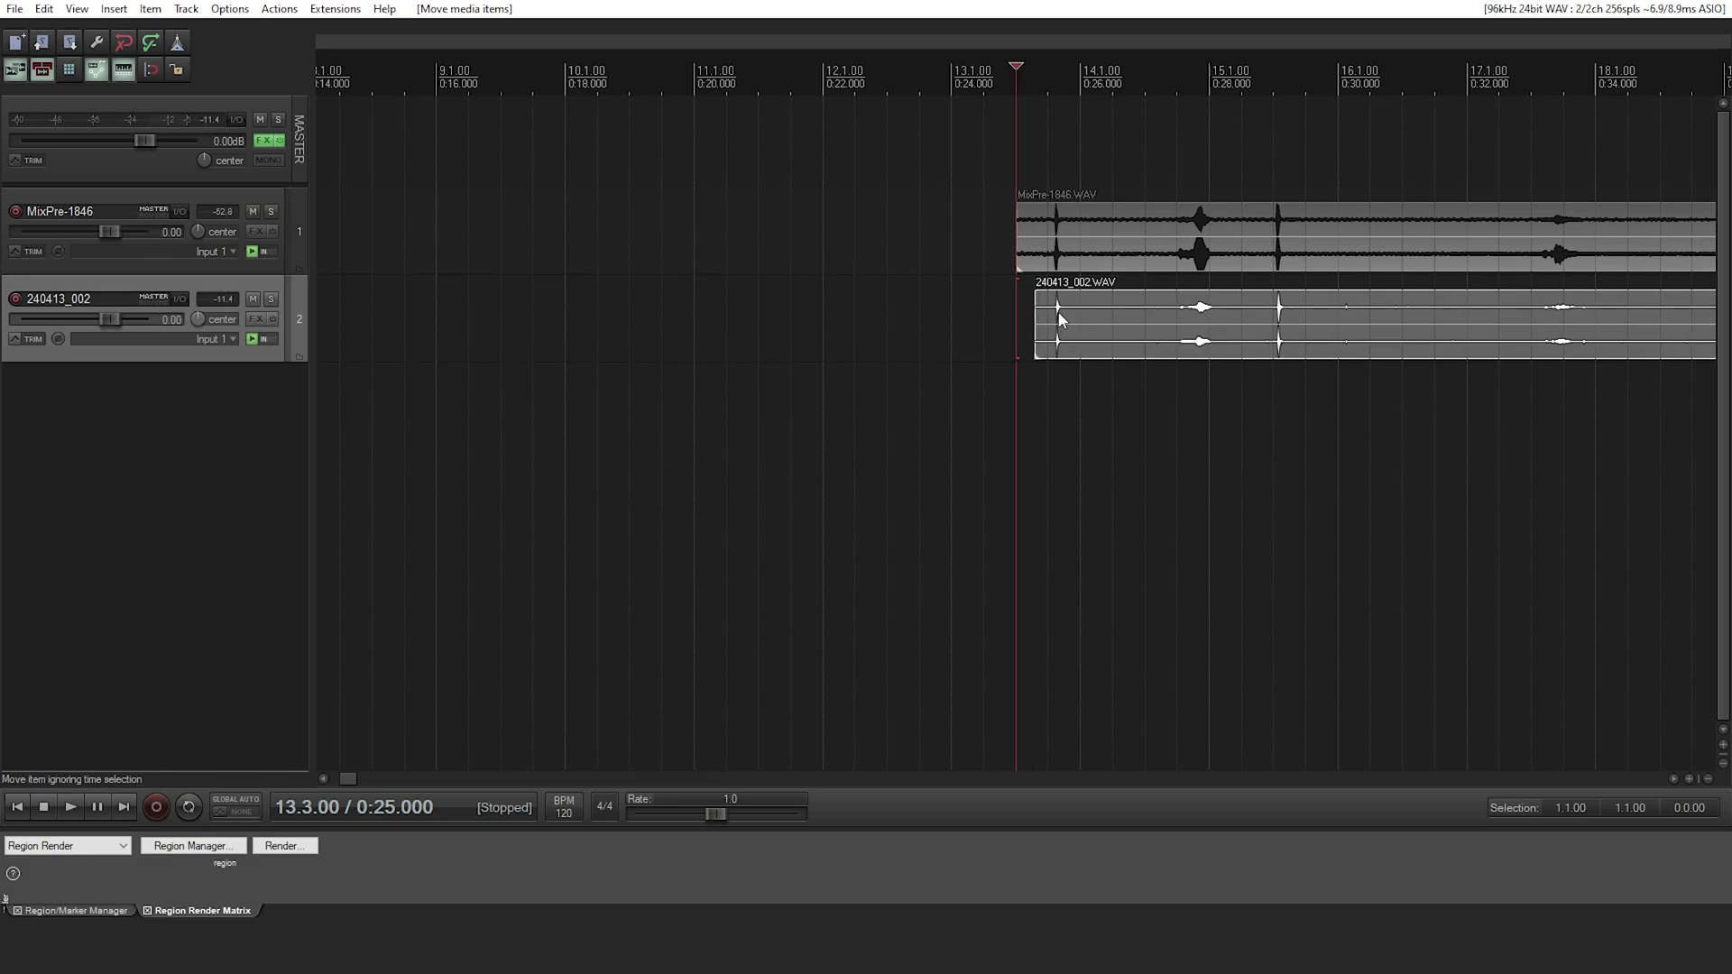
- Fine-align the first slate clap of 240413_002 with the same clap in MixPre-1846 at waveform detail level
{"action": "left_click", "coordinate": [1062, 320]}
{"action": "scroll", "coordinate": [1056, 333], "scroll_direction": "up", "scroll_amount": 10}
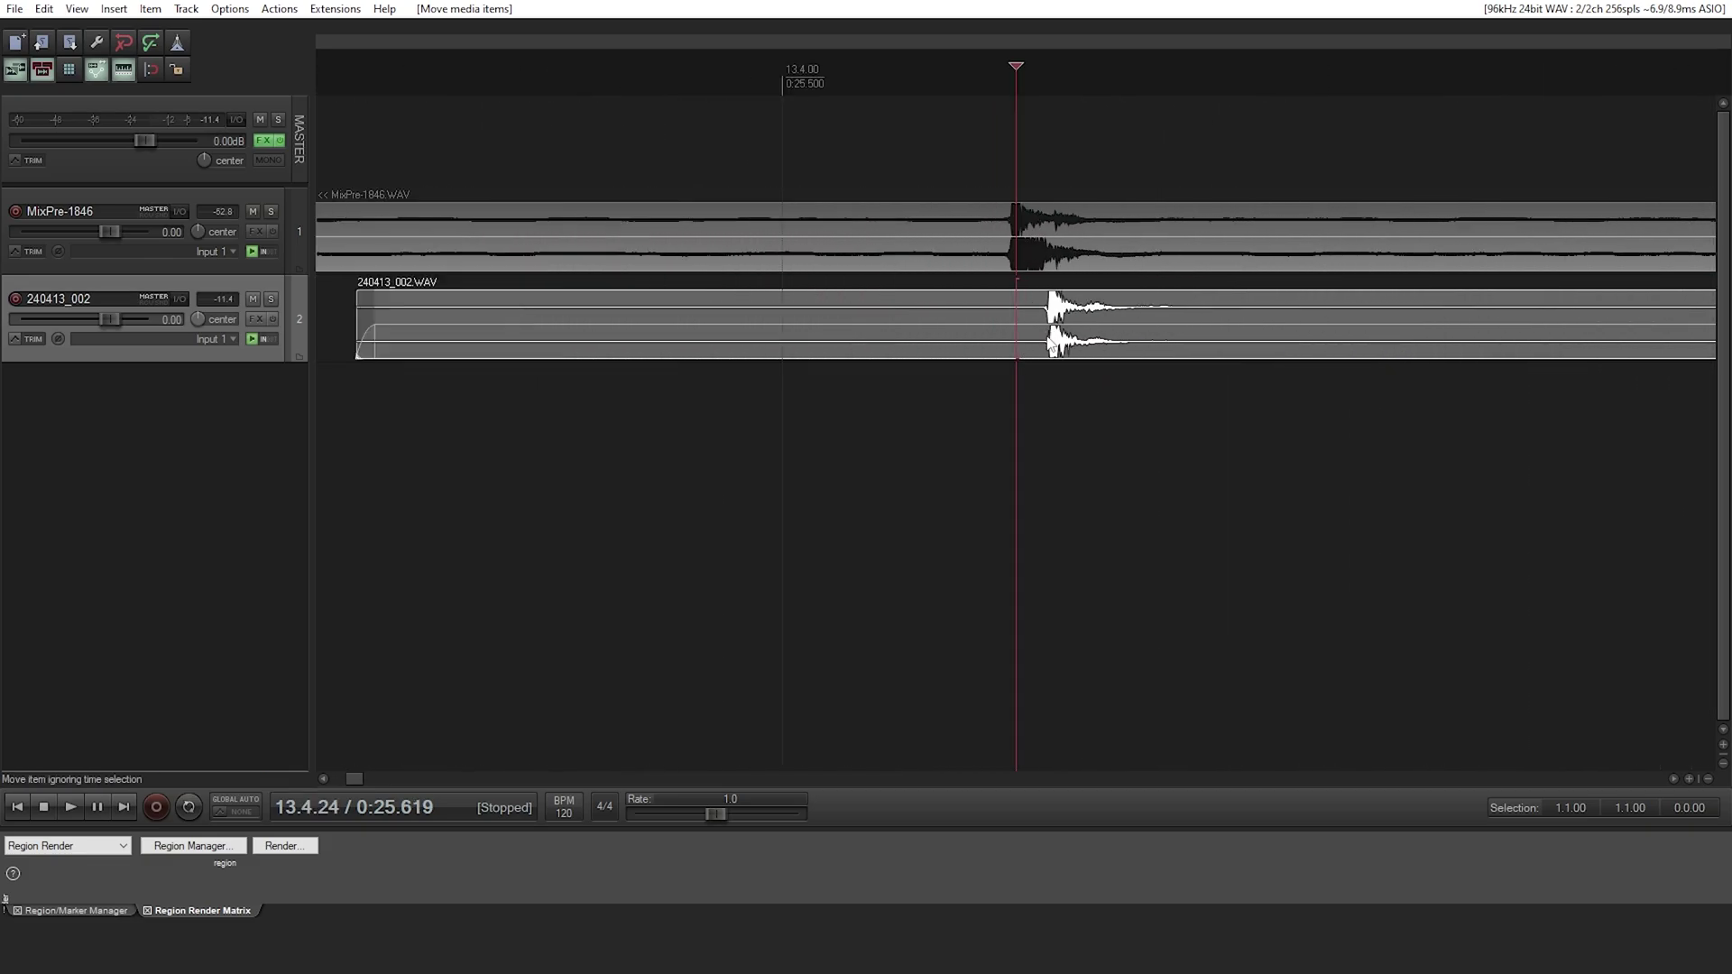
{"action": "left_click_drag", "start_coordinate": [1061, 352], "coordinate": [1023, 352]}
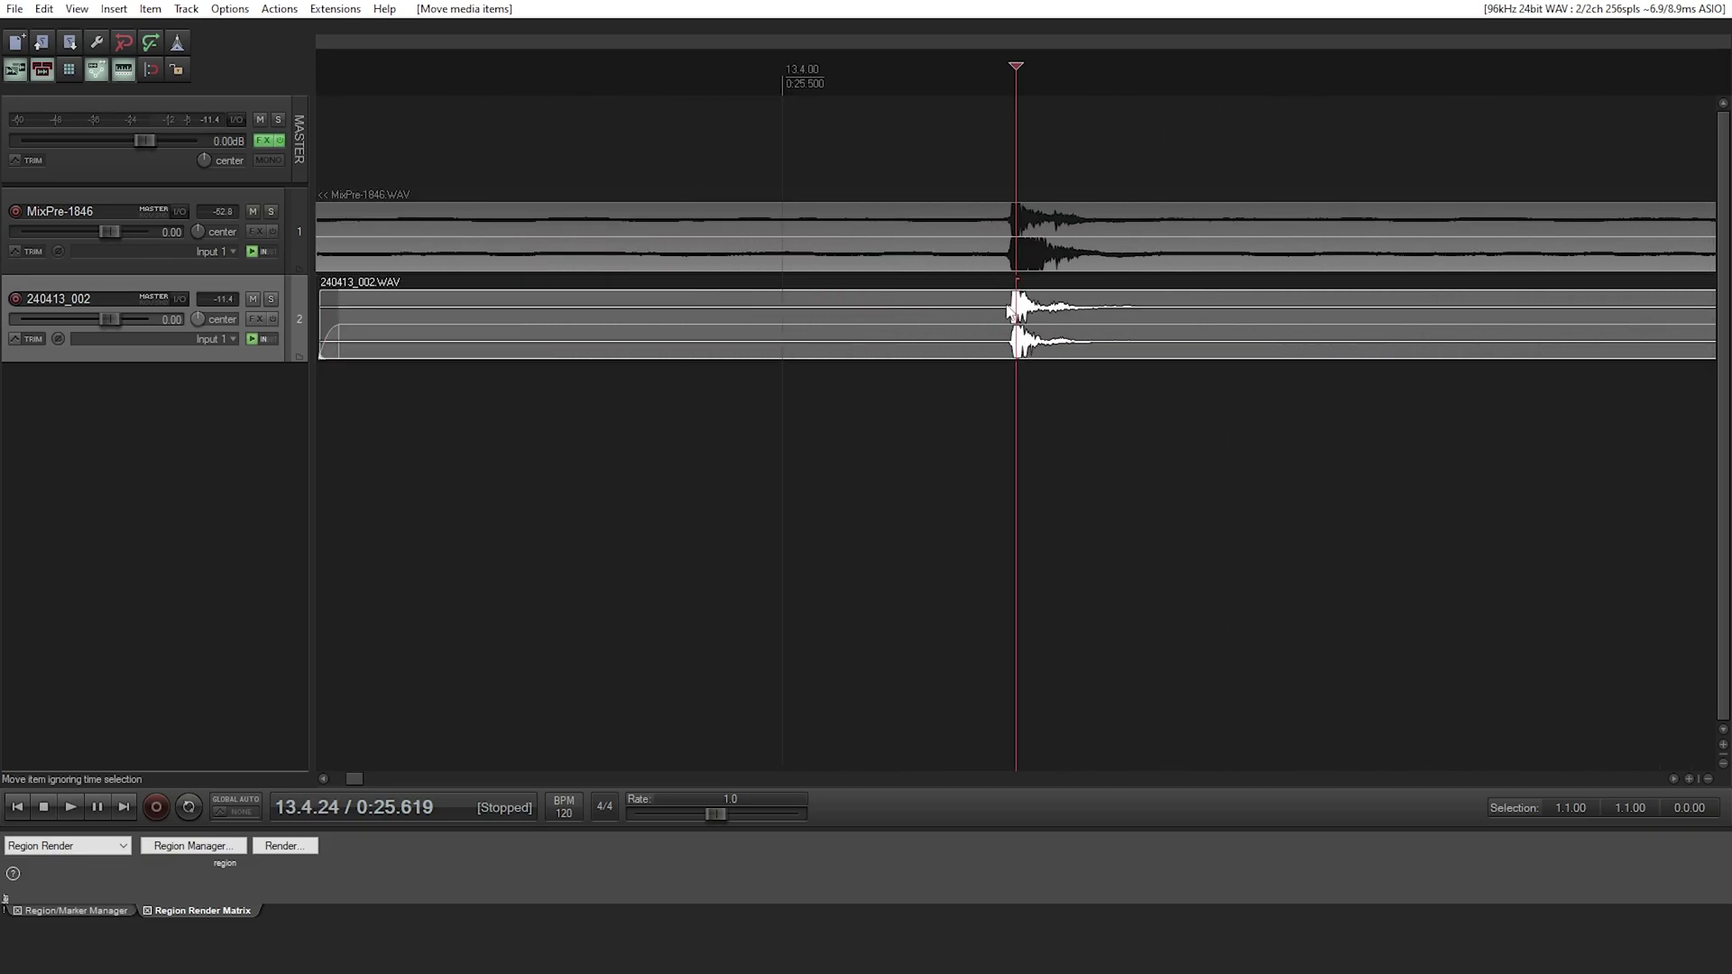
{"action": "left_click", "coordinate": [1022, 310]}
{"action": "scroll", "coordinate": [1029, 347], "scroll_direction": "up", "scroll_amount": 8}
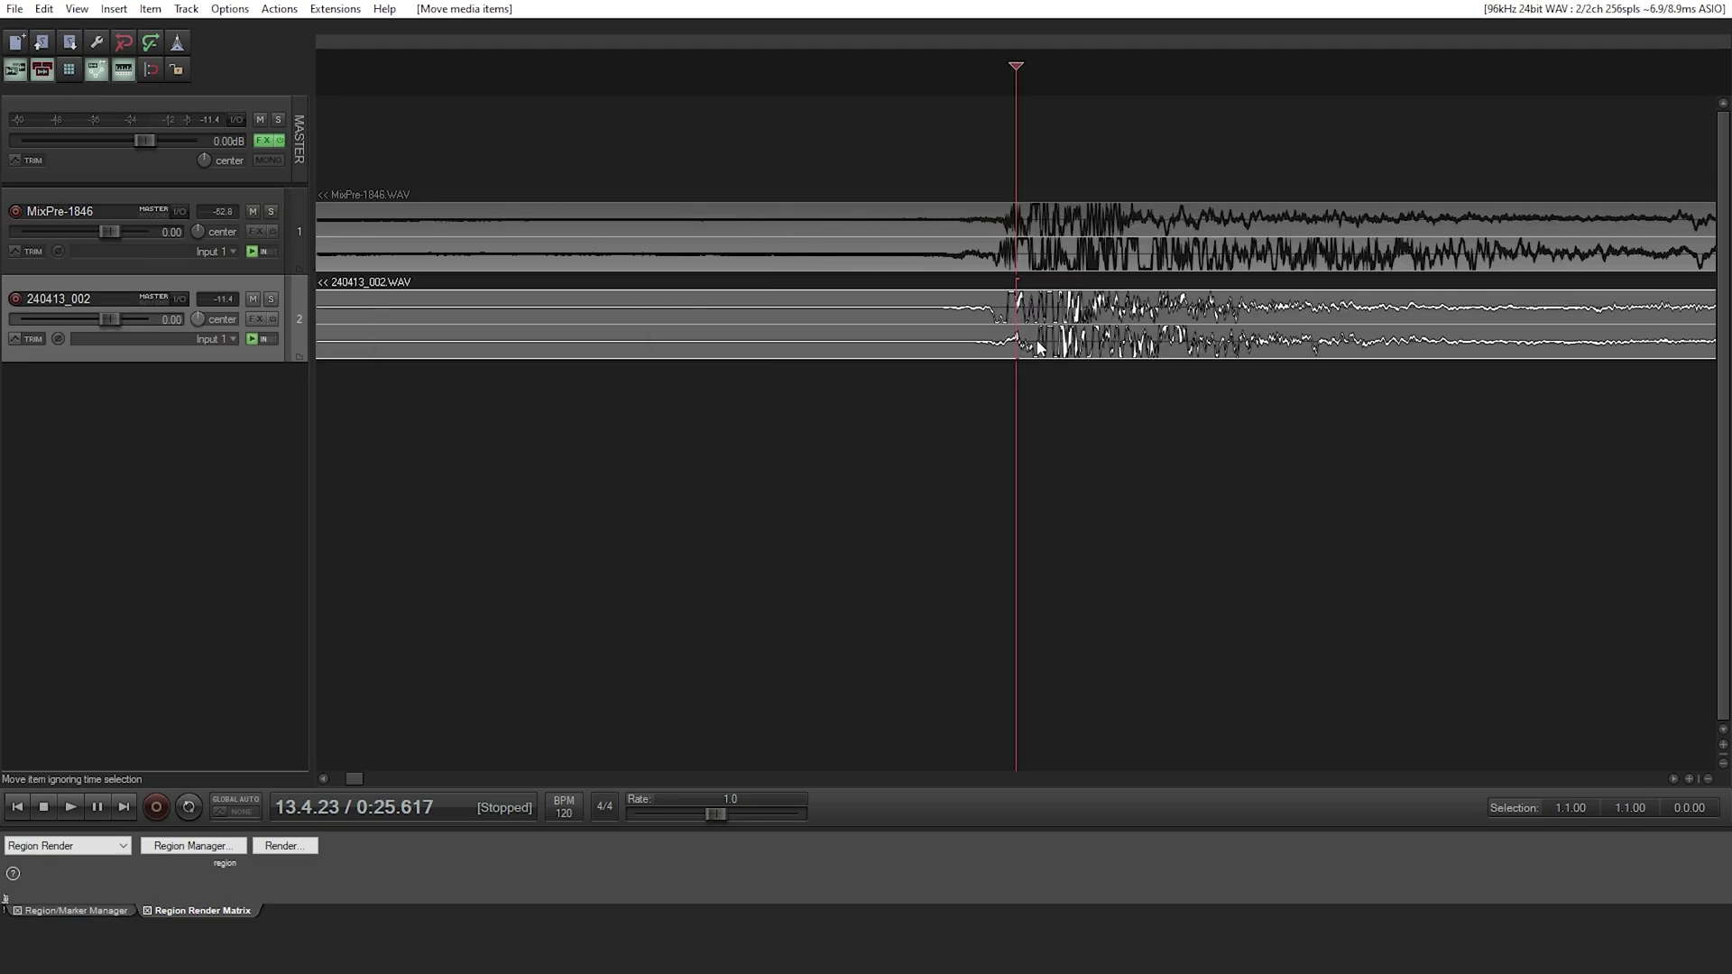
{"action": "scroll", "coordinate": [1044, 351], "scroll_direction": "up", "scroll_amount": 4}
{"action": "left_click_drag", "start_coordinate": [1050, 346], "coordinate": [1038, 347]}
{"action": "scroll", "coordinate": [1037, 347], "scroll_direction": "down", "scroll_amount": 5}
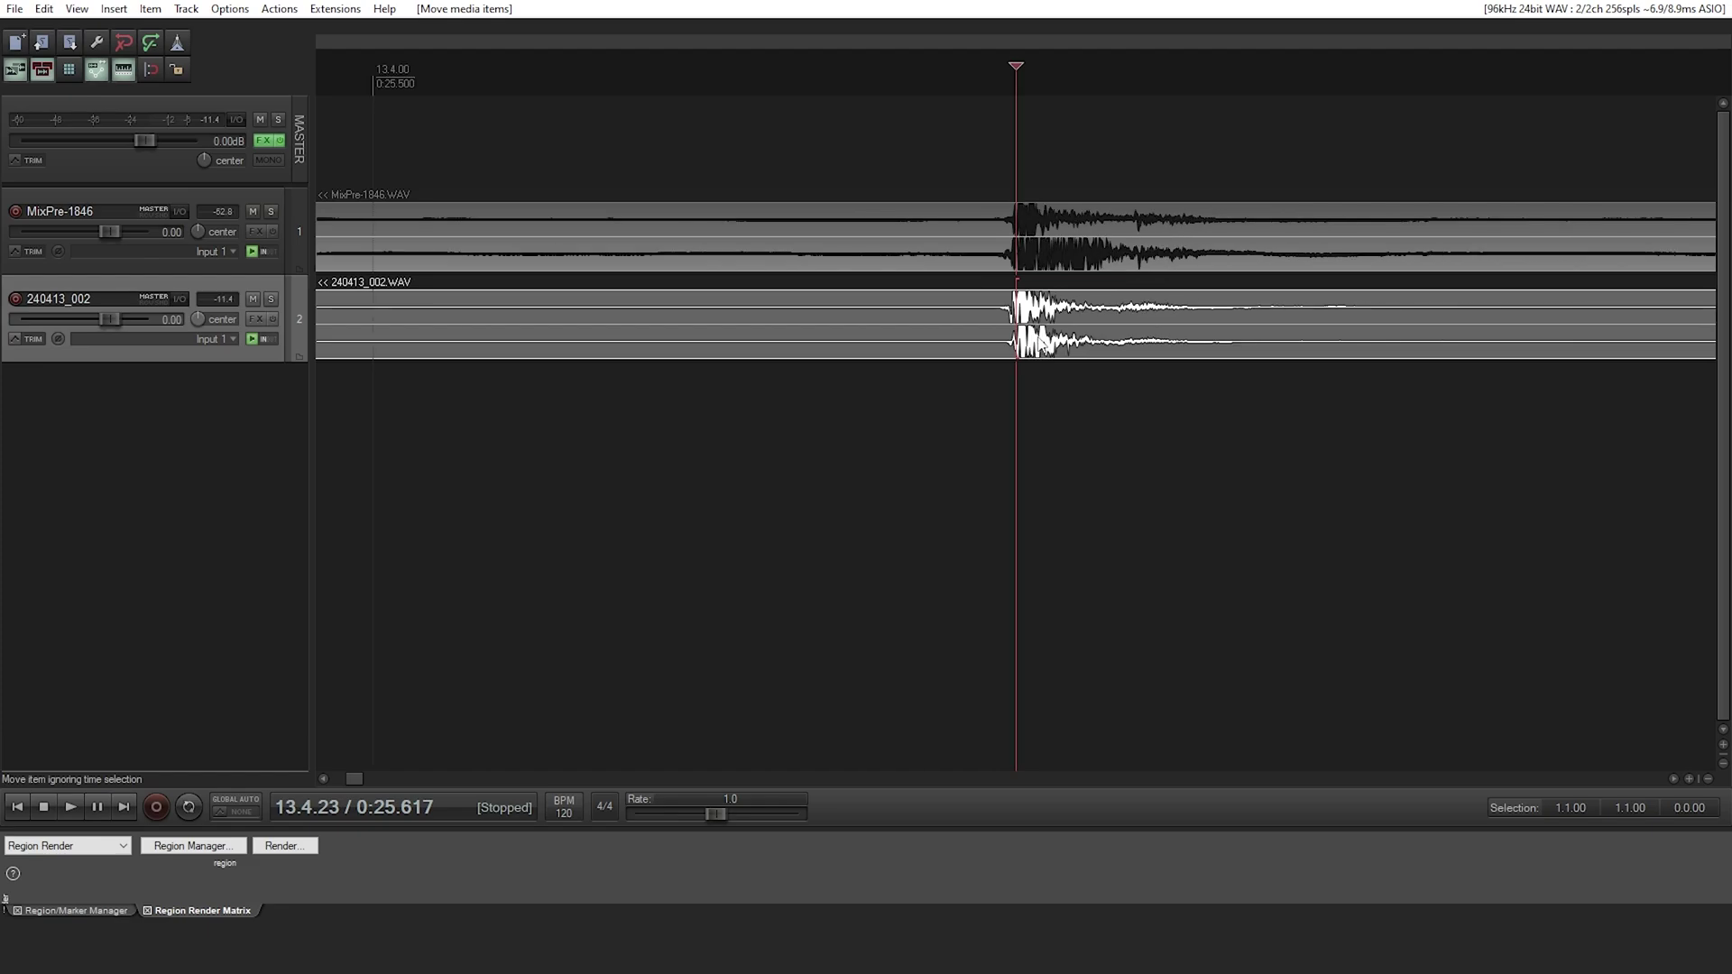
- Play both tracks together from just before the first slate clap to check their synchronisation
{"action": "scroll", "coordinate": [1041, 343], "scroll_direction": "down", "scroll_amount": 6}
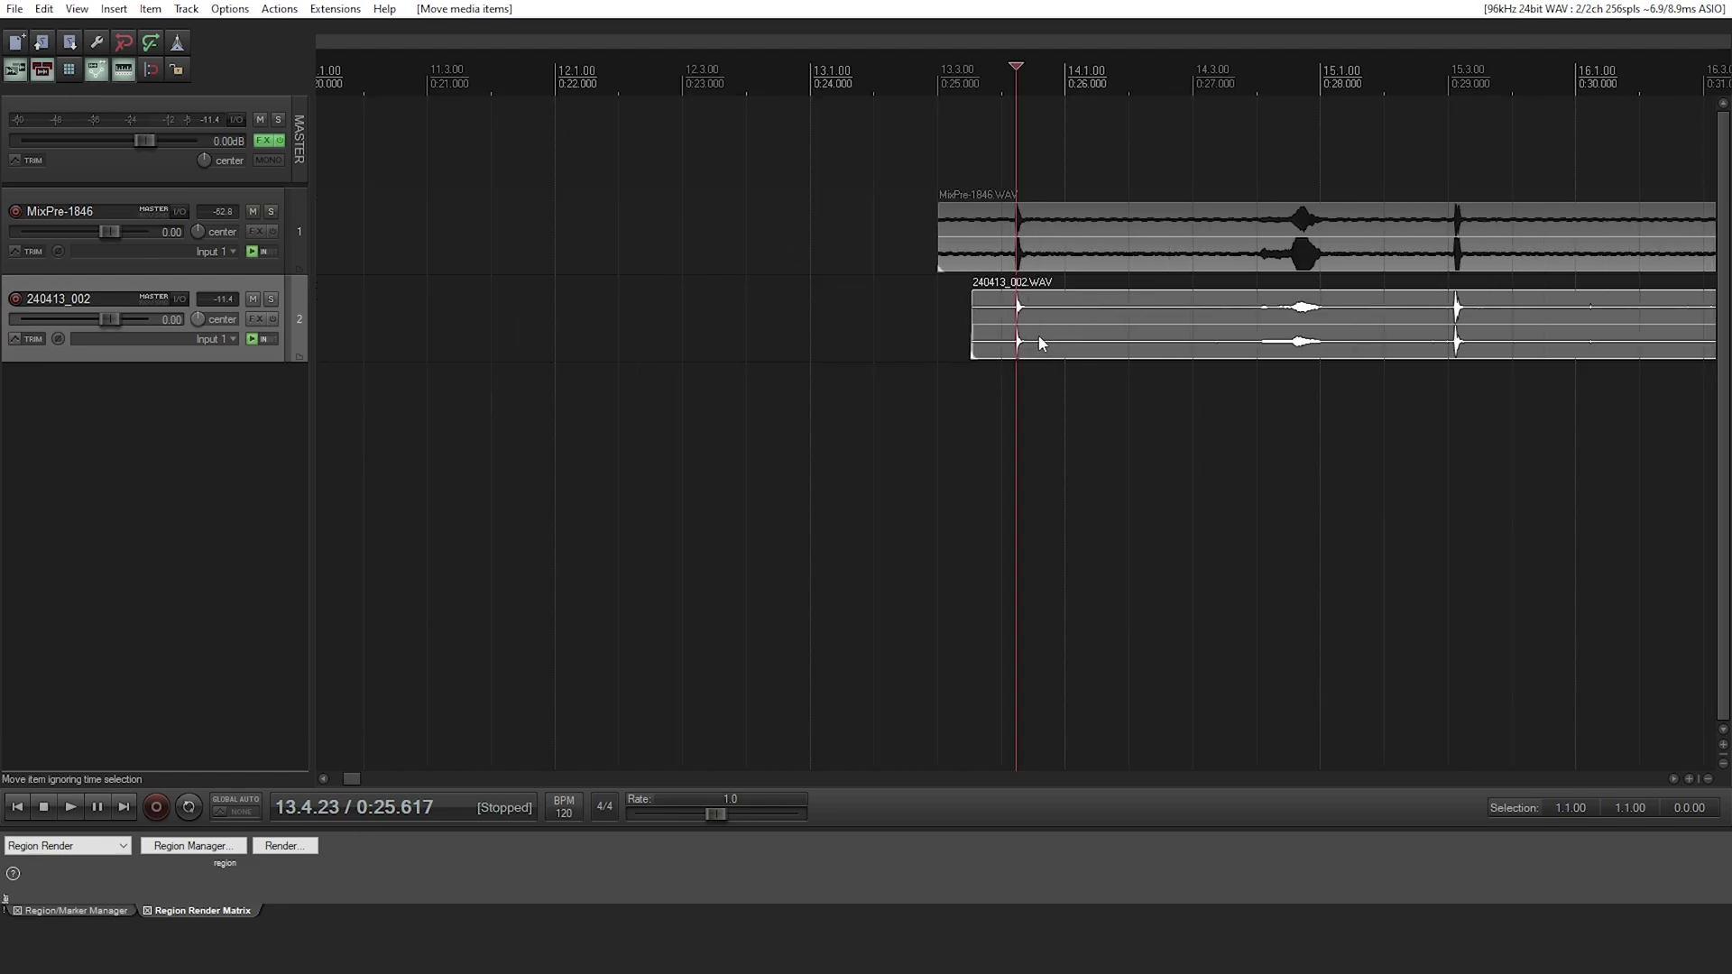
{"action": "left_click", "coordinate": [1002, 233]}
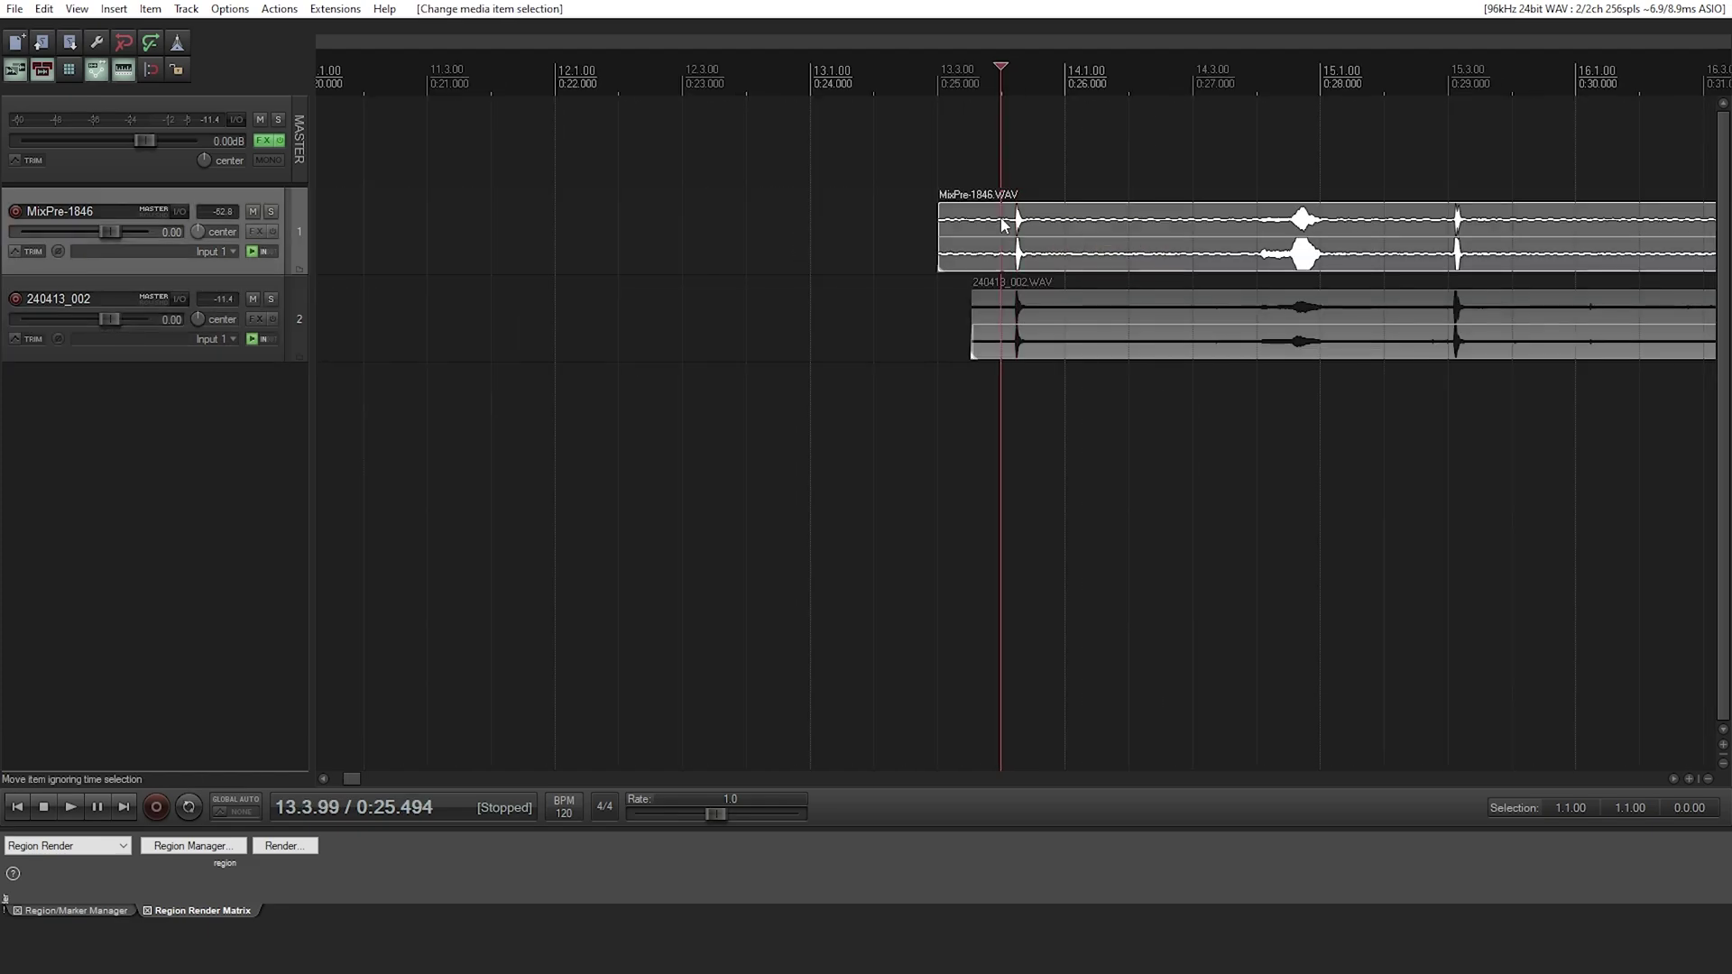
{"action": "key", "text": "space"}
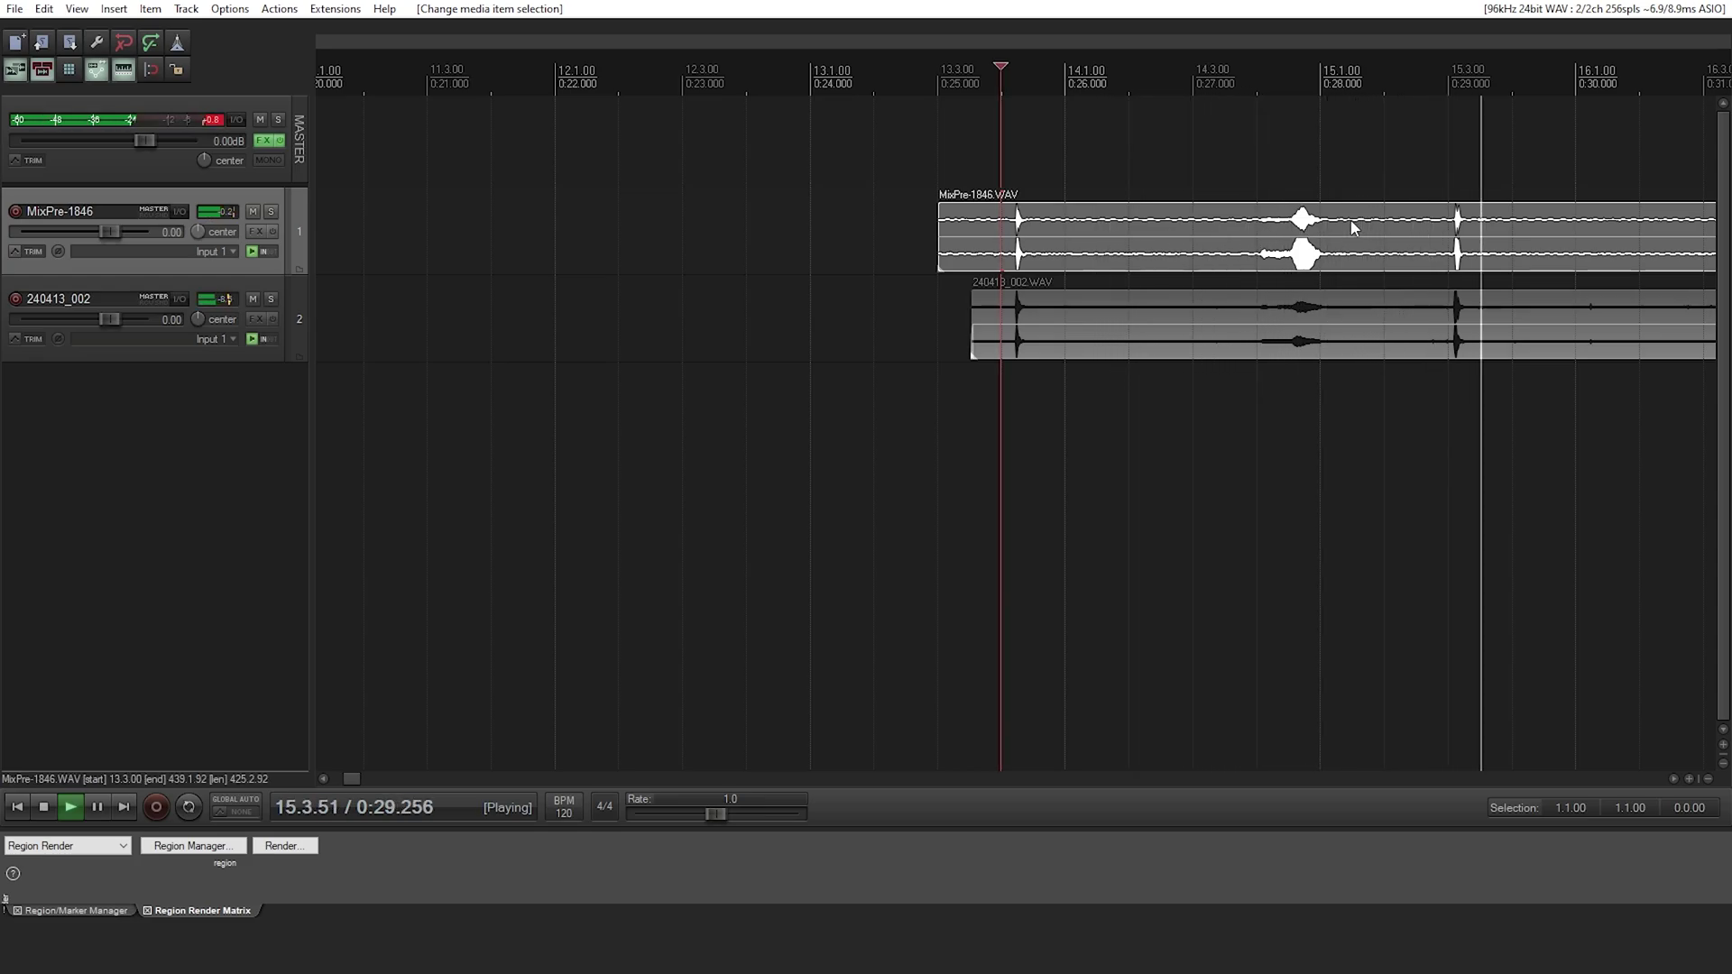
{"action": "key", "text": "space"}
{"action": "scroll", "coordinate": [1344, 244], "scroll_direction": "down", "scroll_amount": 3}
{"action": "scroll", "coordinate": [1341, 255], "scroll_direction": "down", "scroll_amount": 8}
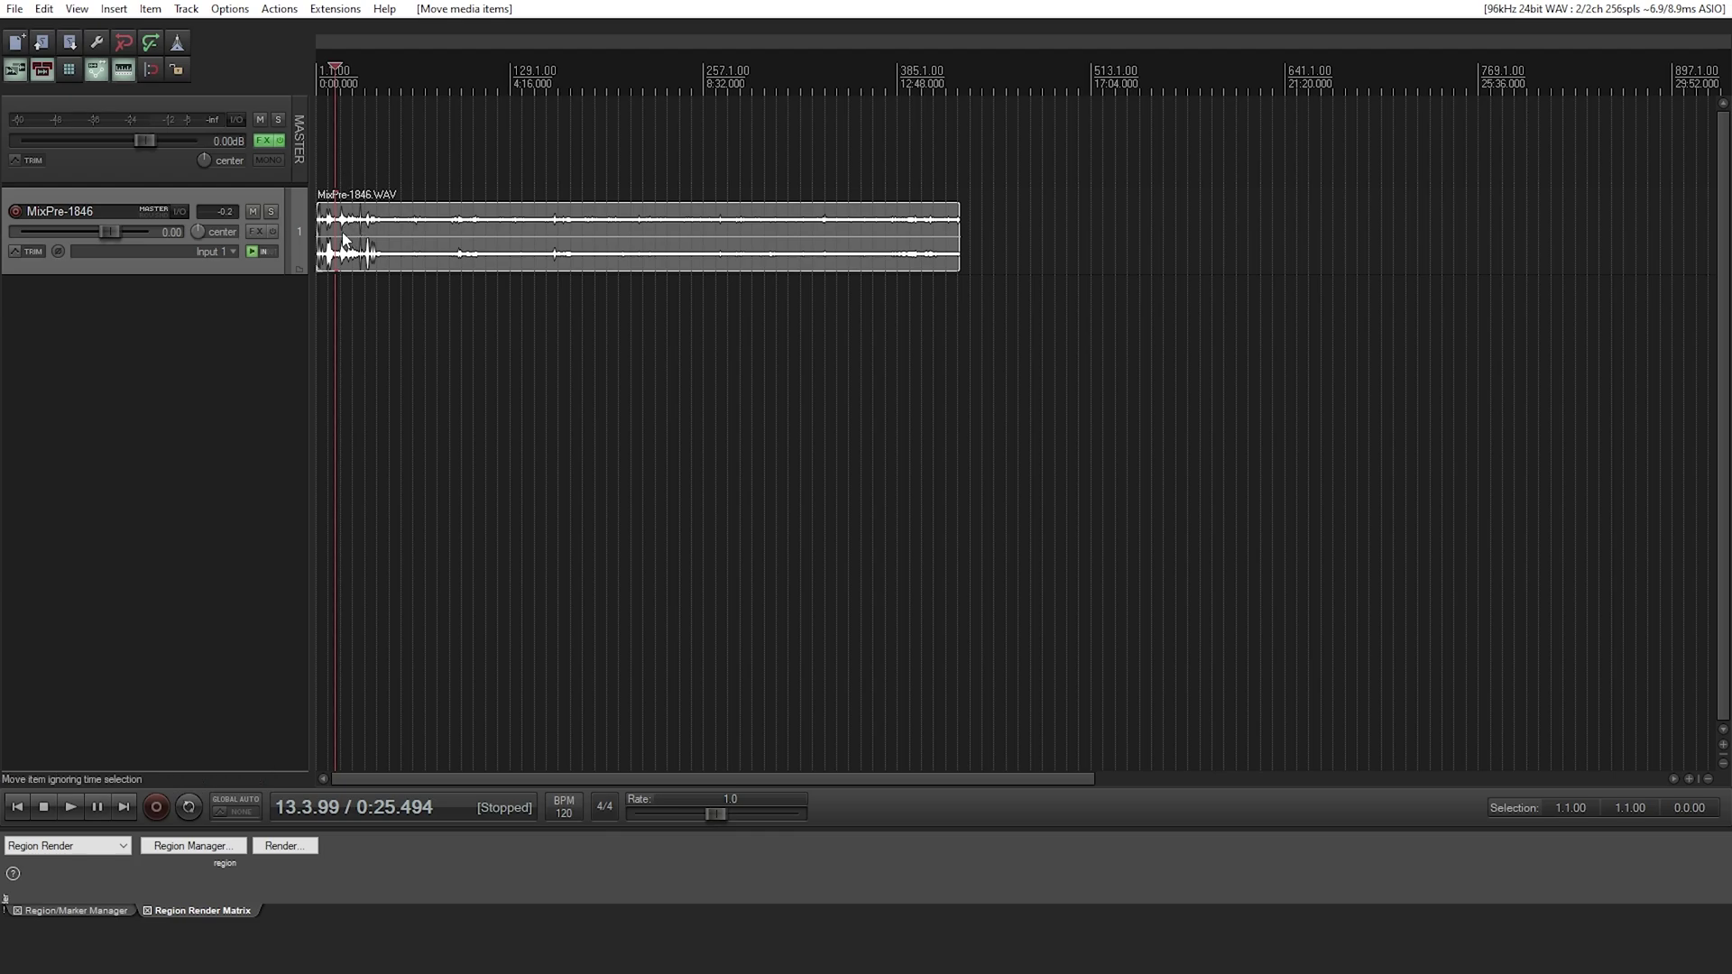
- Add the VST3 Pro-Q 3 (FabFilter) equalizer to the MixPre-1846 track and play the recording through it
{"action": "left_click", "coordinate": [256, 232]}
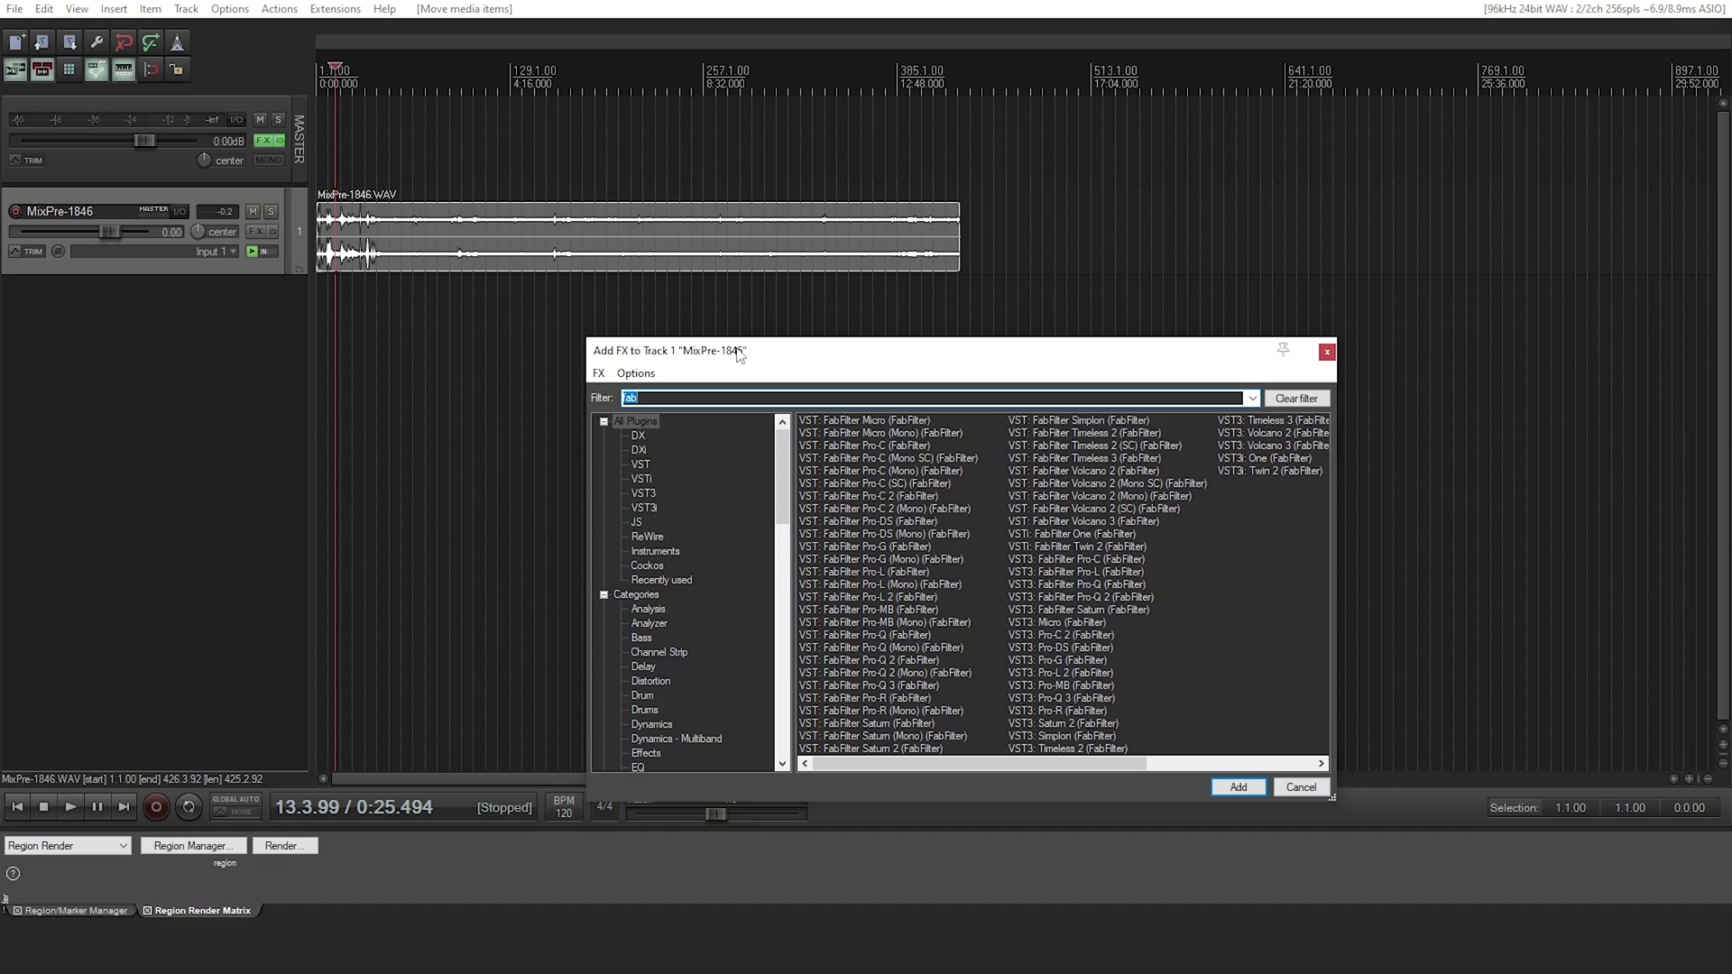
{"action": "double_click", "coordinate": [1063, 697]}
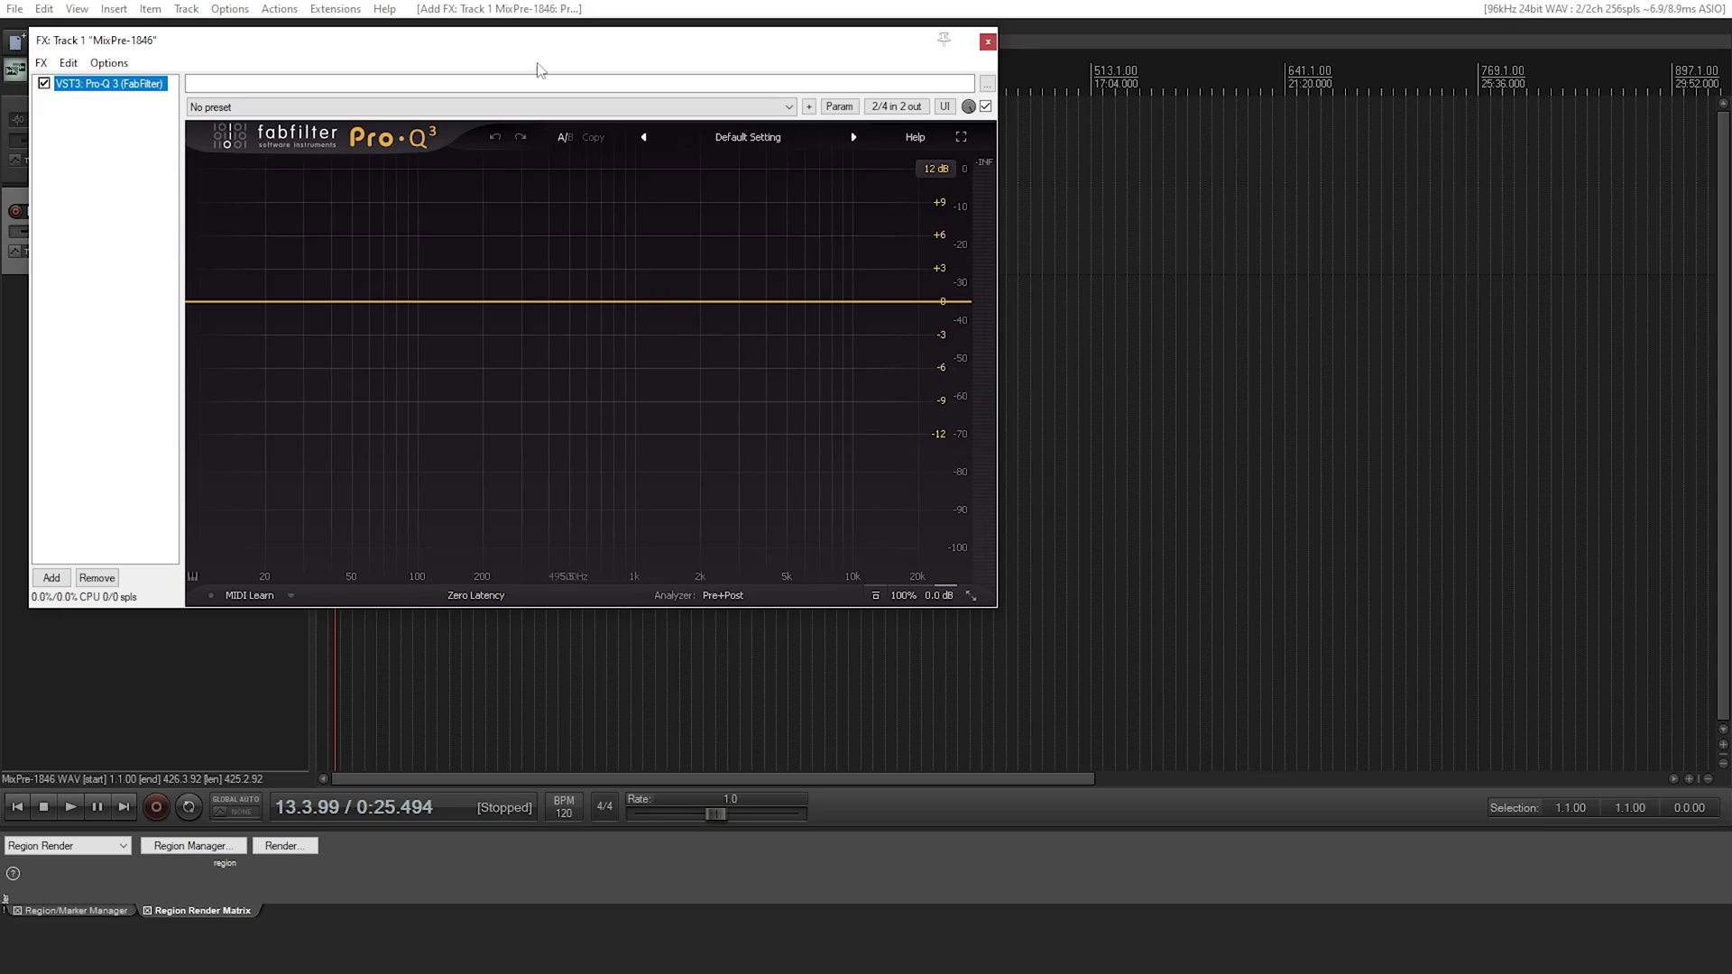
{"action": "left_click_drag", "start_coordinate": [525, 51], "coordinate": [780, 314]}
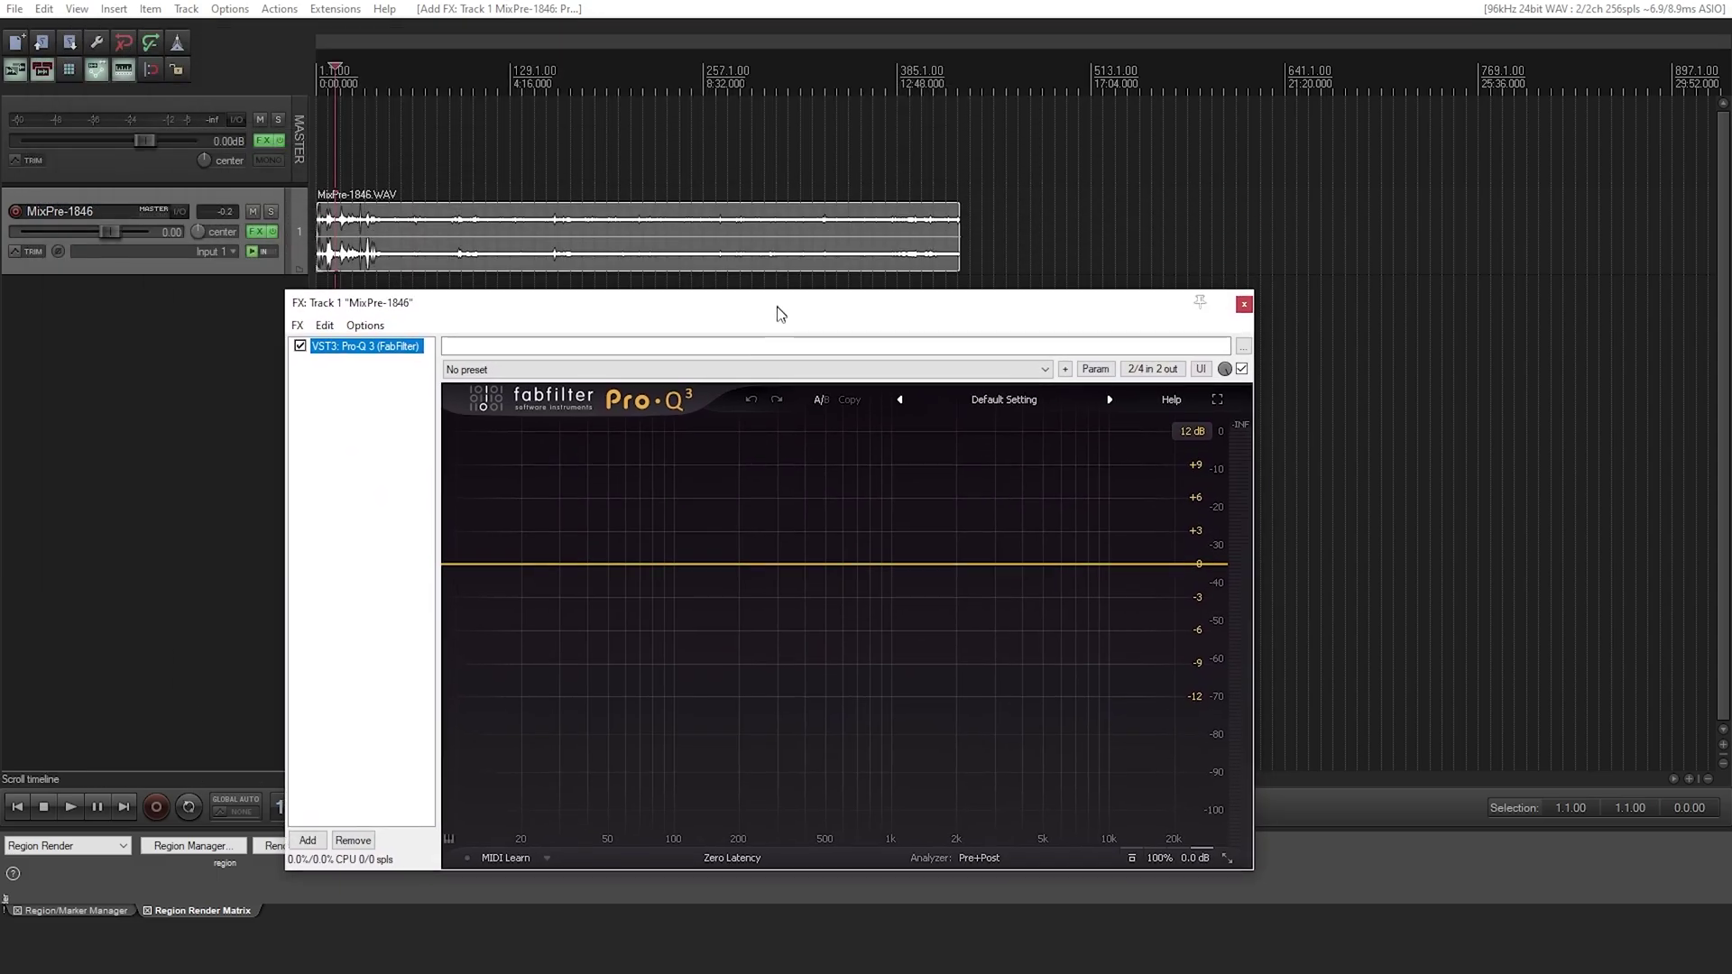
{"action": "key", "text": "space"}
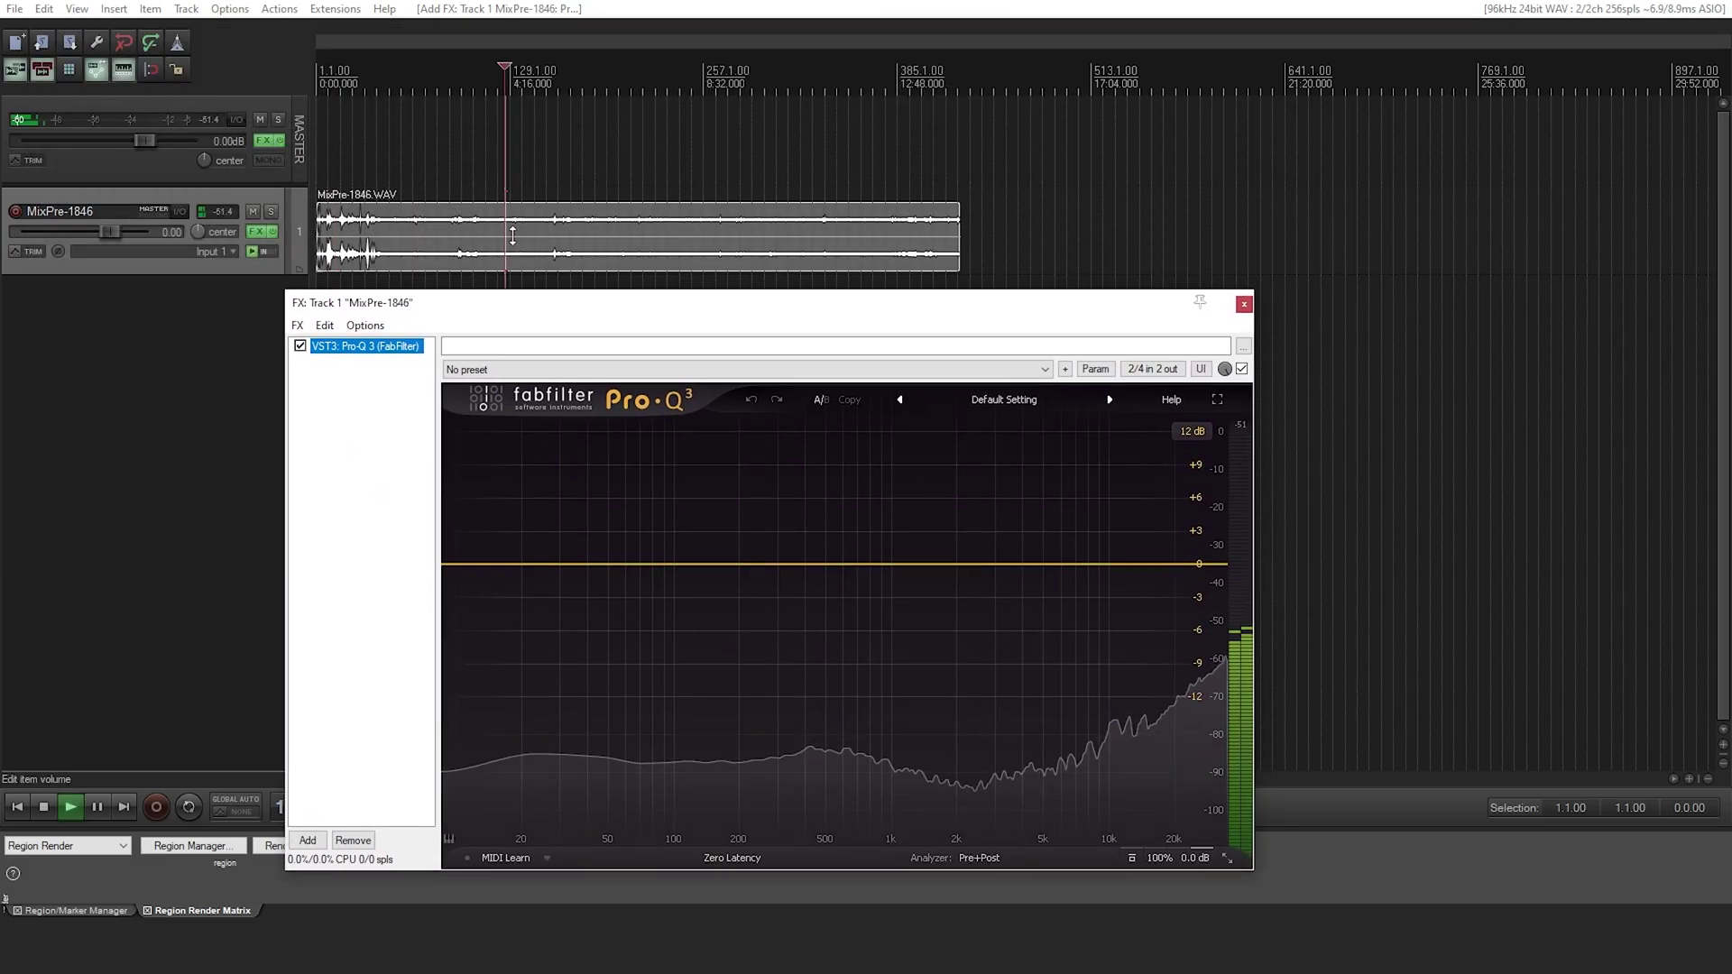
- Raise the MixPre-1846 track volume to 12 dB and add a High Cut band at about 8116 Hz in Pro-Q 3
{"action": "left_click", "coordinate": [110, 232]}
{"action": "left_click_drag", "start_coordinate": [110, 233], "coordinate": [159, 238]}
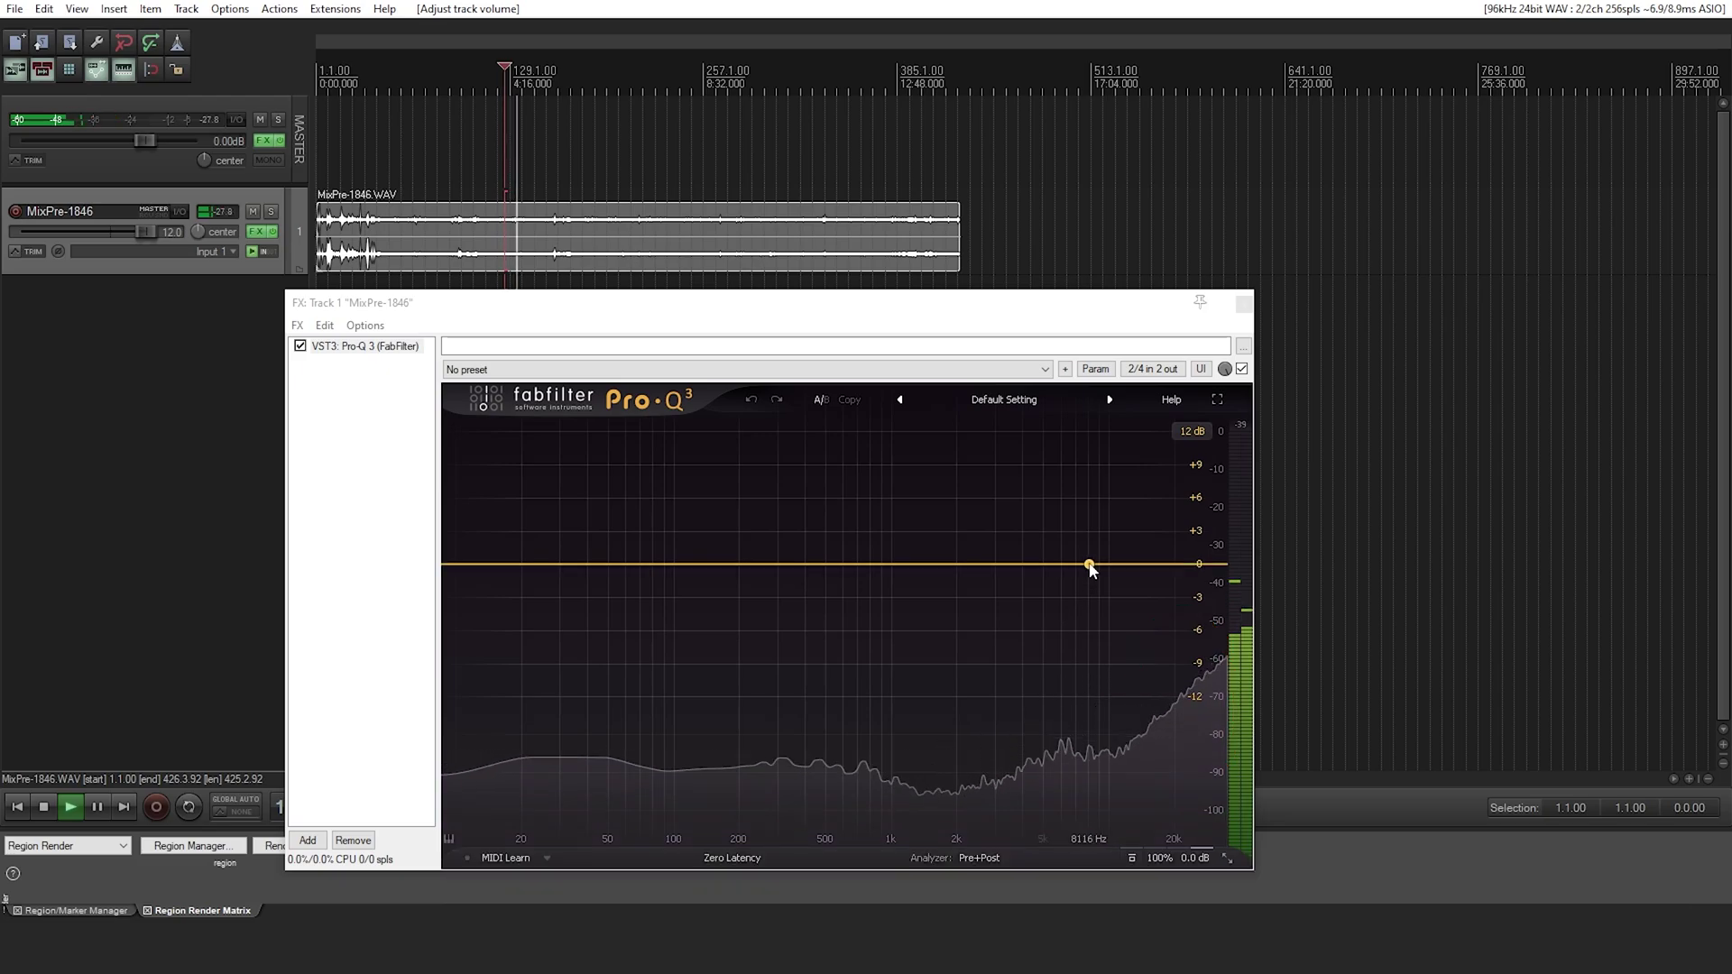
{"action": "left_click", "coordinate": [1090, 564]}
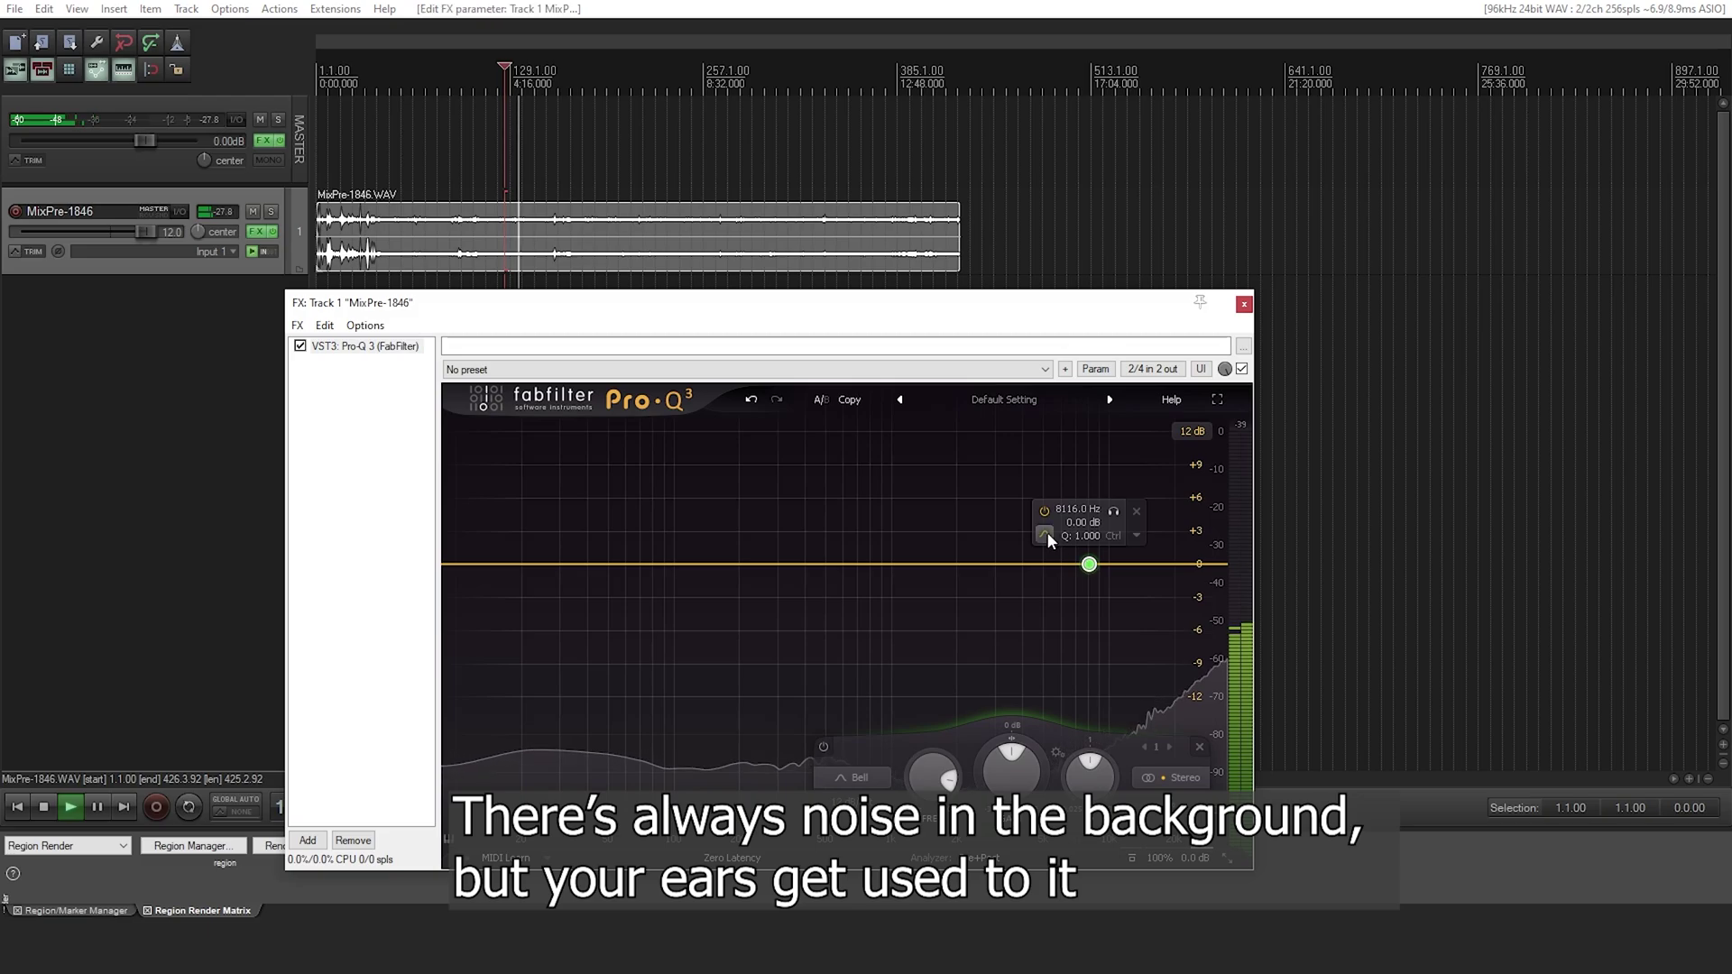
{"action": "mouse_move", "coordinate": [1048, 538]}
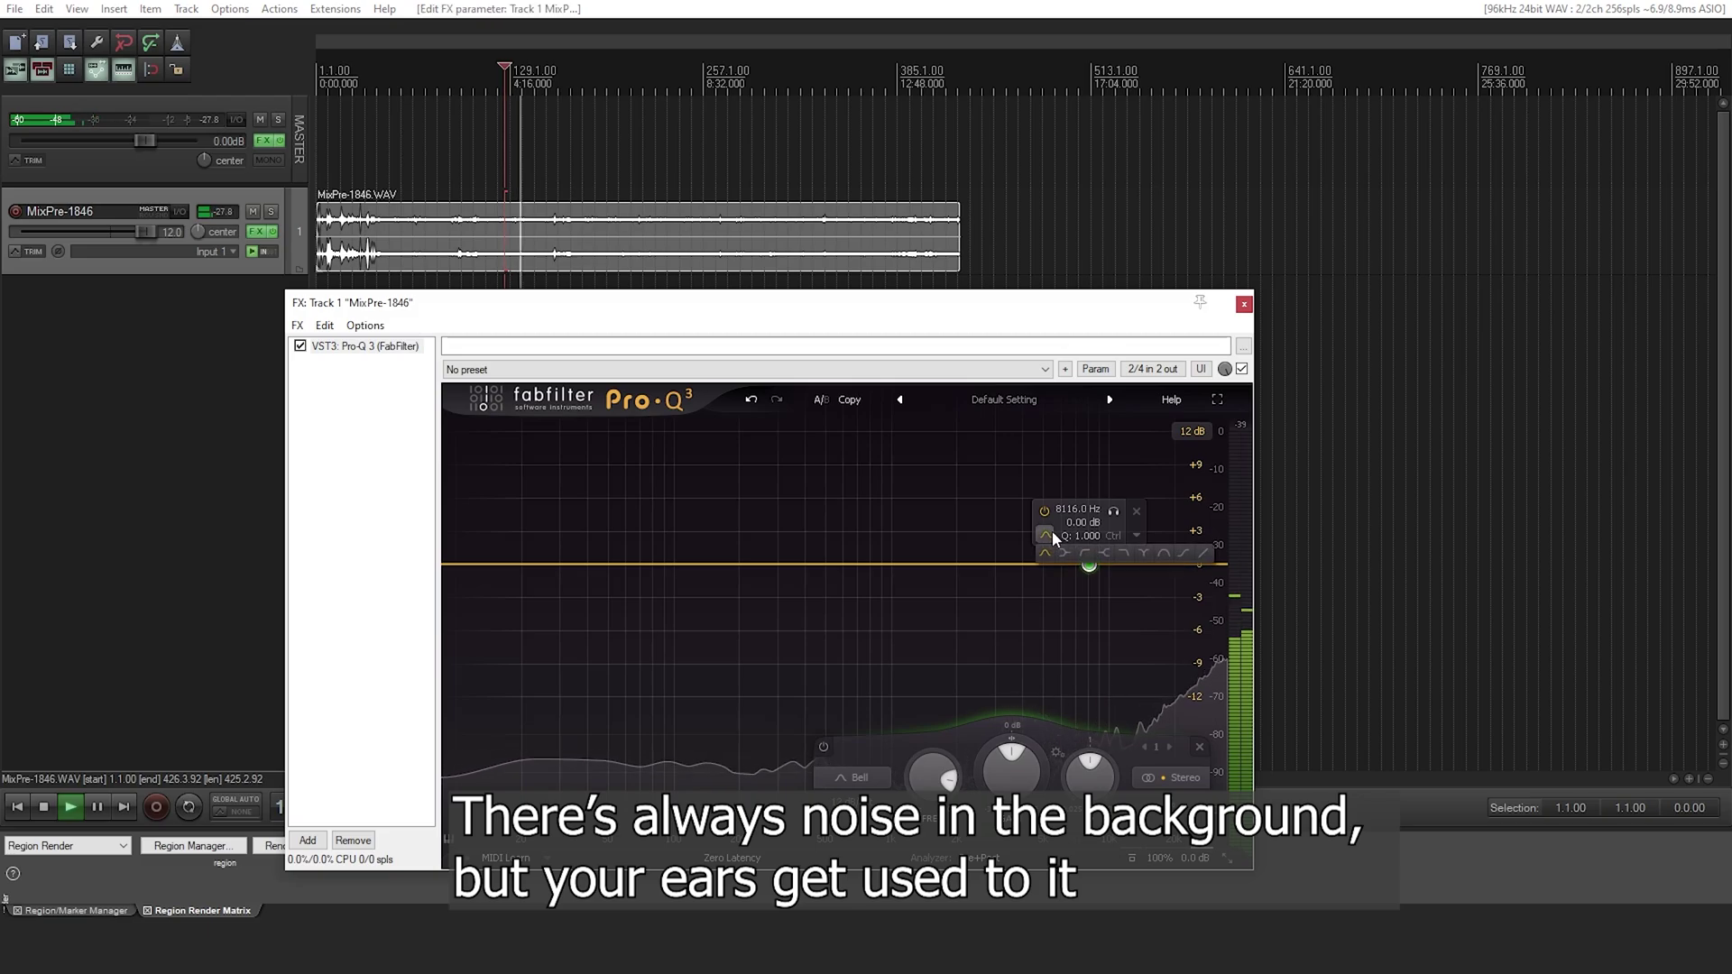
{"action": "left_click", "coordinate": [1124, 554]}
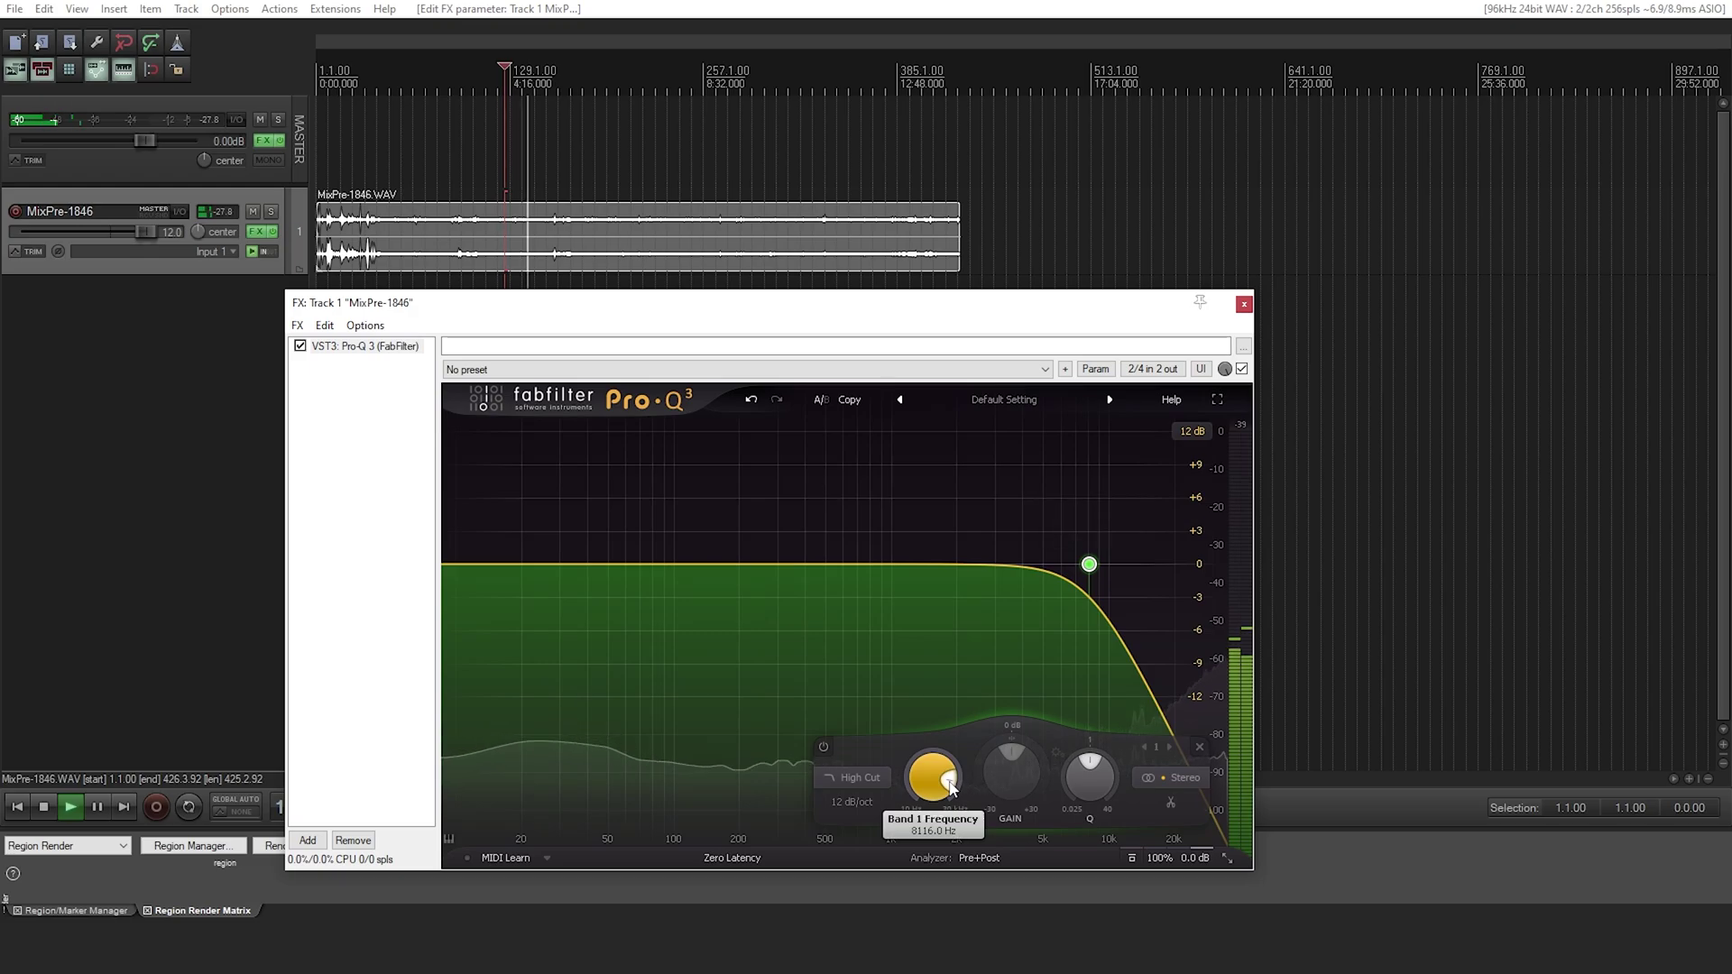
- Sweep the High Cut band's frequency down and up while listening, and settle it at about 10 kHz
{"action": "scroll", "coordinate": [948, 782], "scroll_direction": "down", "scroll_amount": 8}
{"action": "scroll", "coordinate": [948, 782], "scroll_direction": "down", "scroll_amount": 5}
{"action": "scroll", "coordinate": [947, 781], "scroll_direction": "up", "scroll_amount": 10}
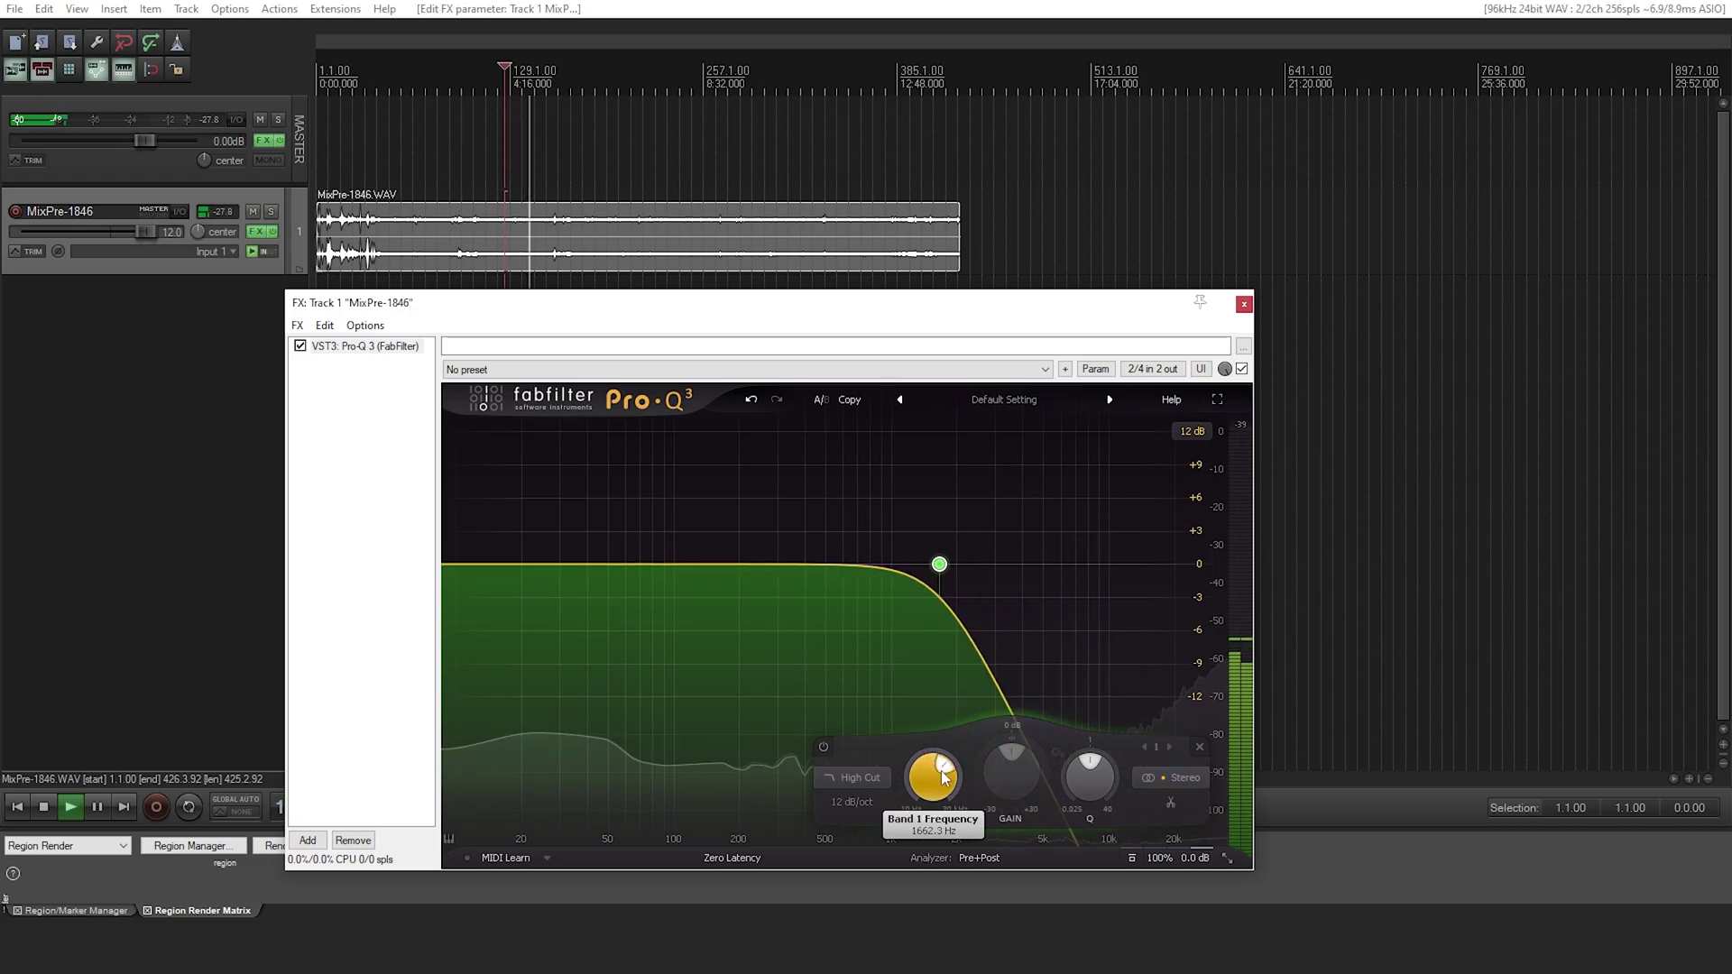
{"action": "scroll", "coordinate": [964, 796], "scroll_direction": "up", "scroll_amount": 3}
{"action": "scroll", "coordinate": [965, 796], "scroll_direction": "down", "scroll_amount": 6}
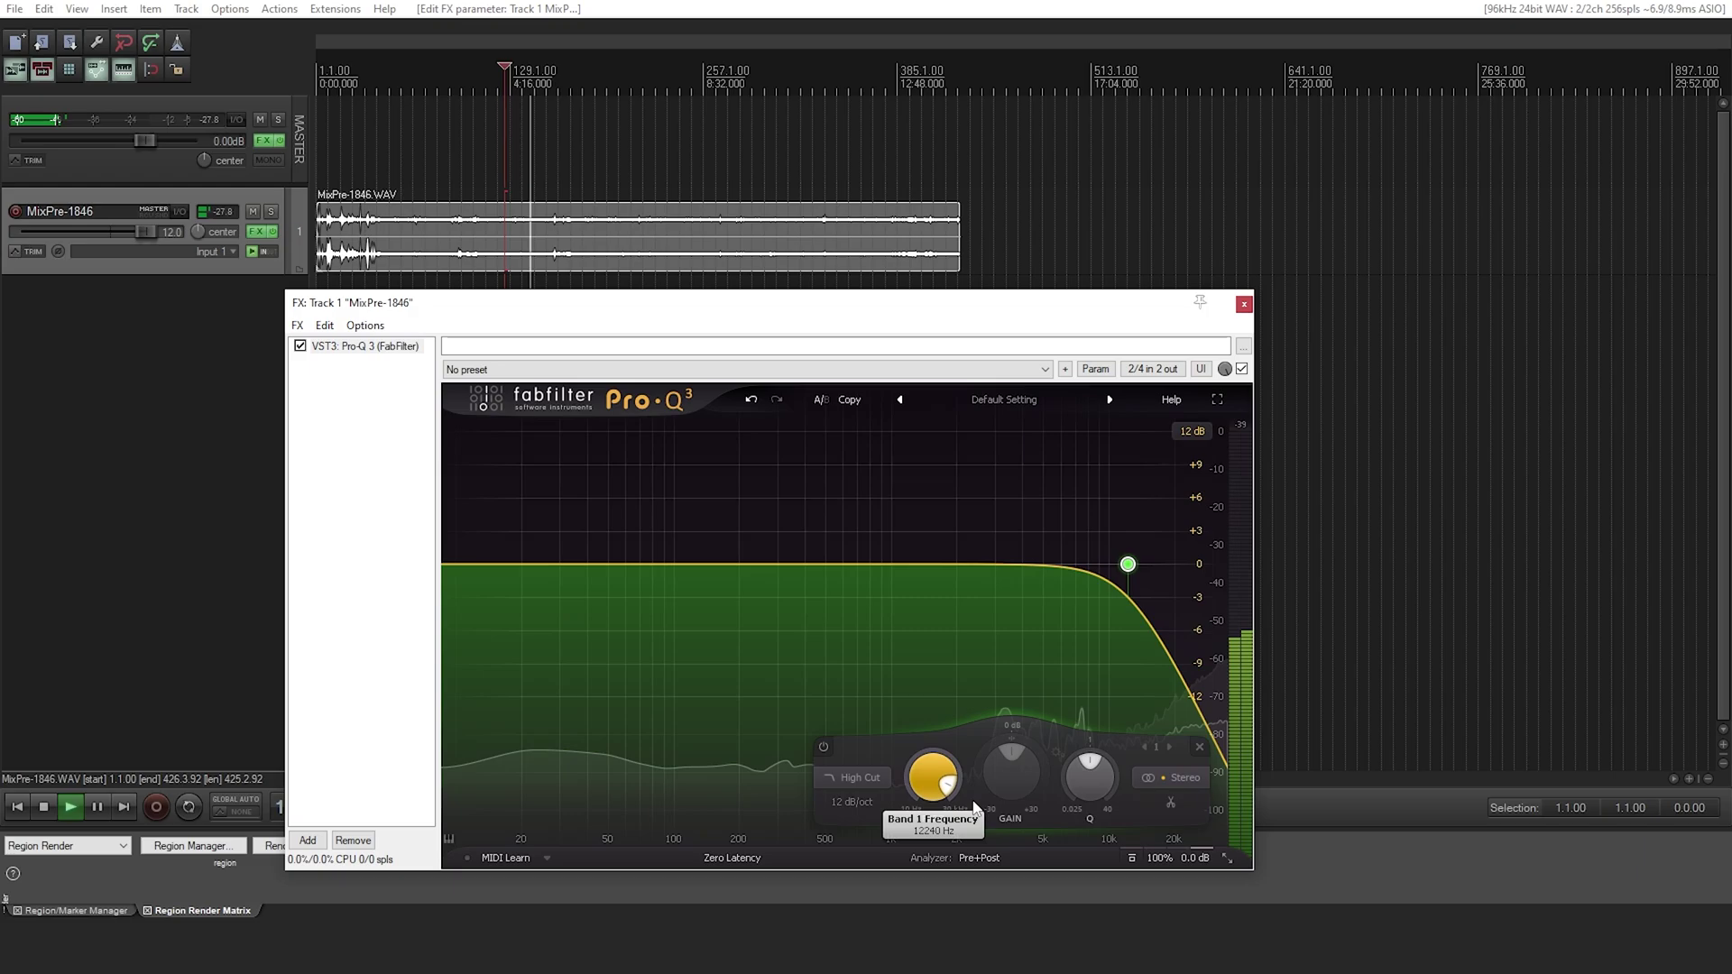
{"action": "scroll", "coordinate": [963, 787], "scroll_direction": "up", "scroll_amount": 2}
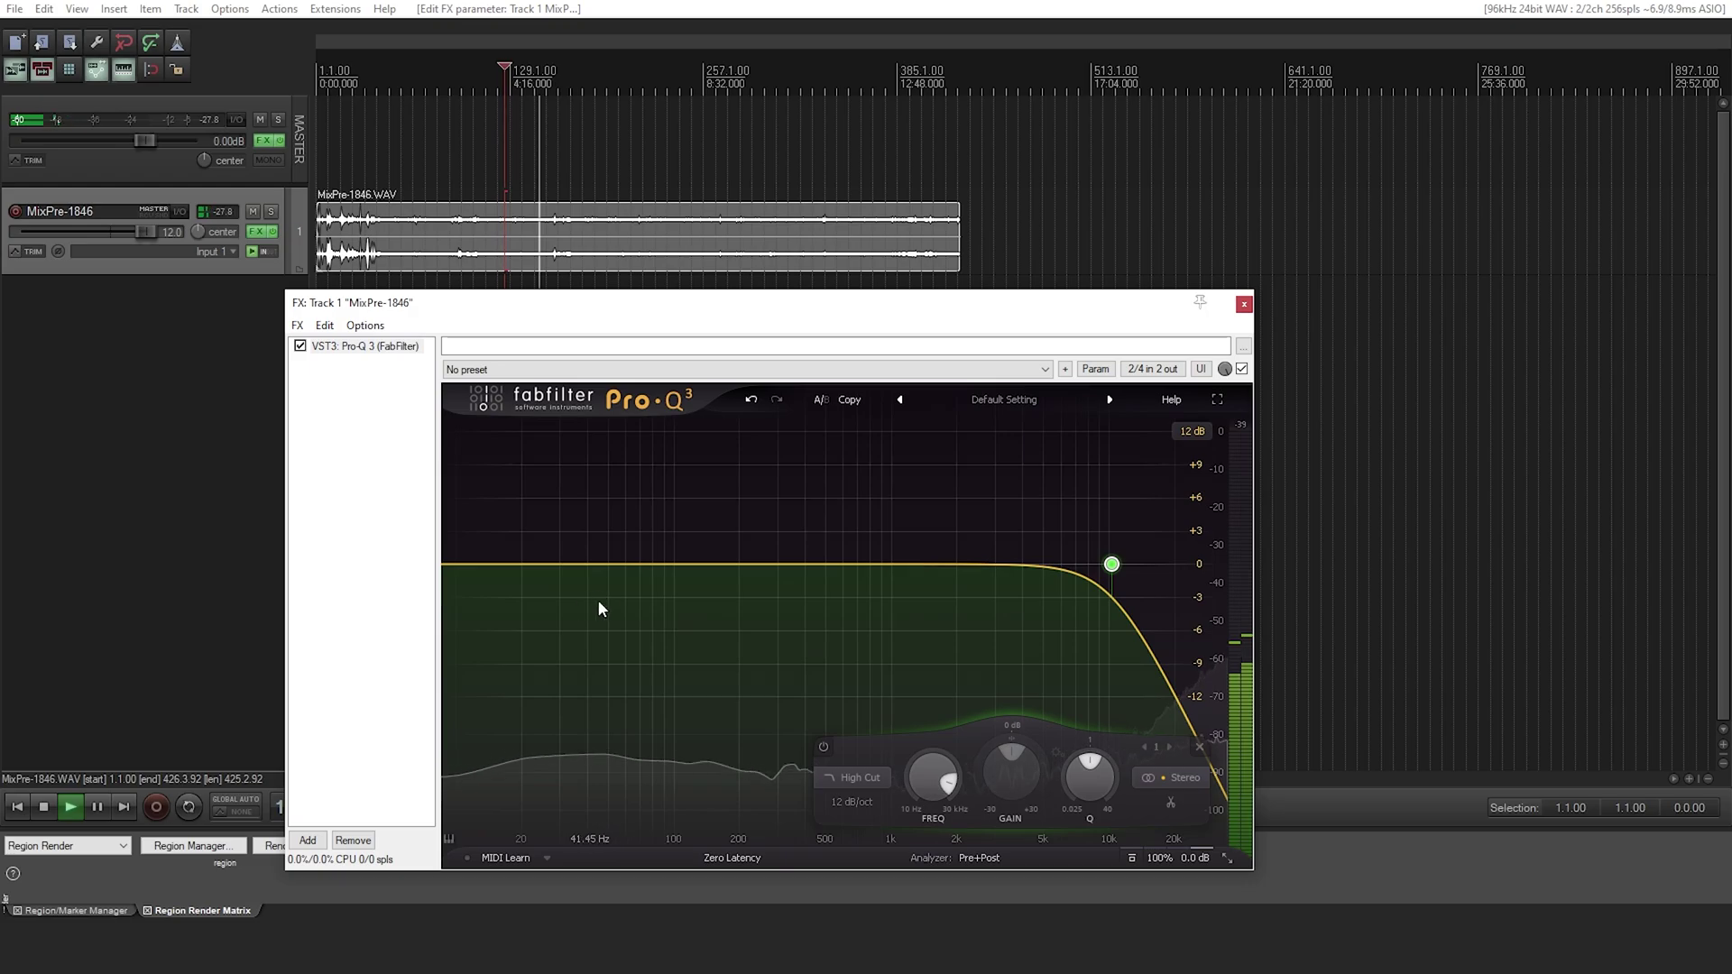
- Add a 12 dB/oct Low Cut band at about 17 Hz and adjust its frequency lower
{"action": "left_click", "coordinate": [509, 567]}
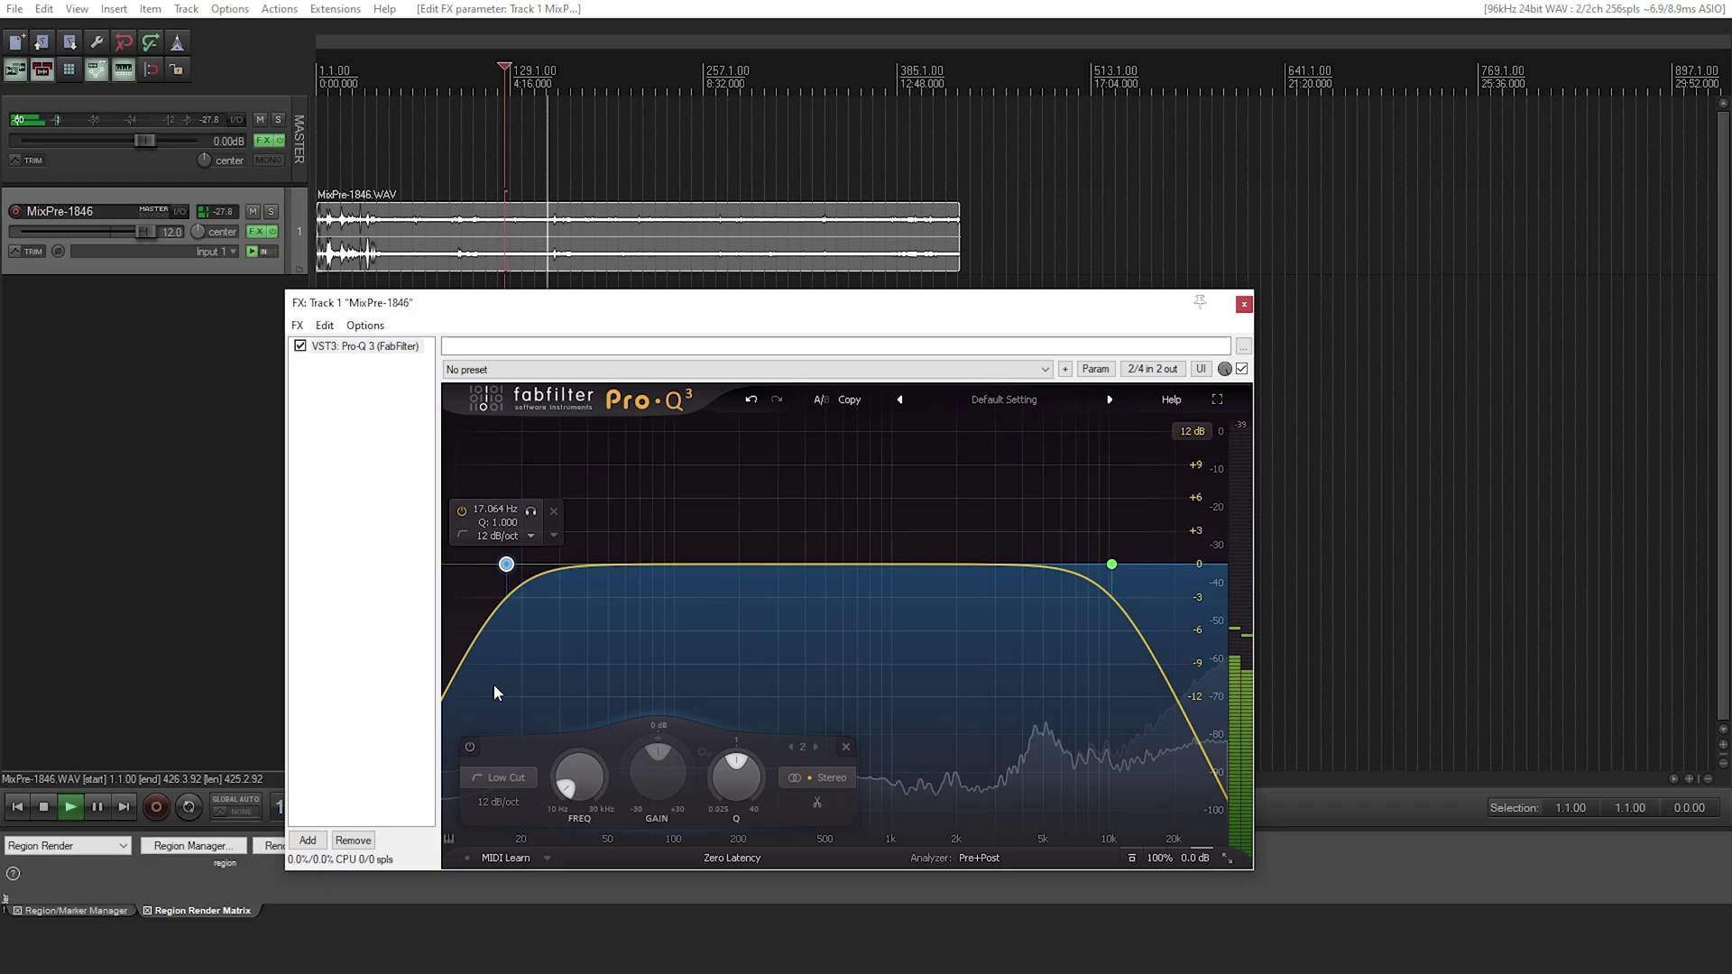
{"action": "mouse_move", "coordinate": [572, 792]}
{"action": "left_mouse_down"}
{"action": "mouse_move", "coordinate": [543, 686]}
{"action": "mouse_move", "coordinate": [561, 819]}
{"action": "mouse_move", "coordinate": [556, 805]}
{"action": "left_mouse_up"}
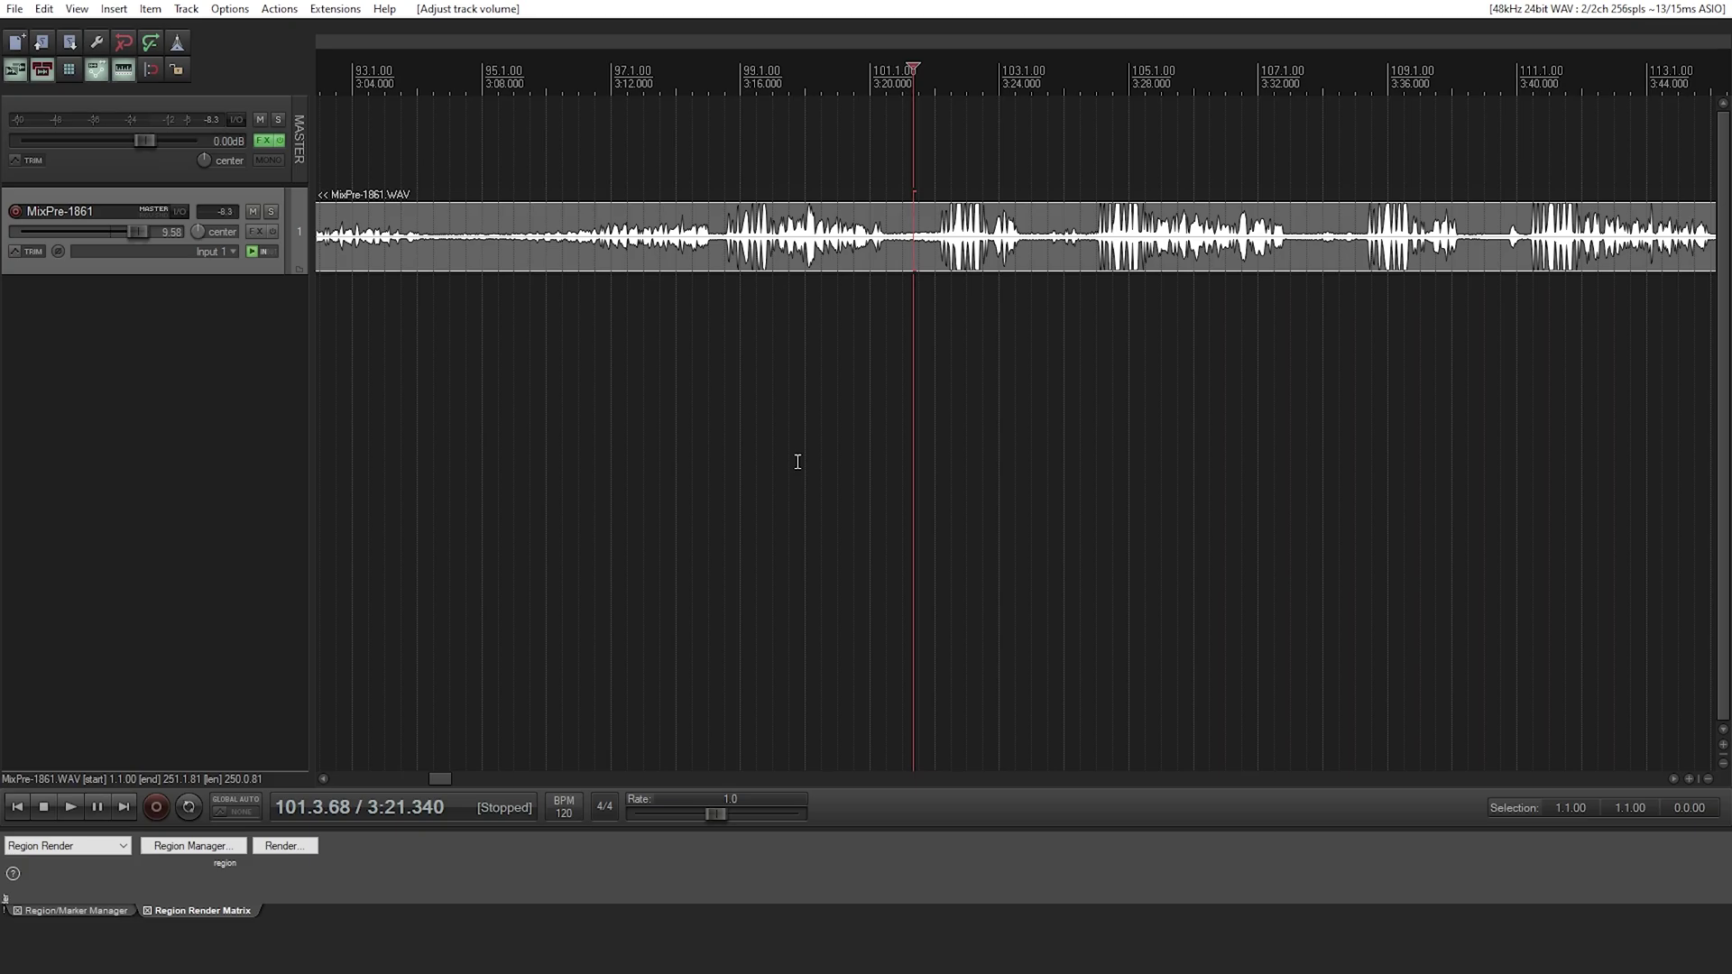
- Add the VST3 RX 9 Voice De-noise (iZotope) plug-in to MixPre-1861, playing the passage from 3:21 before and after adding it
{"action": "key", "text": "space"}
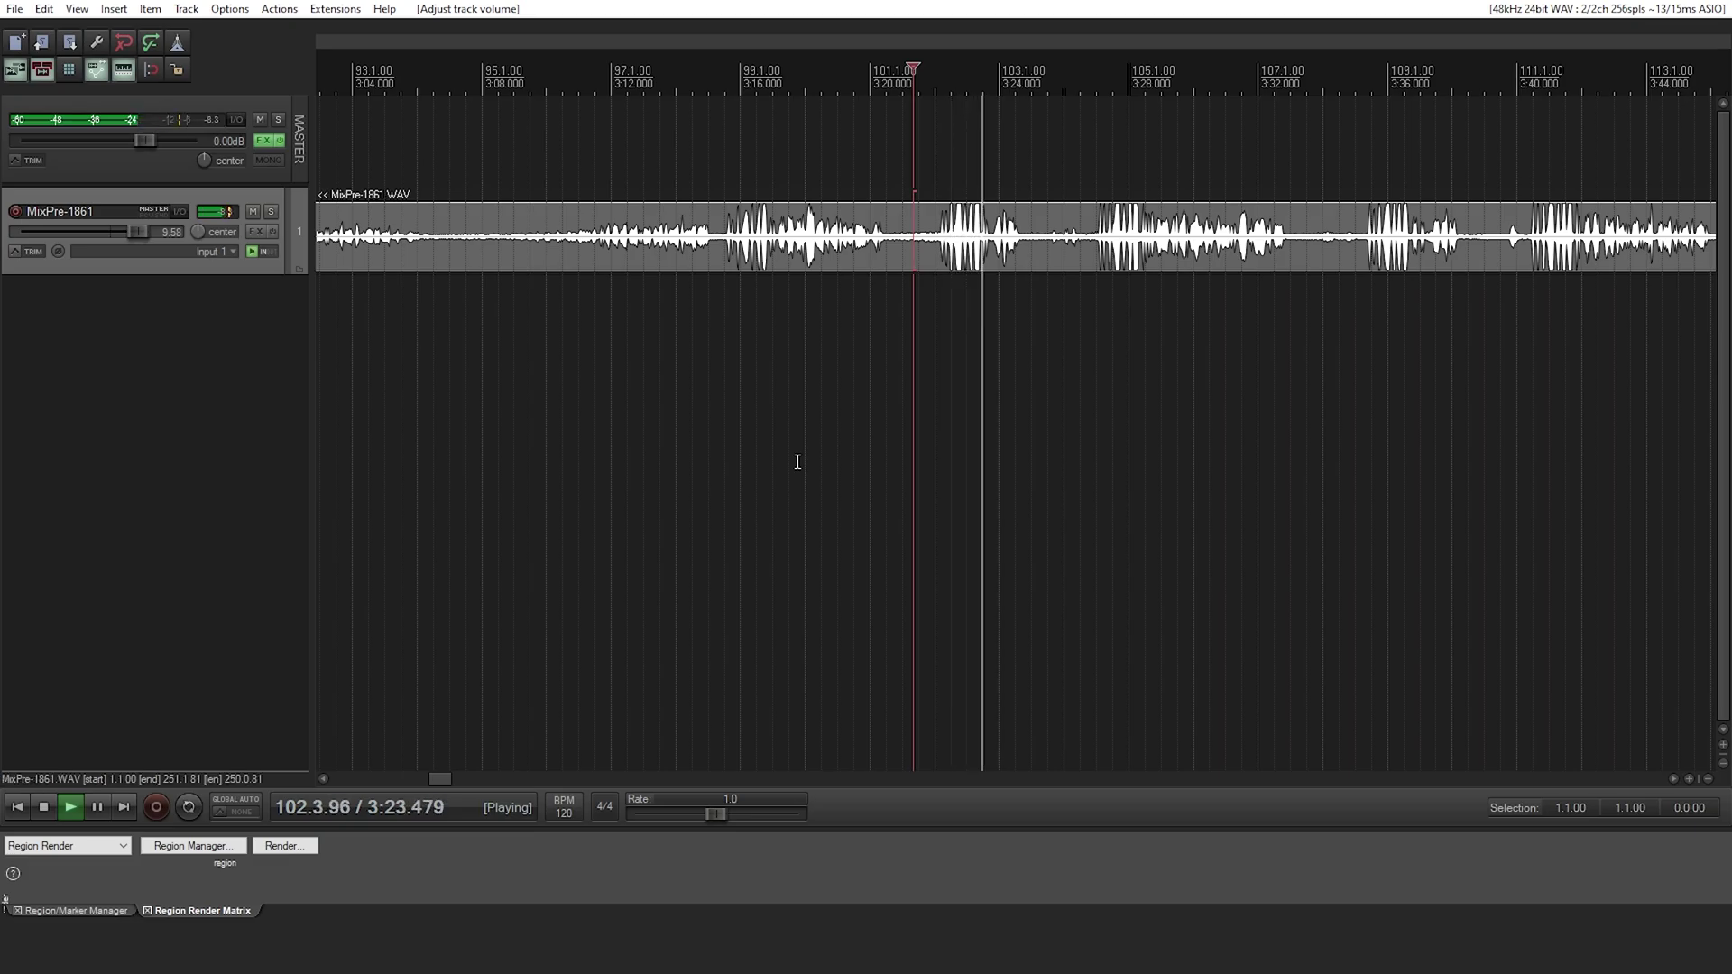
{"action": "key", "text": "space"}
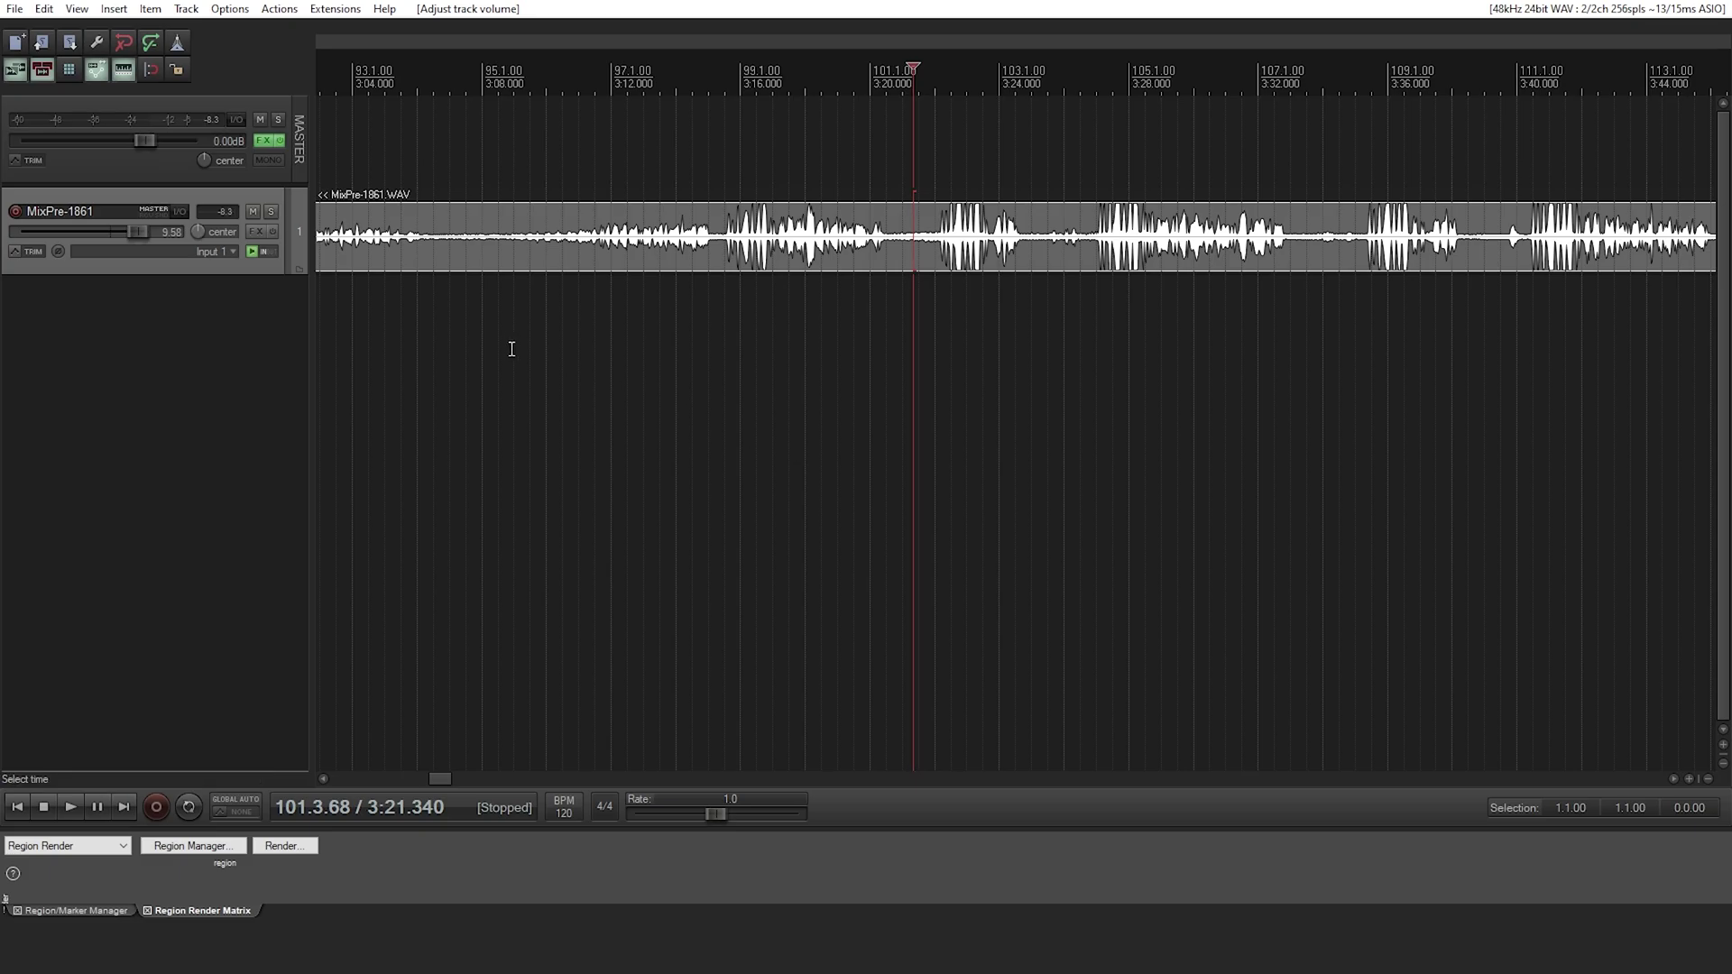
{"action": "left_click", "coordinate": [257, 233]}
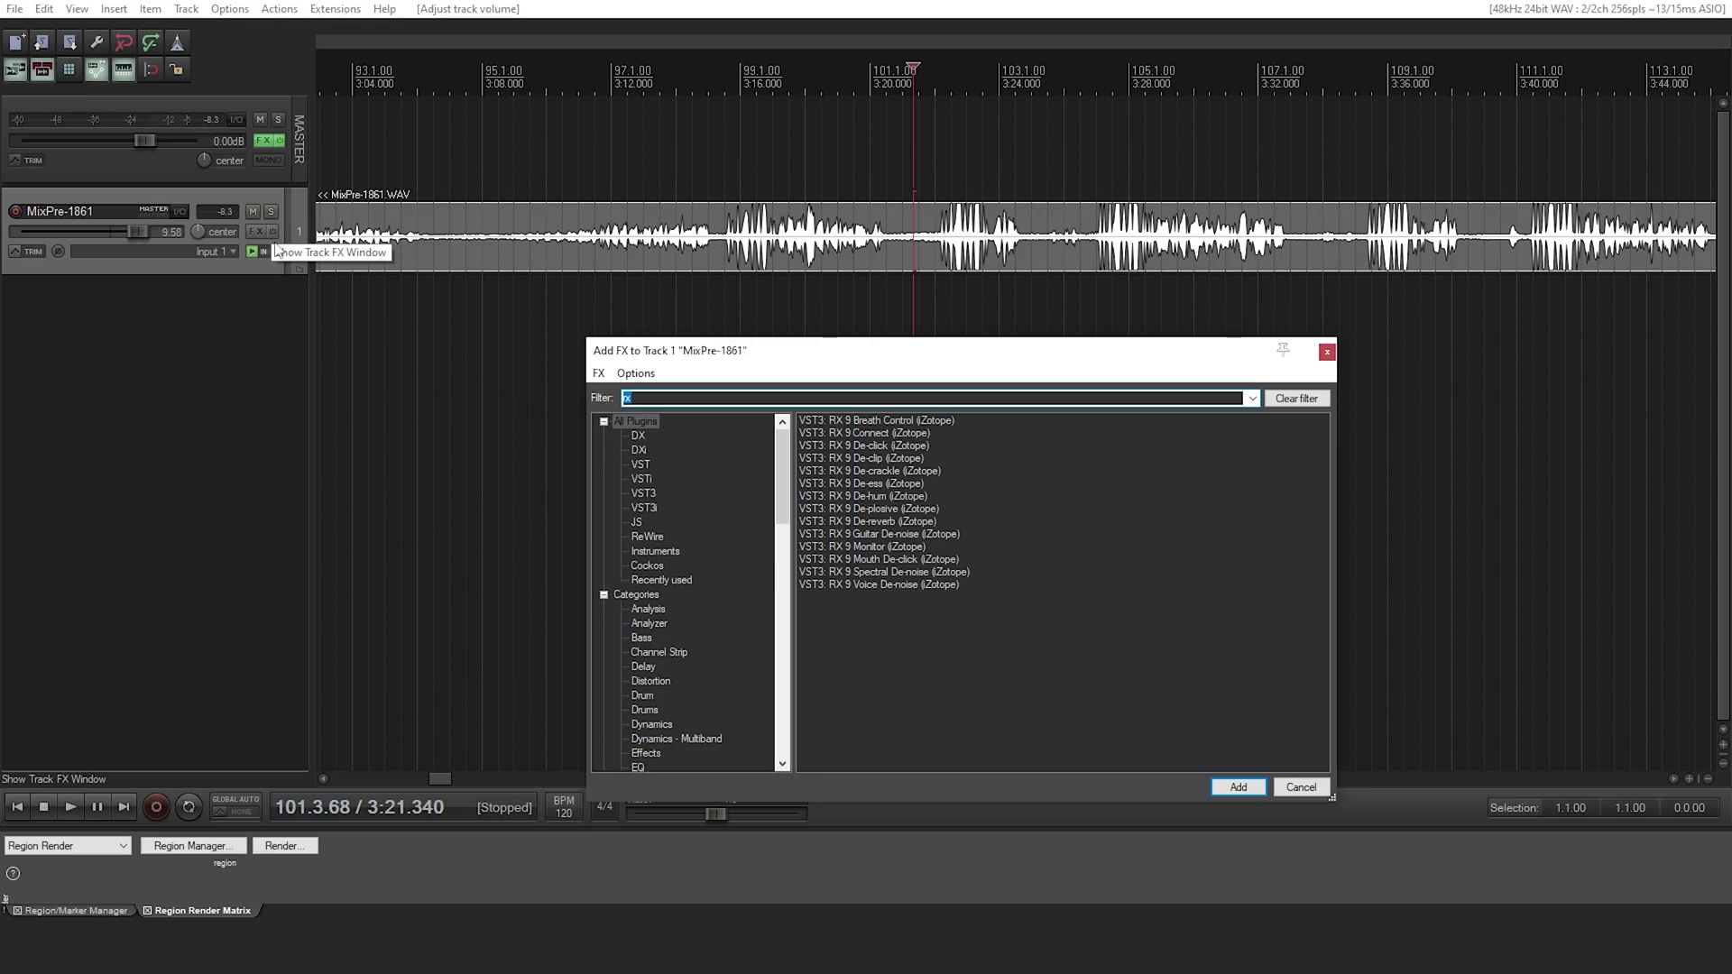
{"action": "double_click", "coordinate": [893, 585]}
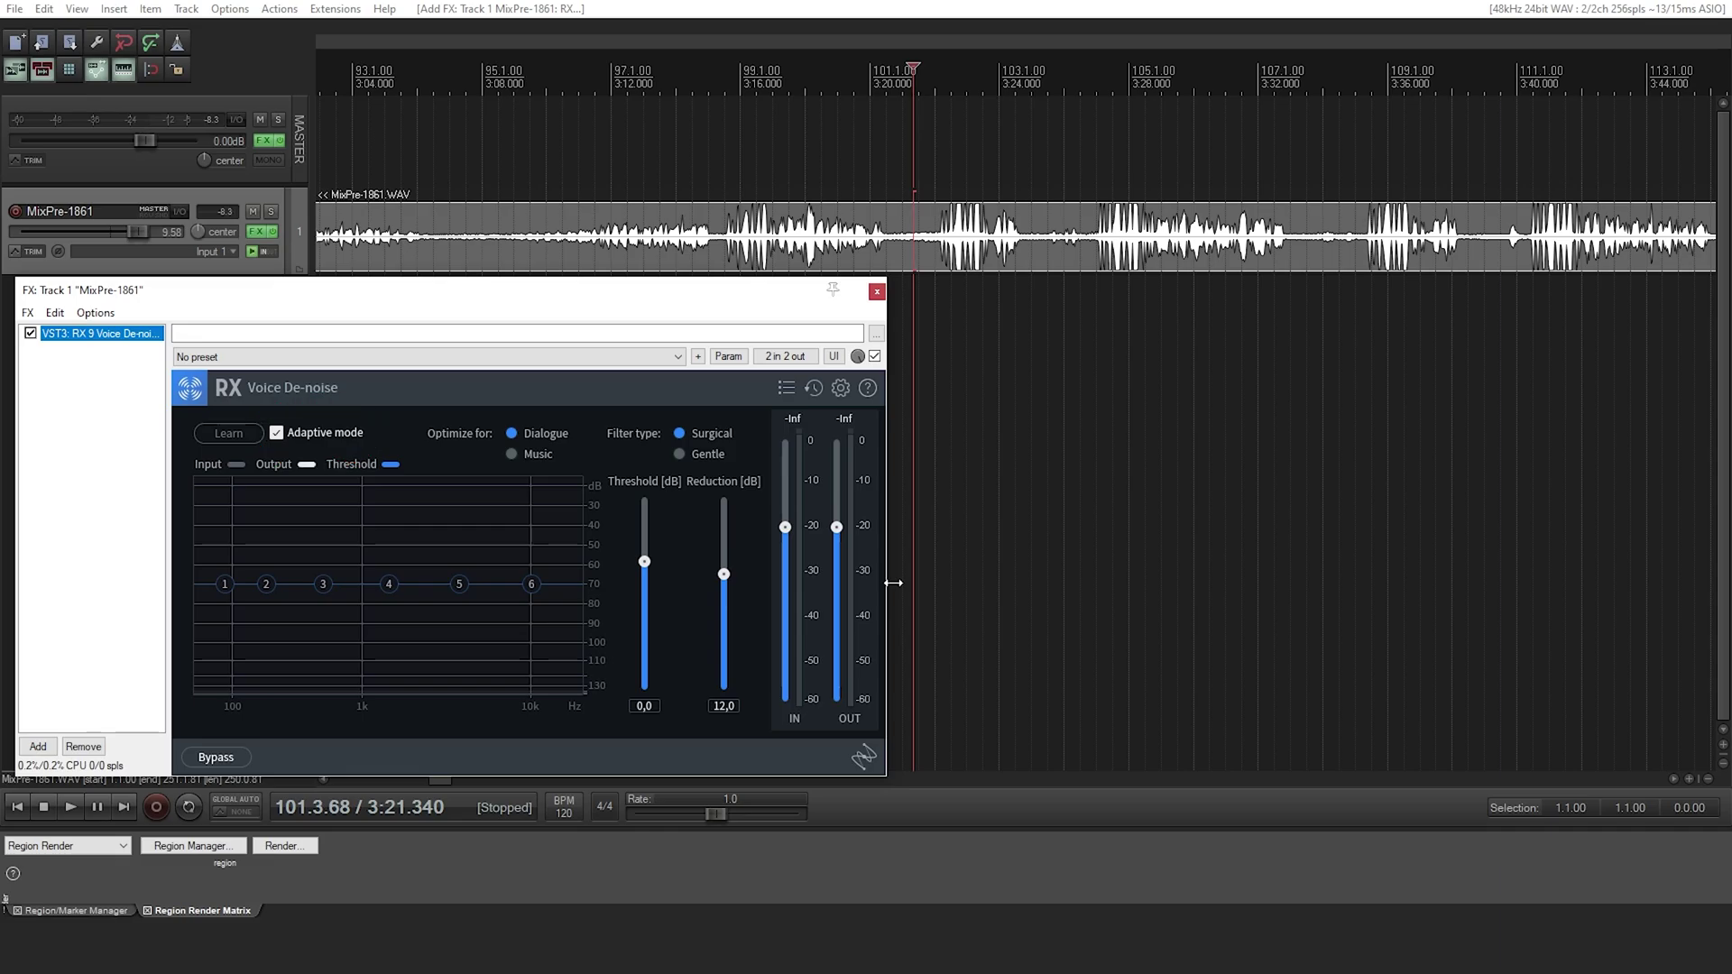
{"action": "key", "text": "space"}
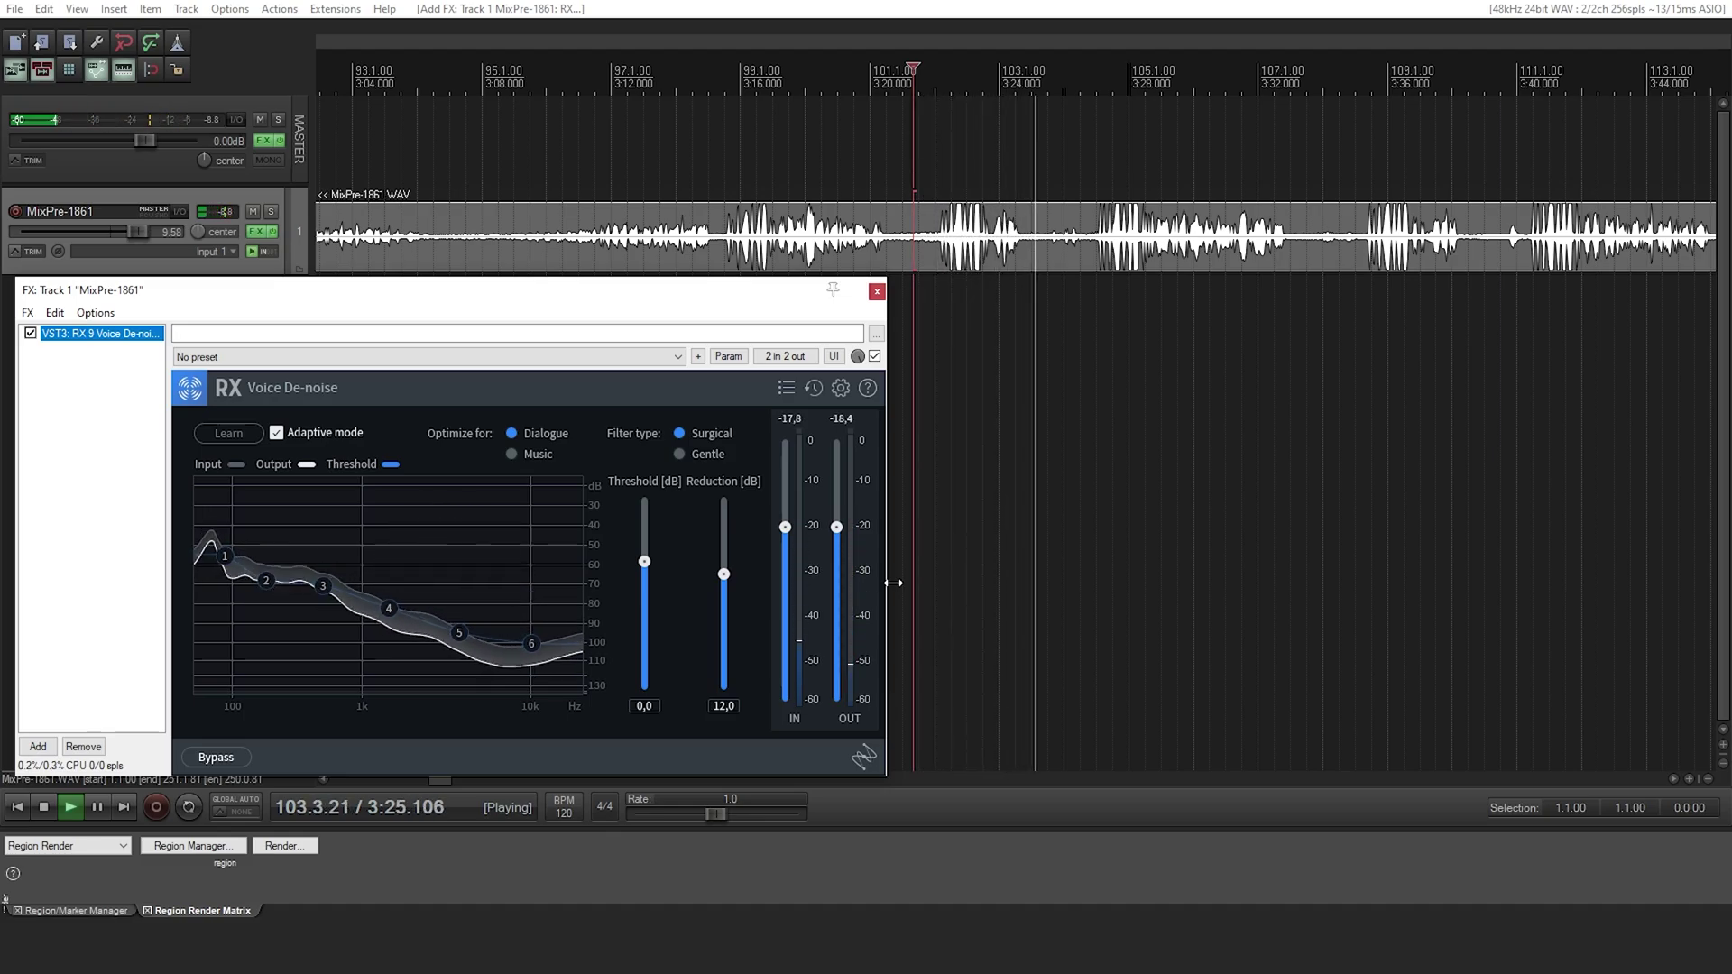
{"action": "key", "text": "space"}
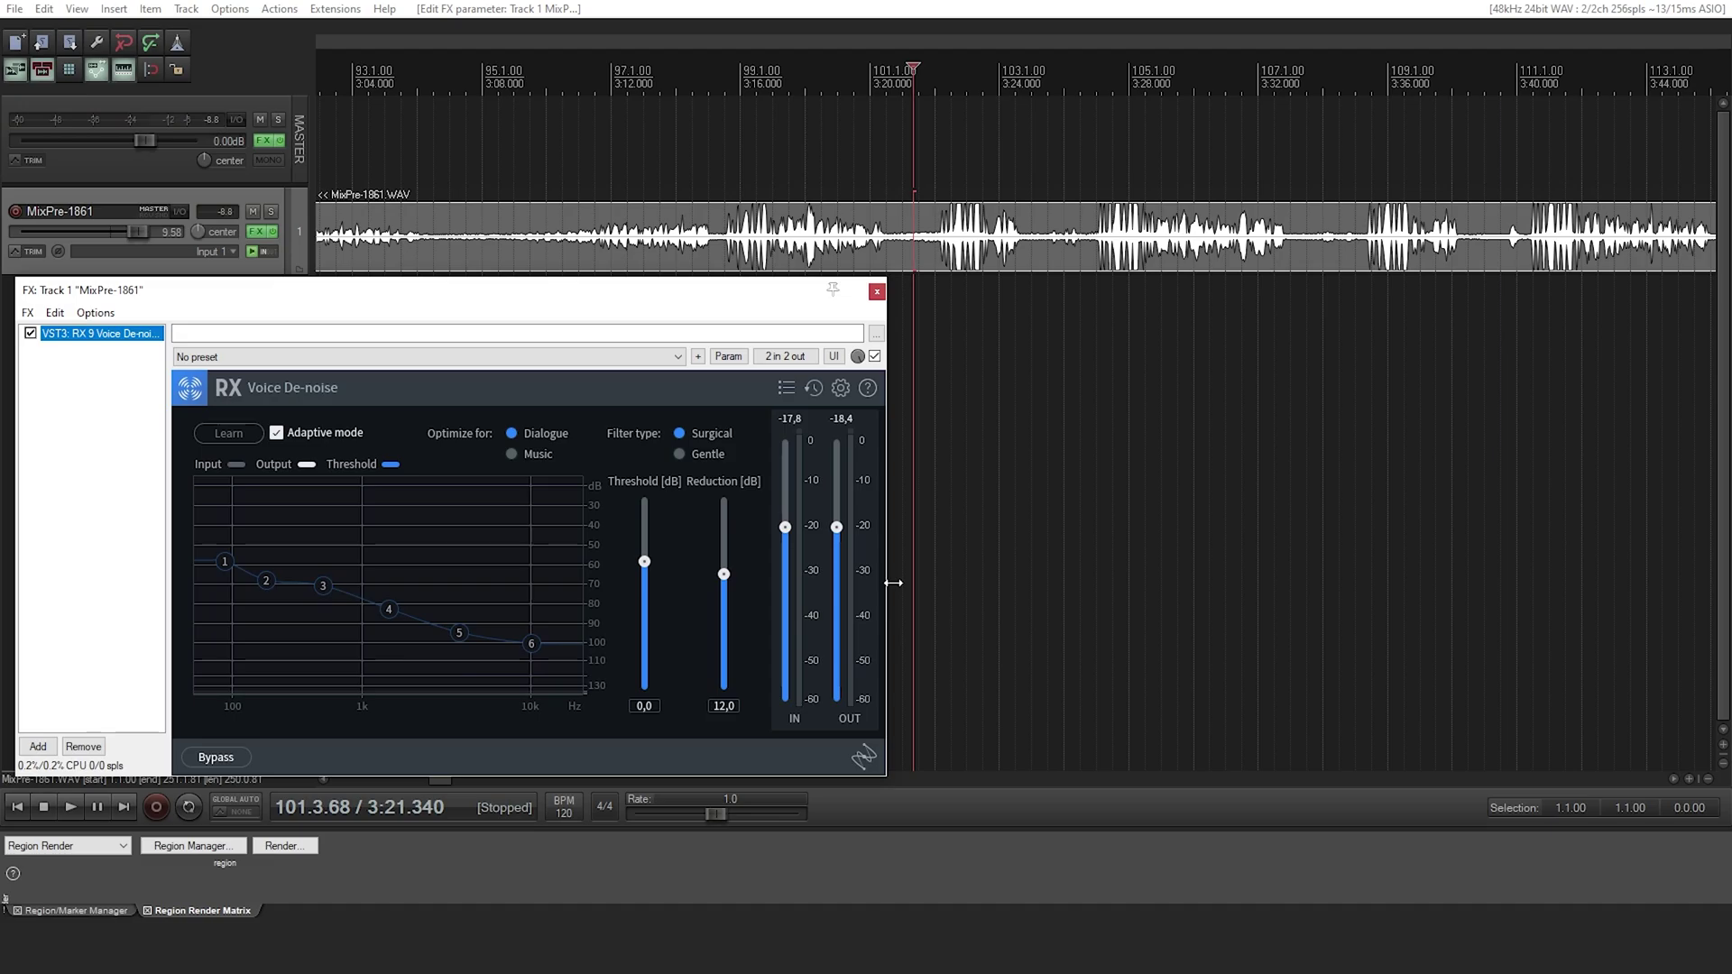
- Play the passage optimised for Music, and play it again with Voice De-noise set to Dialogue and the Gentle filter type
{"action": "left_click", "coordinate": [511, 454]}
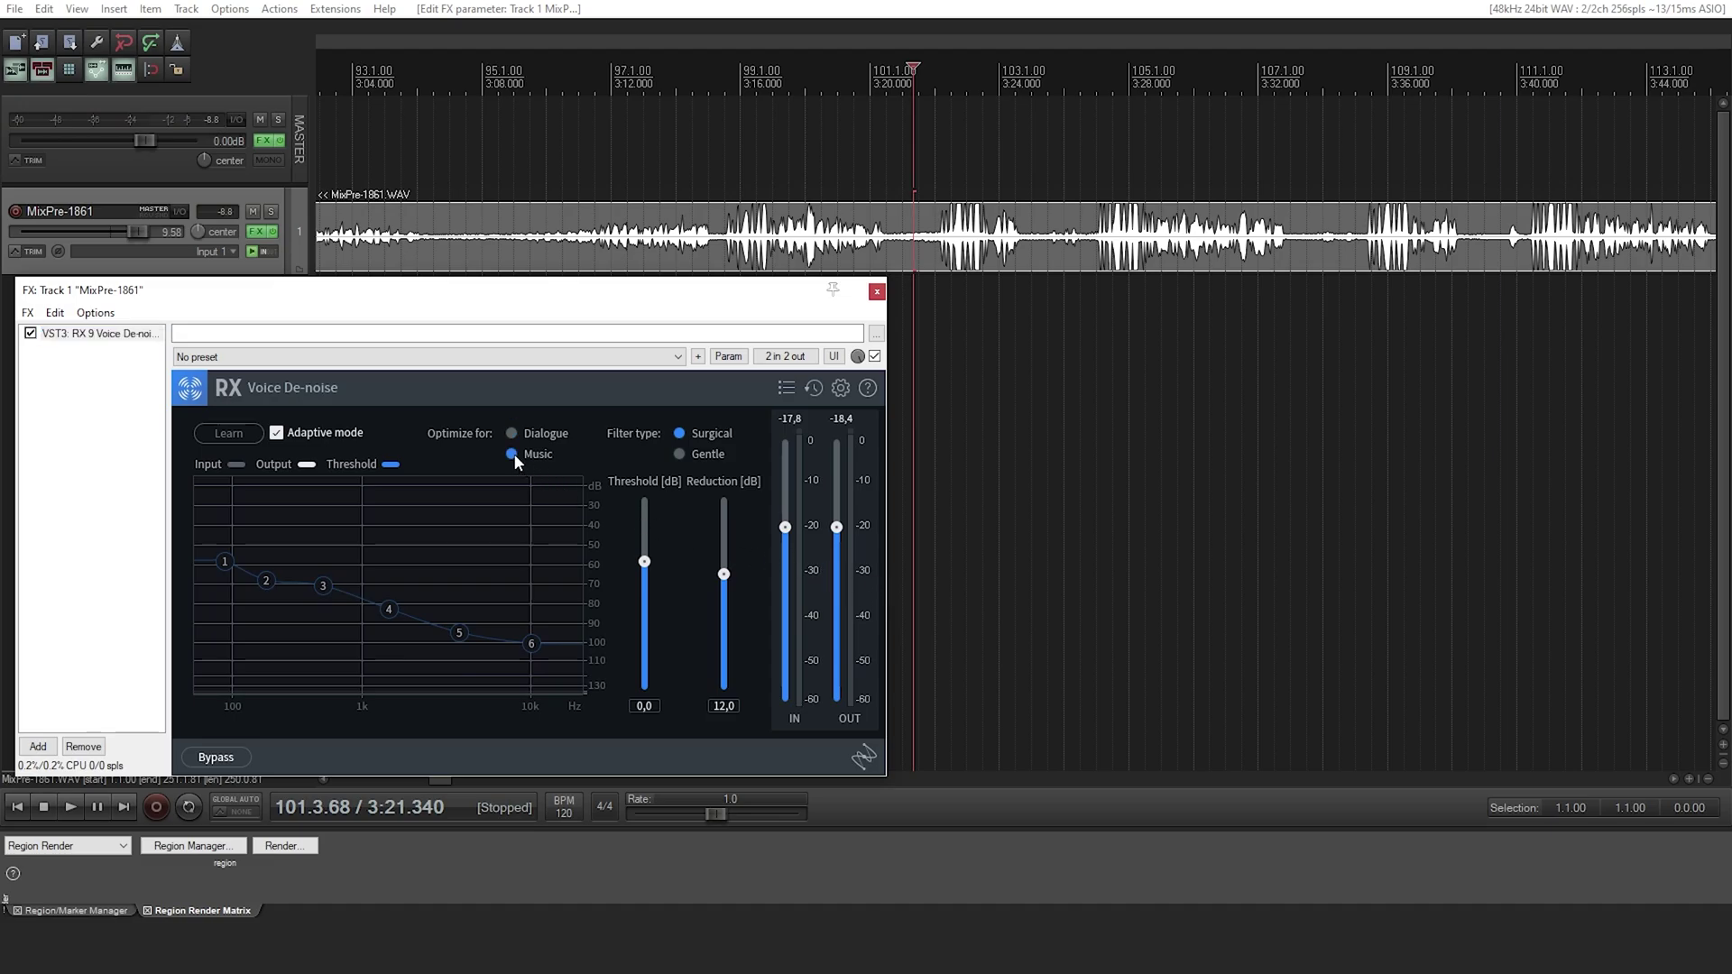
{"action": "key", "text": "space"}
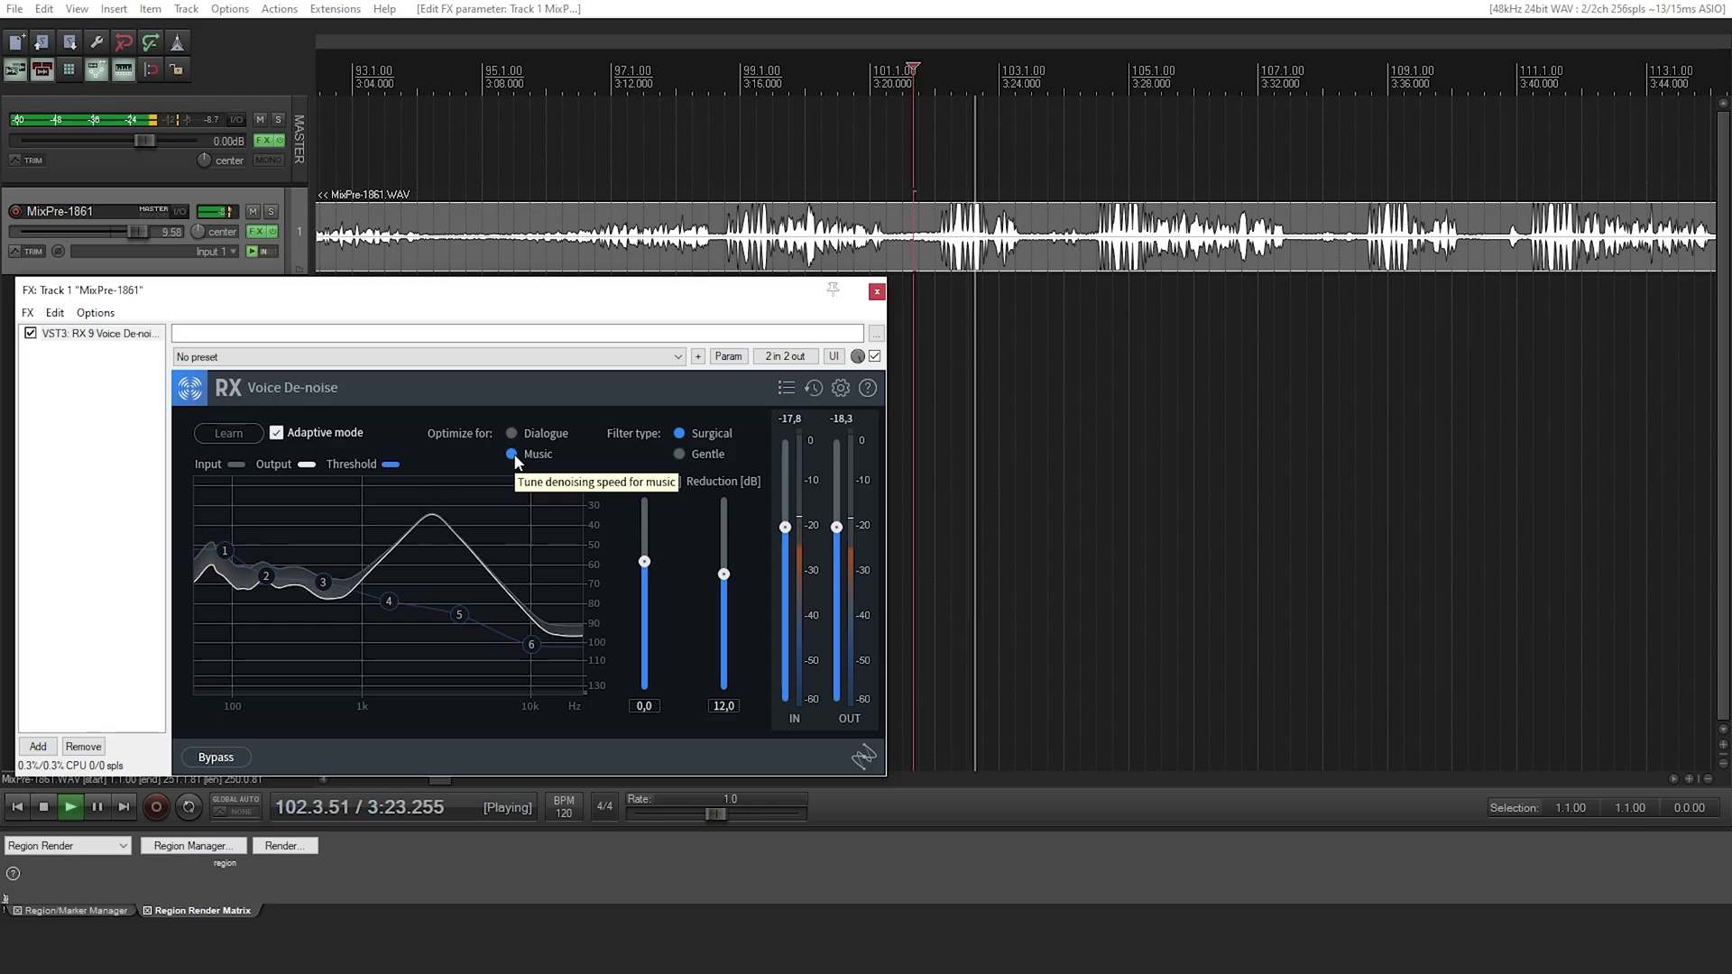
{"action": "key", "text": "space"}
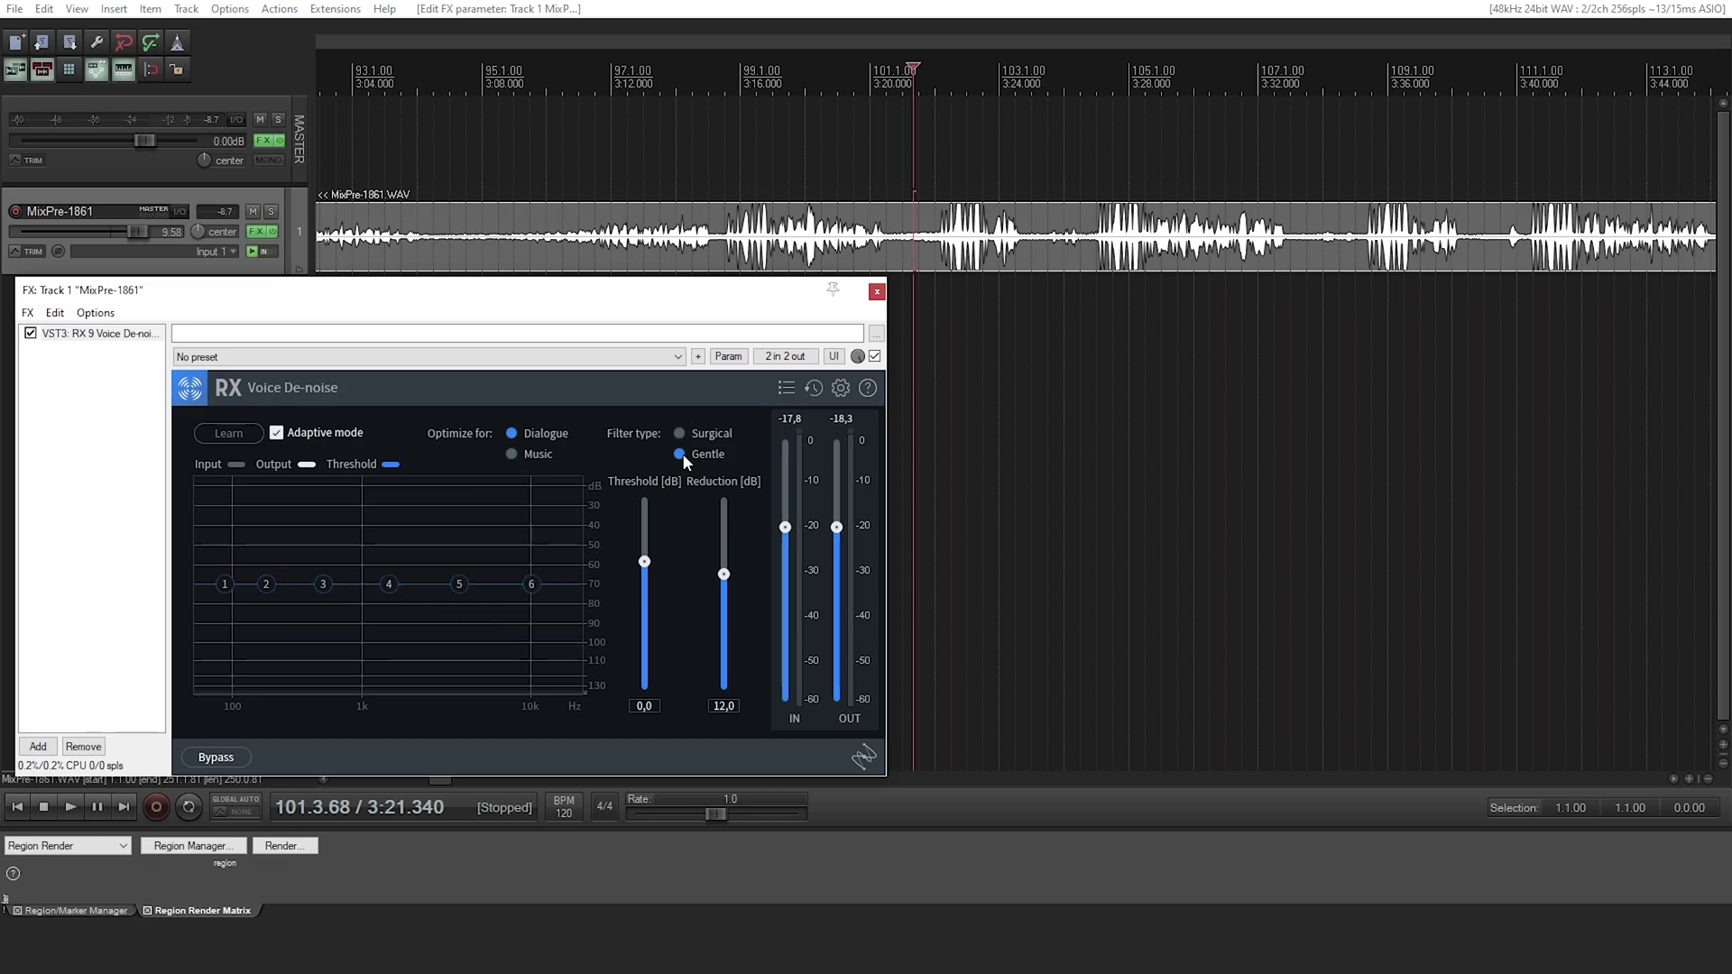
{"action": "key", "text": "space"}
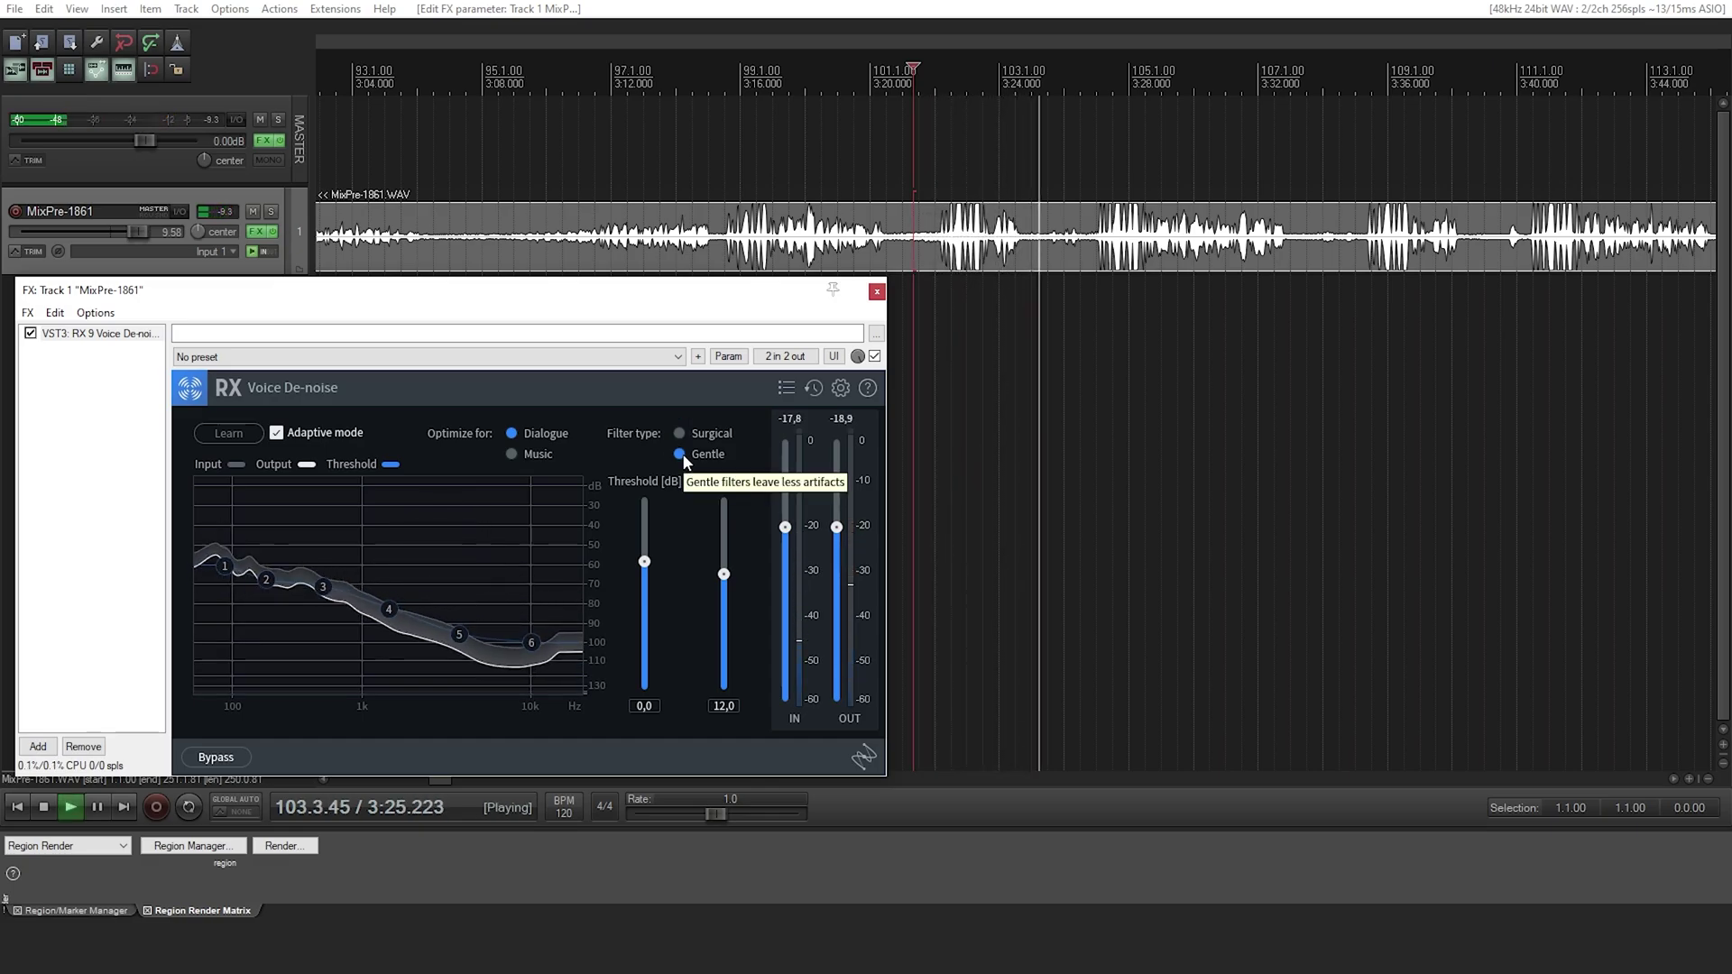
{"action": "key", "text": "space"}
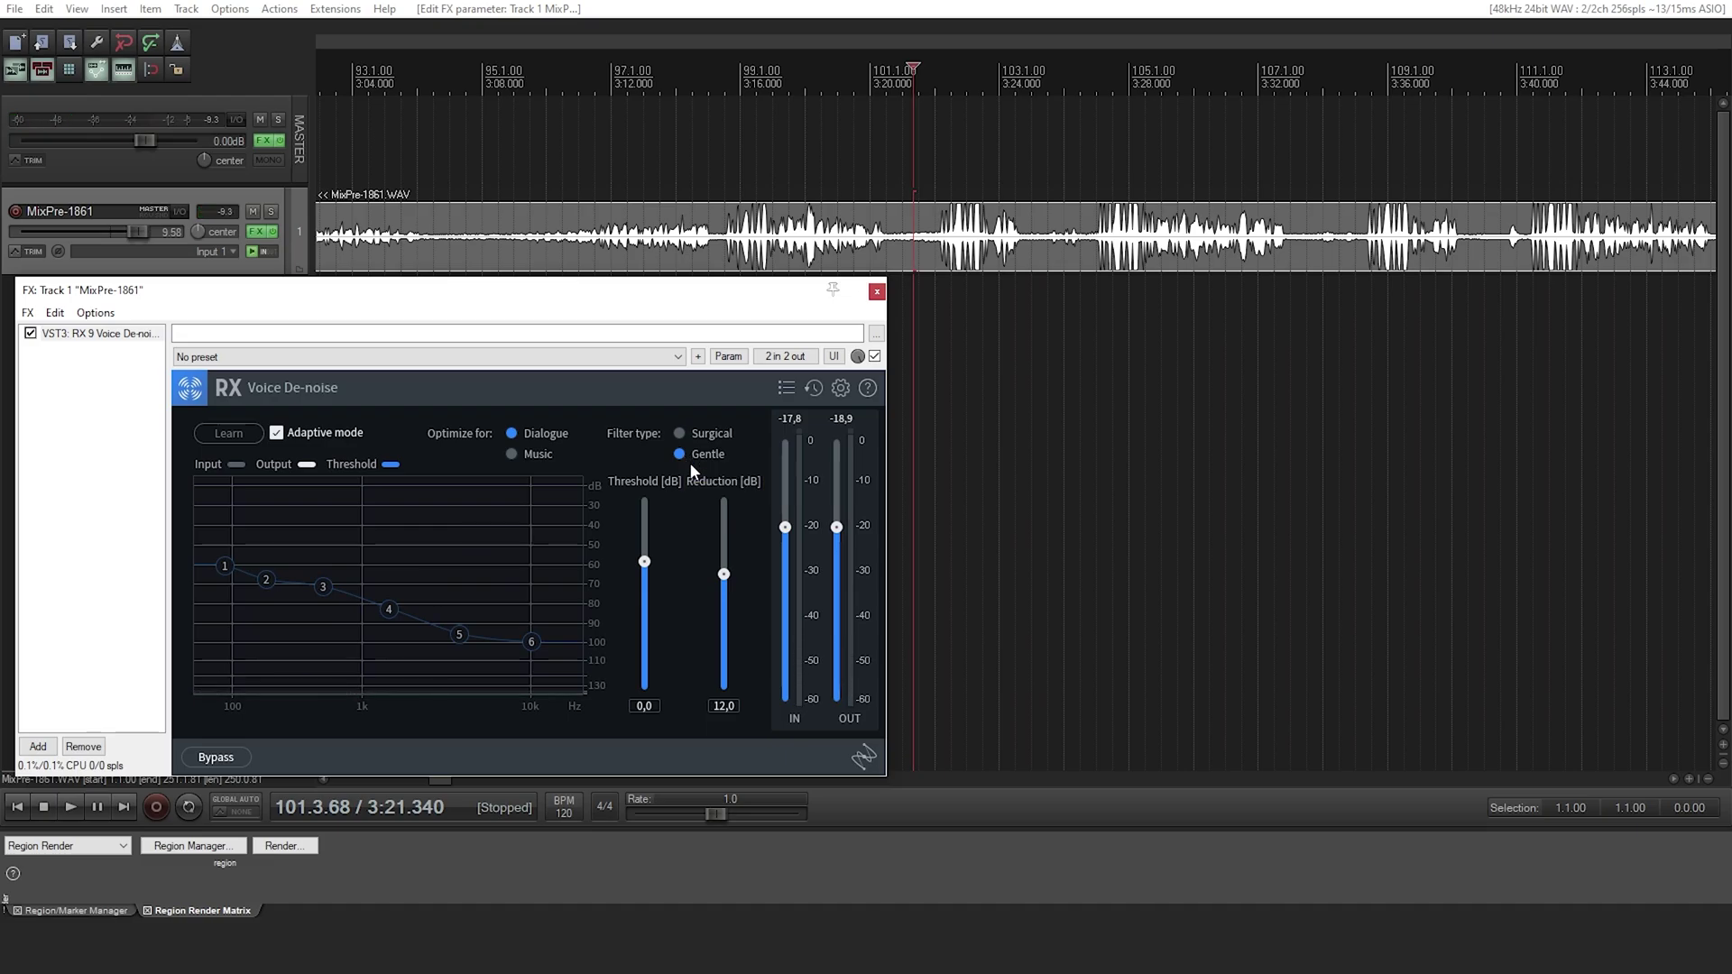
- Raise Voice De-noise's Reduction to 20 dB and play the passage with it
{"action": "left_click_drag", "start_coordinate": [725, 578], "coordinate": [744, 489]}
{"action": "key", "text": "space"}
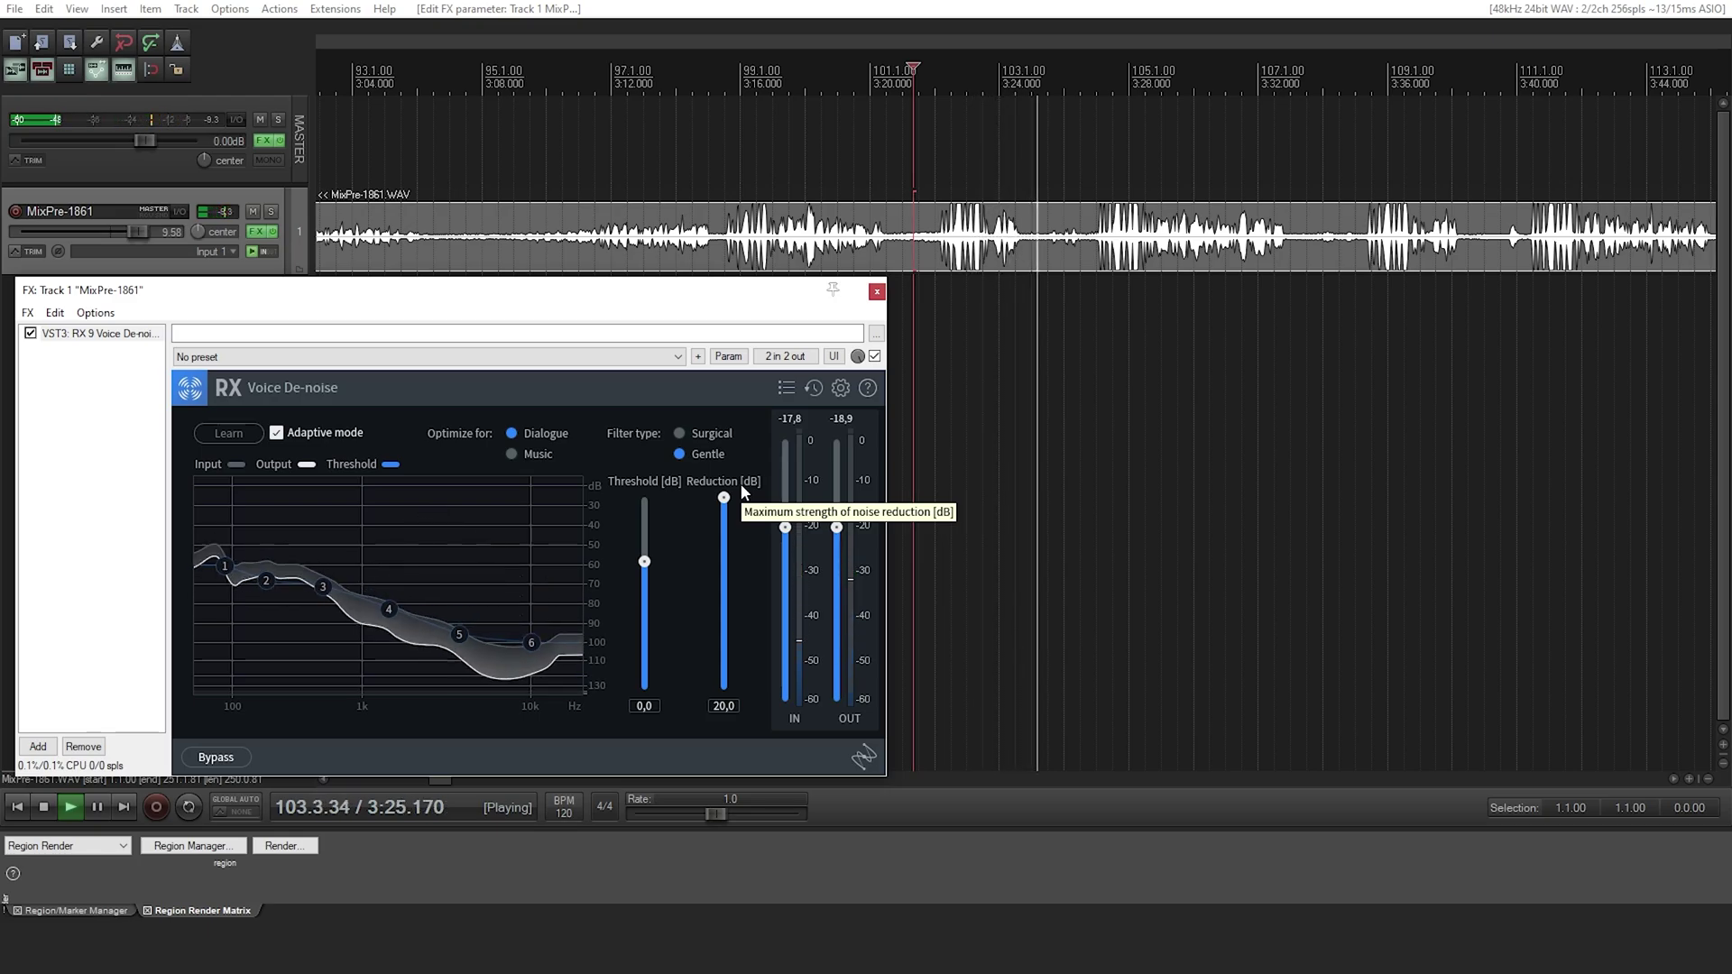
{"action": "key", "text": "space"}
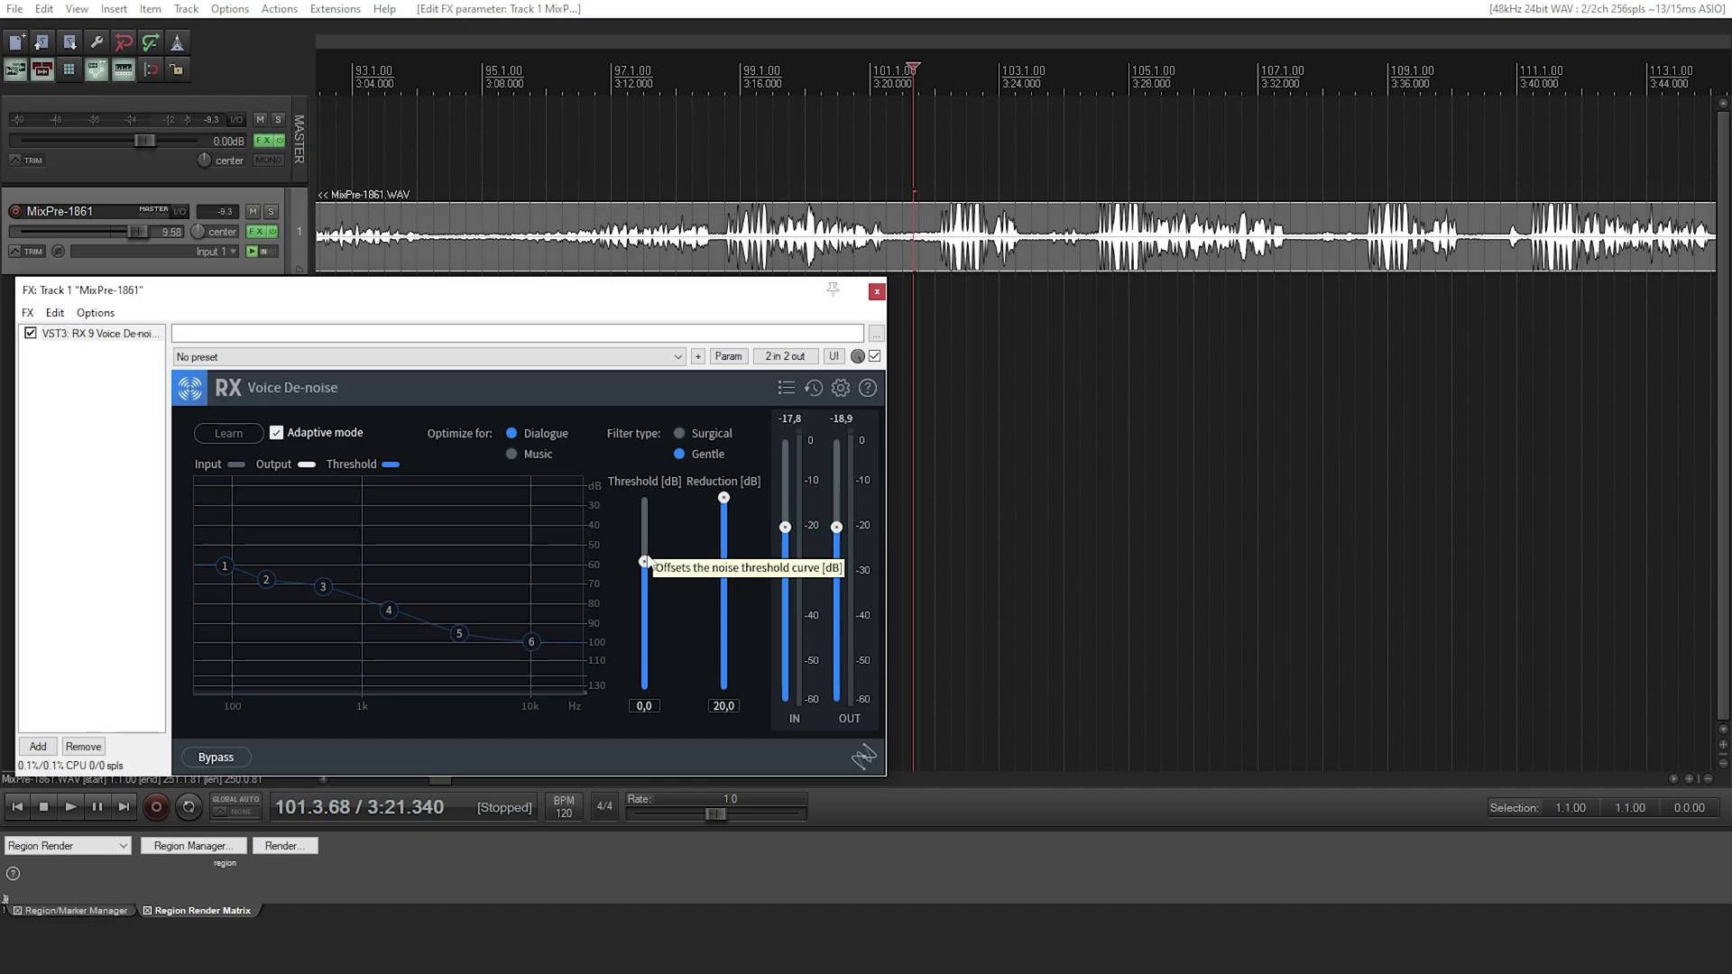
- Try a Threshold of 10 dB while playing the passage, and reset Threshold to 0 dB and Reduction to 12 dB
{"action": "left_click_drag", "start_coordinate": [644, 562], "coordinate": [648, 482]}
{"action": "key", "text": "space"}
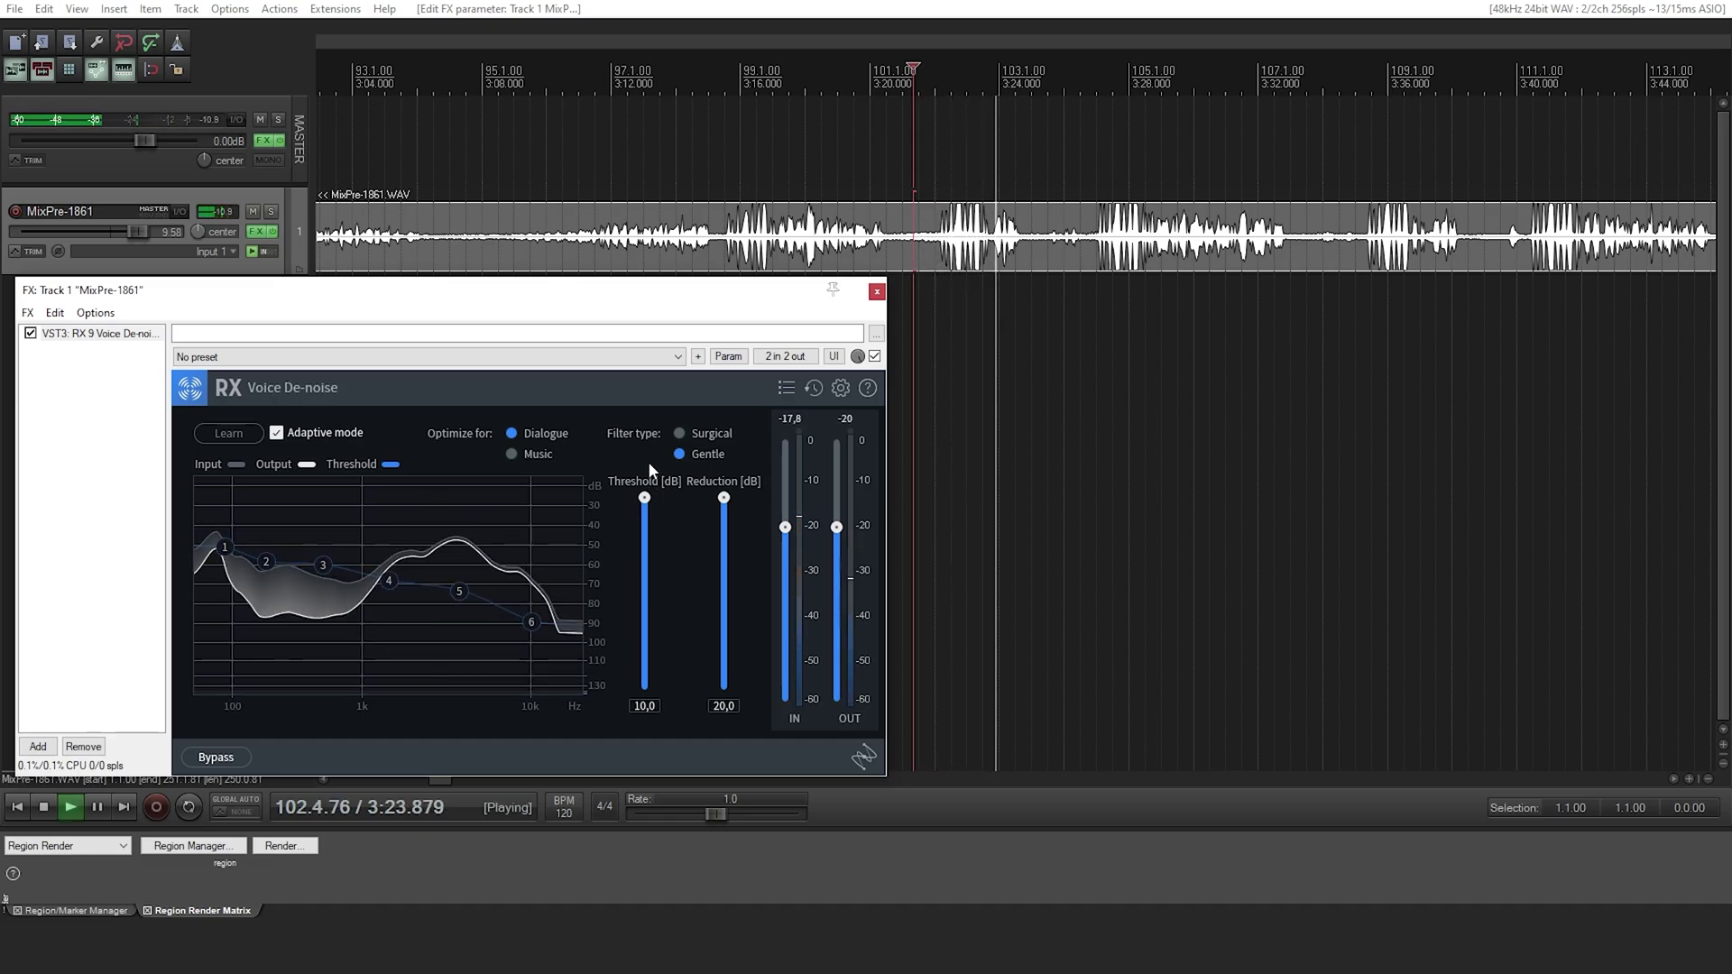
{"action": "key", "text": "space"}
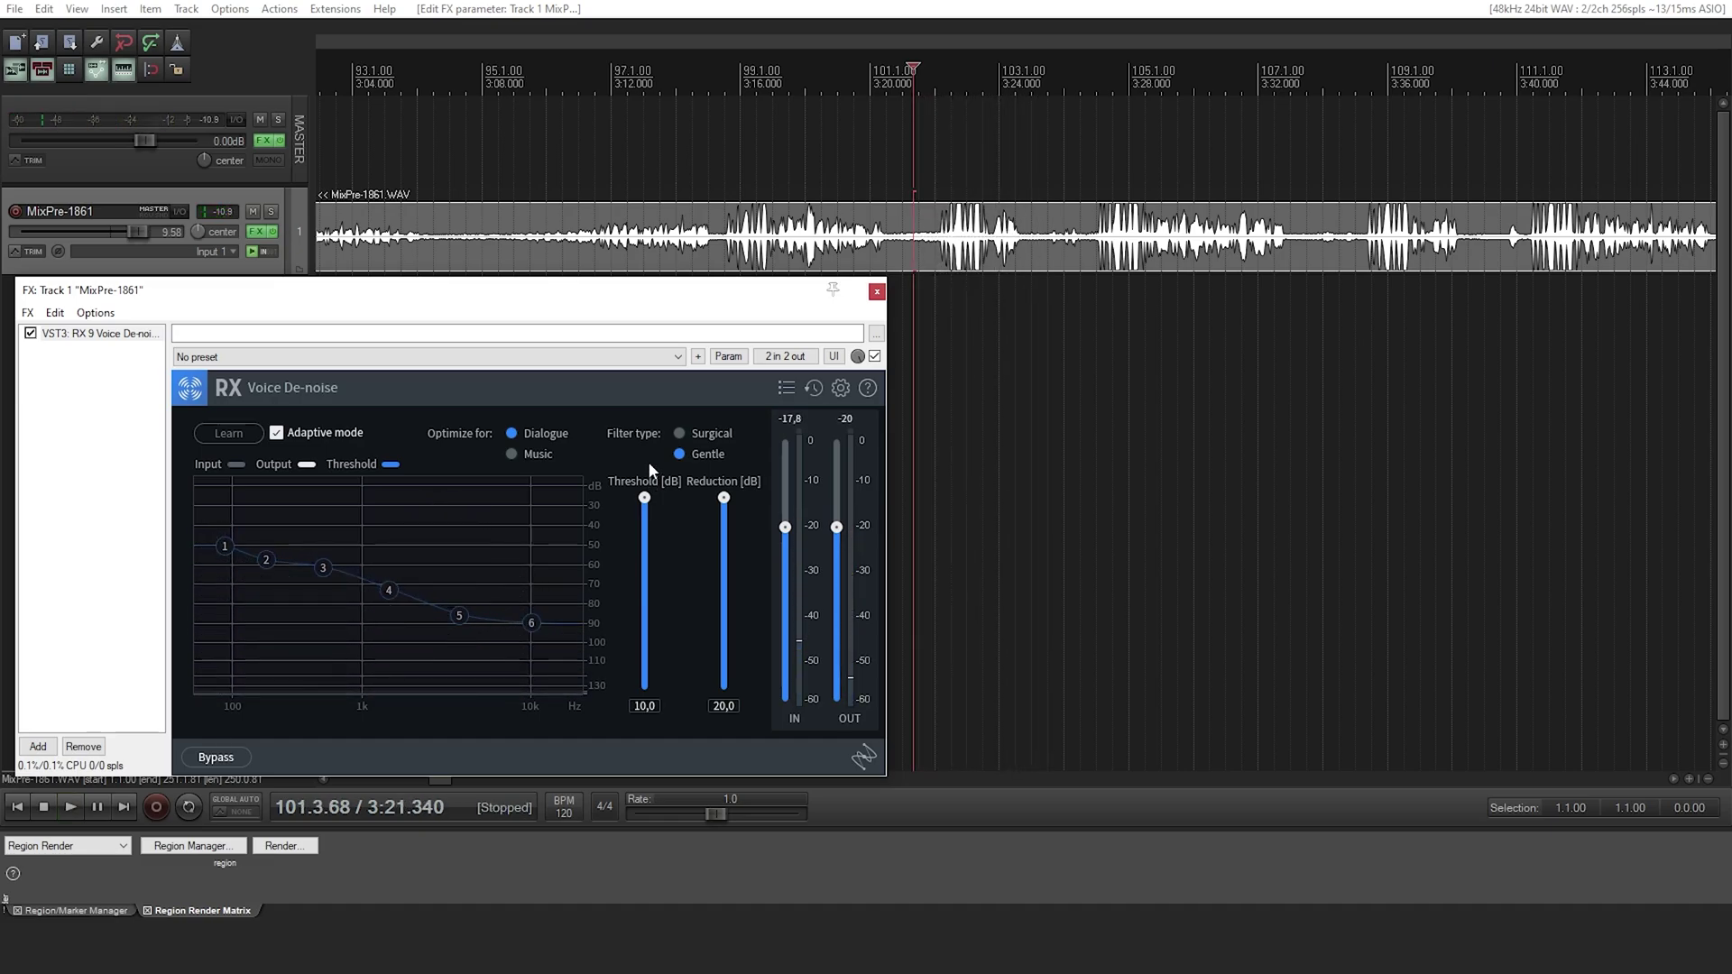
{"action": "double_click", "coordinate": [647, 499]}
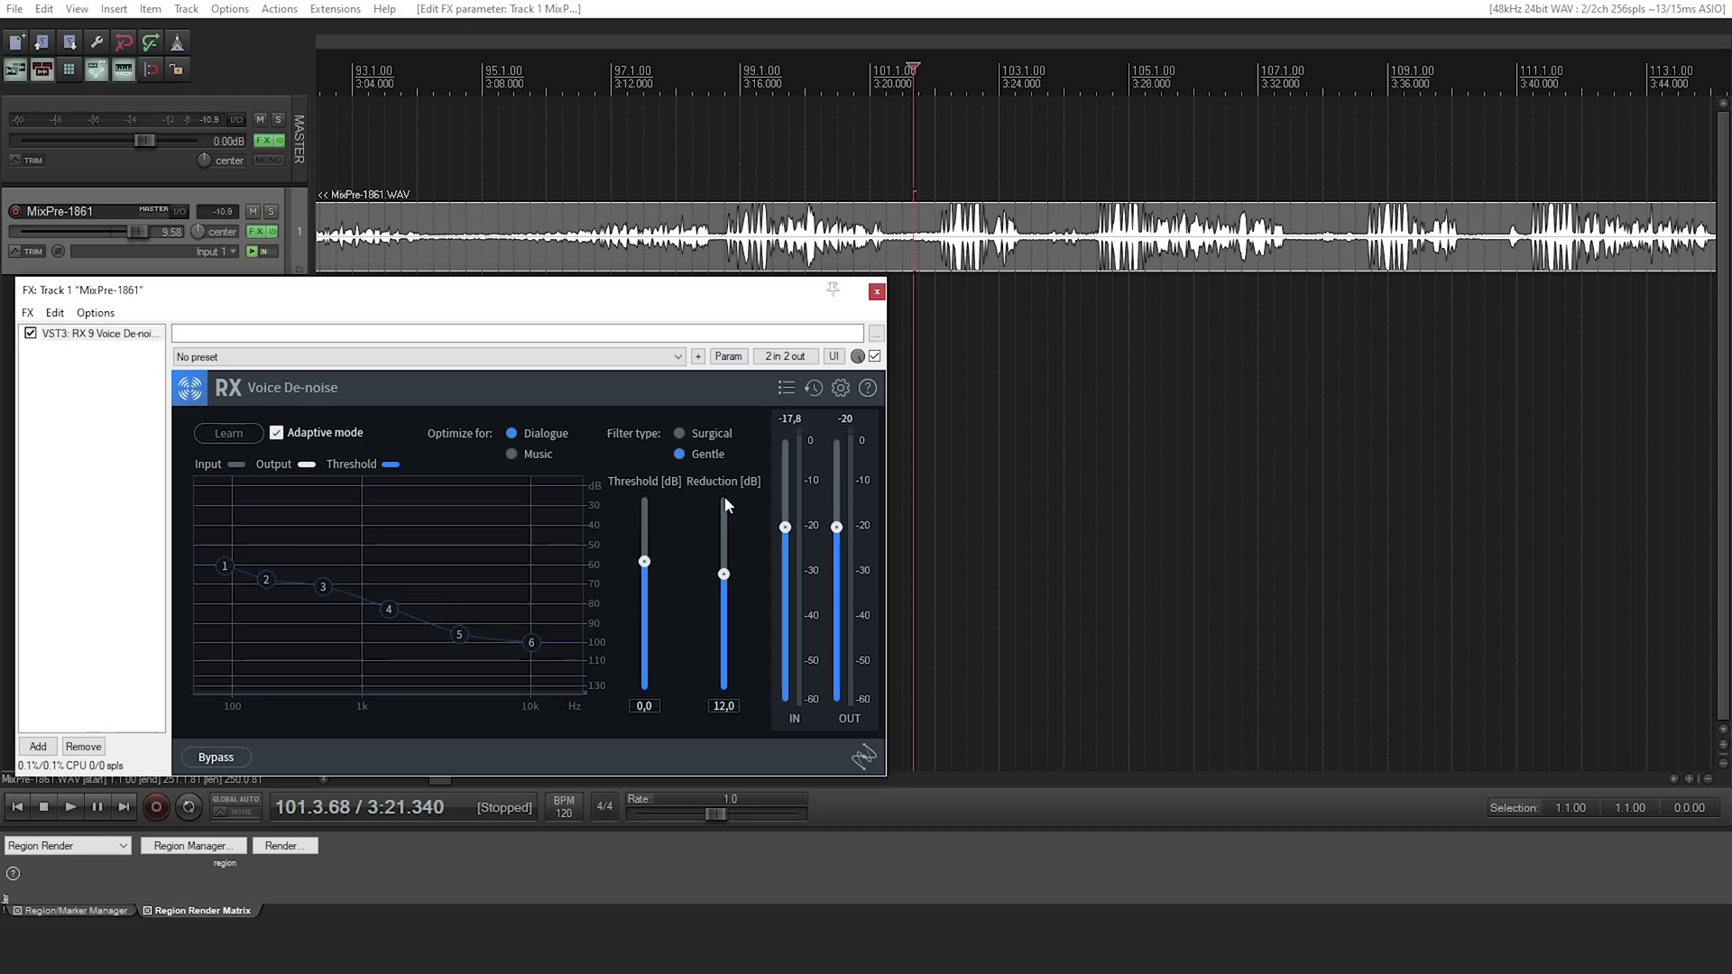
- Turn off Adaptive mode and learn the noise profile from the quiet section around 3:21 between the loud bursts
{"action": "left_click", "coordinate": [277, 434]}
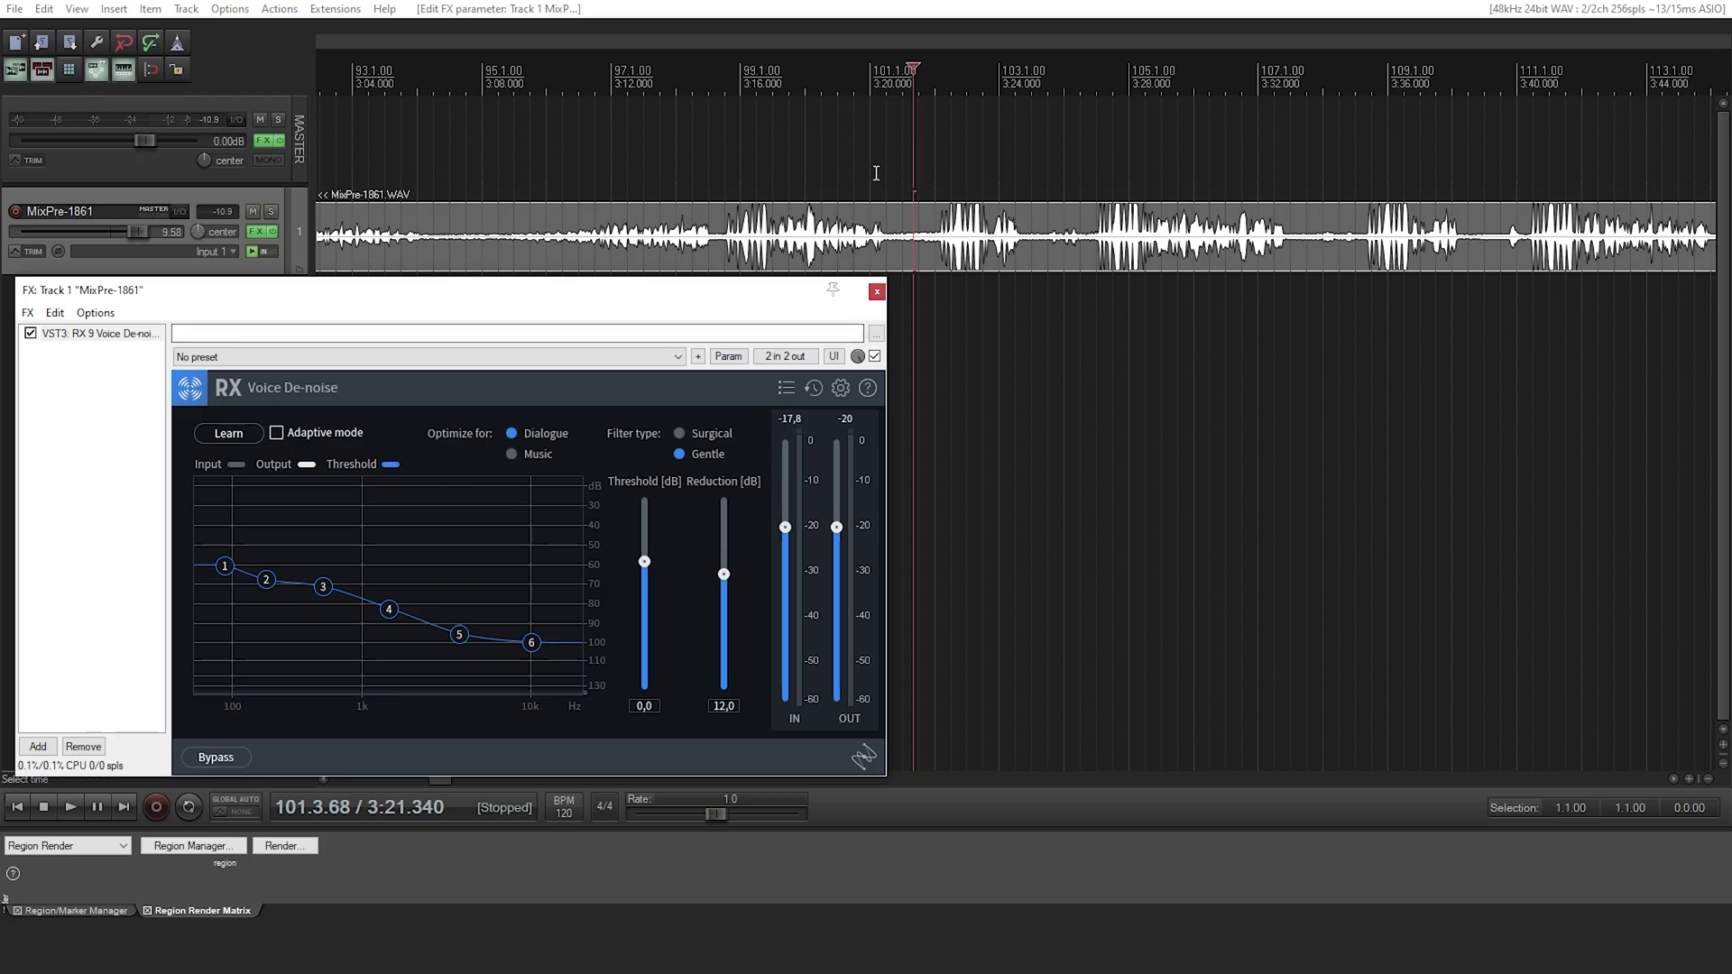
{"action": "left_click_drag", "start_coordinate": [893, 180], "coordinate": [937, 187]}
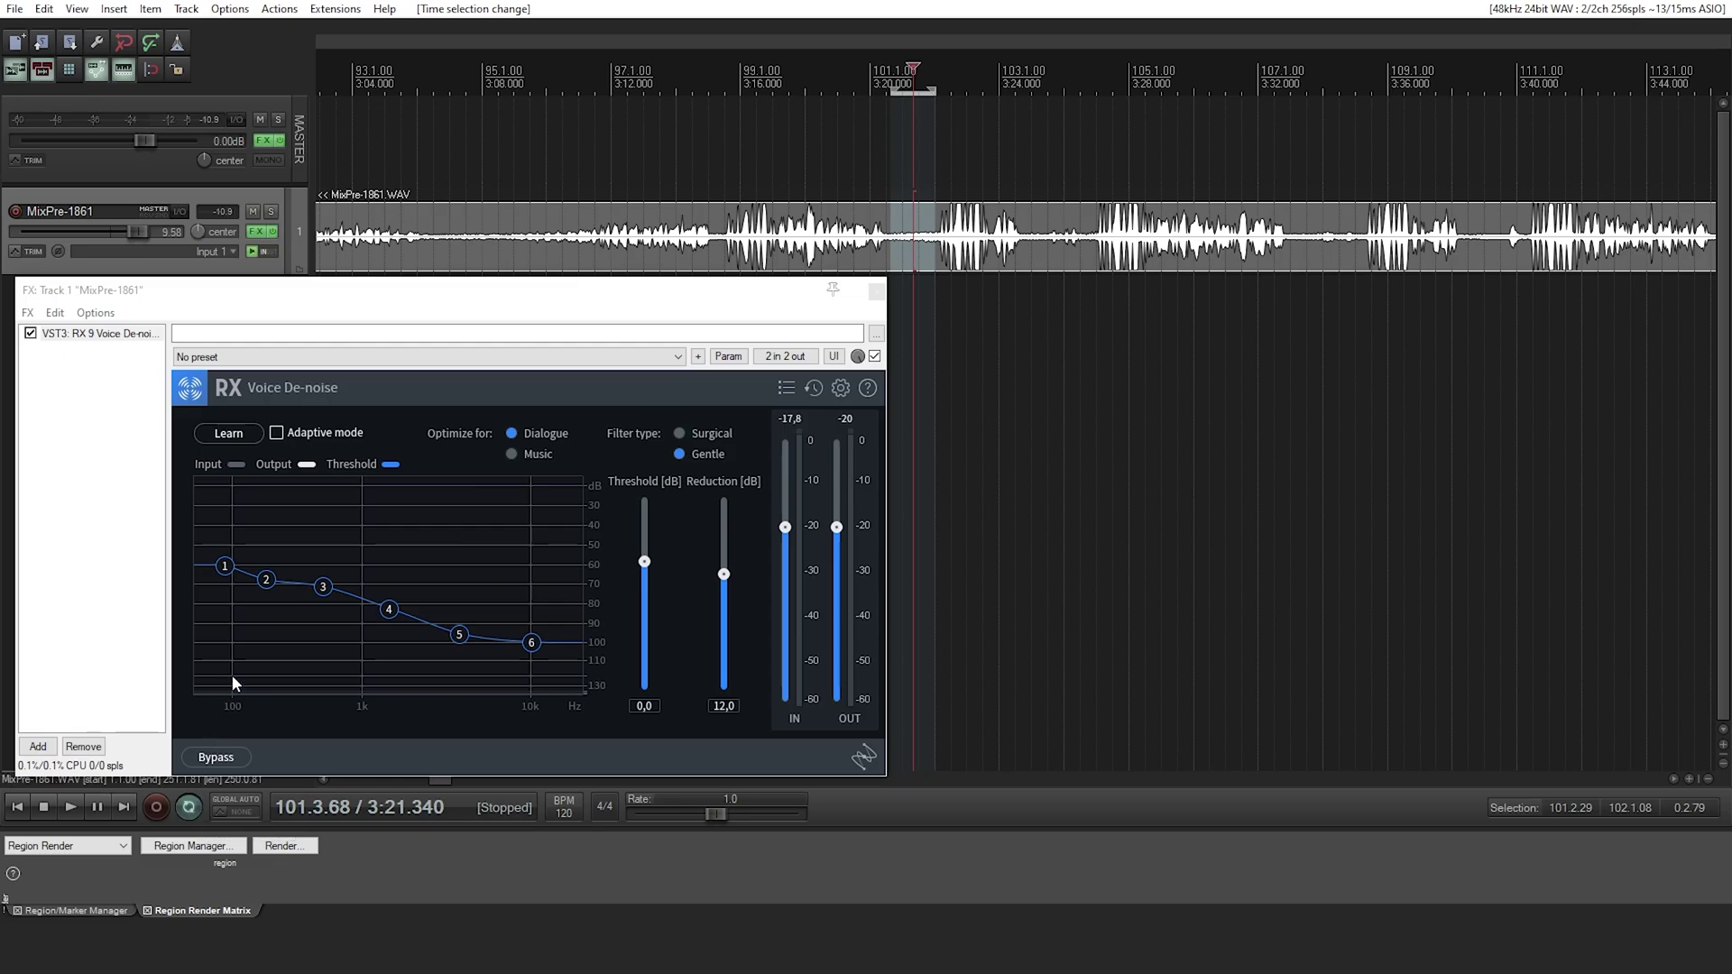
{"action": "left_click", "coordinate": [241, 435]}
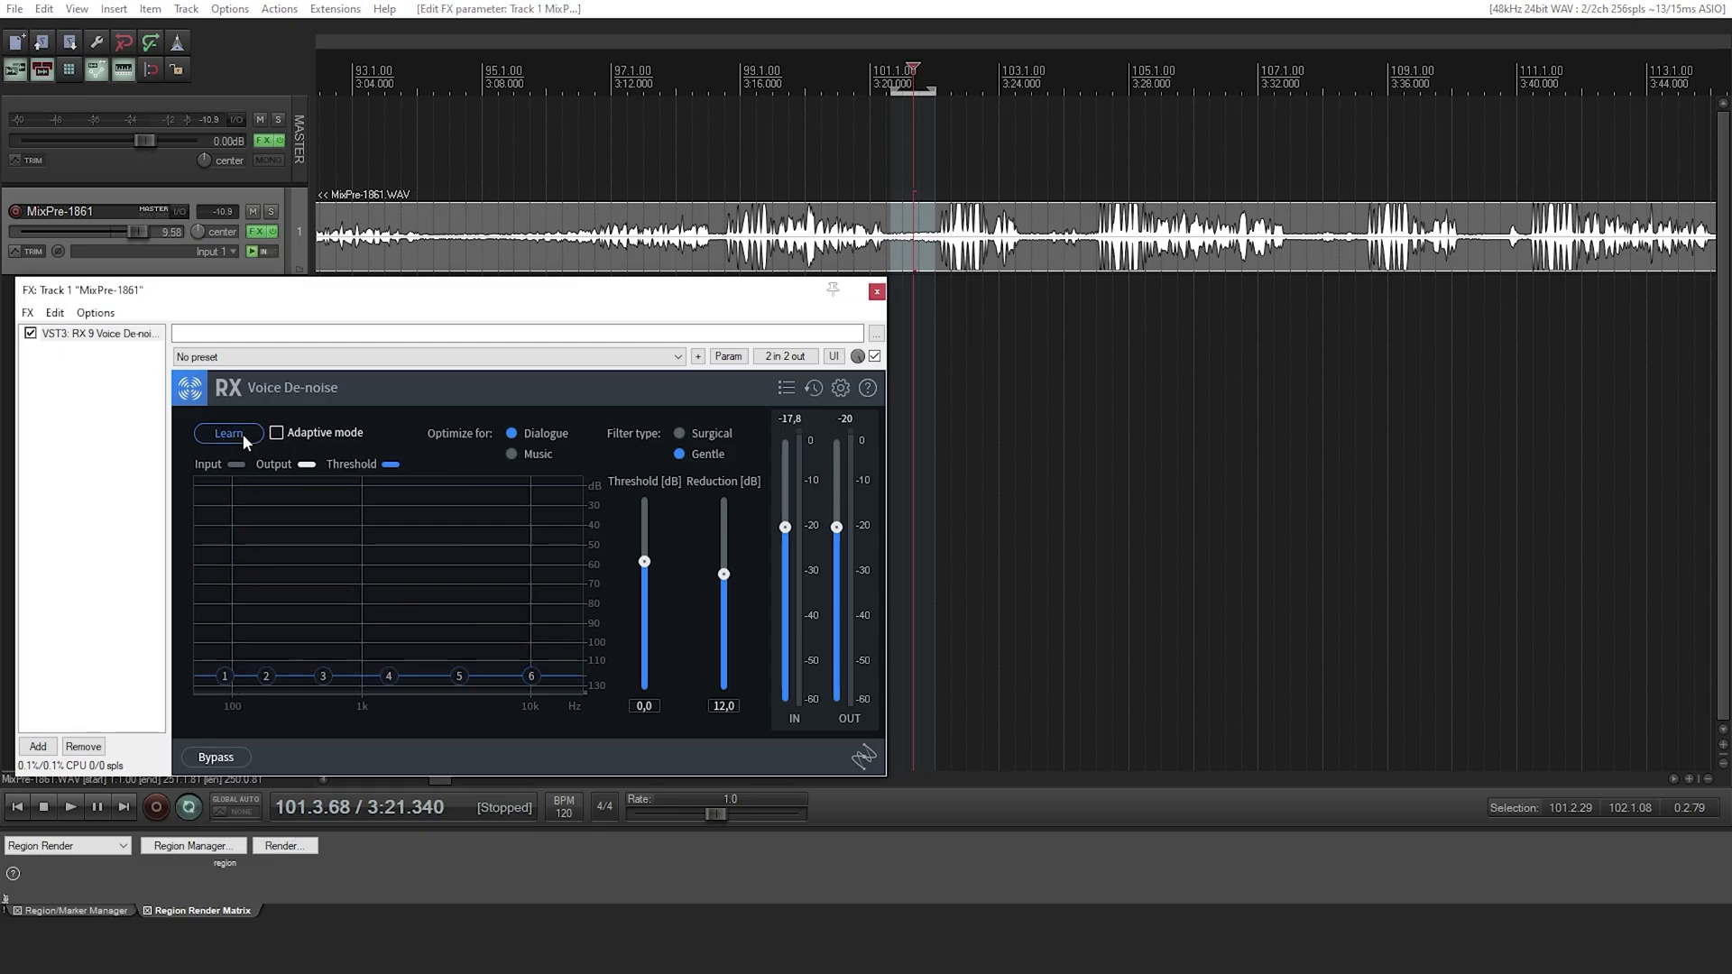
{"action": "key", "text": "space"}
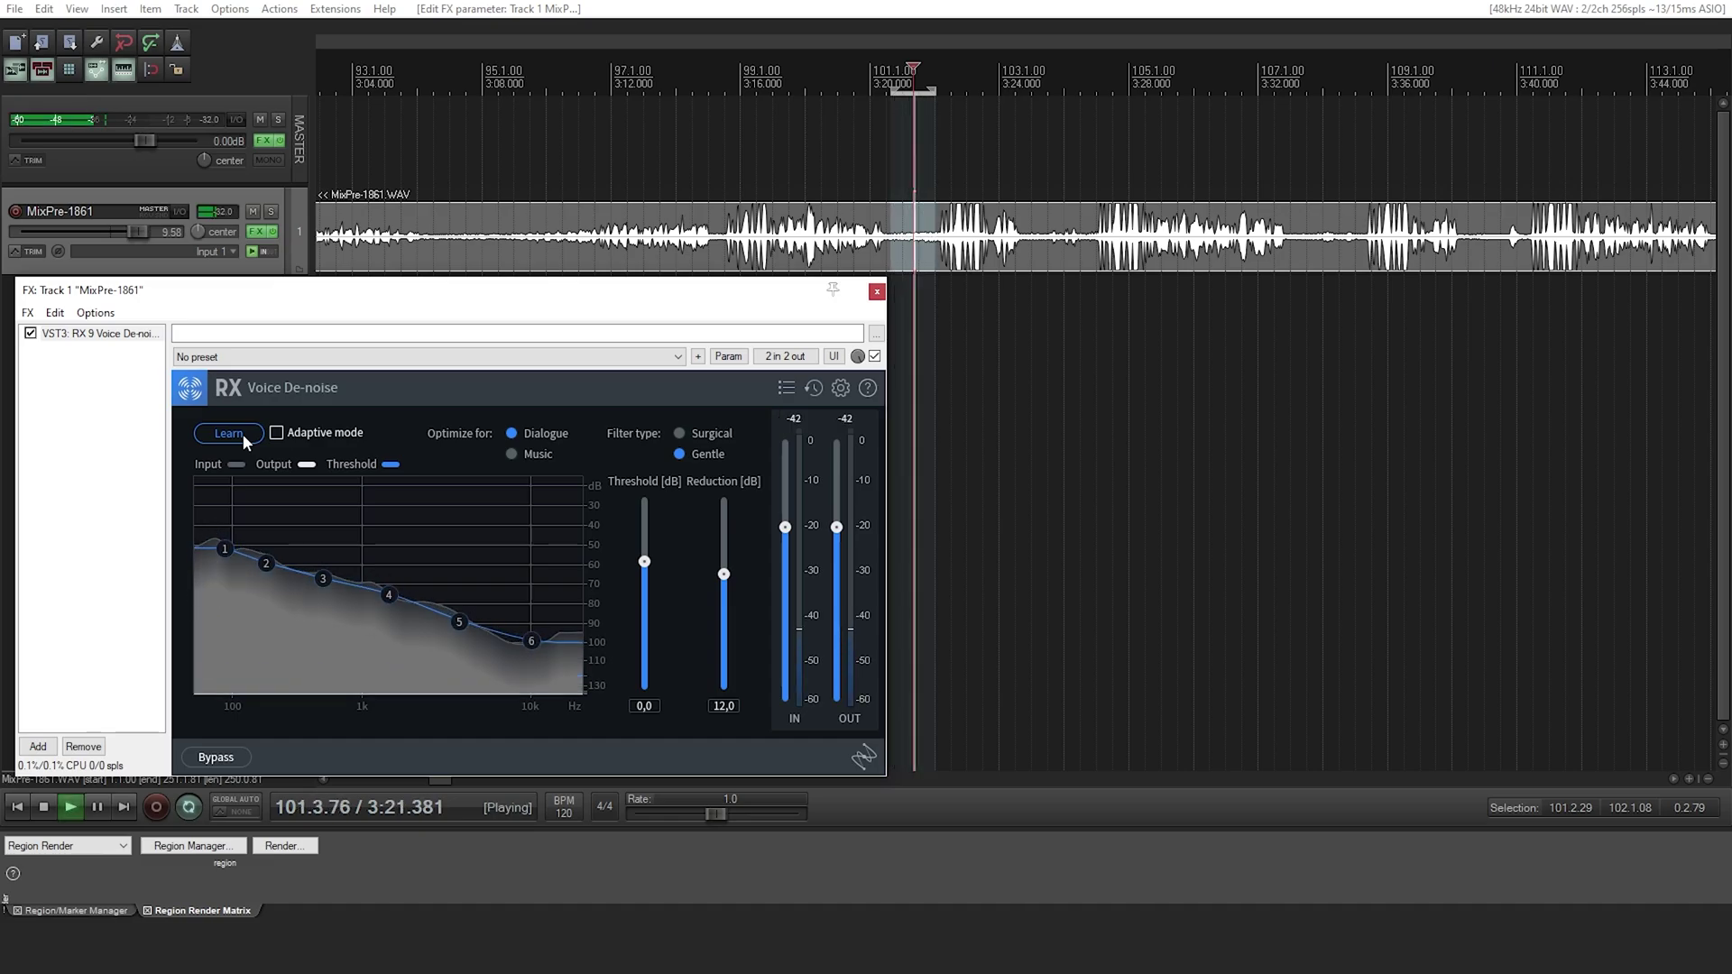
{"action": "key", "text": "space"}
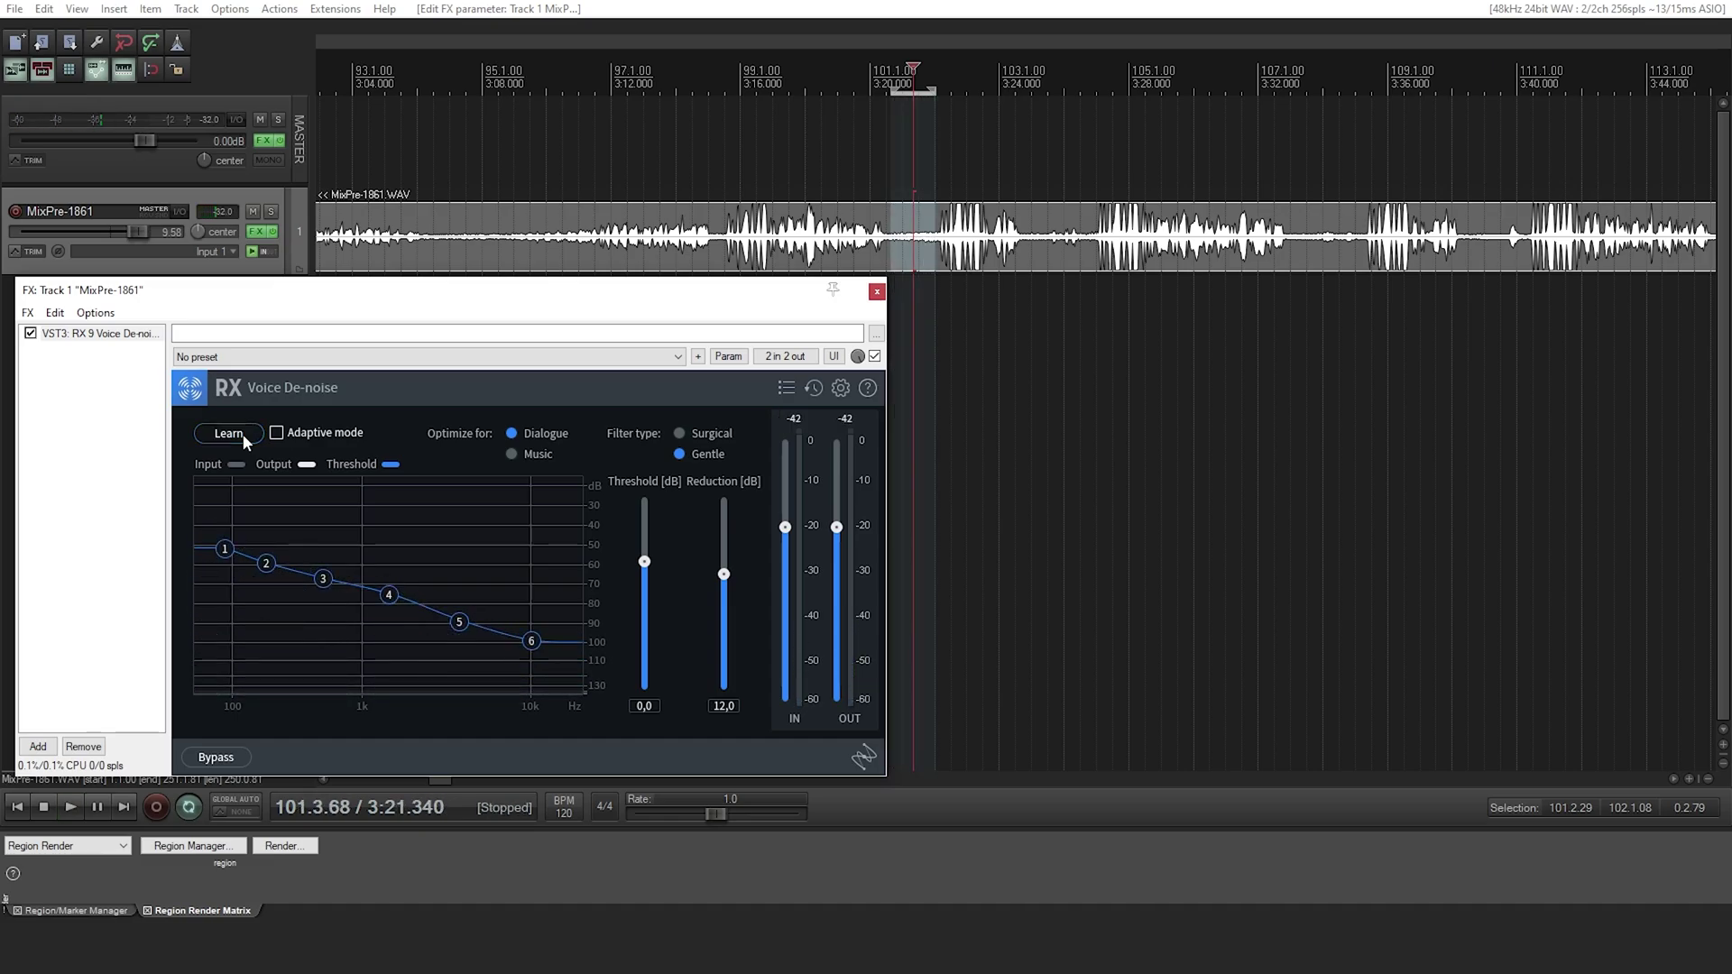
- Remove the time selection and play the recording from just before 3:21 with the learned noise profile
{"action": "right_click", "coordinate": [921, 165]}
{"action": "left_click", "coordinate": [931, 174]}
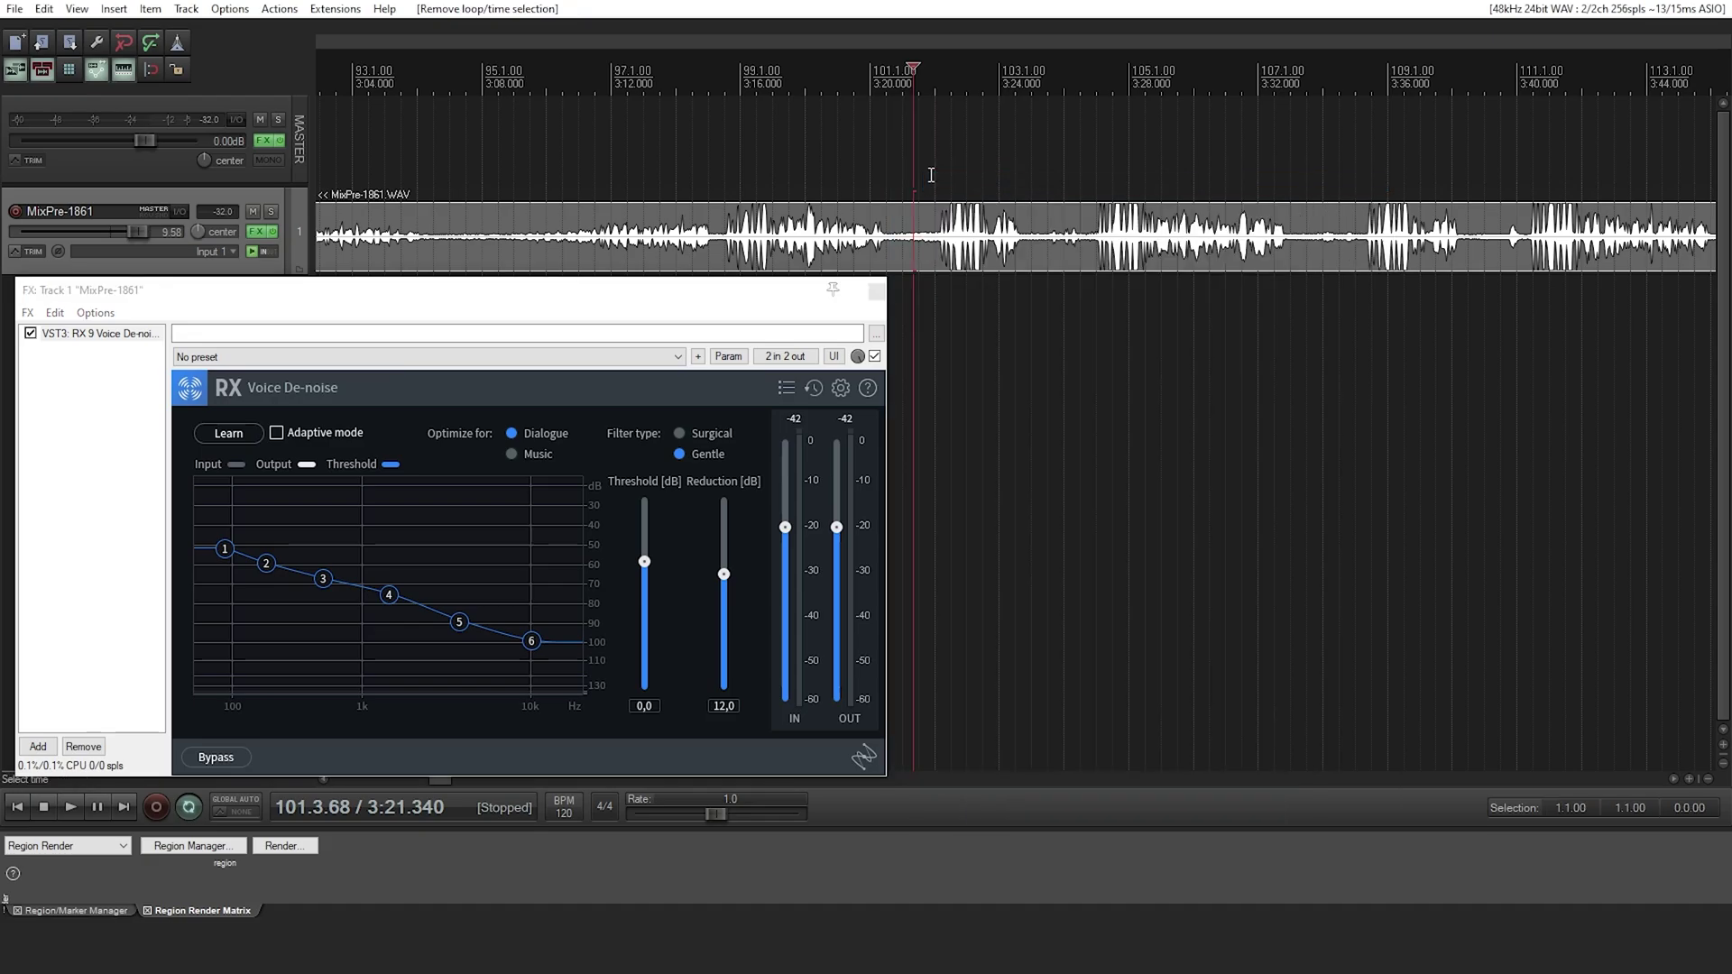
{"action": "left_click", "coordinate": [892, 222]}
{"action": "key", "text": "space"}
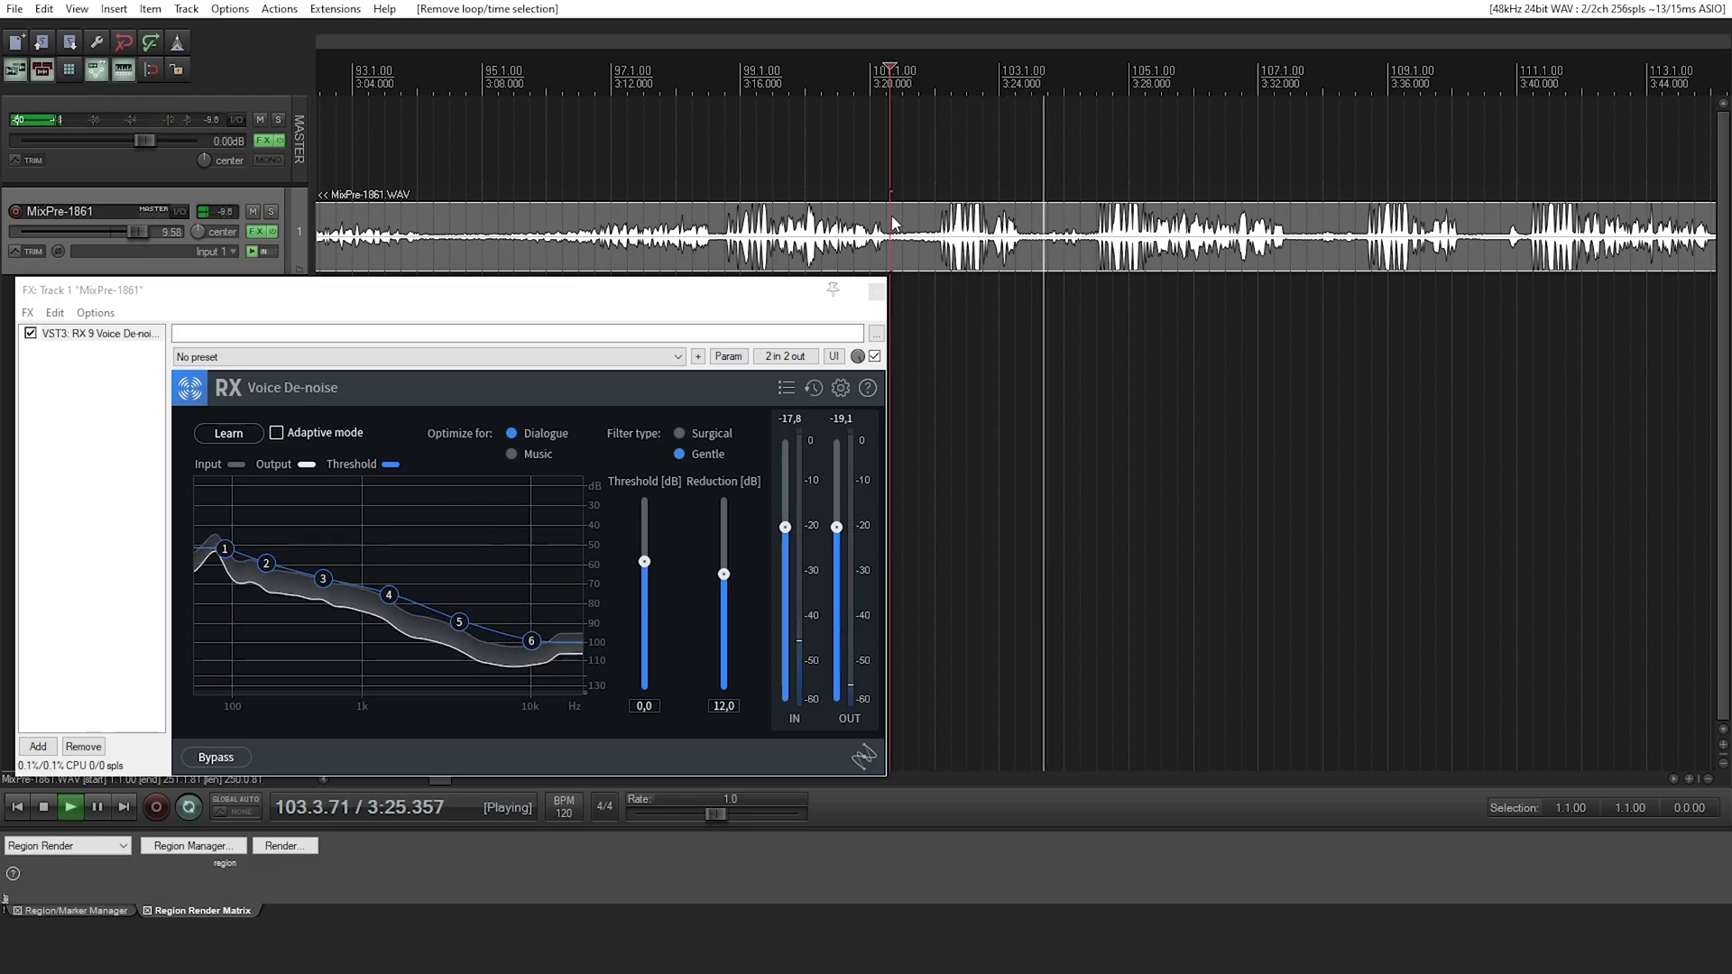
{"action": "key", "text": "space"}
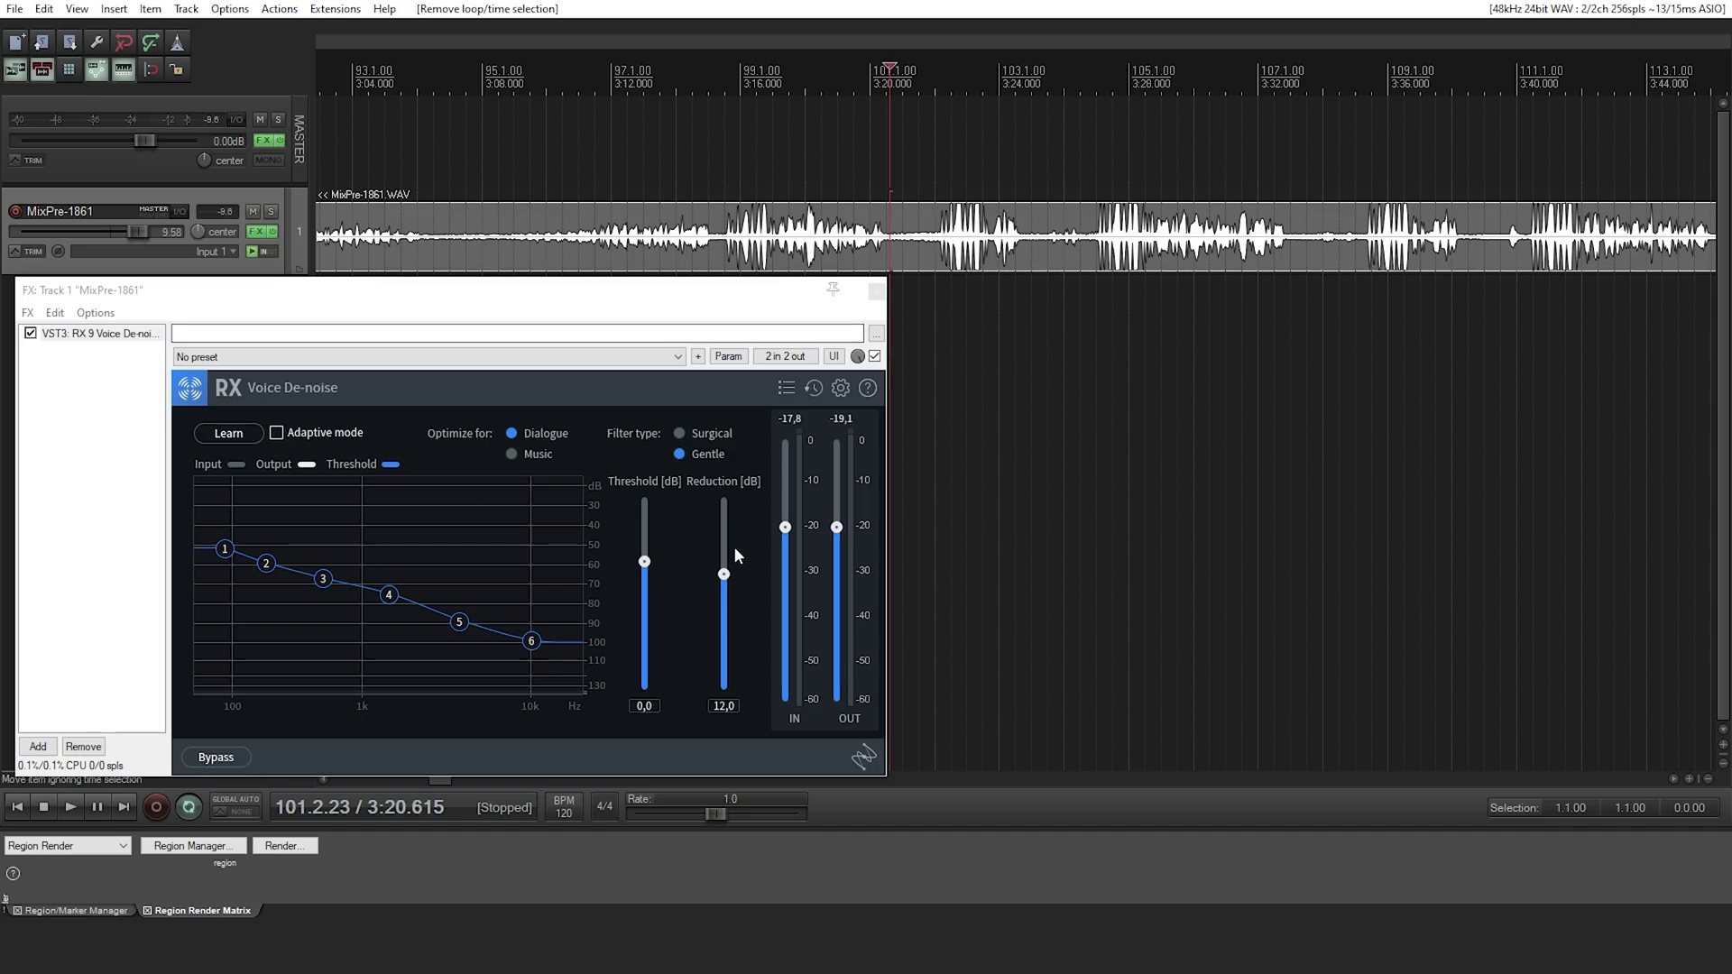
- Set Voice De-noise's Reduction to 20 dB and play the passage with the learned profile
{"action": "left_click_drag", "start_coordinate": [724, 574], "coordinate": [744, 462]}
{"action": "key", "text": "space"}
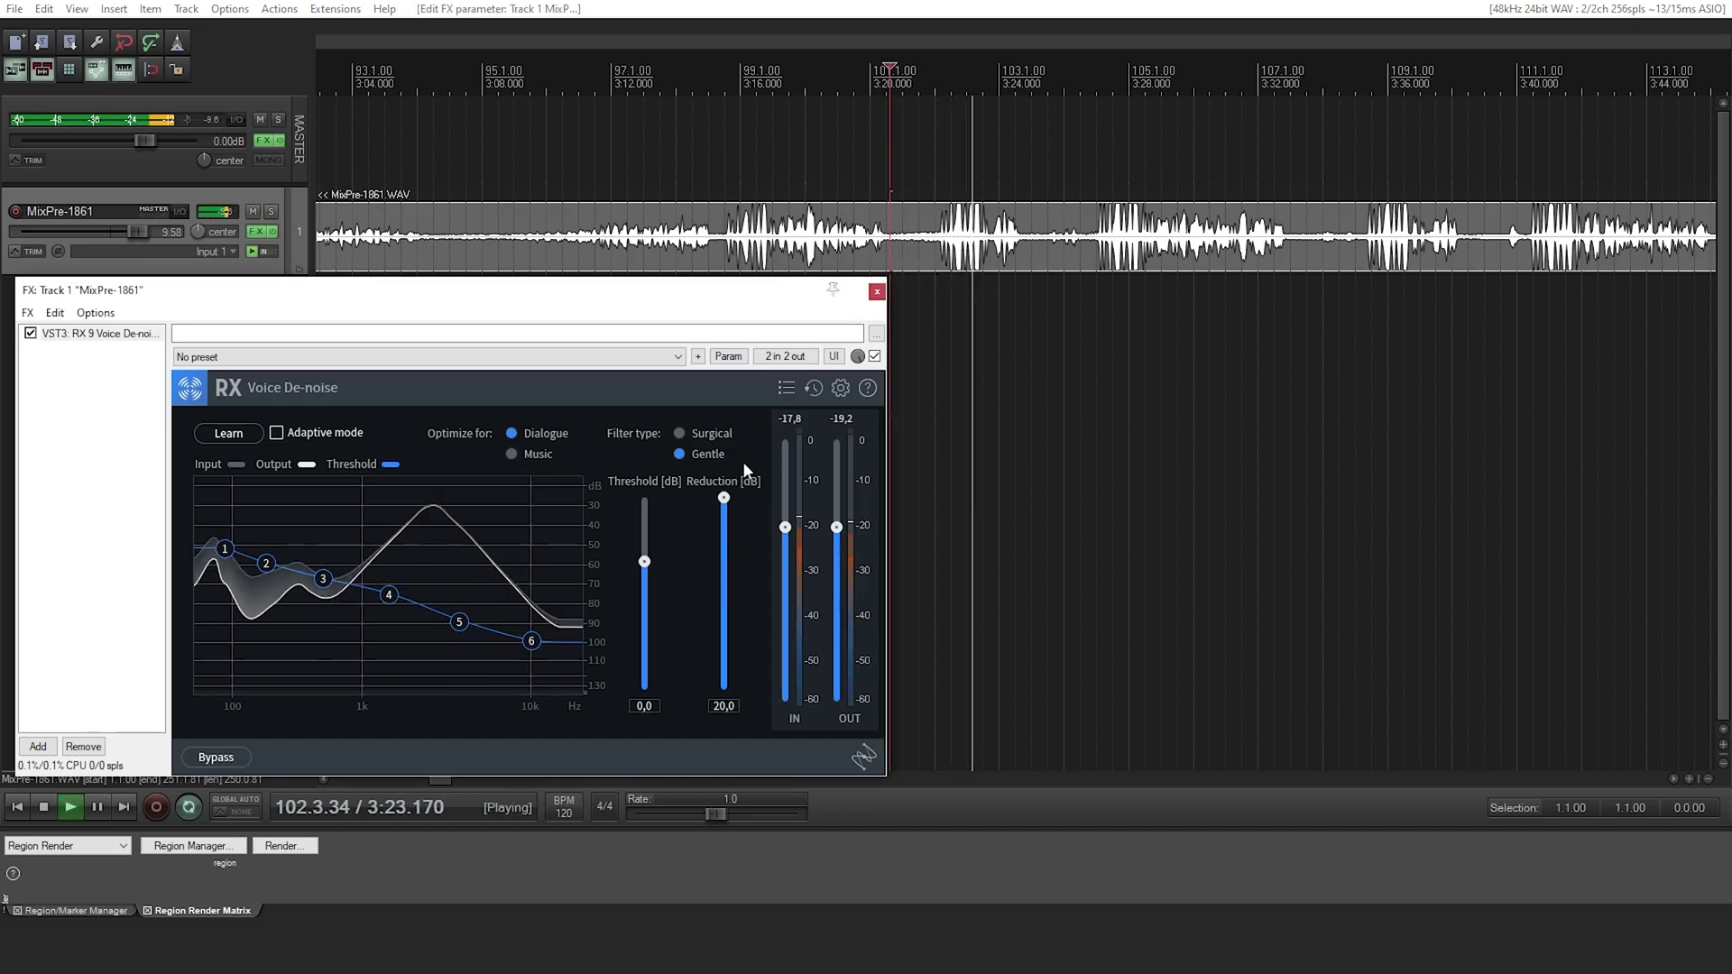
{"action": "key", "text": "space"}
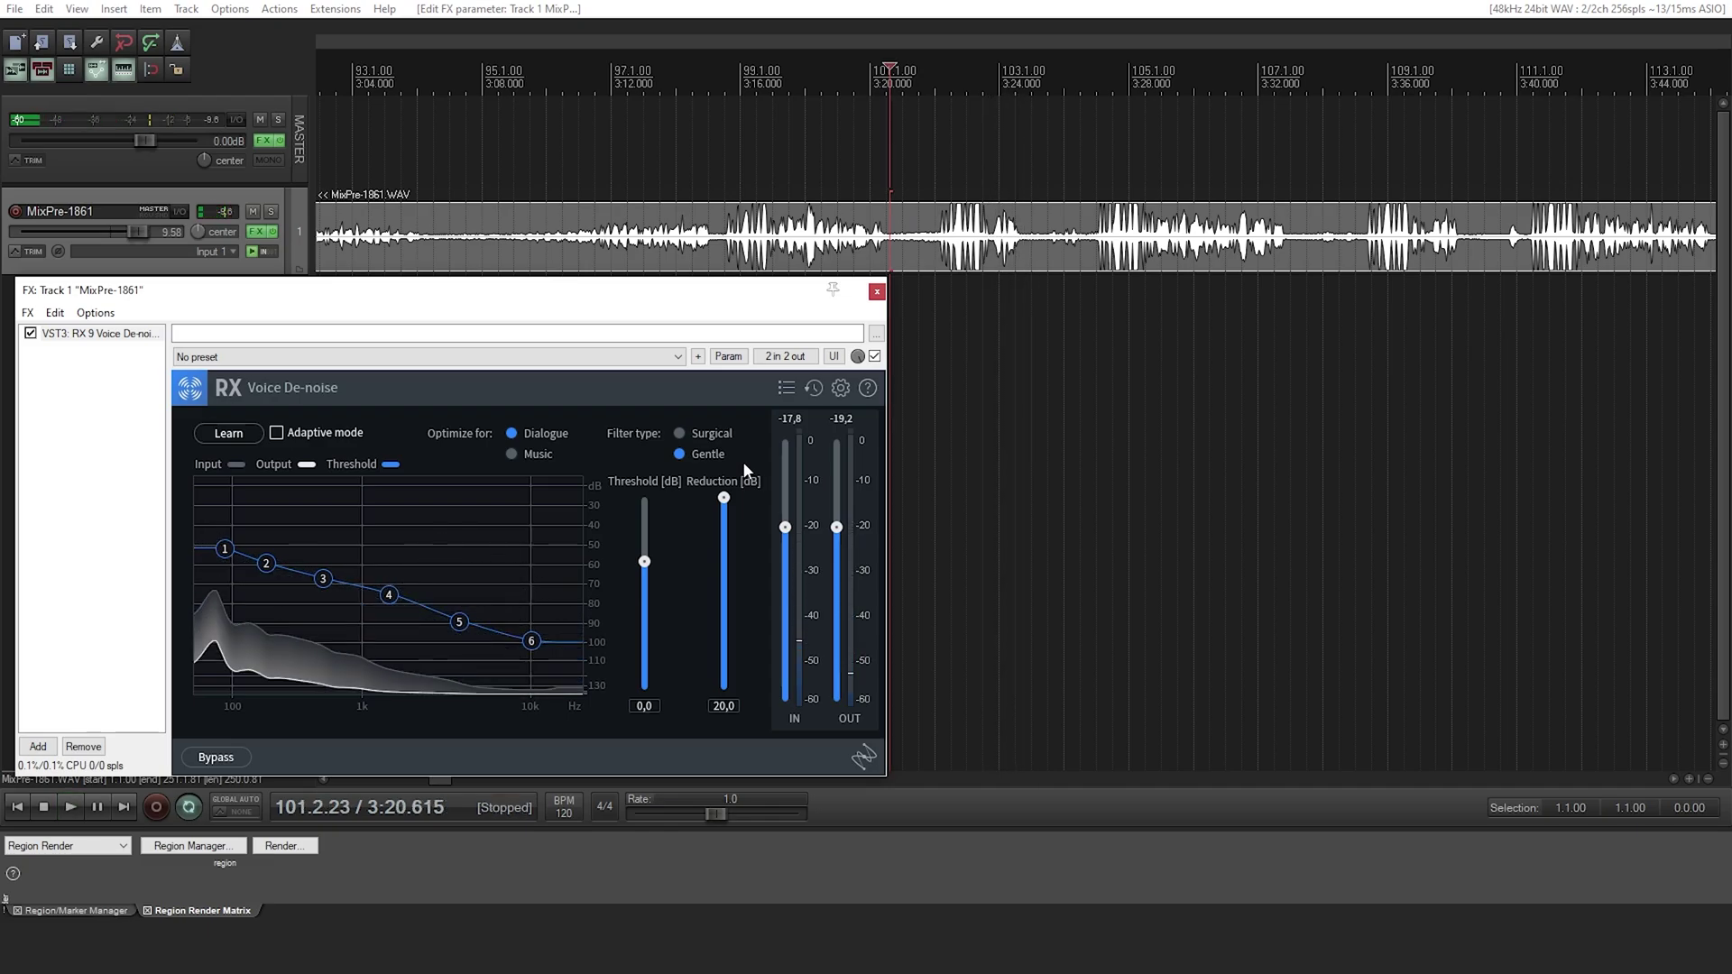
- Set Voice De-noise's Threshold to 10 dB and play the passage with the learned profile
{"action": "left_click_drag", "start_coordinate": [646, 561], "coordinate": [653, 479]}
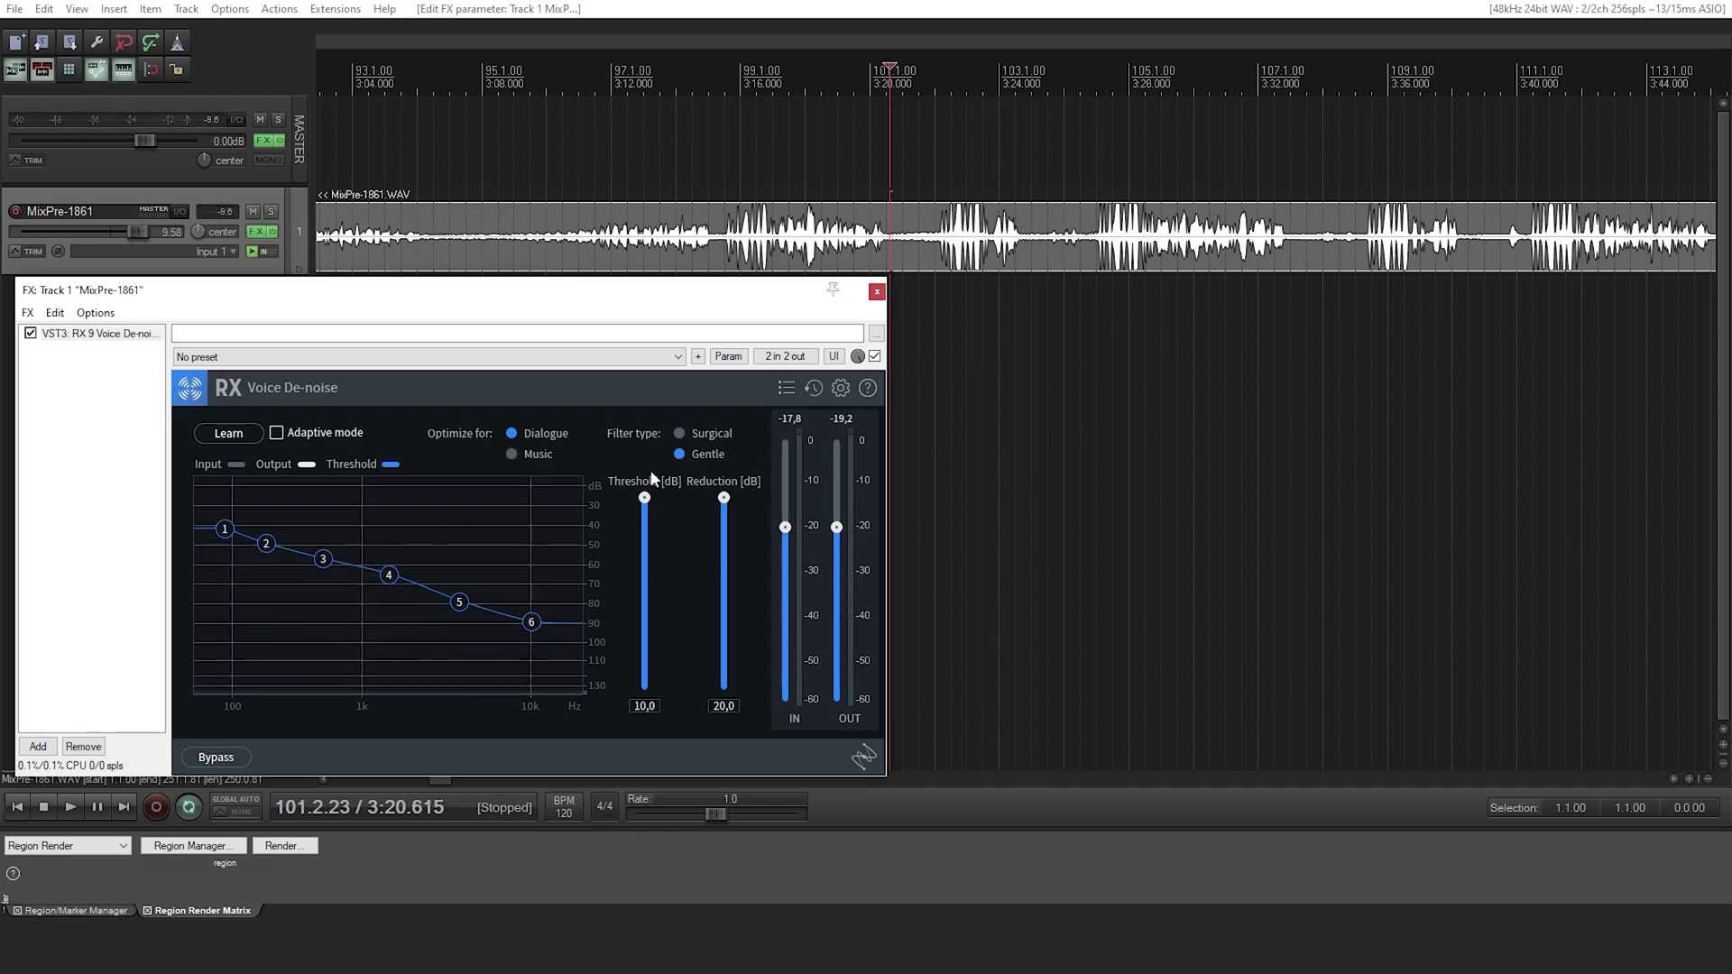
{"action": "key", "text": "space"}
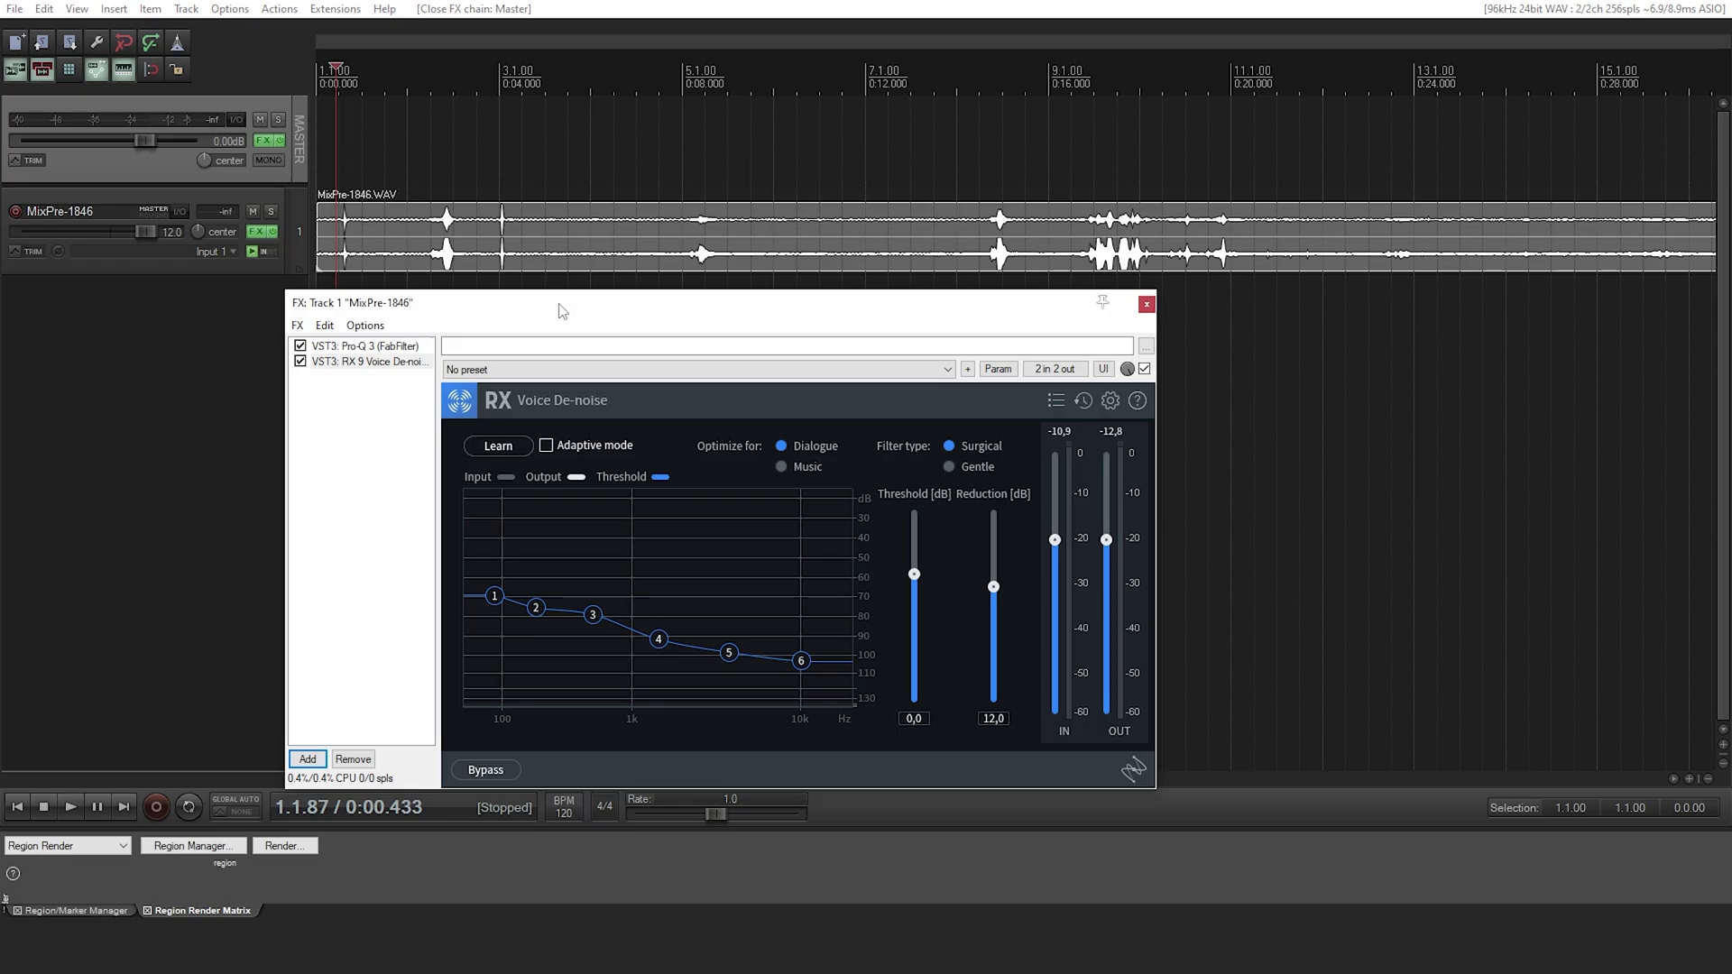
- Play the first short peak of MixPre-1846 and clear the peak readings on the track and the master
{"action": "key", "text": "space"}
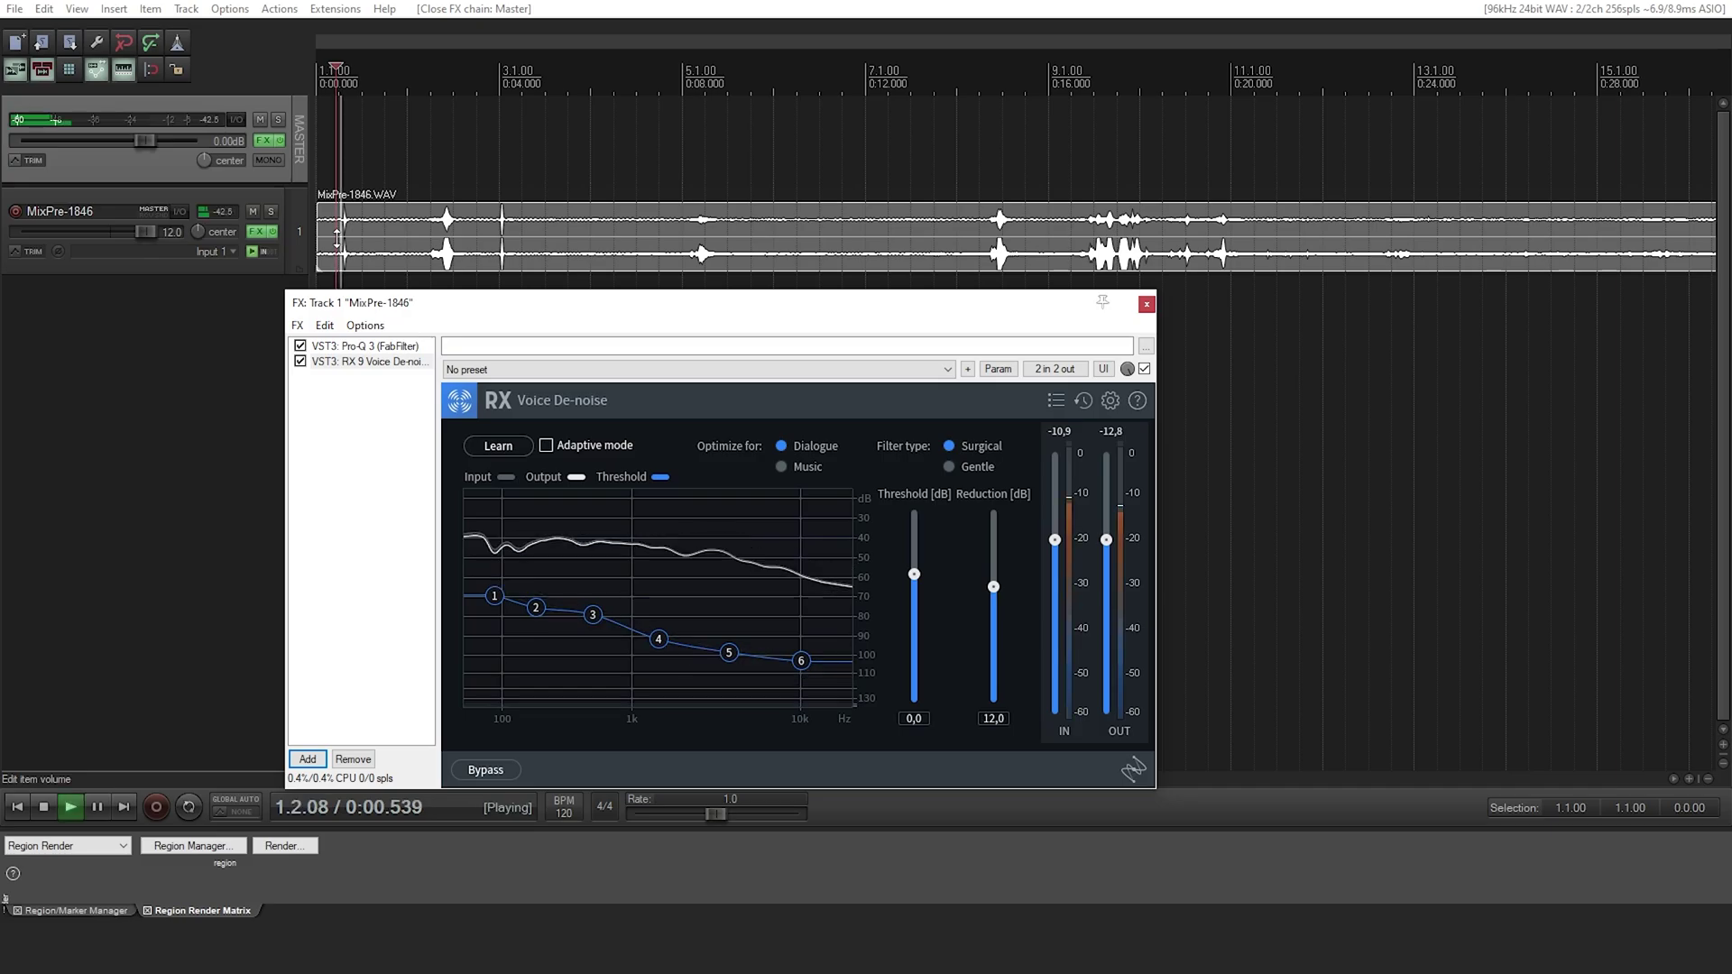
{"action": "key", "text": "space"}
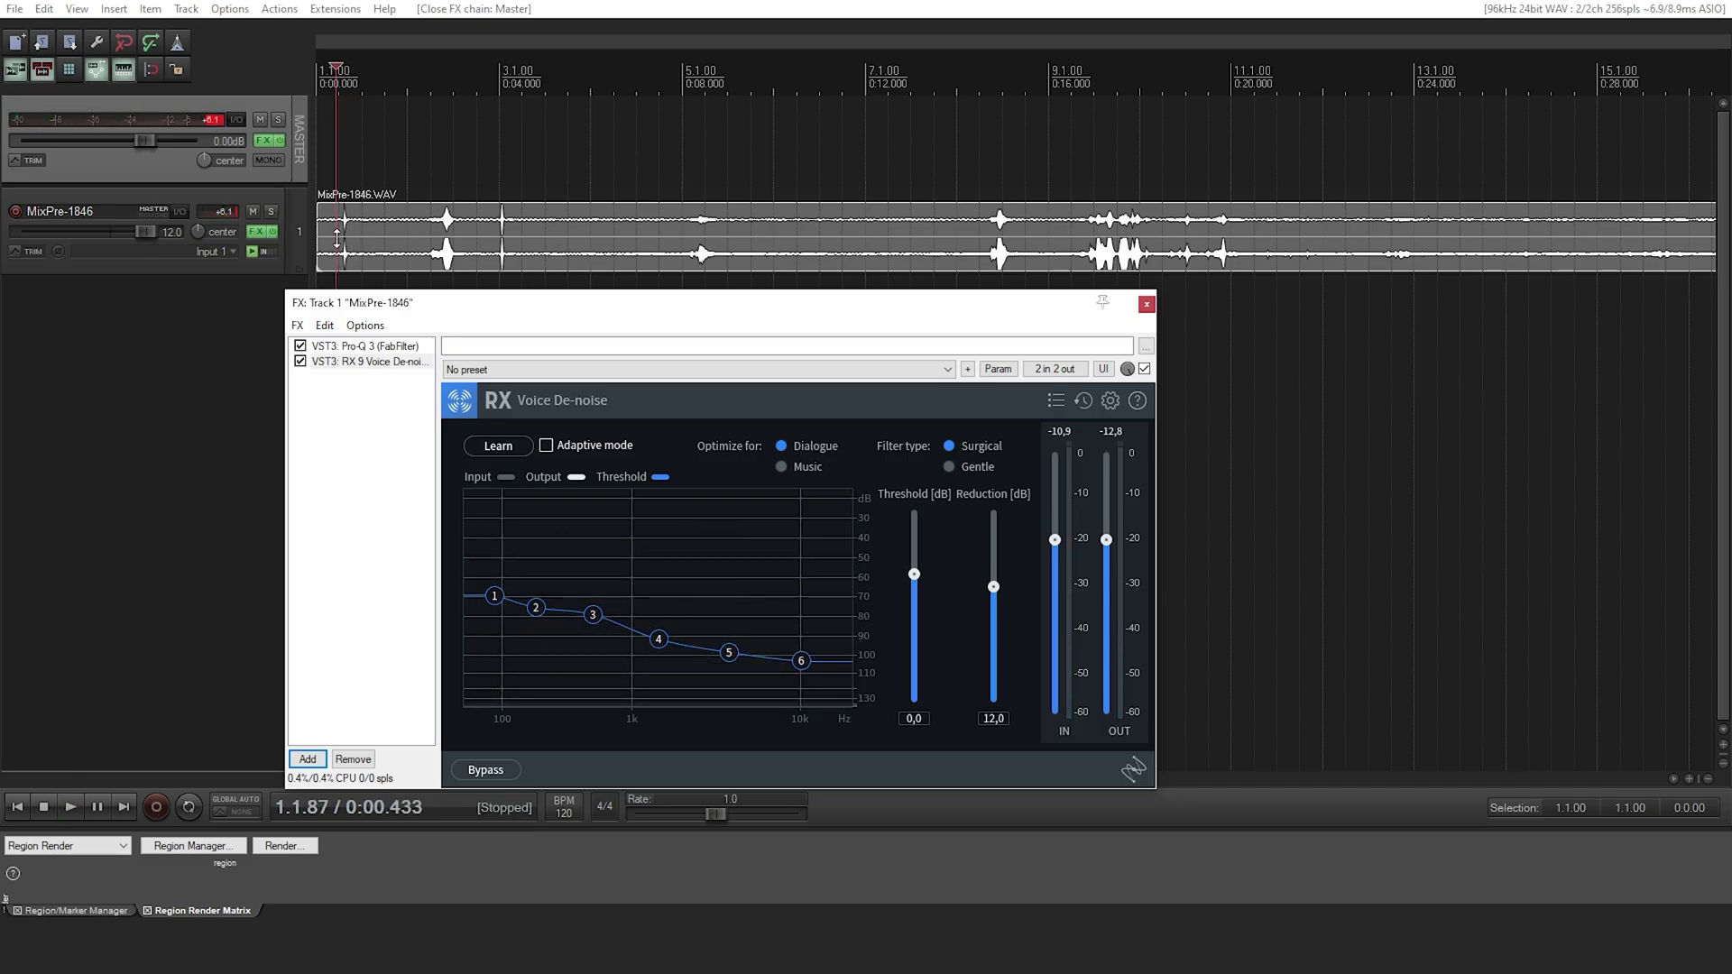
{"action": "left_click", "coordinate": [235, 213]}
{"action": "left_click", "coordinate": [220, 122]}
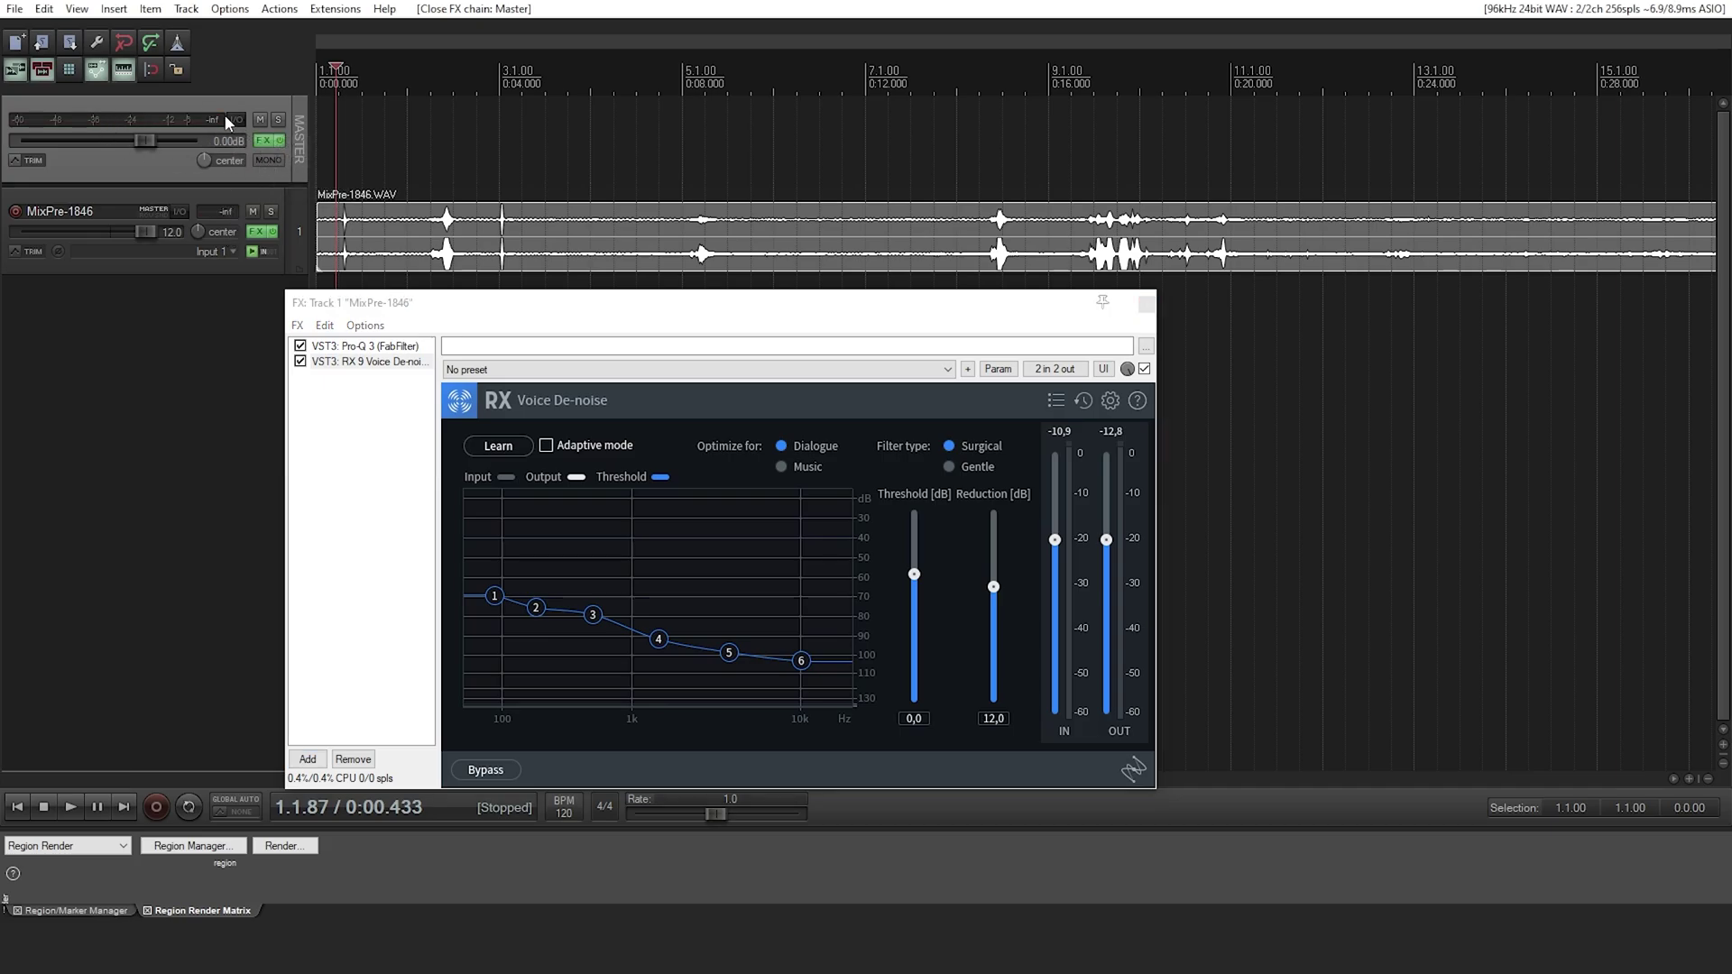
- Add the VST3 FabFilter Pro-L 2 limiter to the master track's effects chain after ReaStream
{"action": "left_click", "coordinate": [78, 11]}
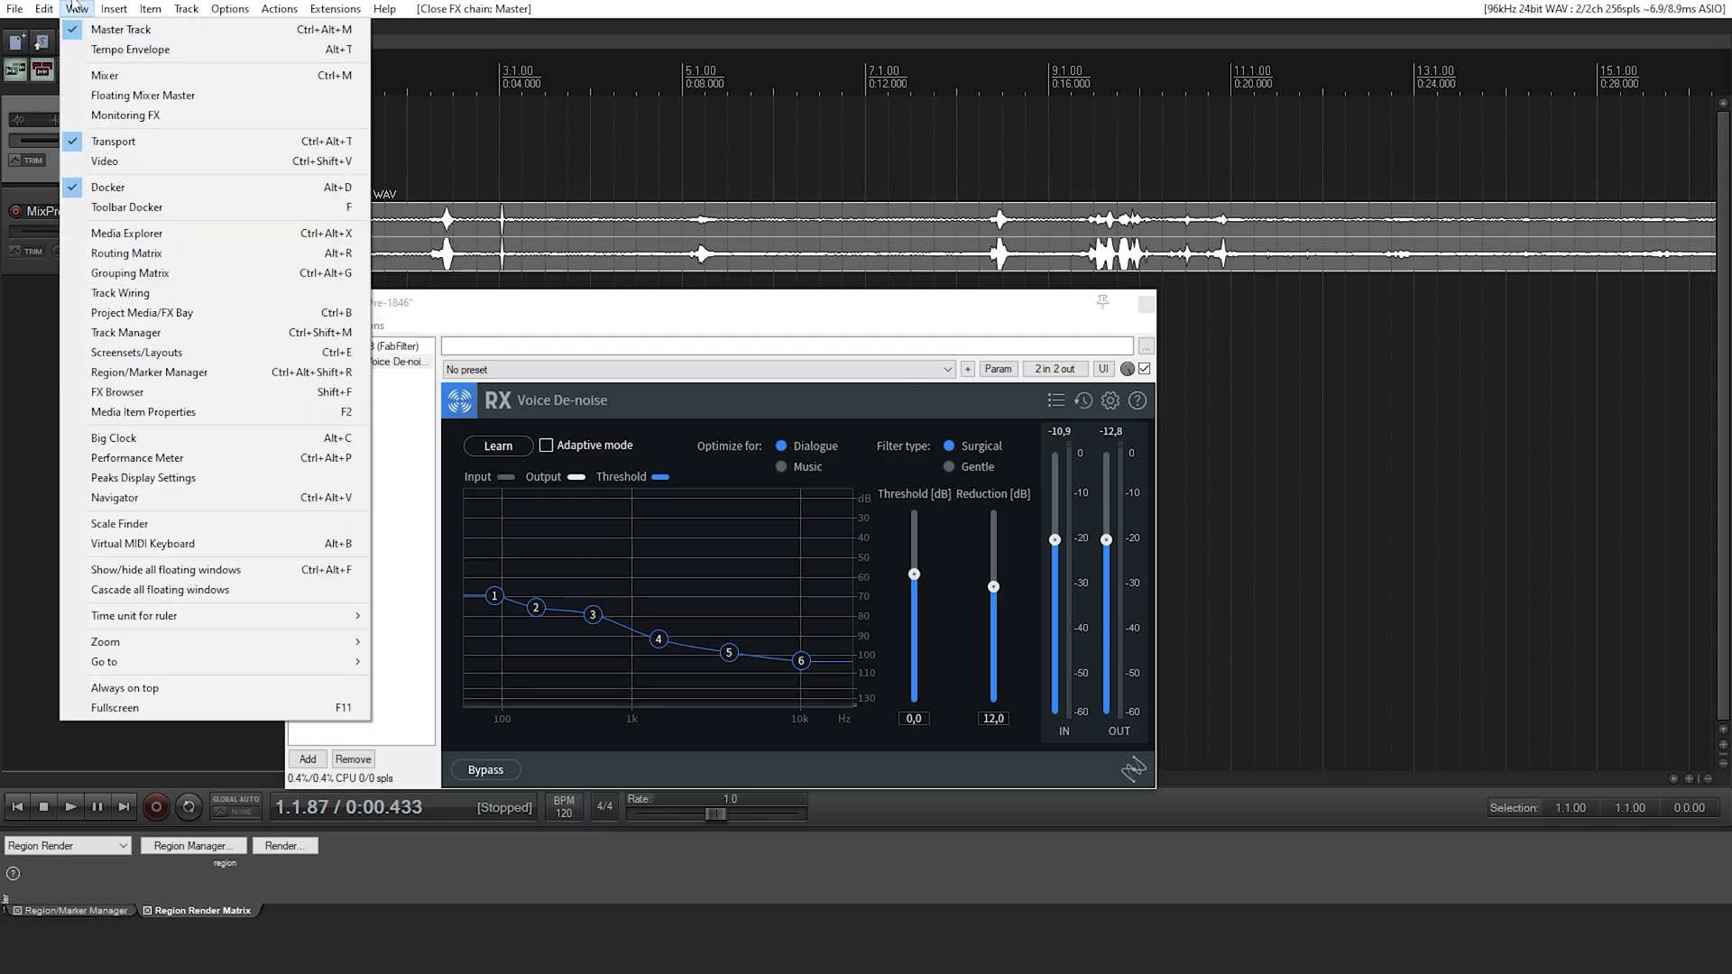
{"action": "left_click", "coordinate": [76, 8]}
{"action": "left_click", "coordinate": [265, 142]}
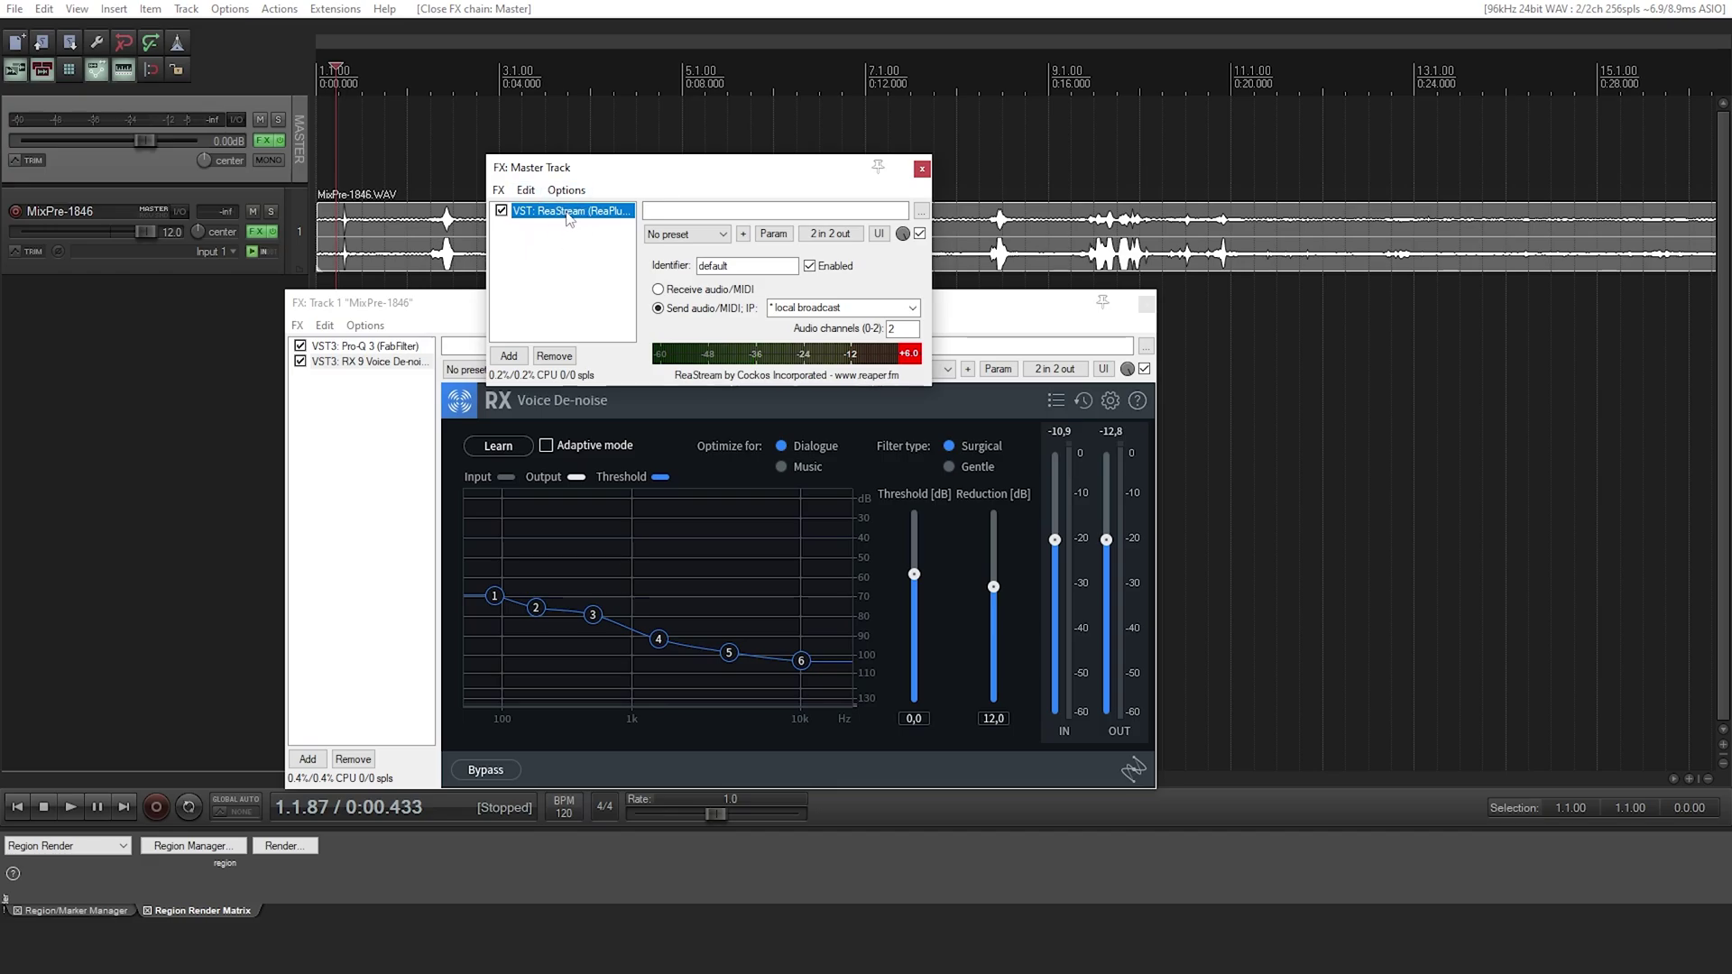
{"action": "double_click", "coordinate": [574, 263]}
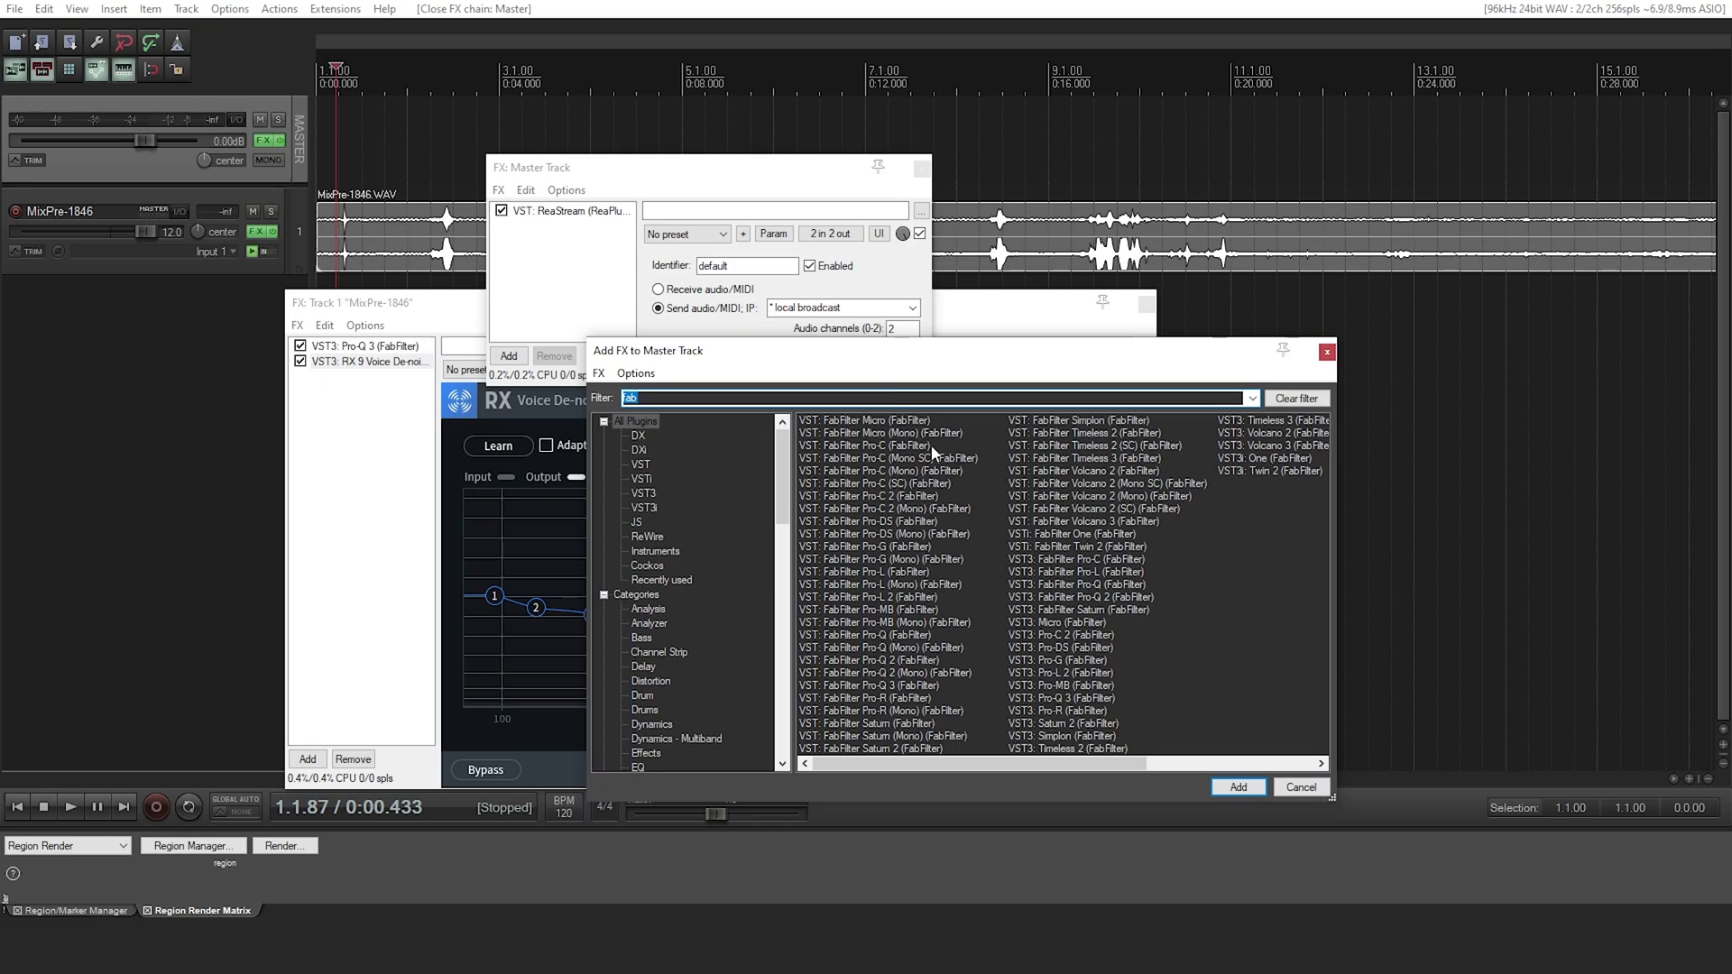
{"action": "double_click", "coordinate": [1085, 675]}
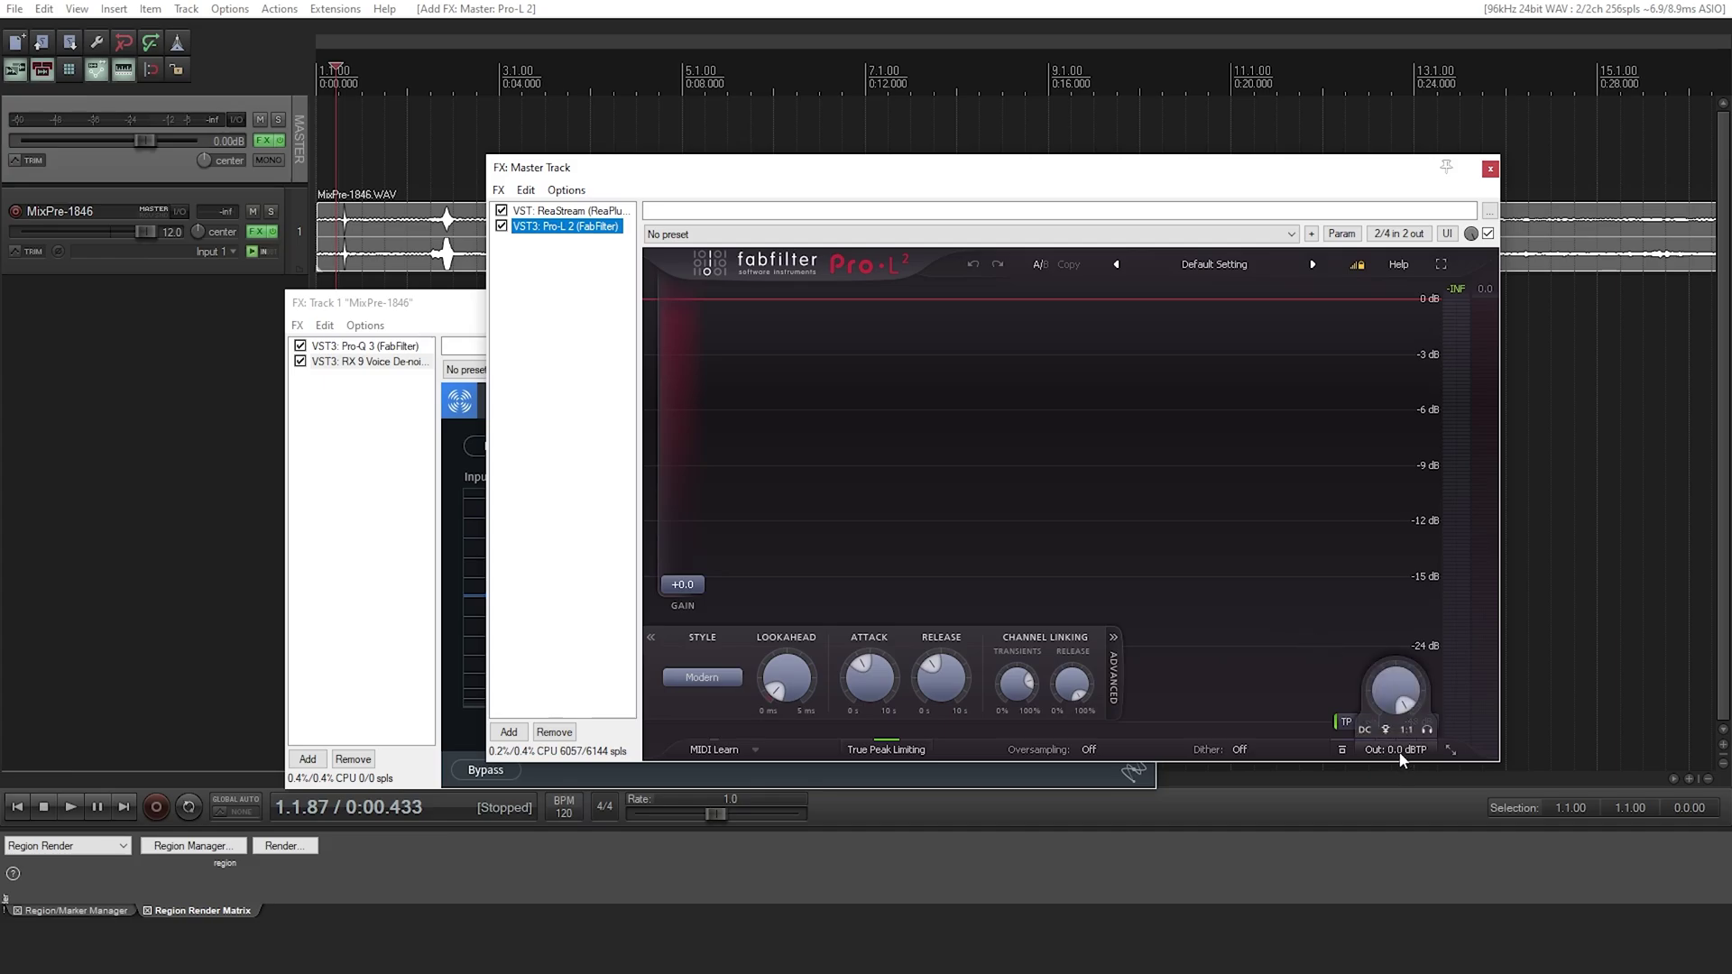
- Set Pro-L 2's output level to -1 dBTP and play the first peak through the limiter
{"action": "double_click", "coordinate": [1405, 708]}
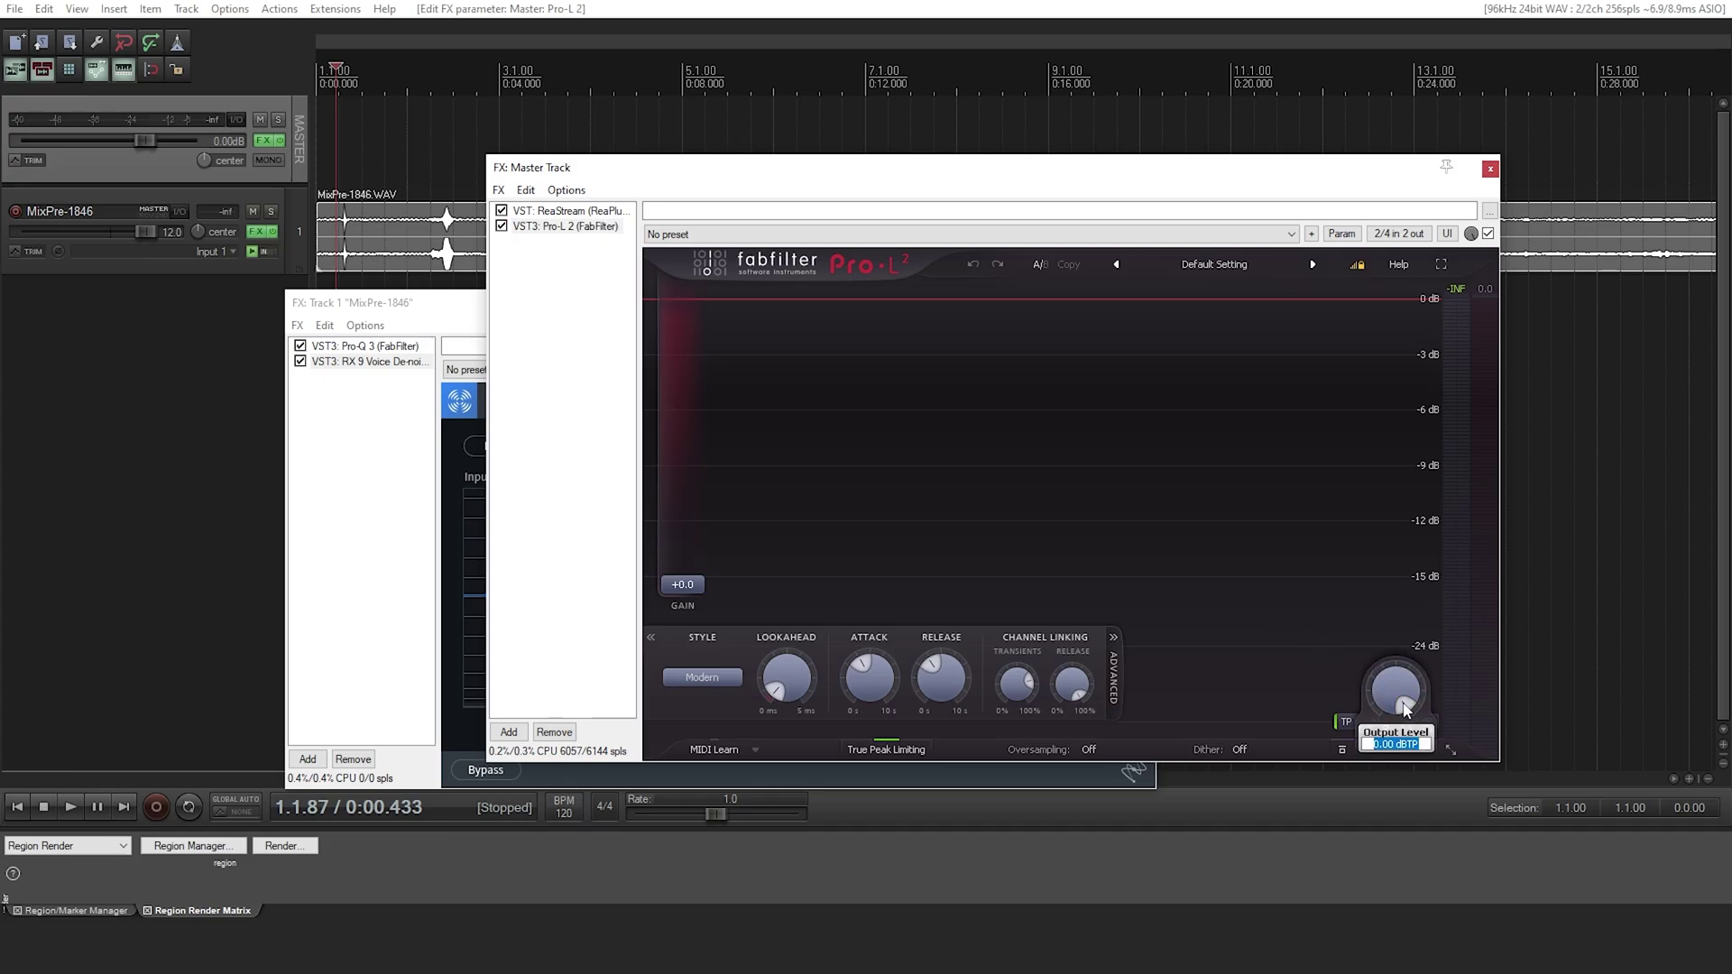
{"action": "type", "text": "-1"}
{"action": "key", "text": "Return"}
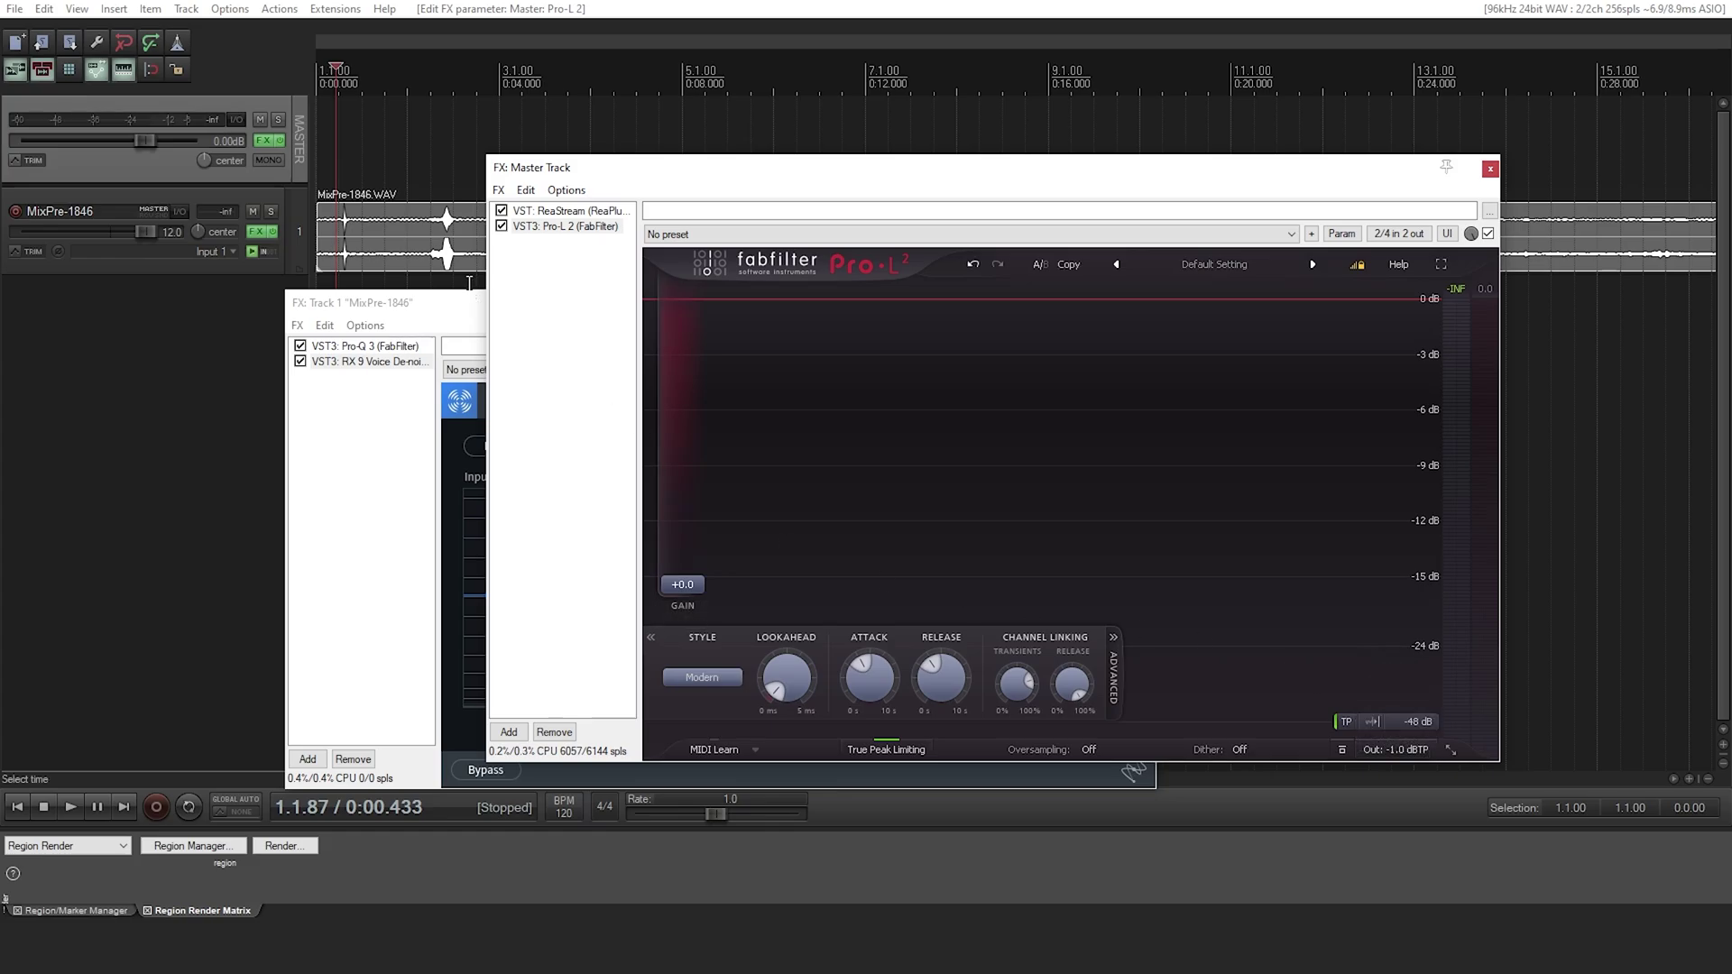
{"action": "key", "text": "space"}
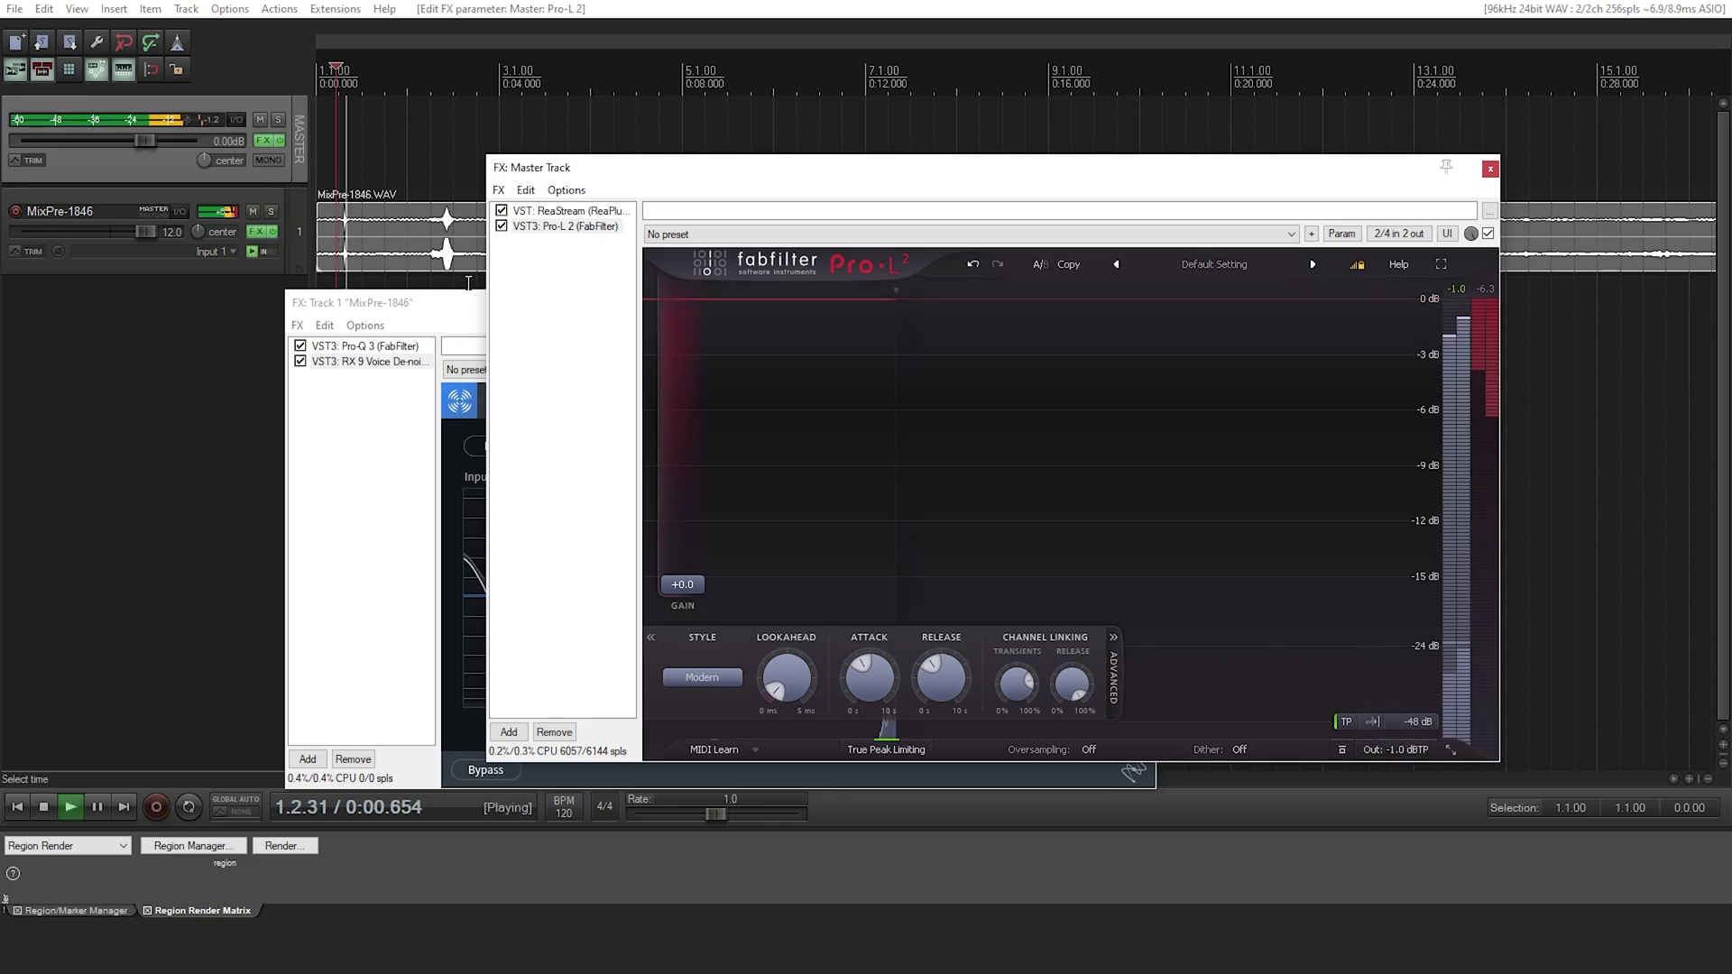
{"action": "key", "text": "space"}
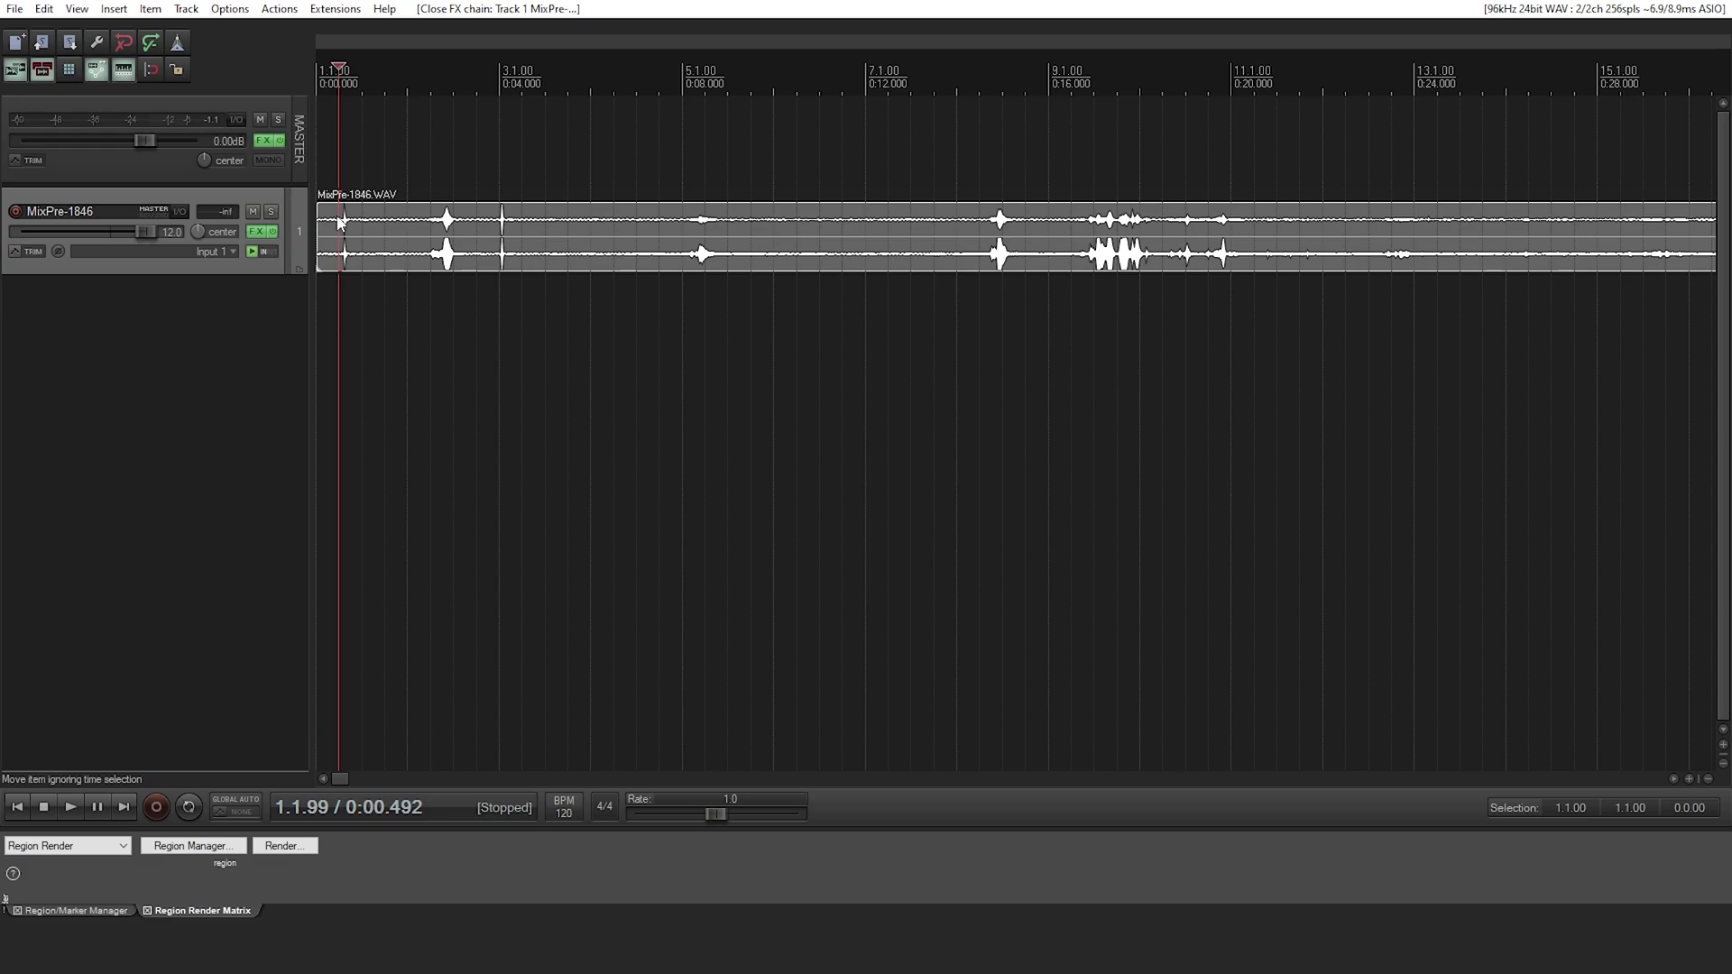
- Play the short peak near the start and the one just before 0:04 to compare their levels
{"action": "key", "text": "space"}
{"action": "key", "text": "space"}
{"action": "left_click", "coordinate": [497, 219]}
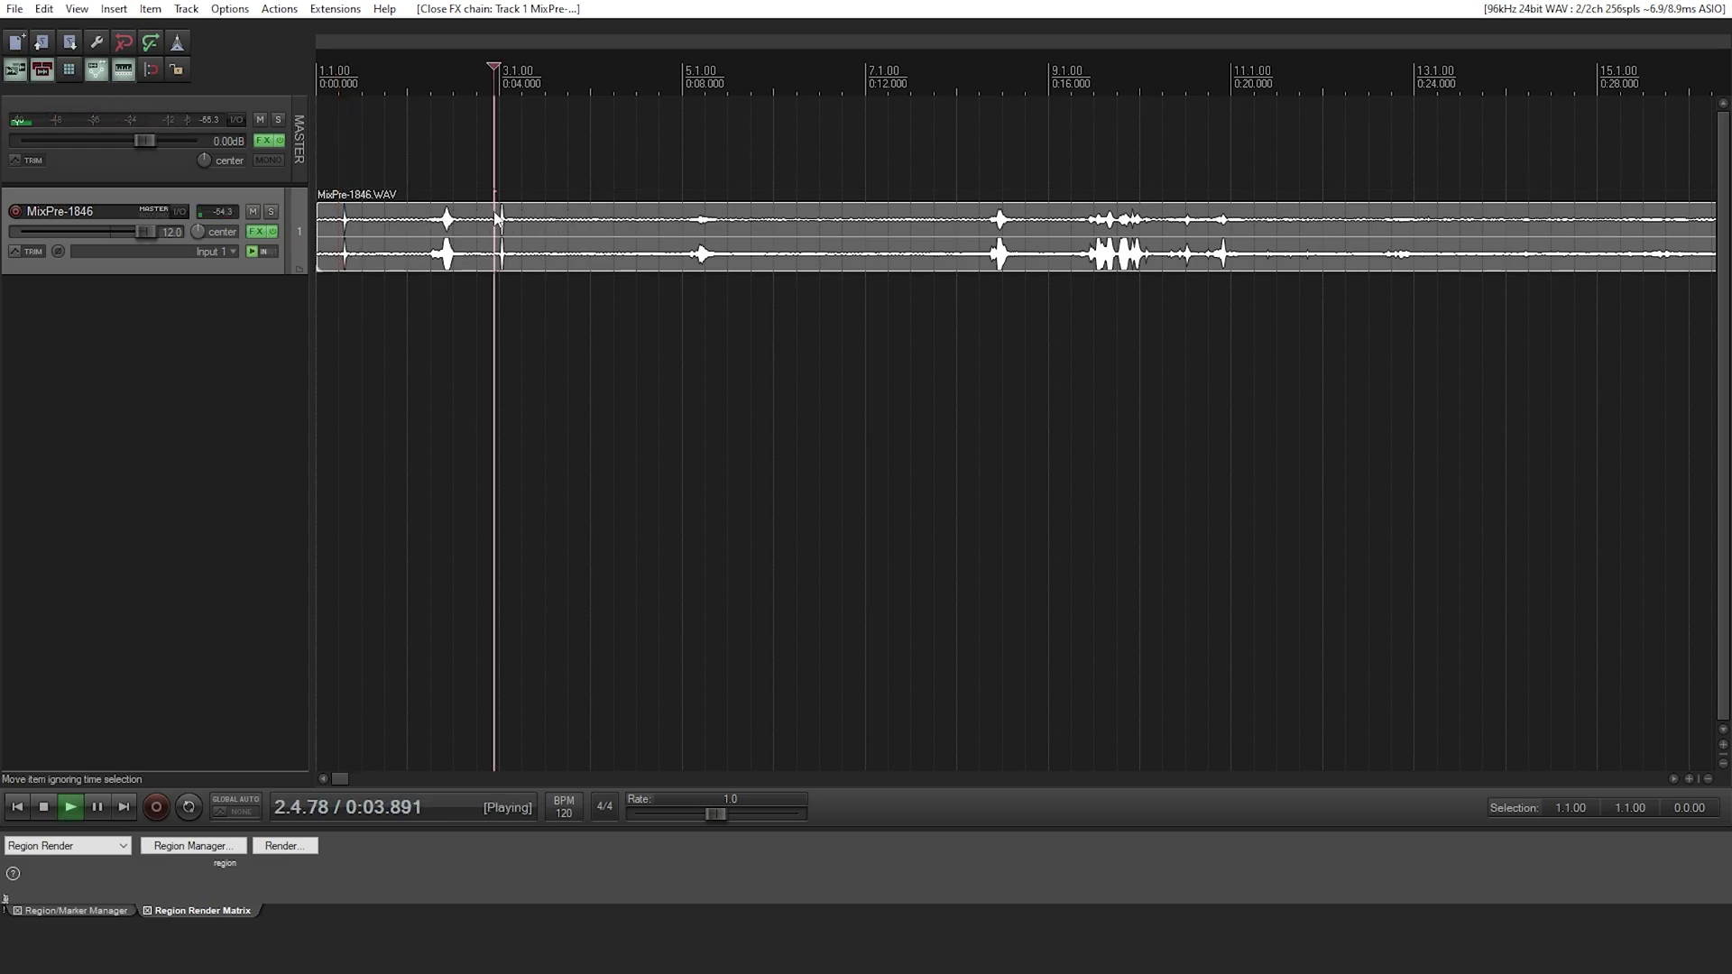
{"action": "key", "text": "space"}
{"action": "key", "text": "space"}
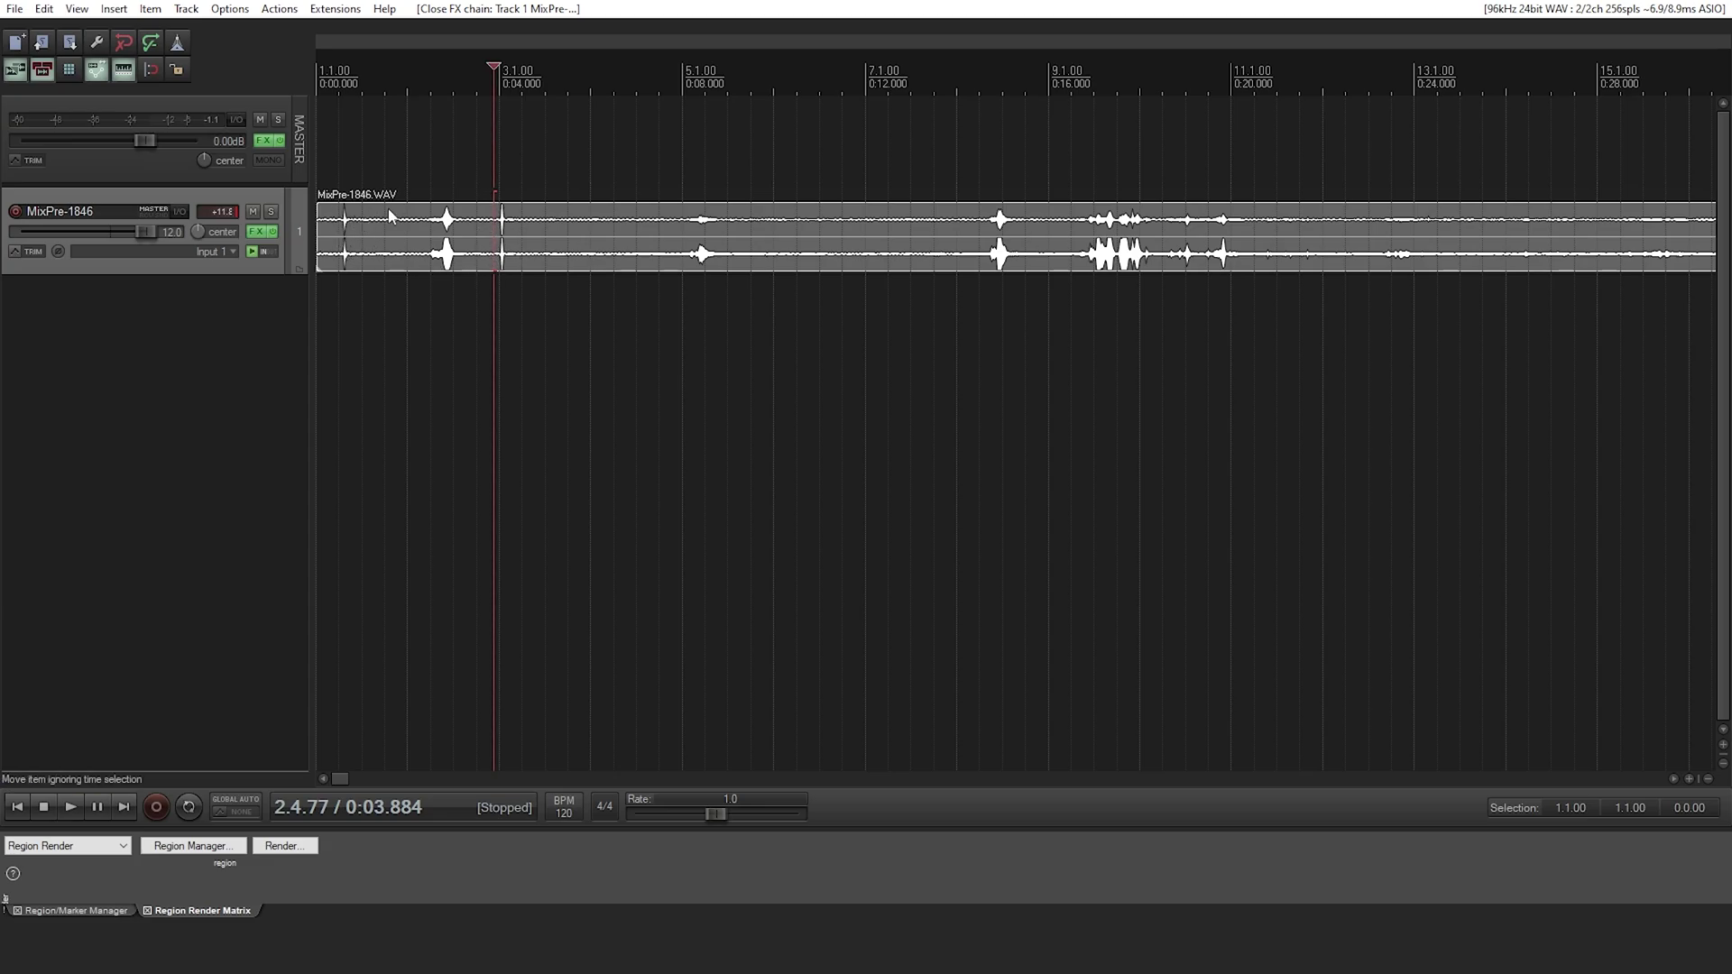
- Cut out the section between the two short peaks, from about 0:01.4 to 0:03.57, and split the recording at about 0:04.89
{"action": "left_click", "coordinate": [382, 222]}
{"action": "key", "text": "s"}
{"action": "left_click", "coordinate": [481, 222]}
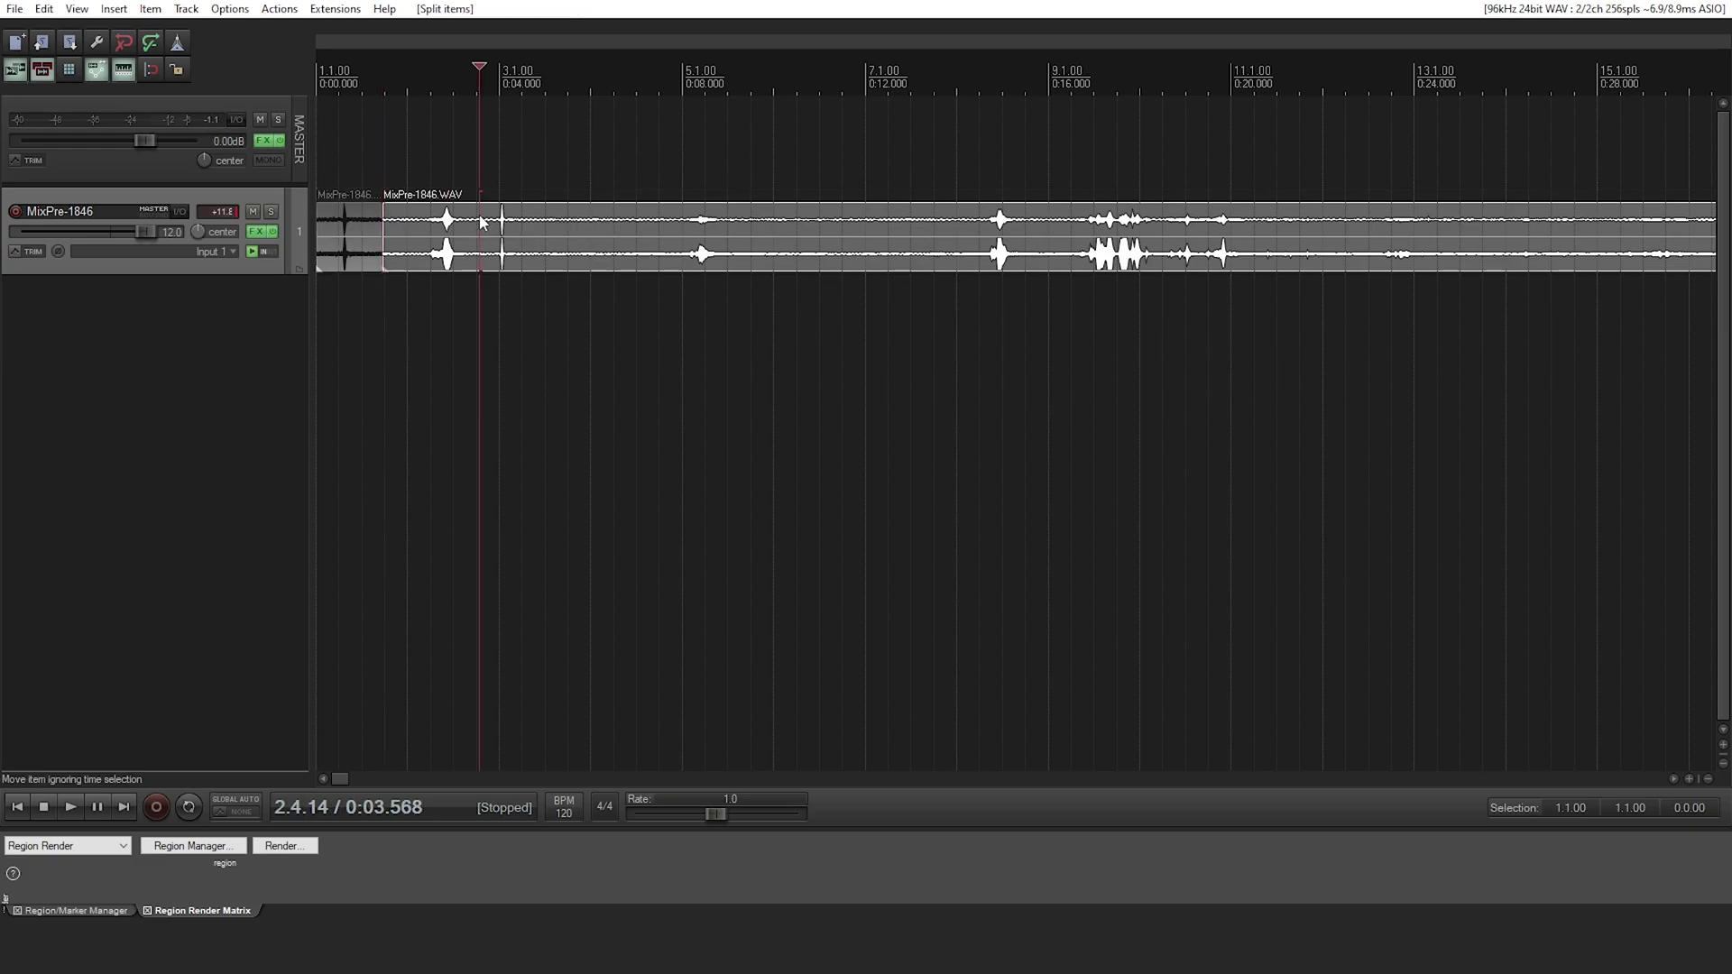
{"action": "key", "text": "s"}
{"action": "left_click", "coordinate": [454, 255]}
{"action": "key", "text": "Delete"}
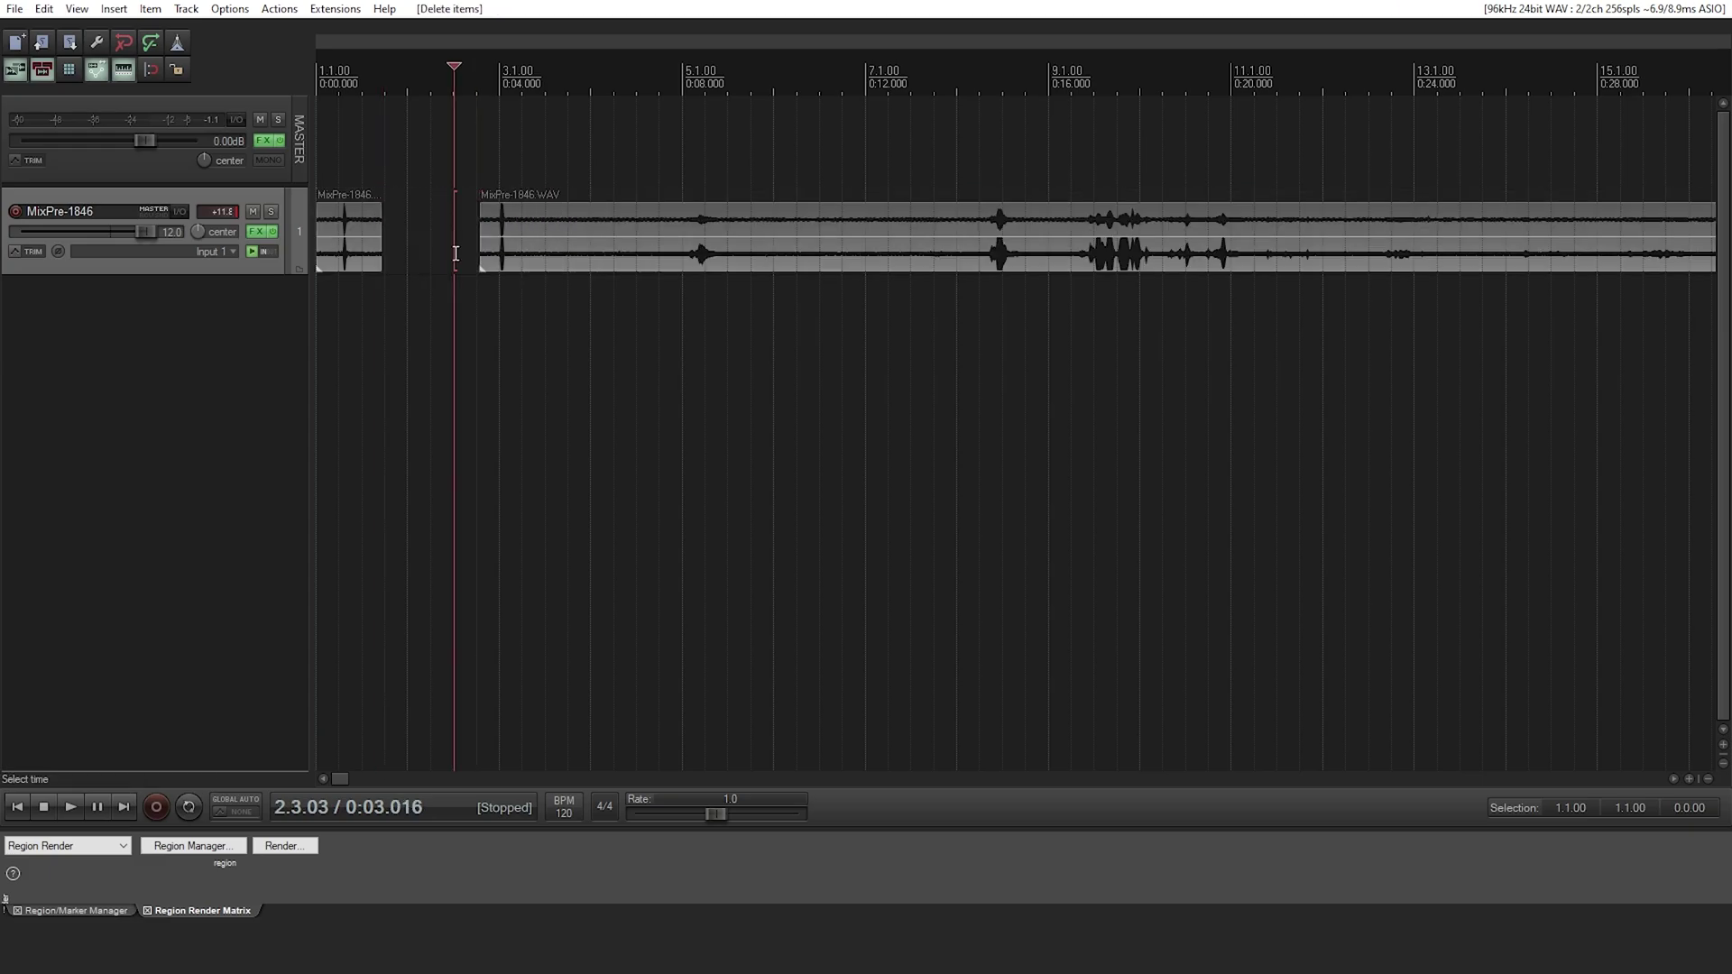
{"action": "left_click", "coordinate": [540, 224]}
{"action": "key", "text": "s"}
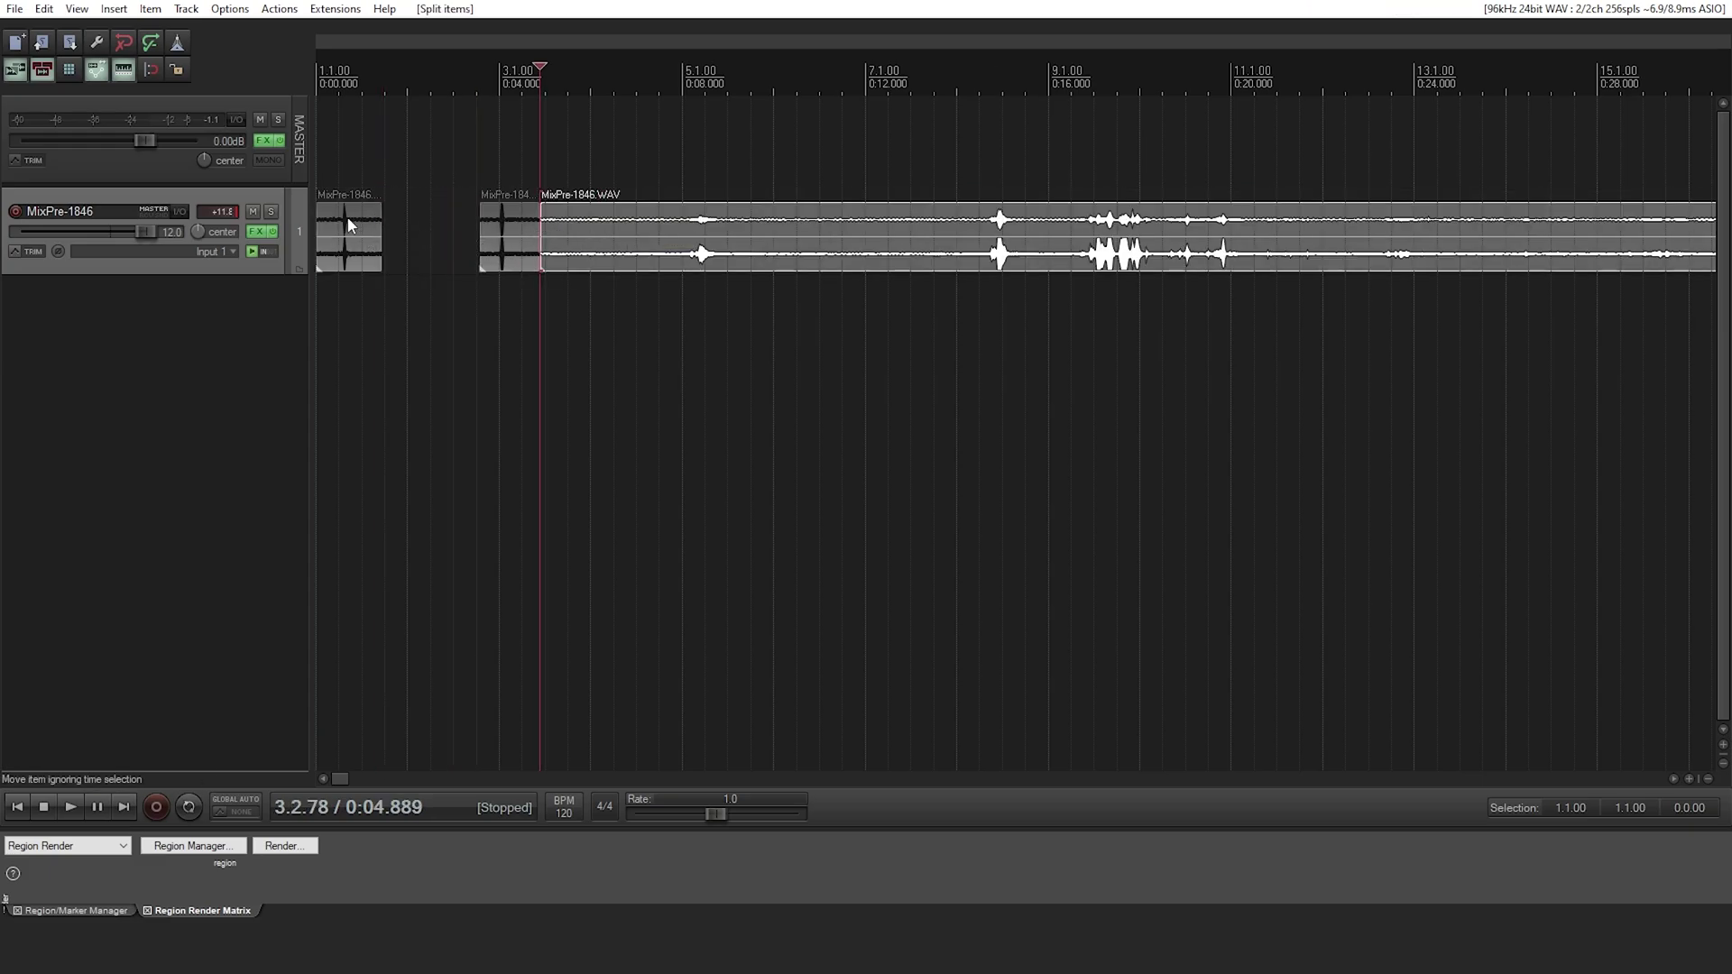
- Normalize the two short items to a peak of 0 dB, each item separately
{"action": "left_click_drag", "start_coordinate": [347, 218], "coordinate": [525, 270]}
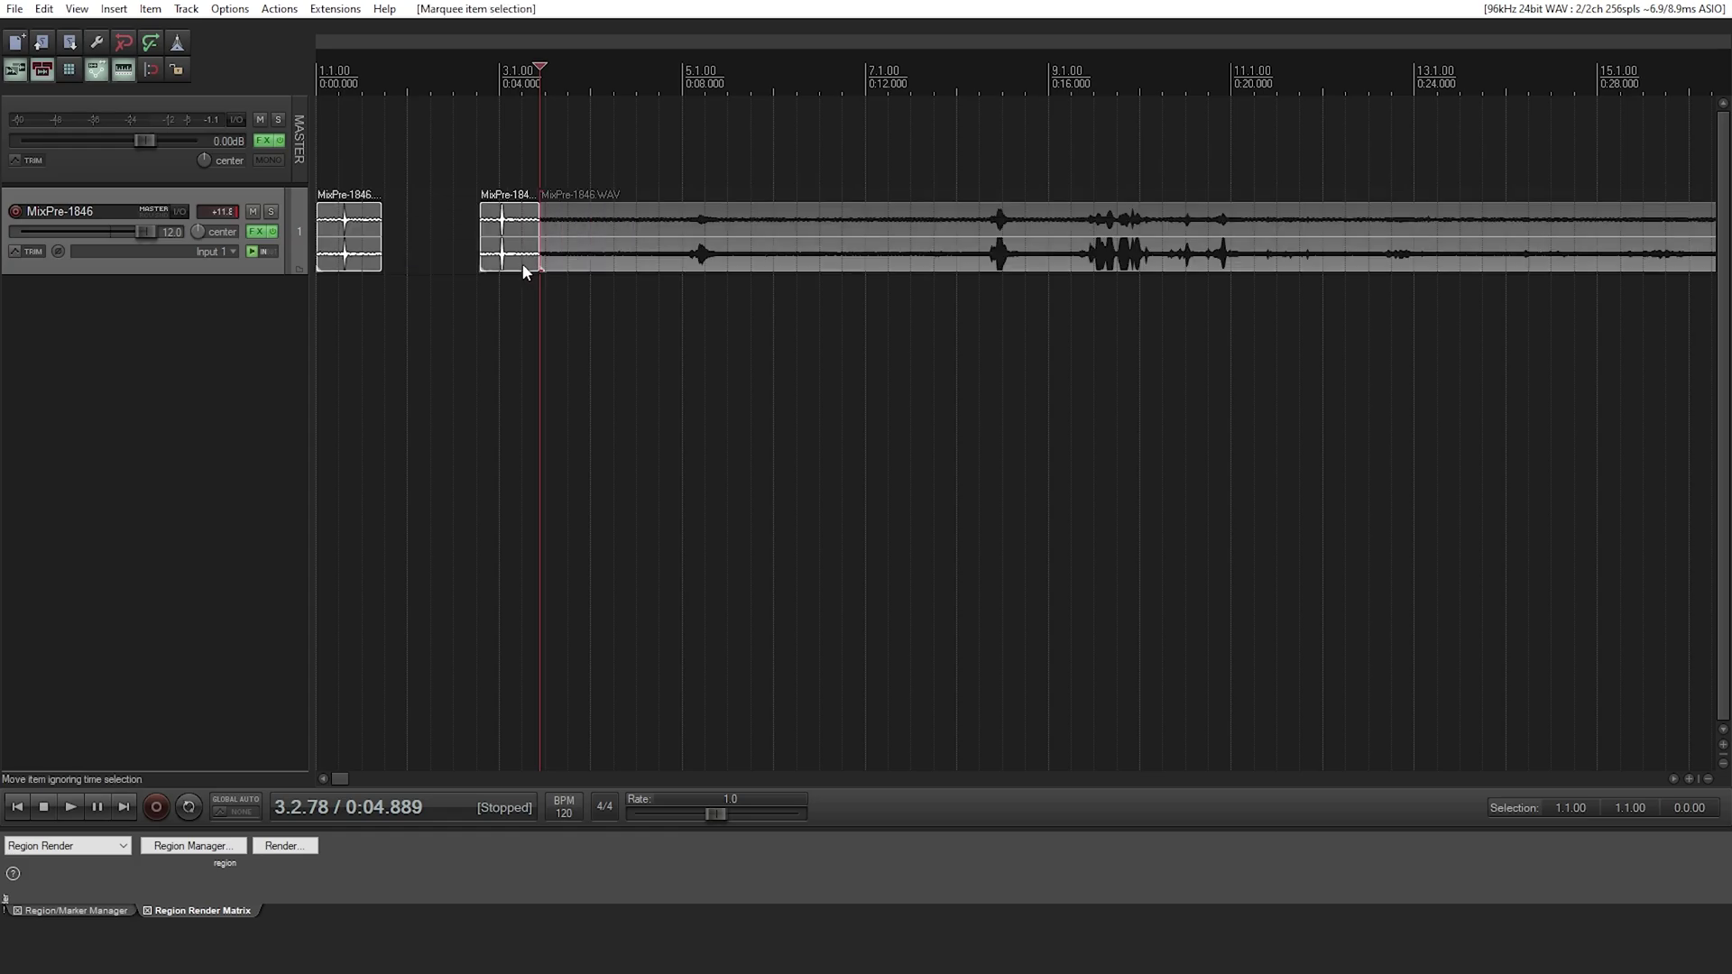
{"action": "right_click", "coordinate": [505, 259]}
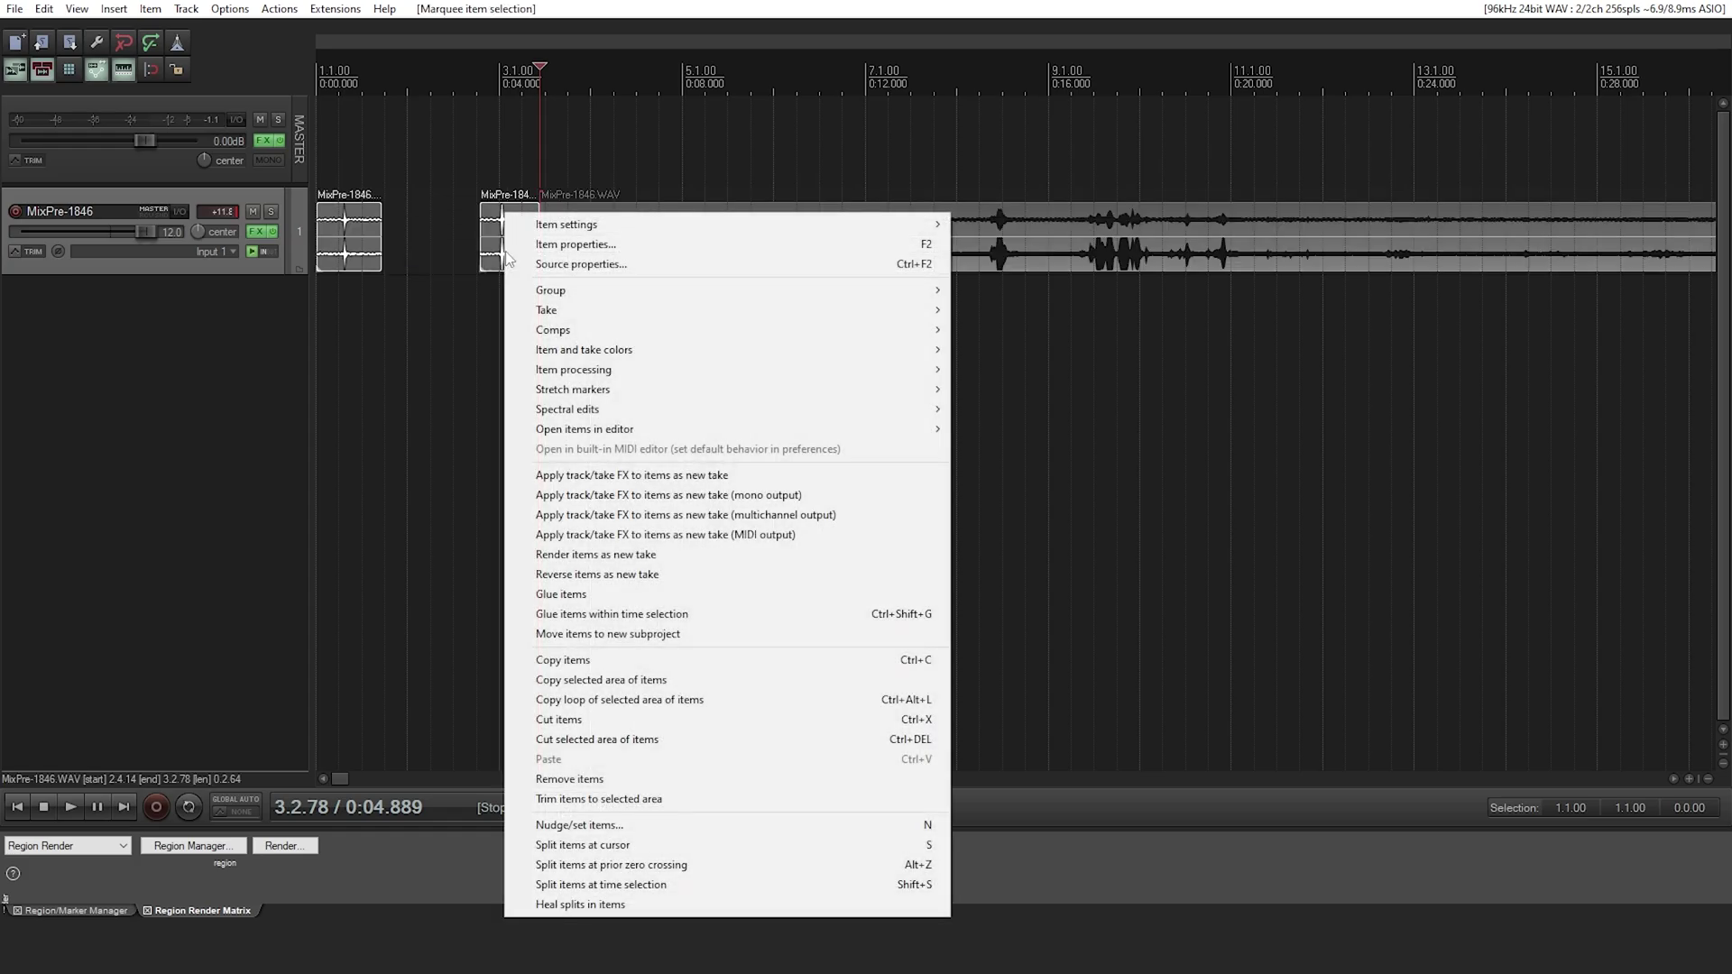
{"action": "mouse_move", "coordinate": [608, 375]}
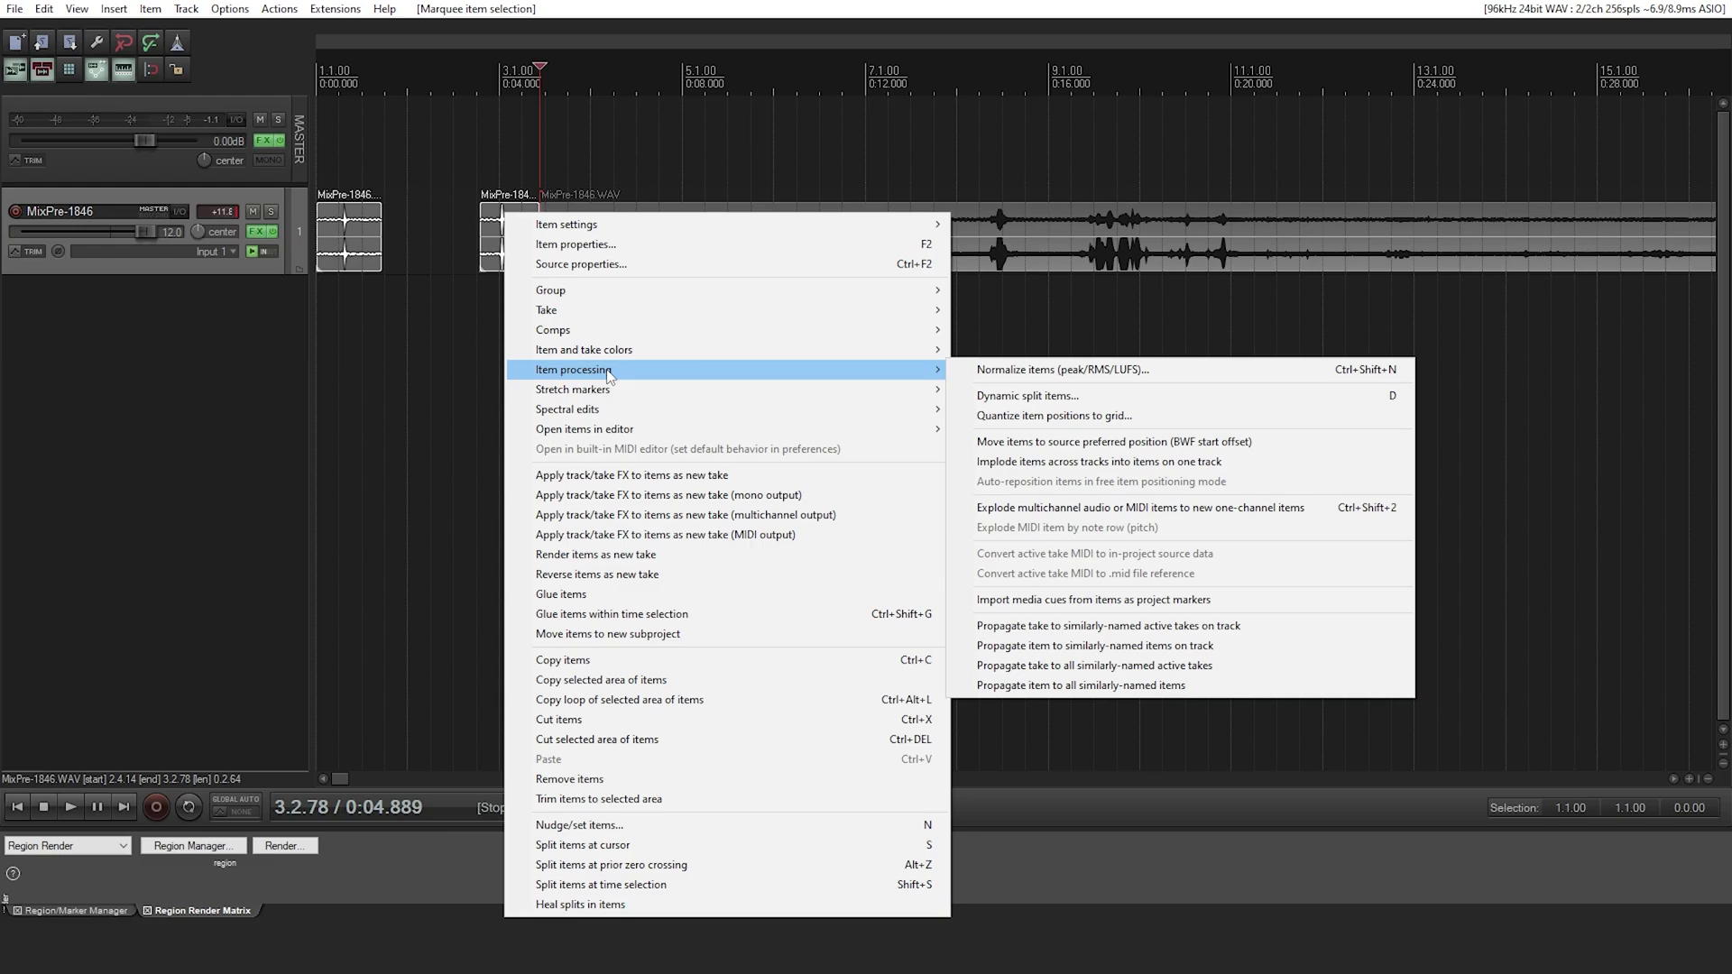
{"action": "left_click", "coordinate": [1026, 372]}
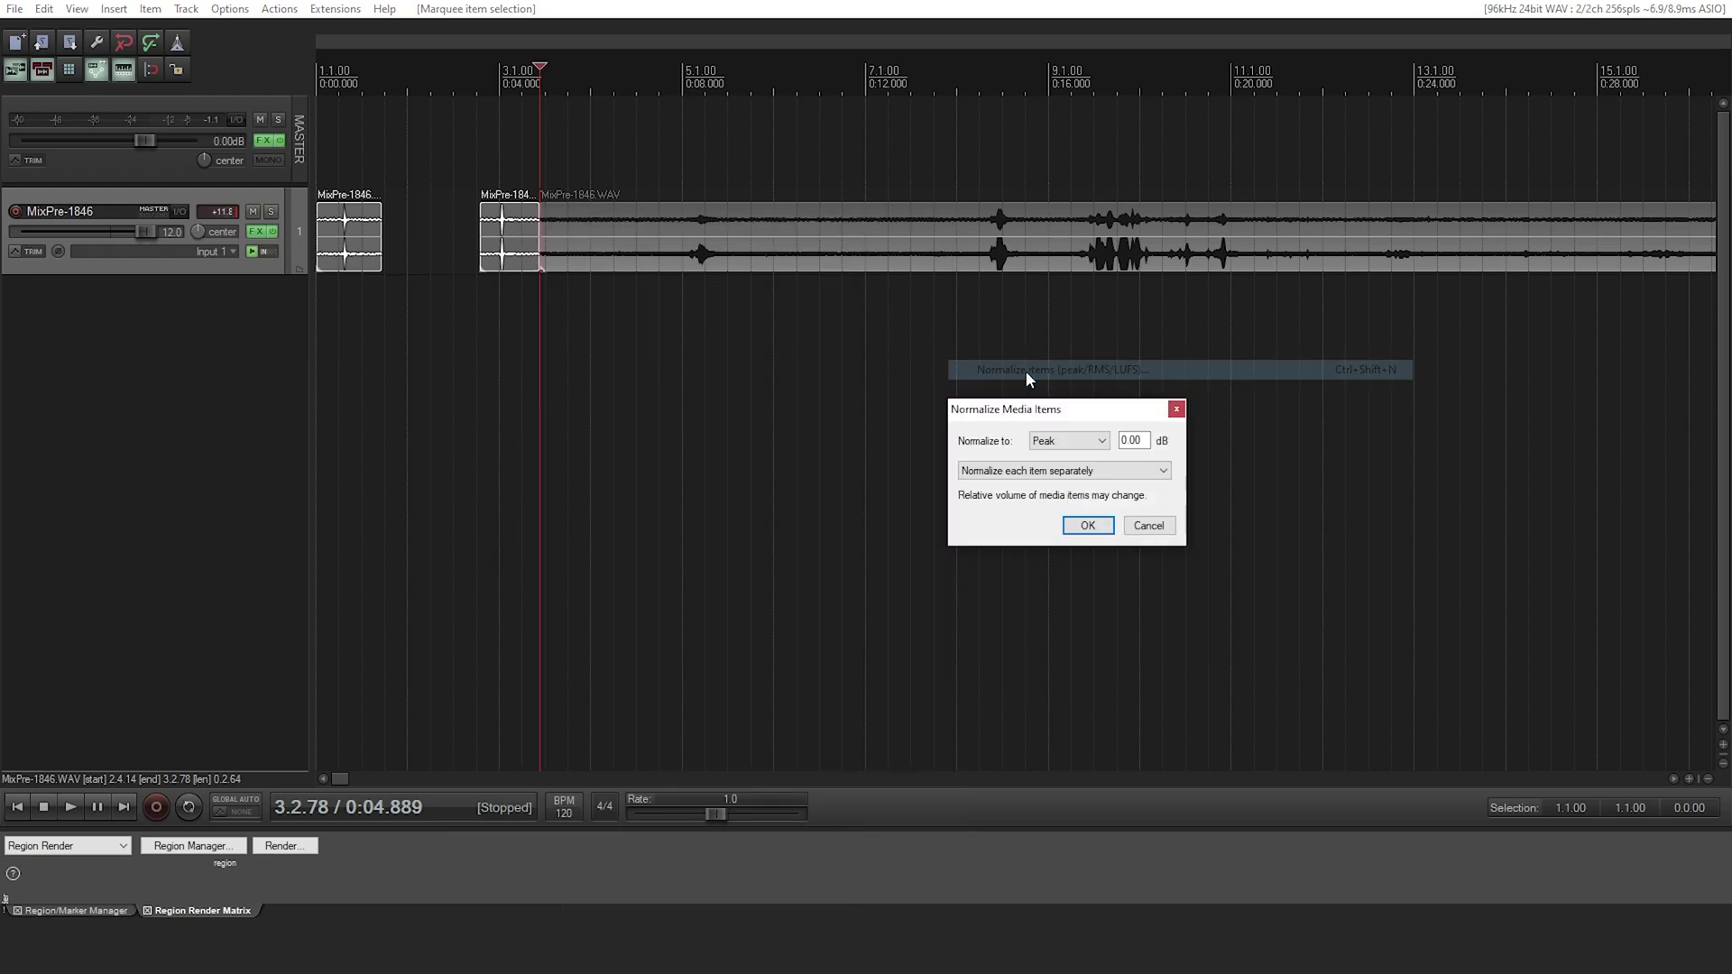
{"action": "left_click", "coordinate": [1103, 442]}
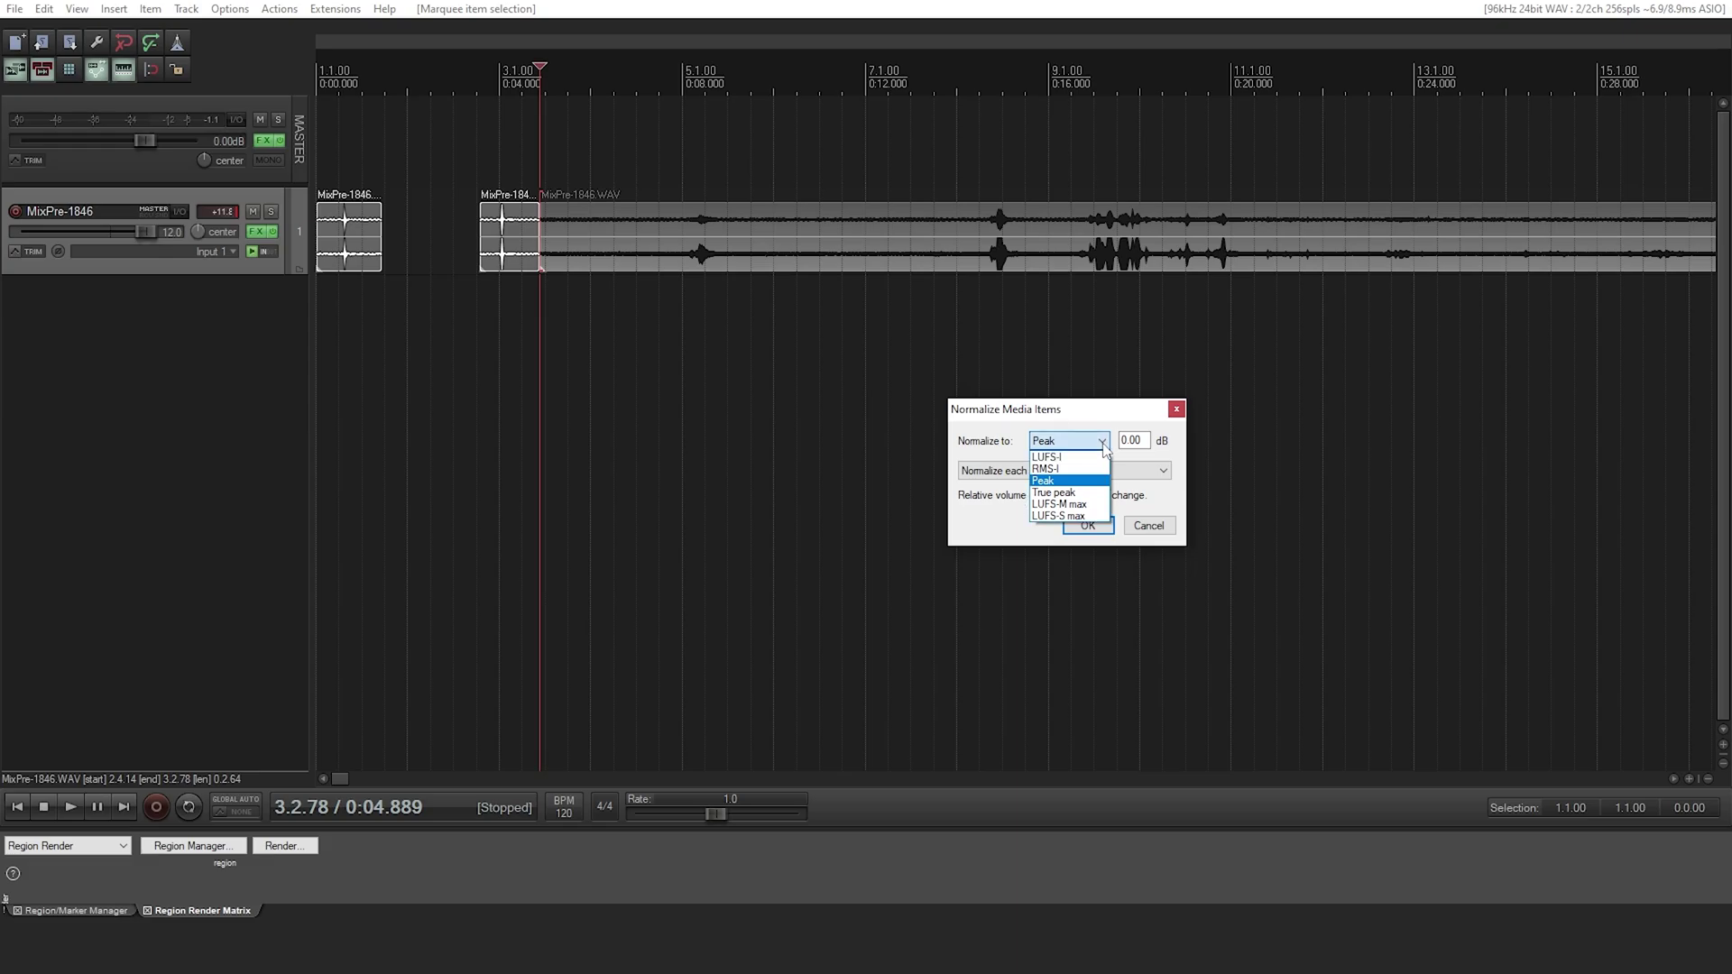
{"action": "left_click", "coordinate": [1105, 449]}
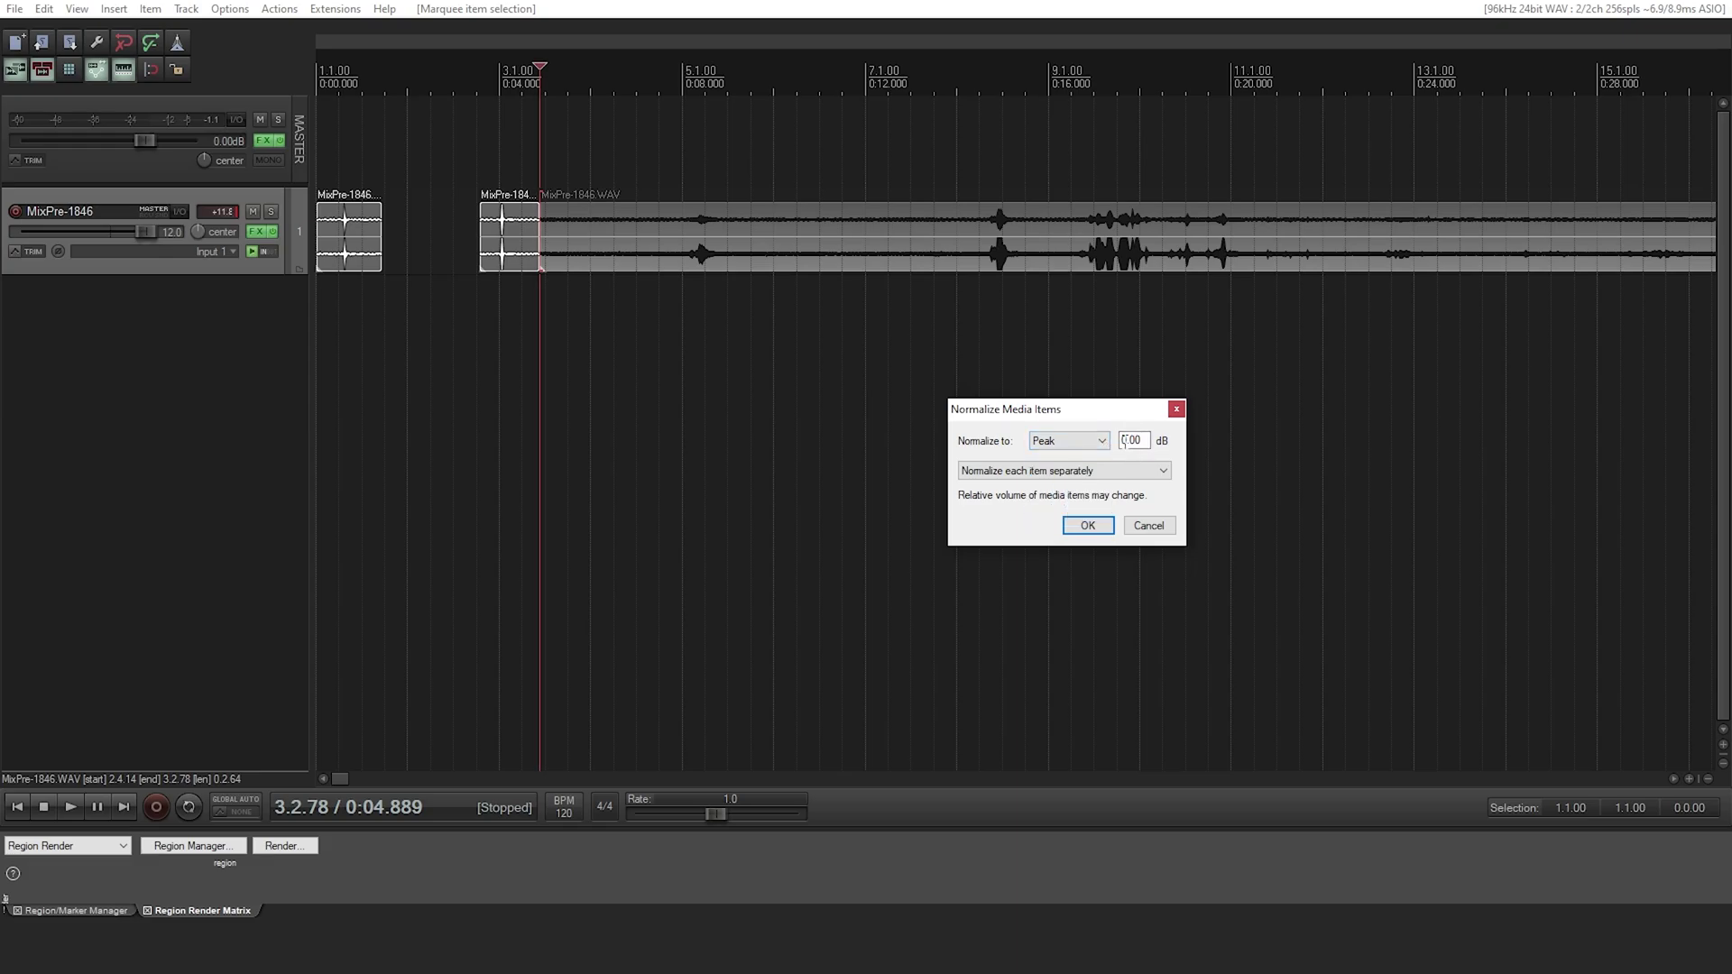
{"action": "left_click", "coordinate": [1087, 526]}
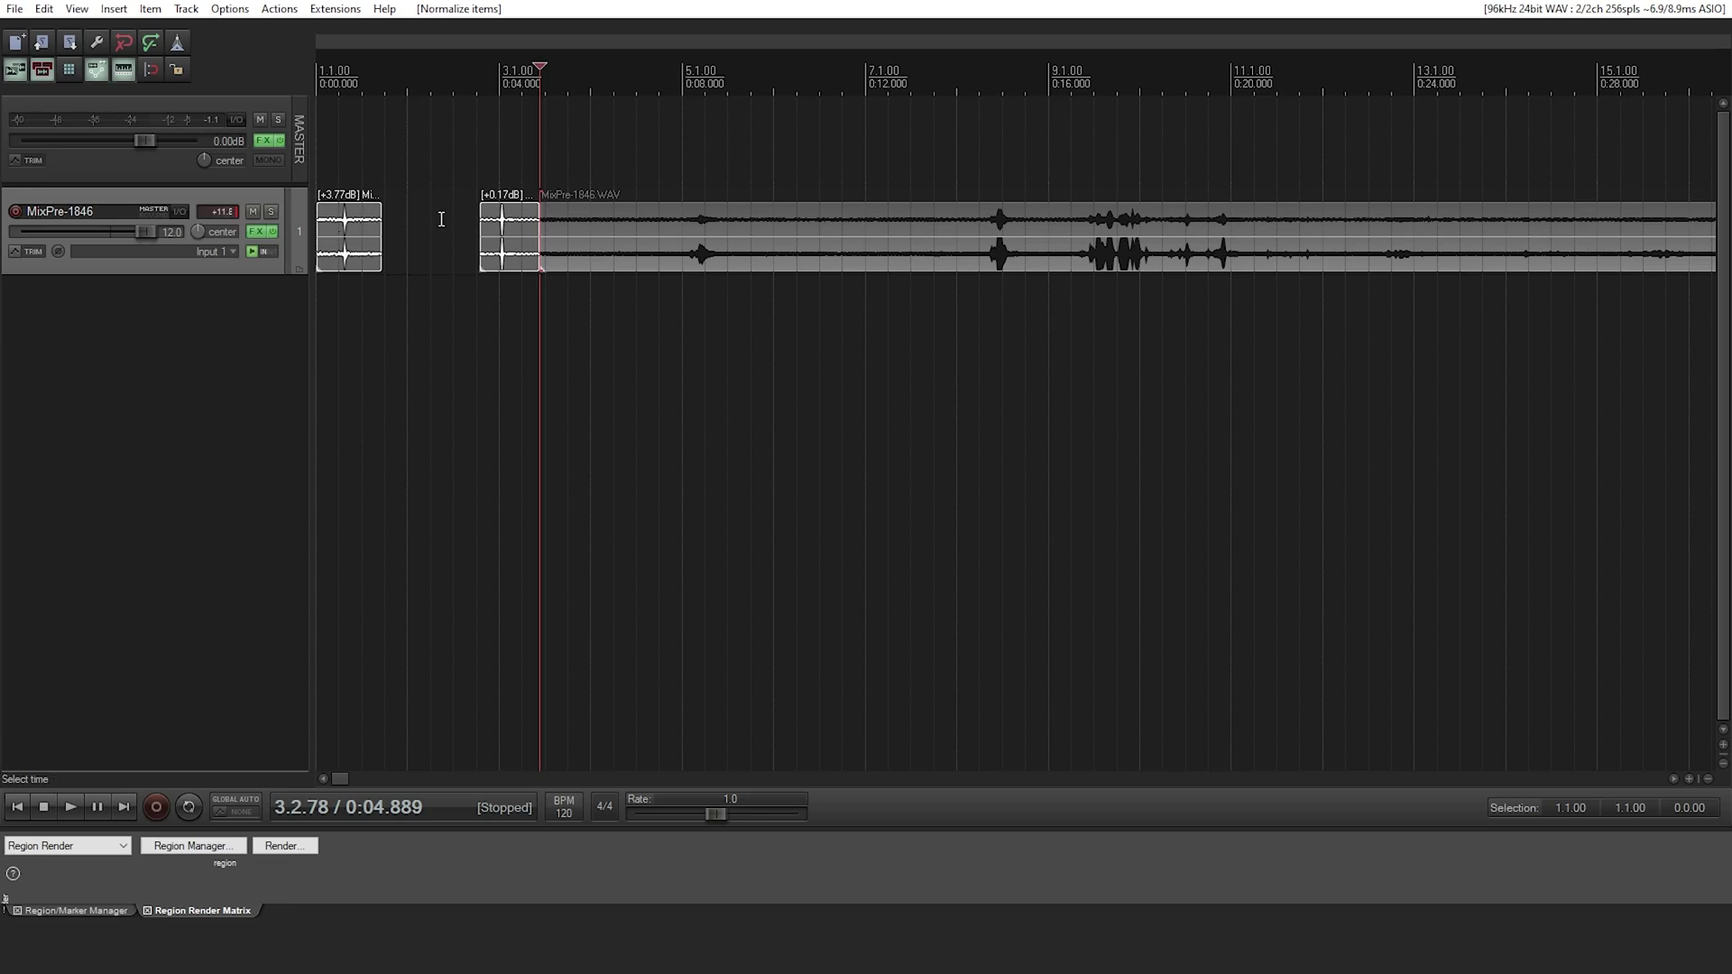
- Play both normalized short items one after the other to compare their loudness
{"action": "left_click", "coordinate": [333, 219]}
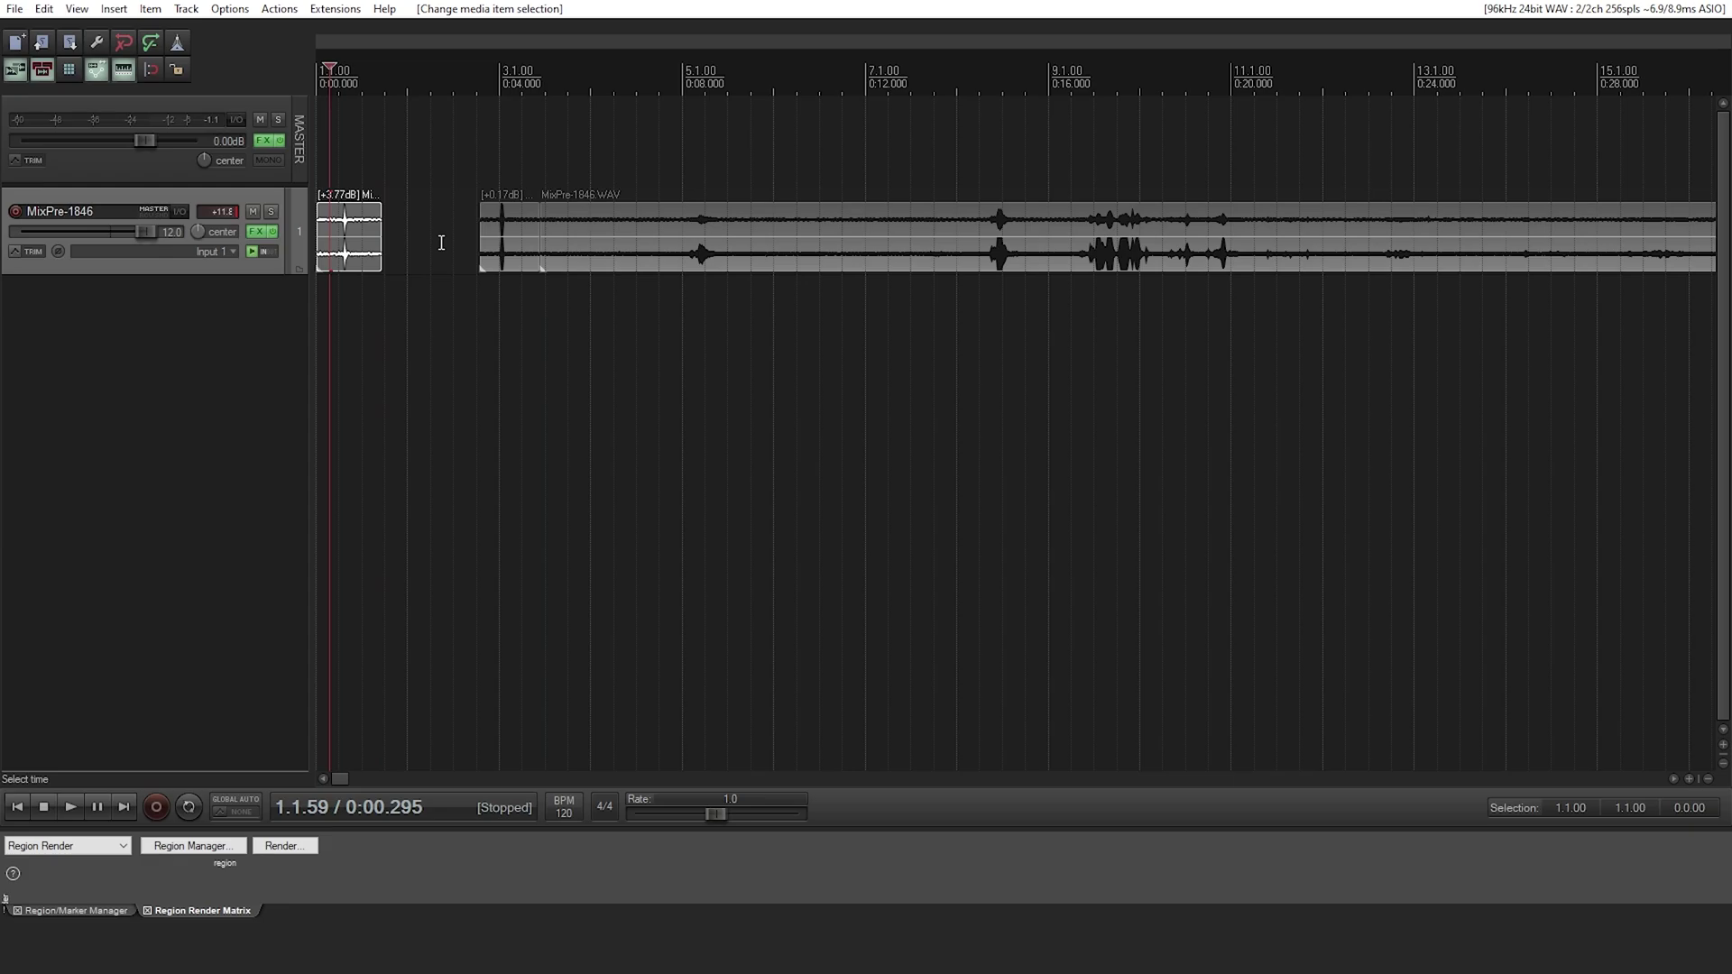
{"action": "key", "text": "space"}
{"action": "key", "text": "space"}
{"action": "left_click", "coordinate": [492, 230]}
{"action": "key", "text": "space"}
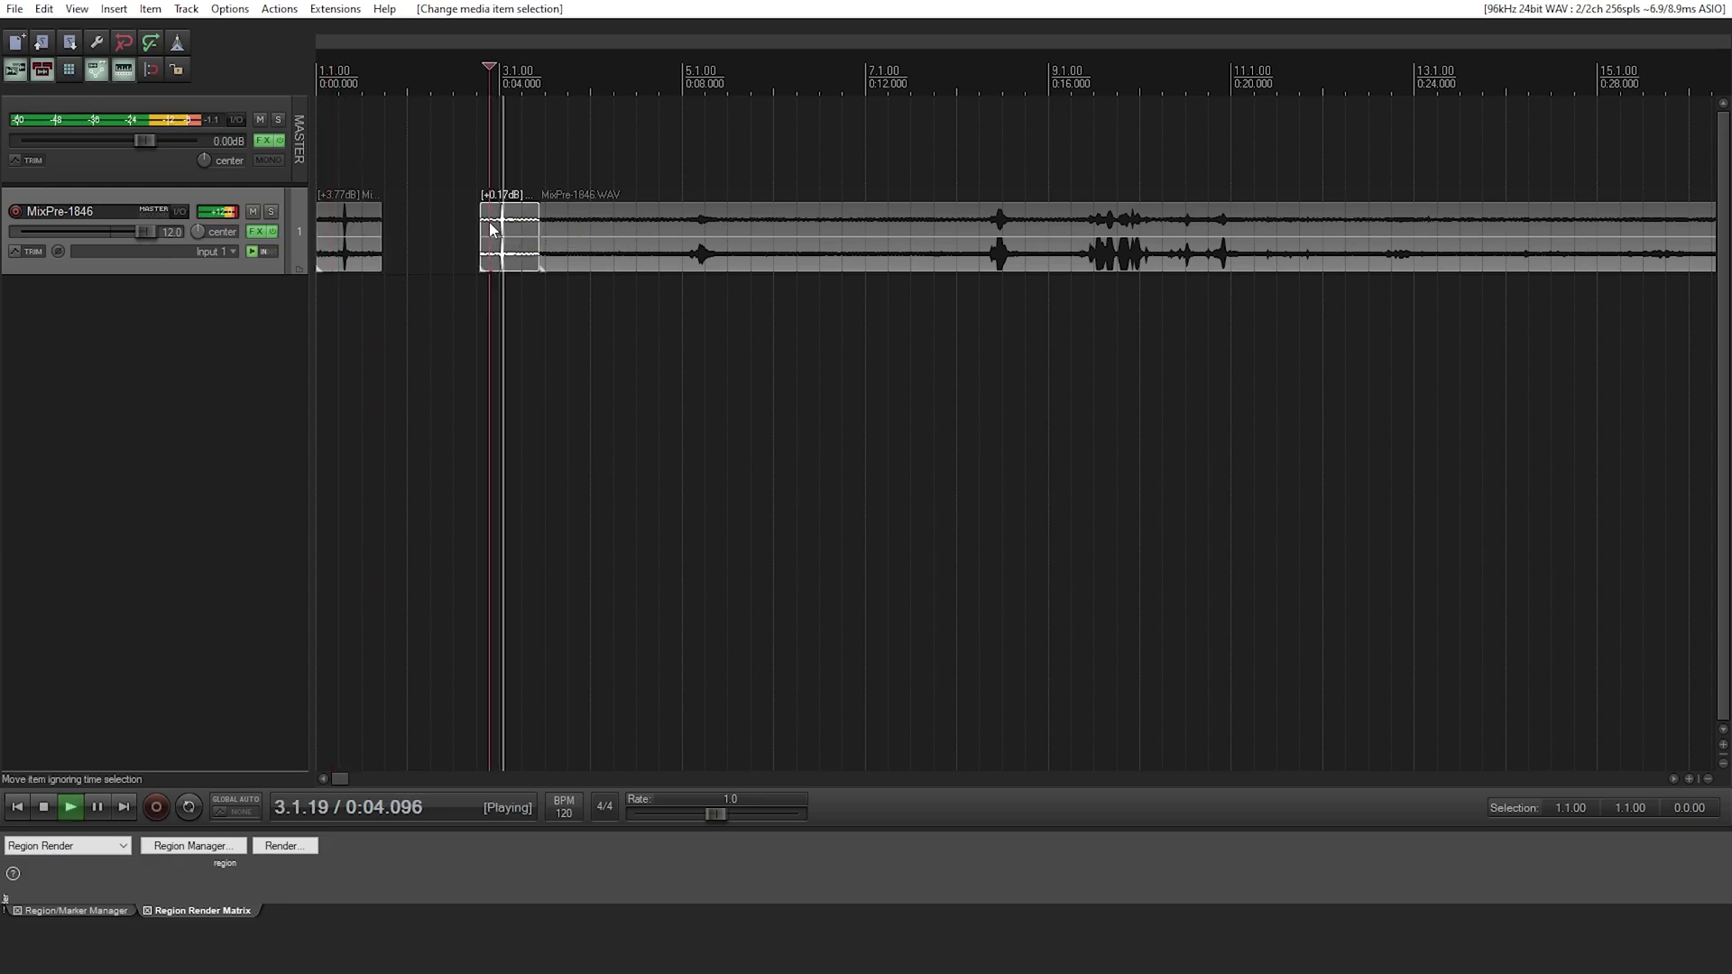
{"action": "key", "text": "space"}
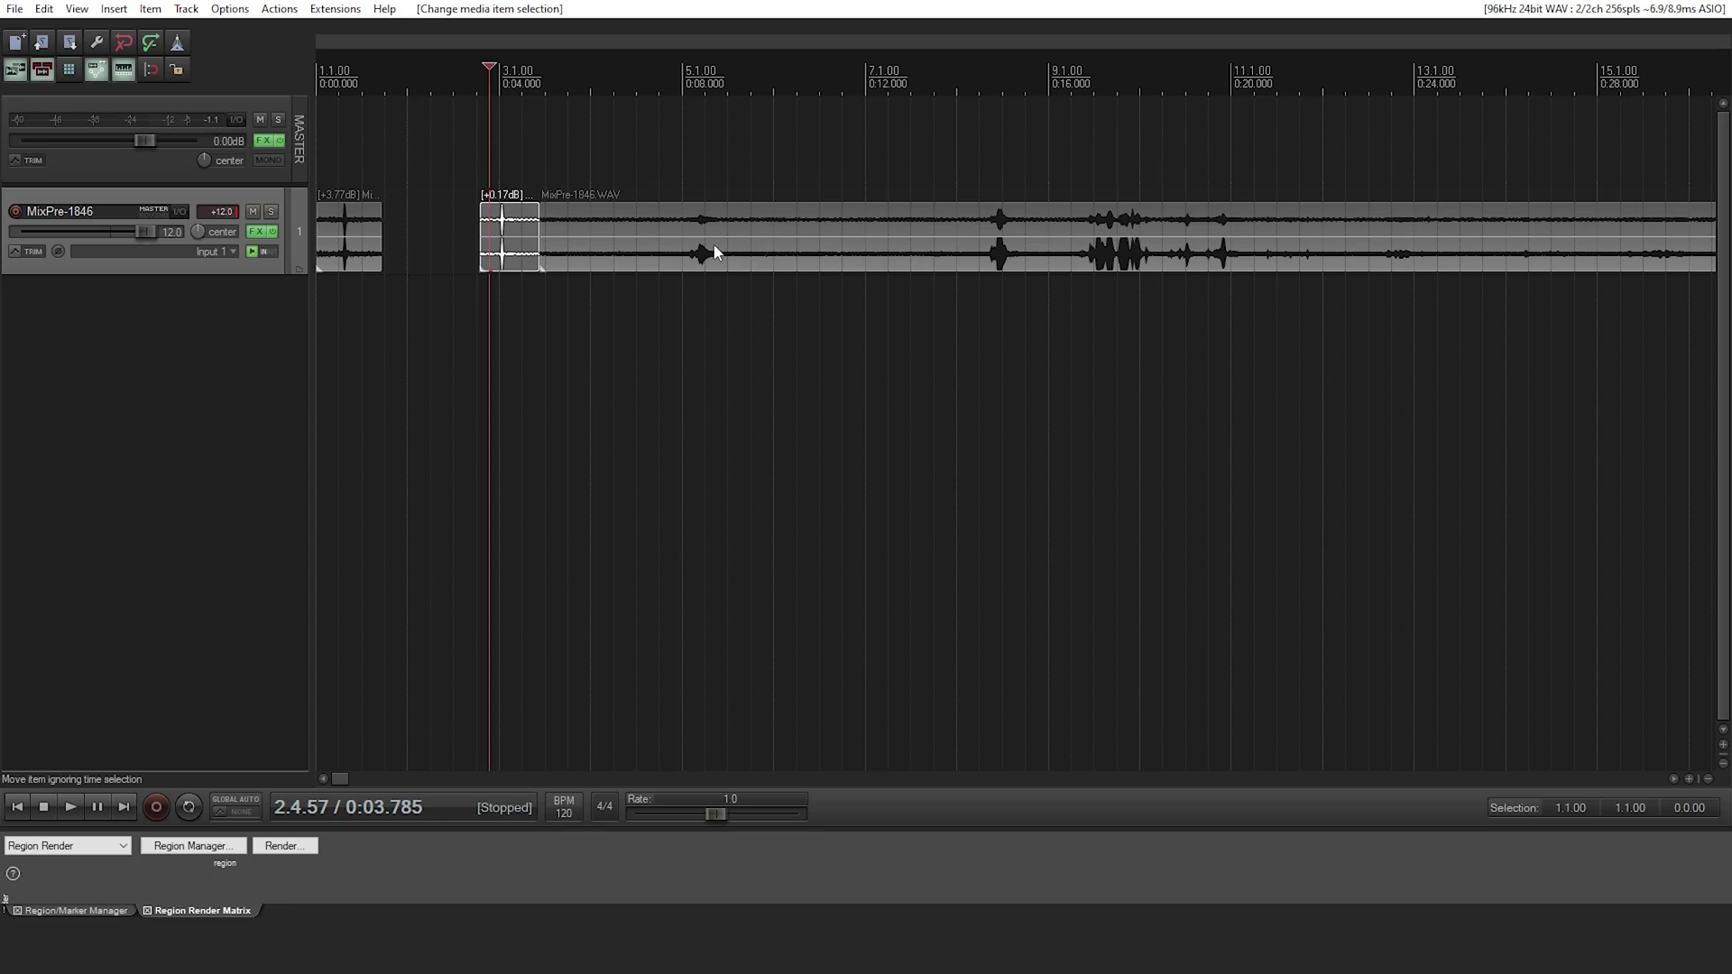
- Explode the multichannel audio of all MixPre-1846 items into new one-channel items on separate tracks
{"action": "scroll", "coordinate": [639, 251], "scroll_direction": "down", "scroll_amount": 10}
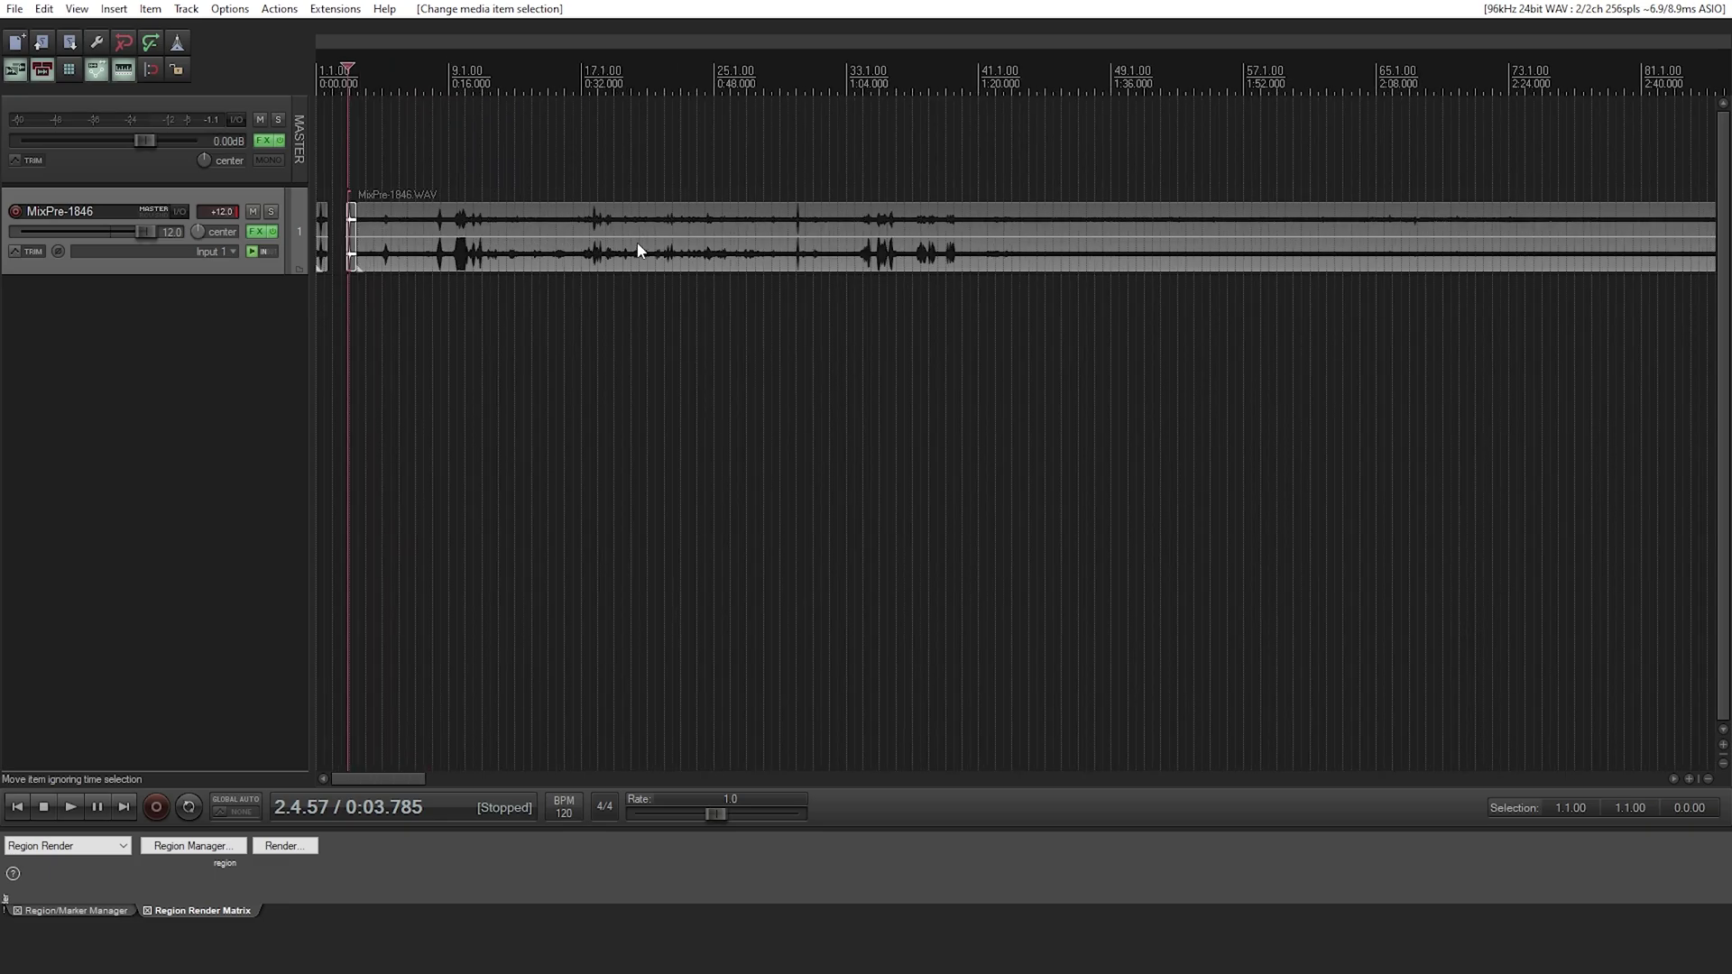
{"action": "left_click_drag", "start_coordinate": [689, 191], "coordinate": [280, 278]}
{"action": "right_click", "coordinate": [357, 256]}
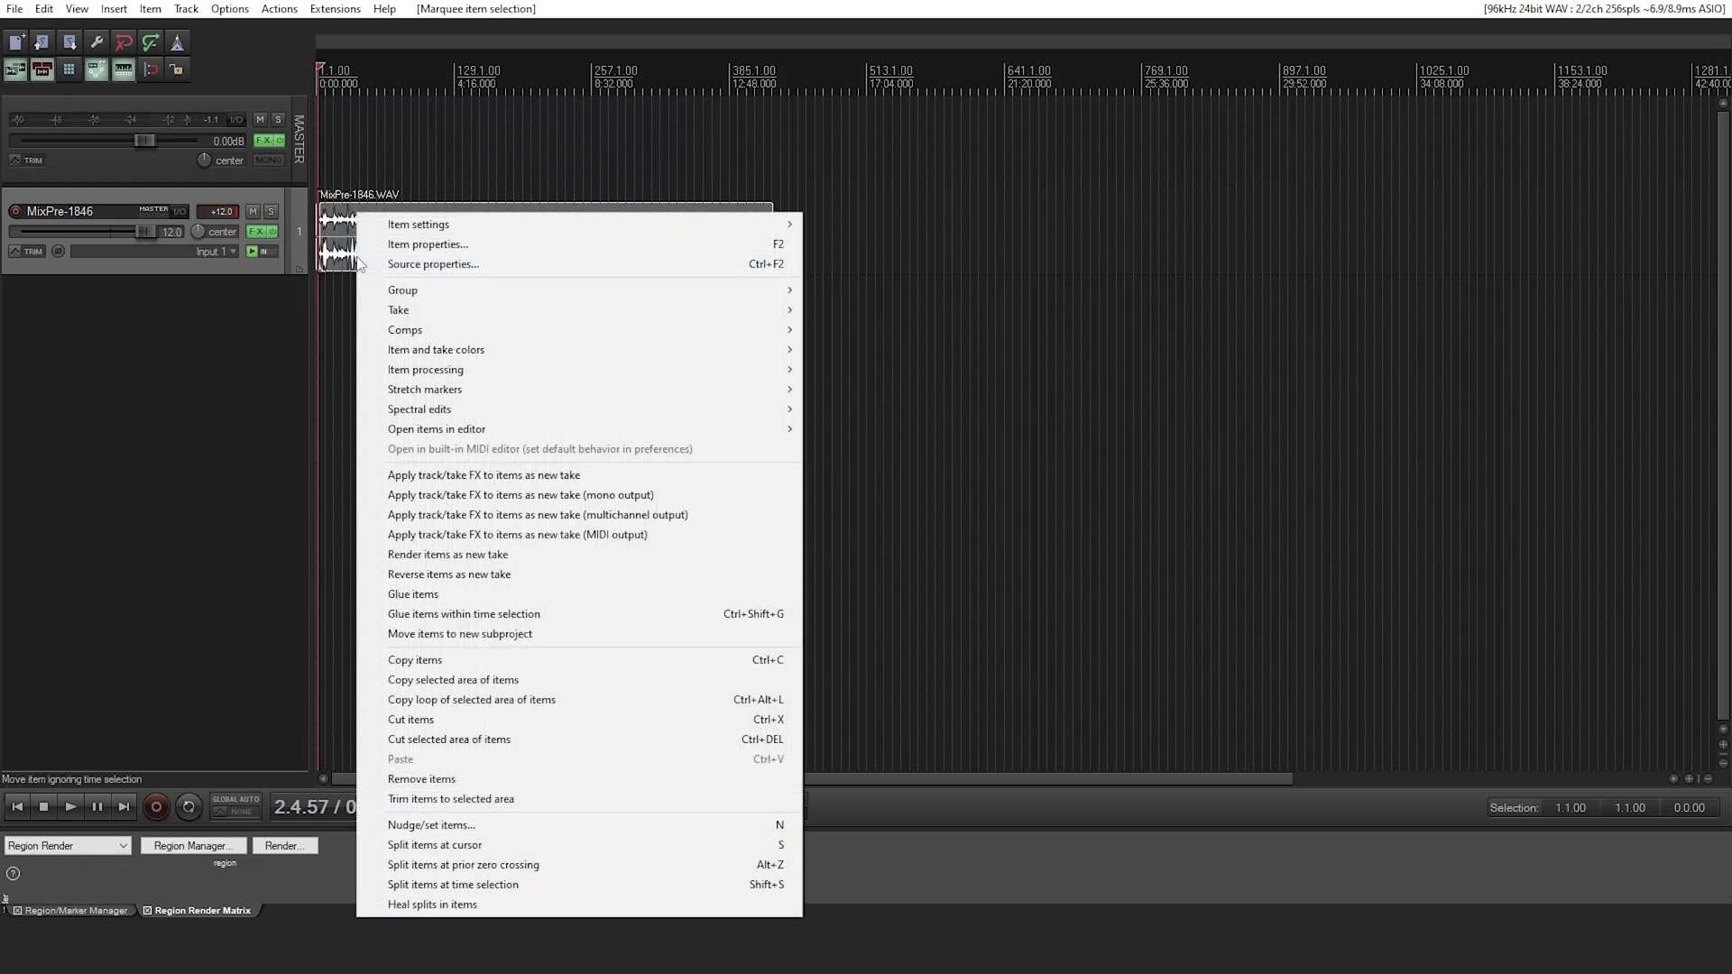
{"action": "mouse_move", "coordinate": [460, 372]}
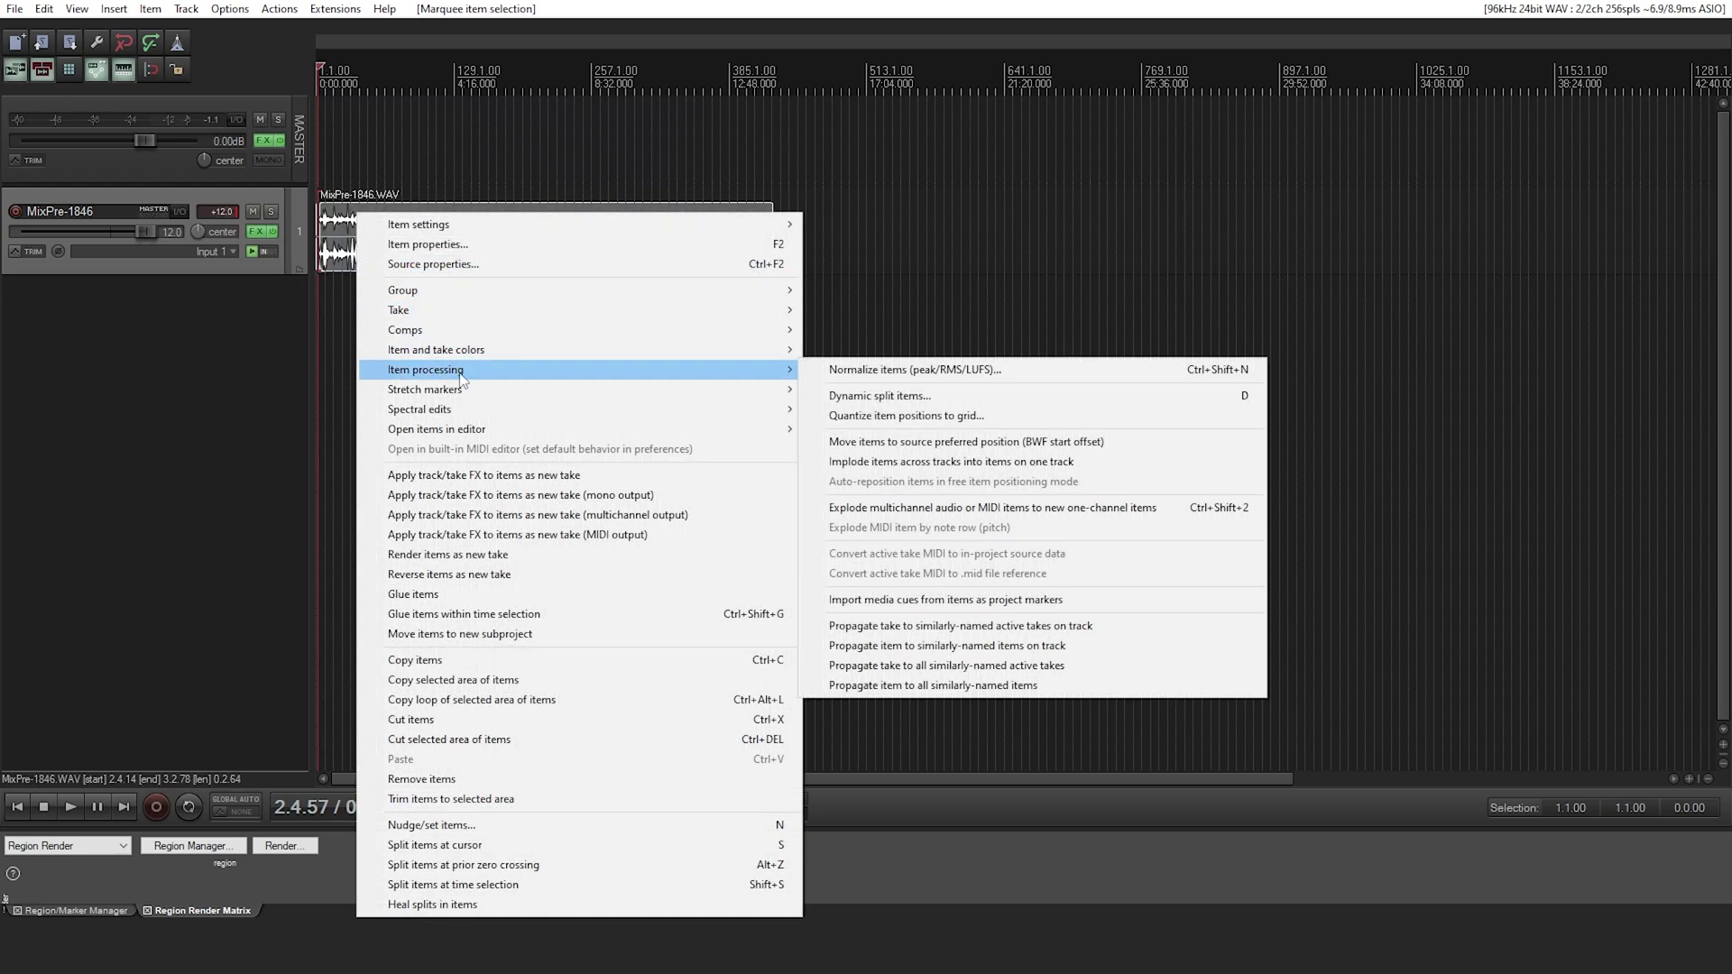
{"action": "left_click", "coordinate": [899, 508]}
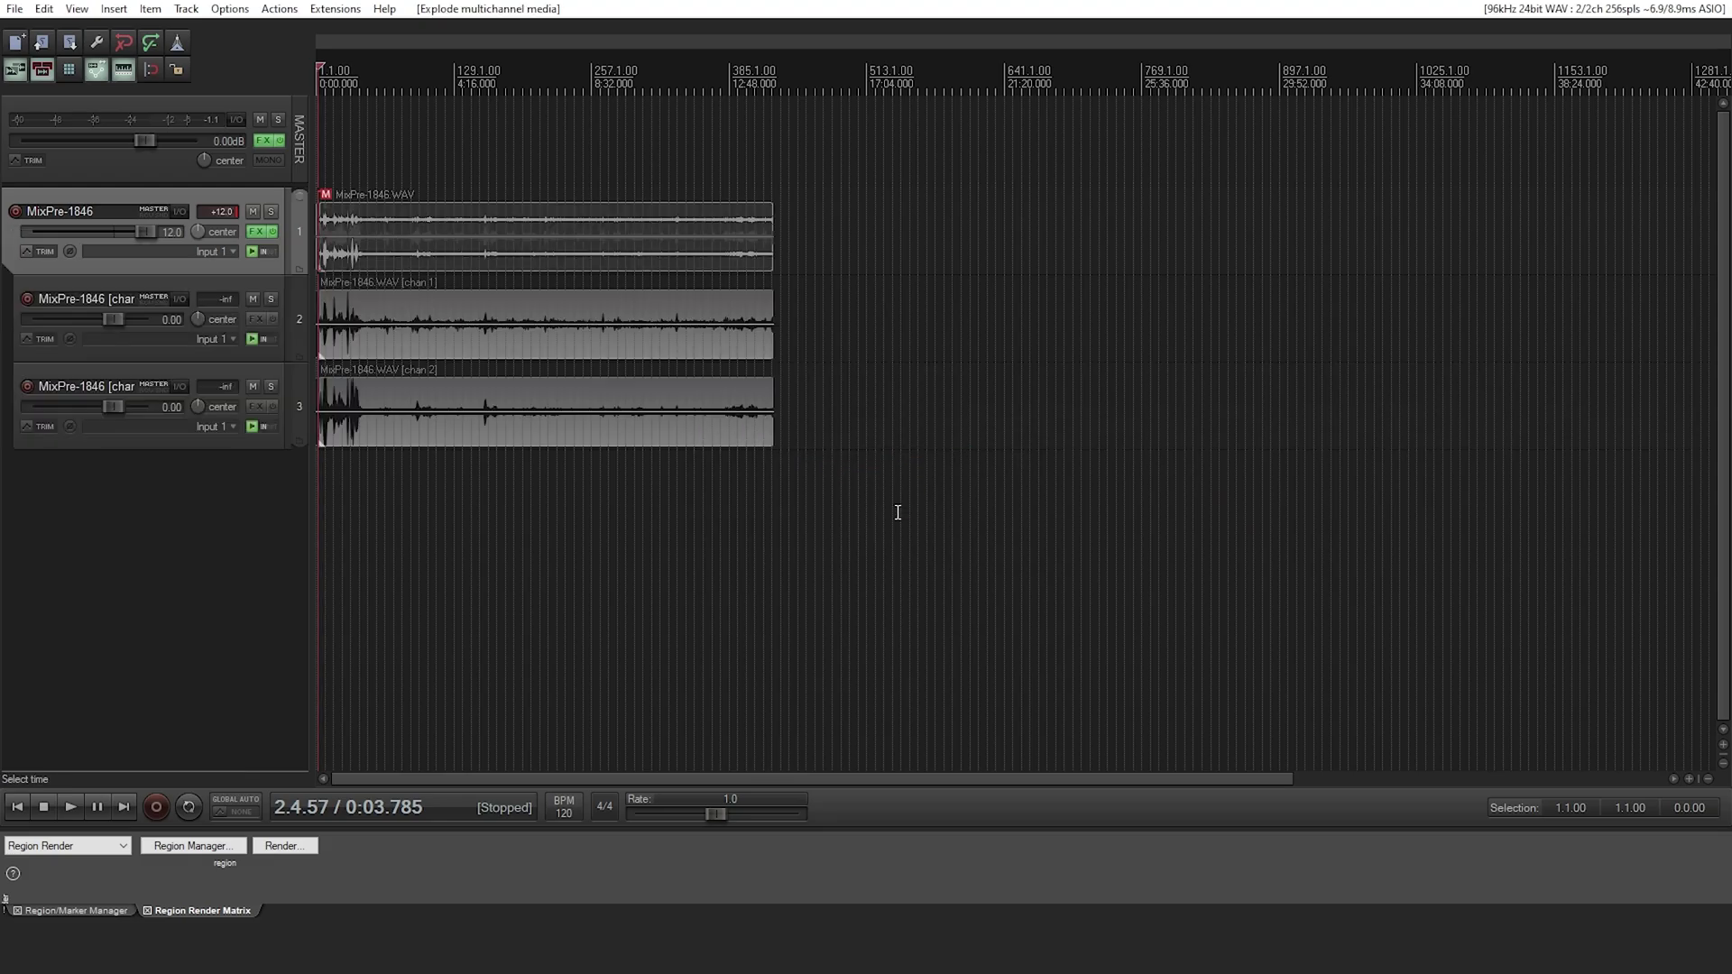
- Solo the channel 1 track and play its first short item
{"action": "left_click", "coordinate": [270, 300]}
{"action": "scroll", "coordinate": [438, 325], "scroll_direction": "up", "scroll_amount": 15}
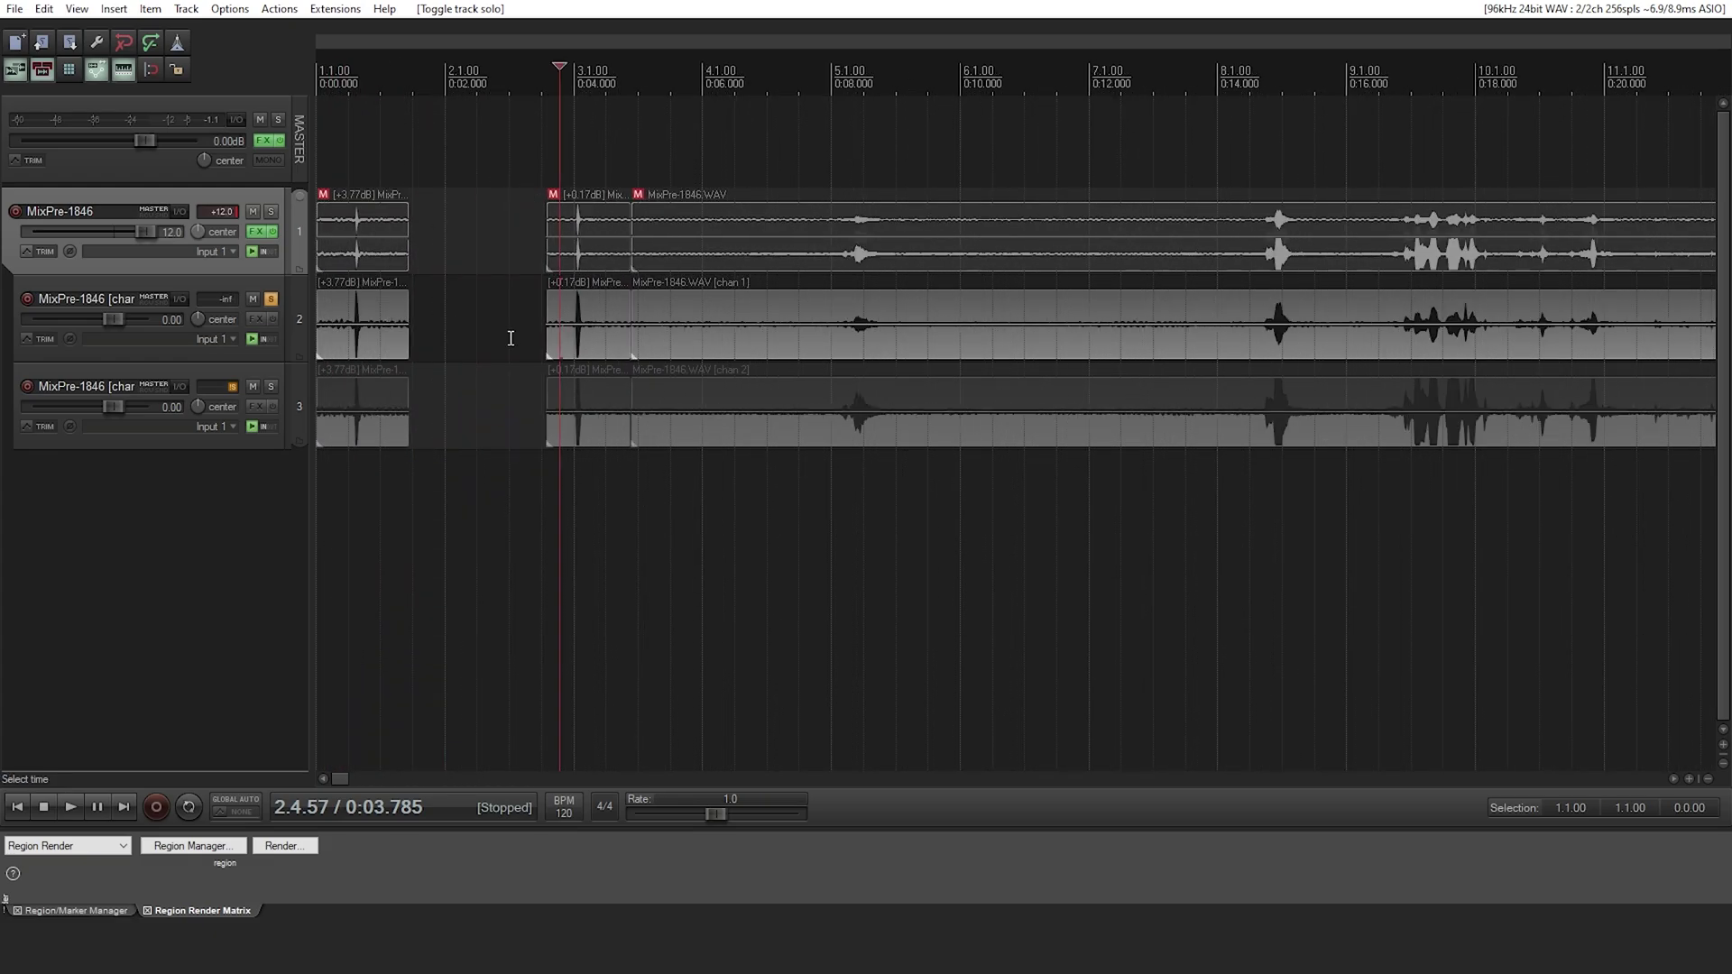
{"action": "left_click", "coordinate": [344, 301]}
{"action": "key", "text": "space"}
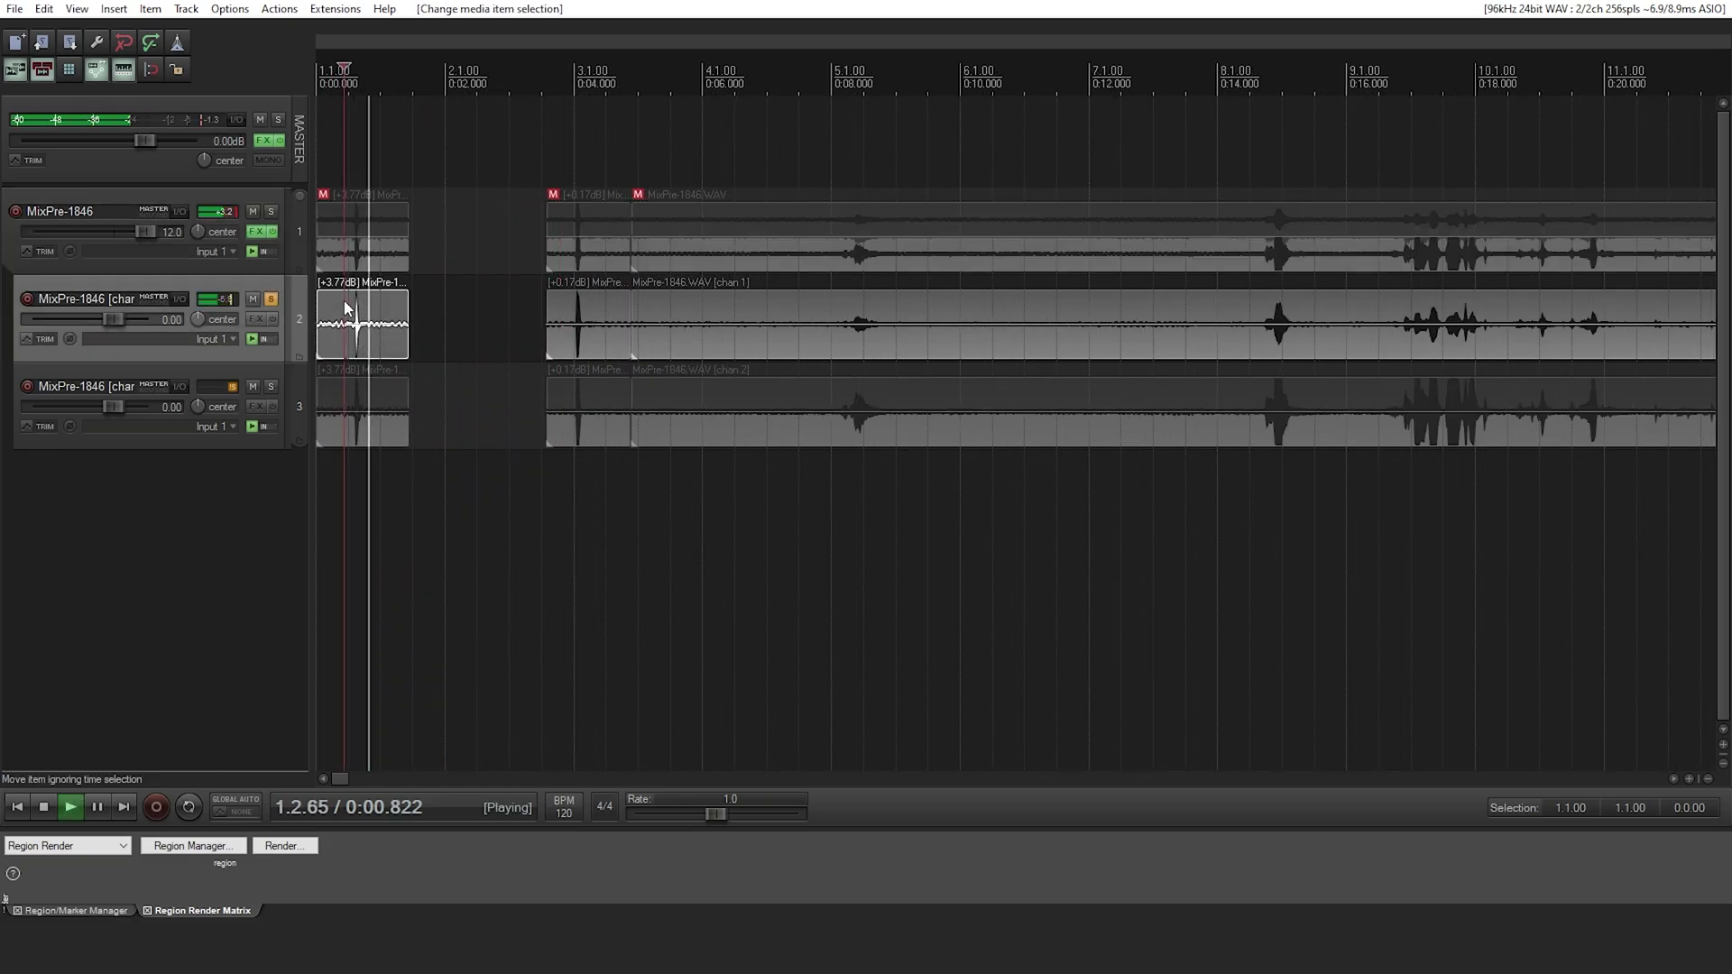
{"action": "key", "text": "space"}
- Switch the solo from the channel 1 track to the channel 2 track and play the first short item
{"action": "left_click", "coordinate": [271, 300]}
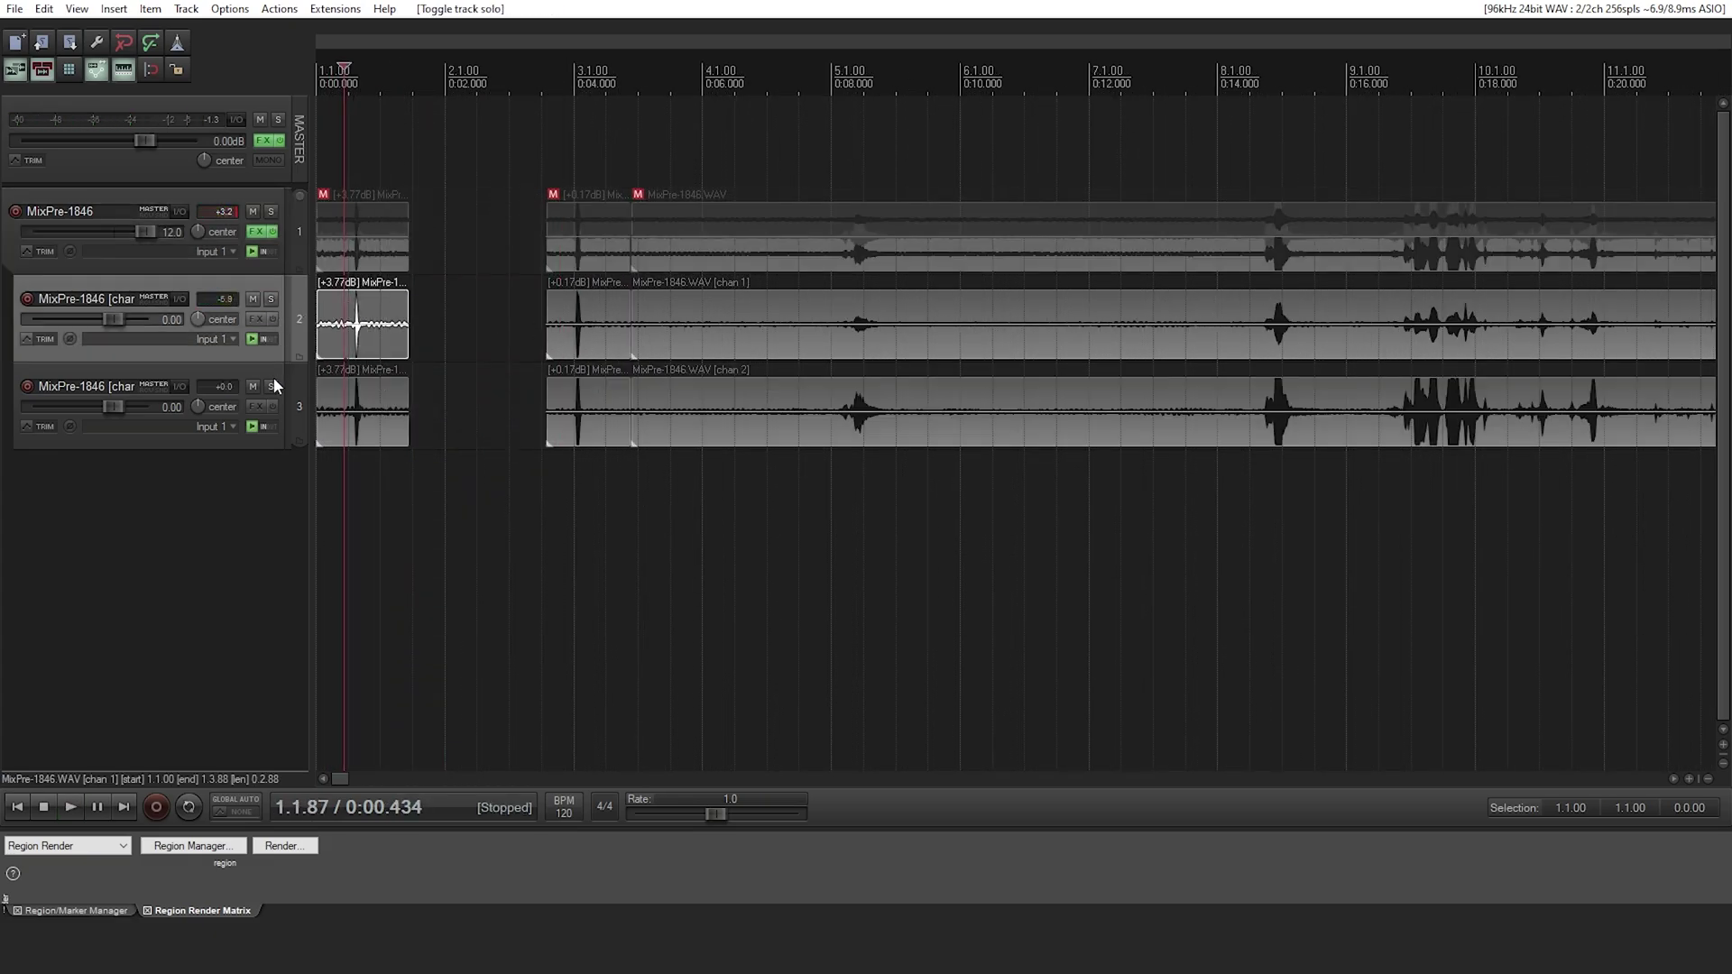
{"action": "left_click", "coordinate": [271, 387]}
{"action": "key", "text": "space"}
{"action": "key", "text": "space"}
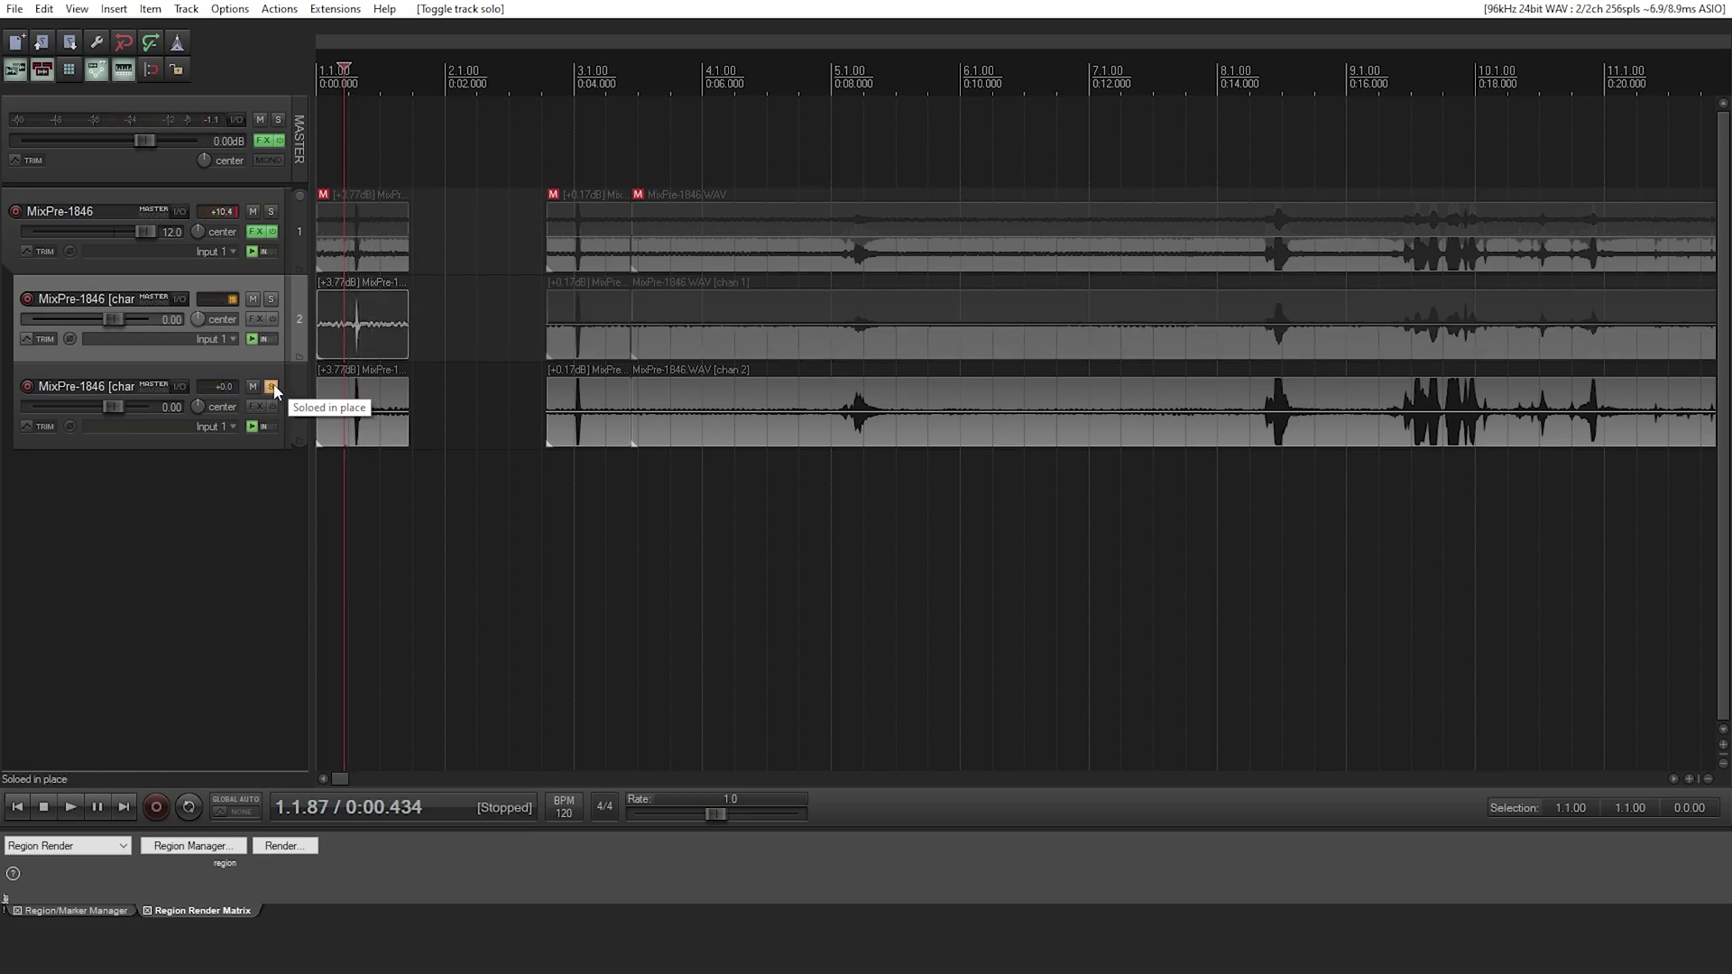
- Solo the channel 1 track as well, pan channel 1 to 100%L and channel 2 to 100%R, and play both
{"action": "left_click", "coordinate": [273, 298]}
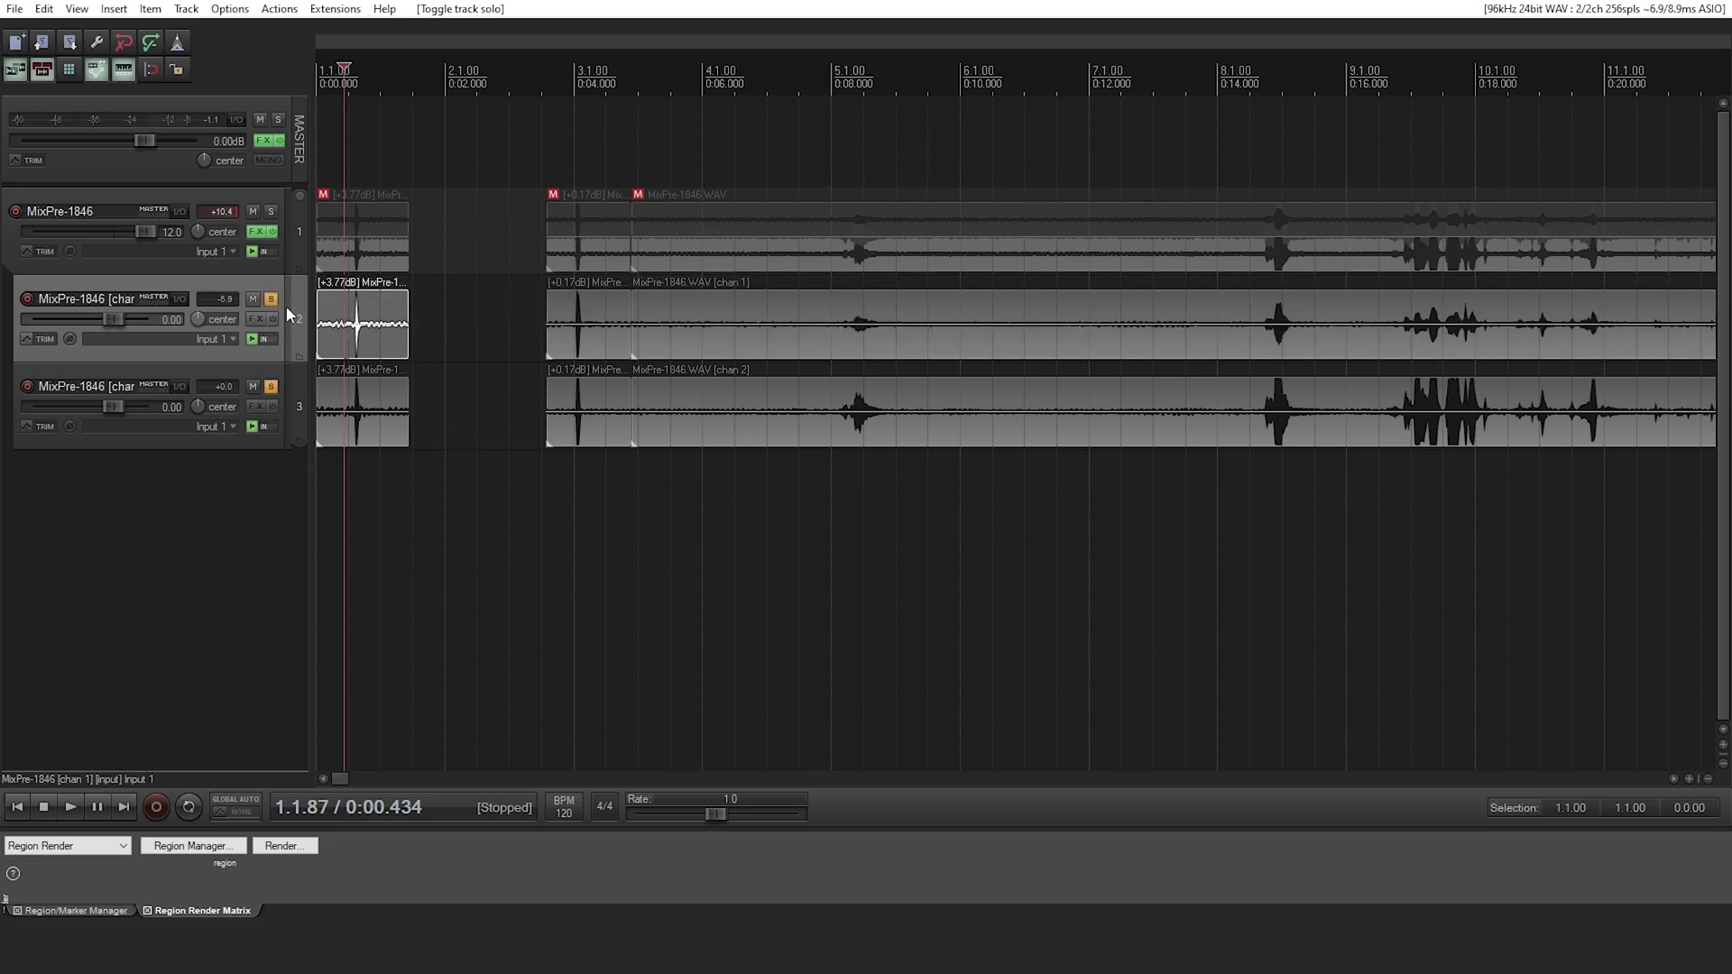
{"action": "left_click_drag", "start_coordinate": [197, 314], "coordinate": [199, 401]}
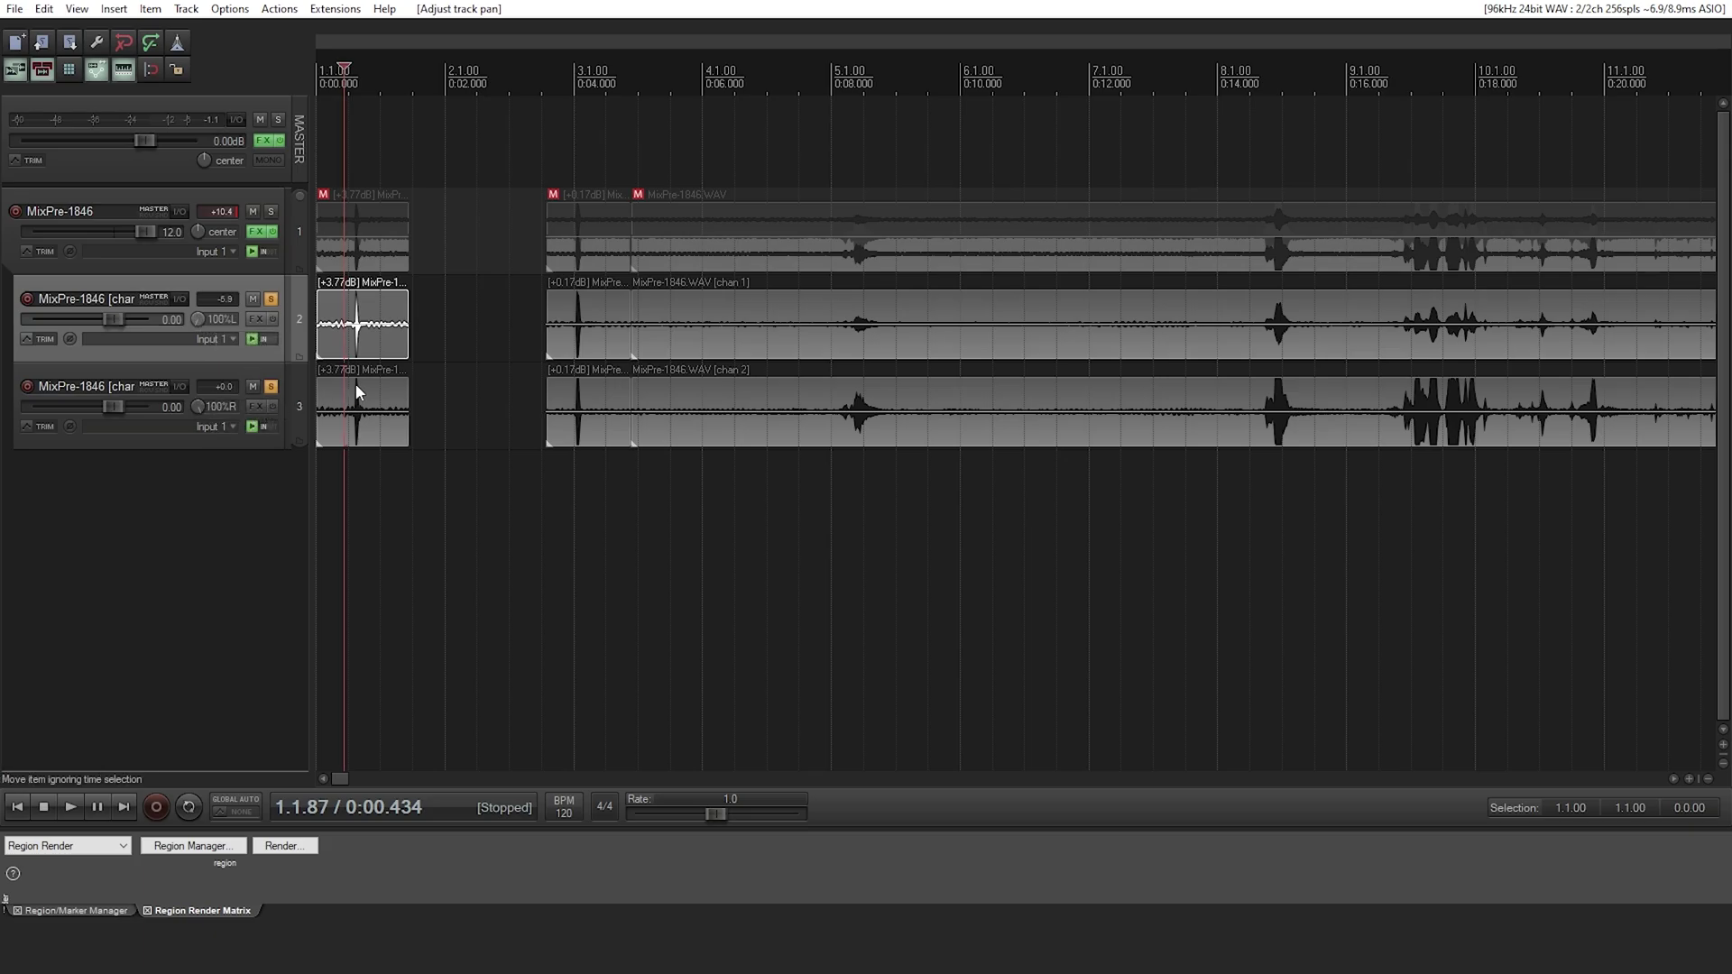
{"action": "key", "text": "space"}
{"action": "key", "text": "space"}
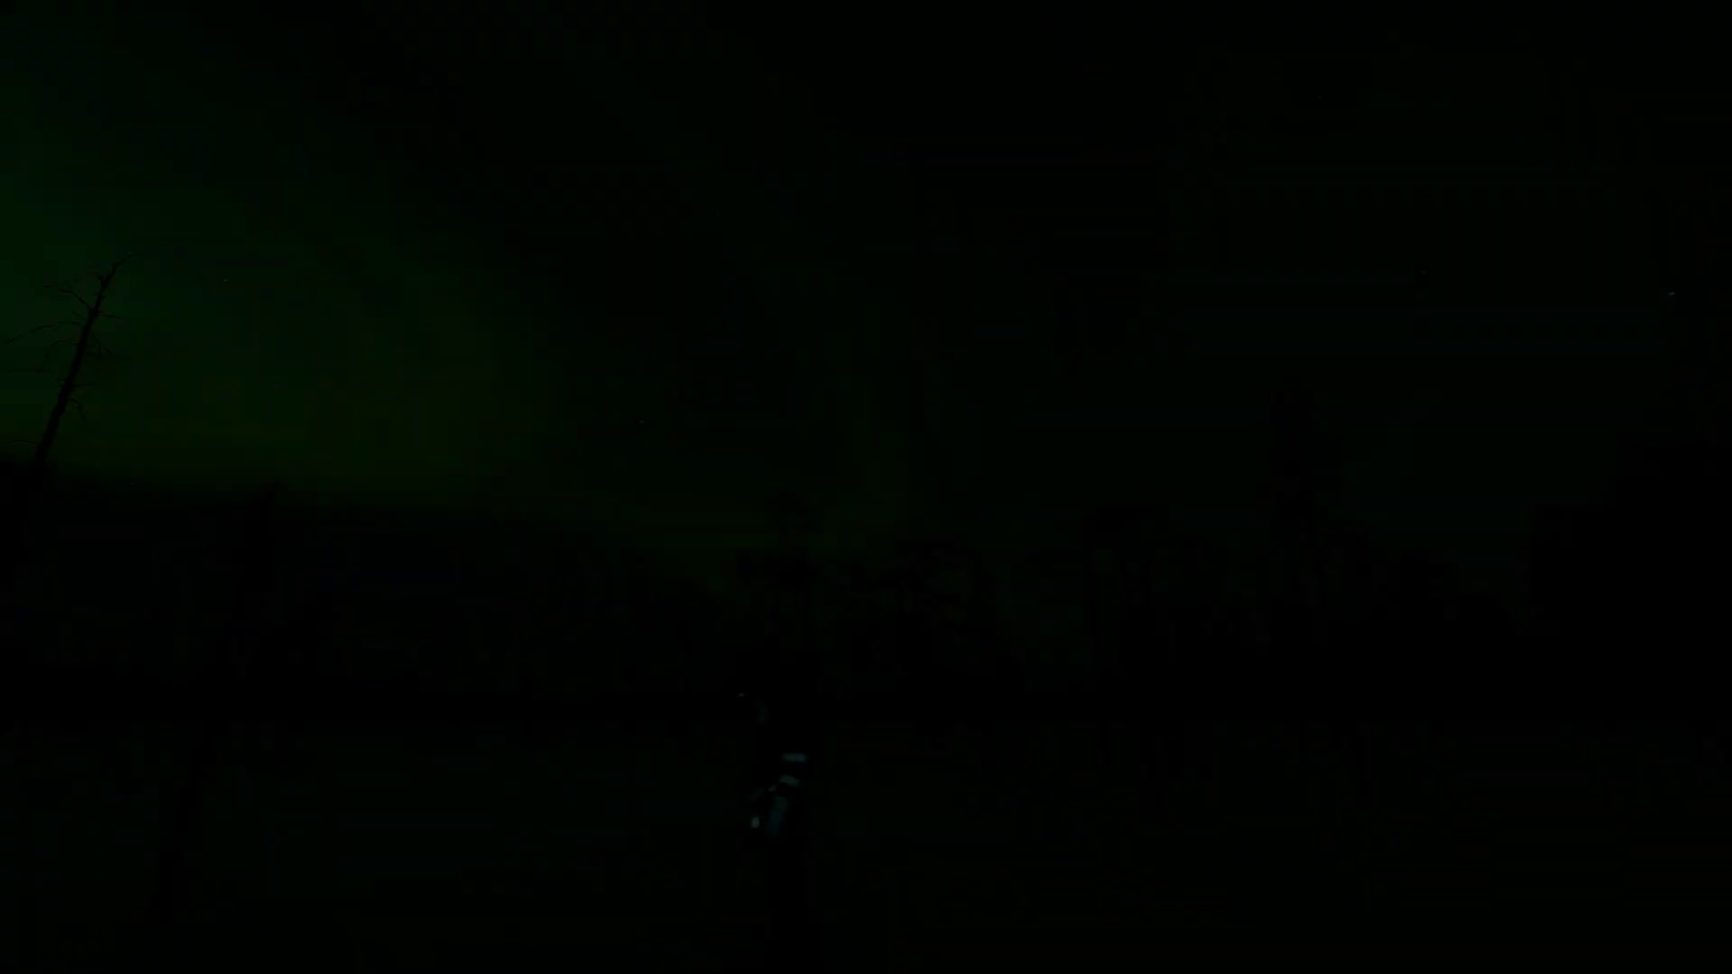